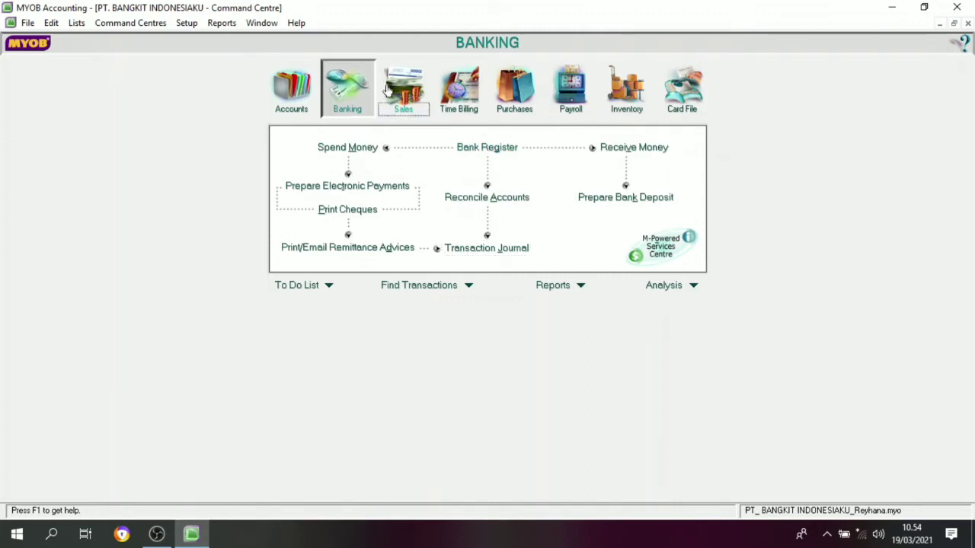
Start a new item sales invoice and select Mecines Top as the customer
left_click(403, 90)
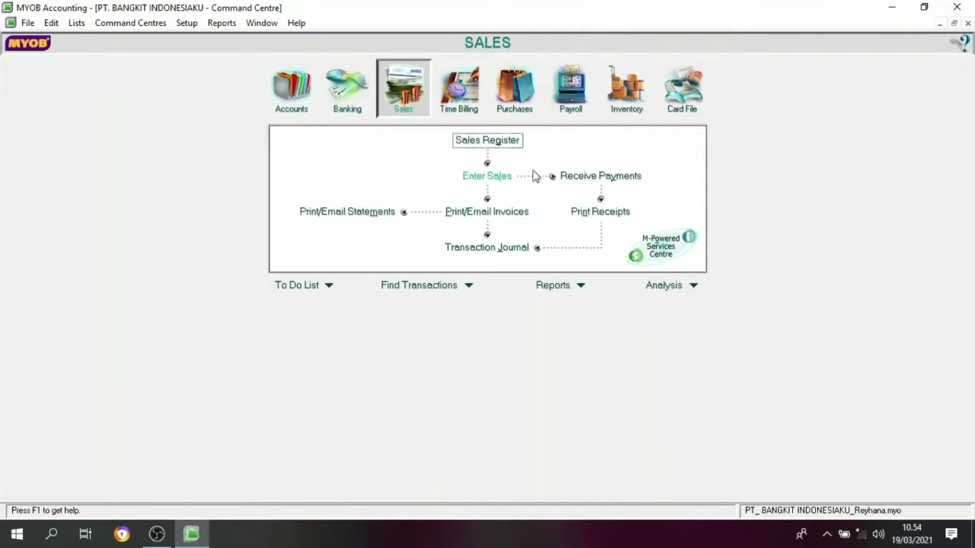
left_click(494, 179)
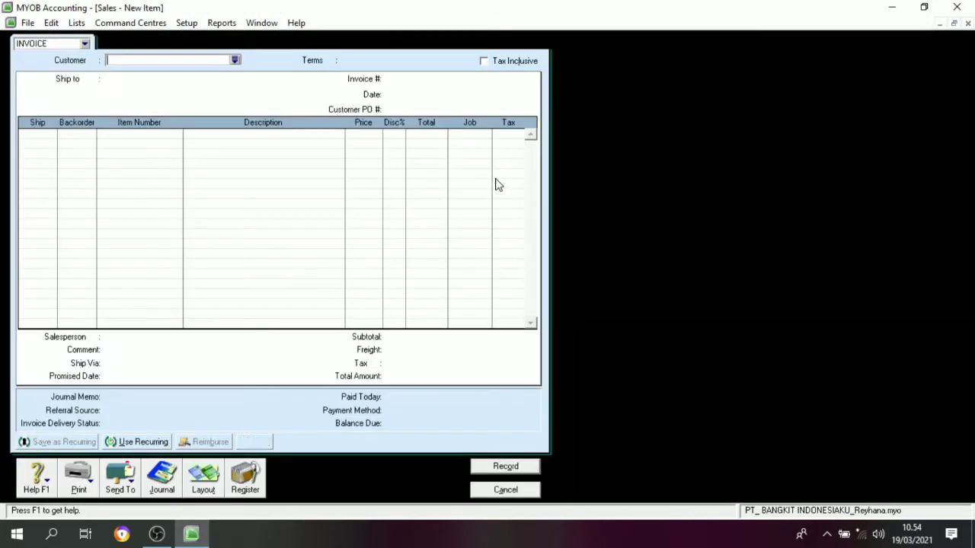
left_click(235, 60)
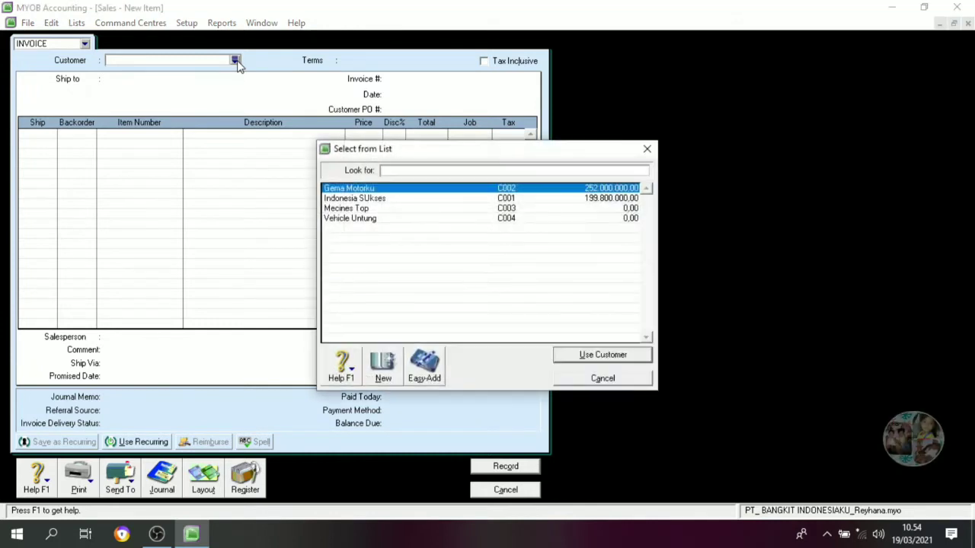
left_click(358, 208)
left_click(575, 354)
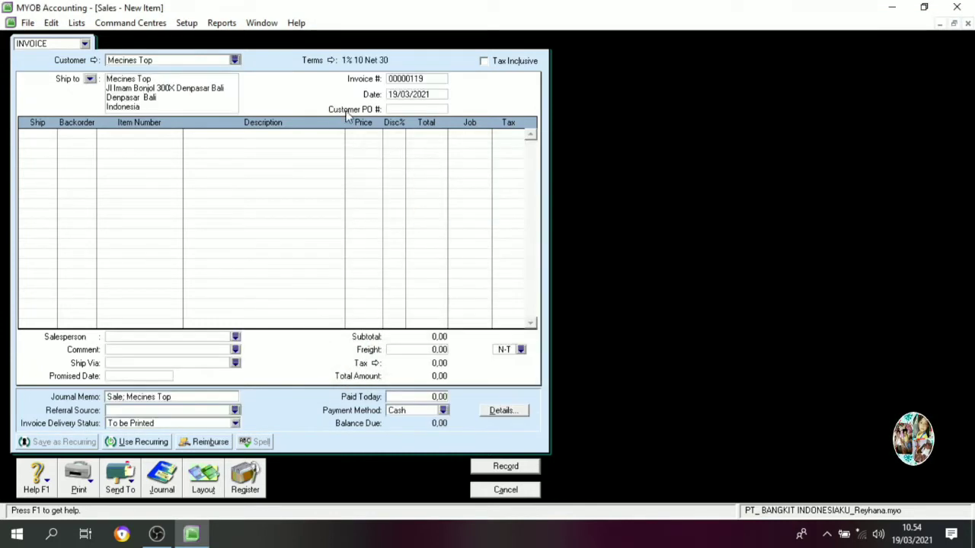
Set the invoice number to SI-117 and the invoice date to 18/12/2014
left_click(410, 79)
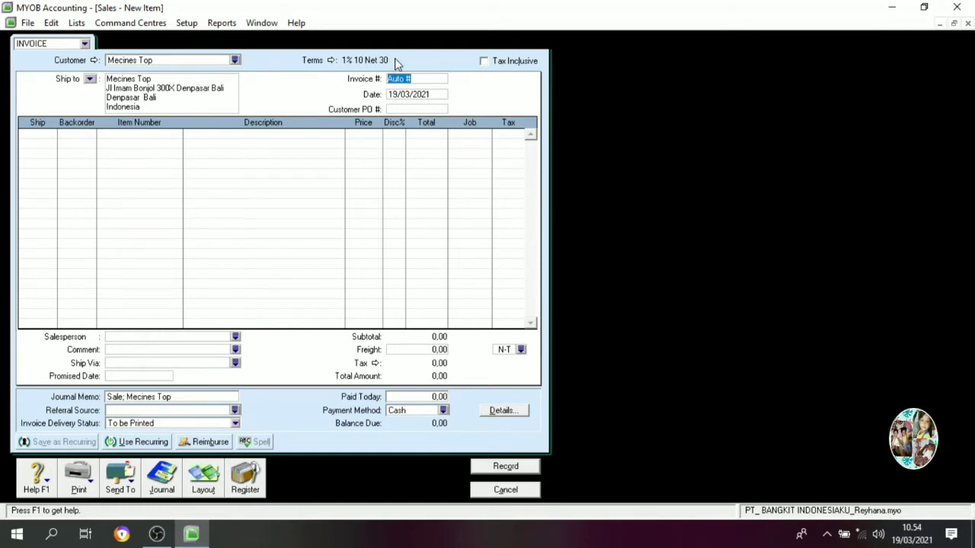
type("SI")
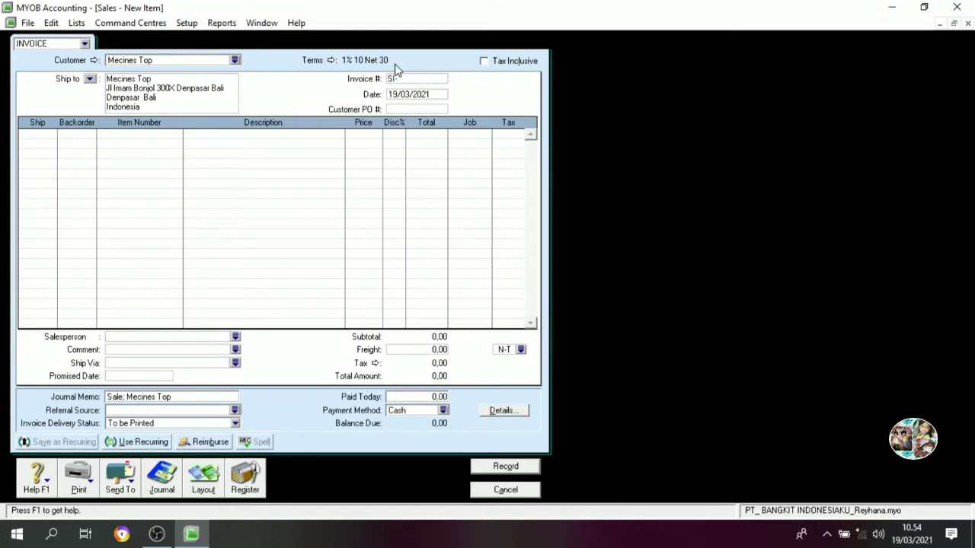
type("-117")
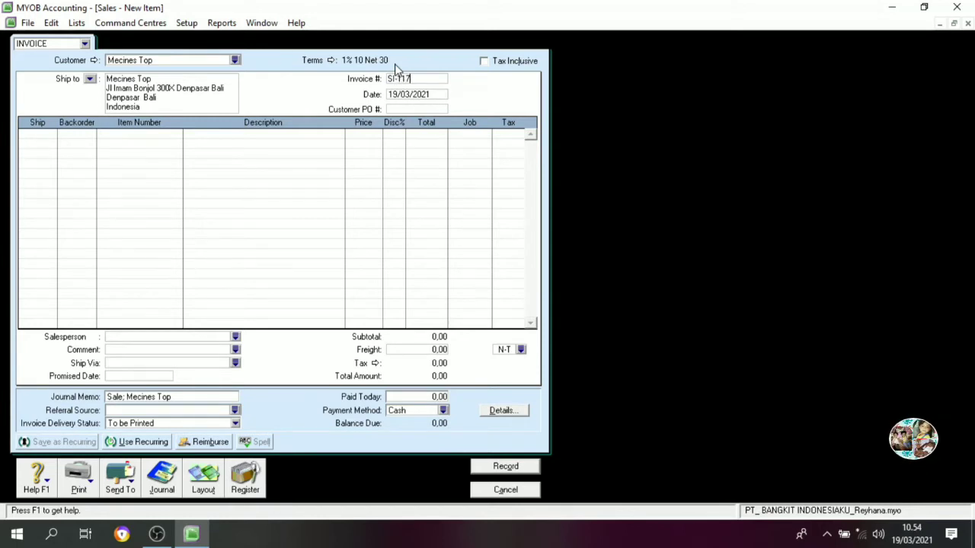
key("Tab")
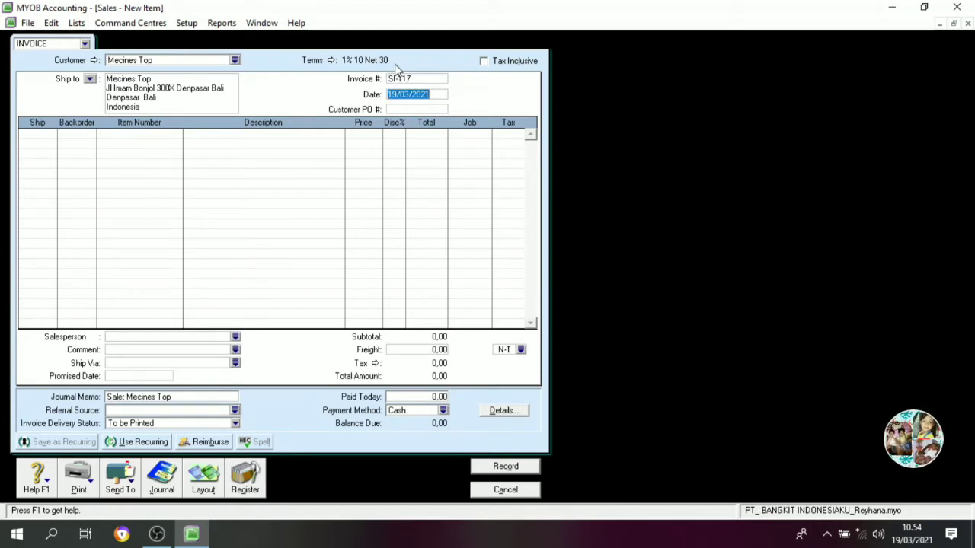
type("18/12")
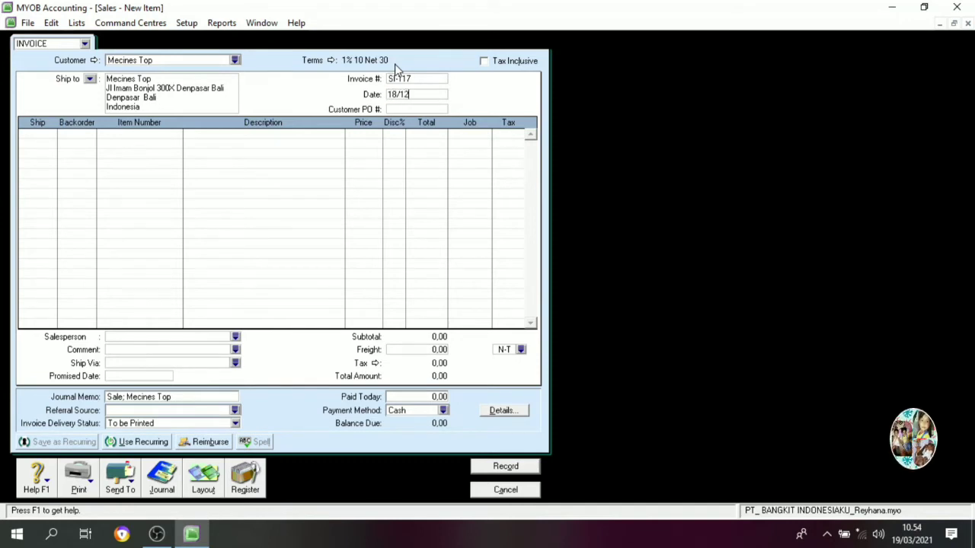
type("/2014")
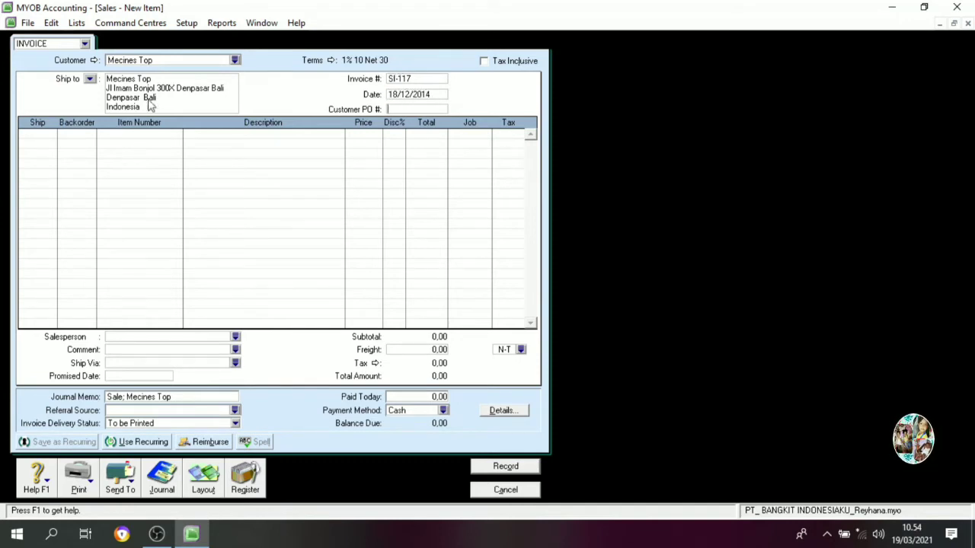
Fill the first invoice line with 4 units of INV-01 Motorku Zanken X at a price of 14000000
left_click(39, 134)
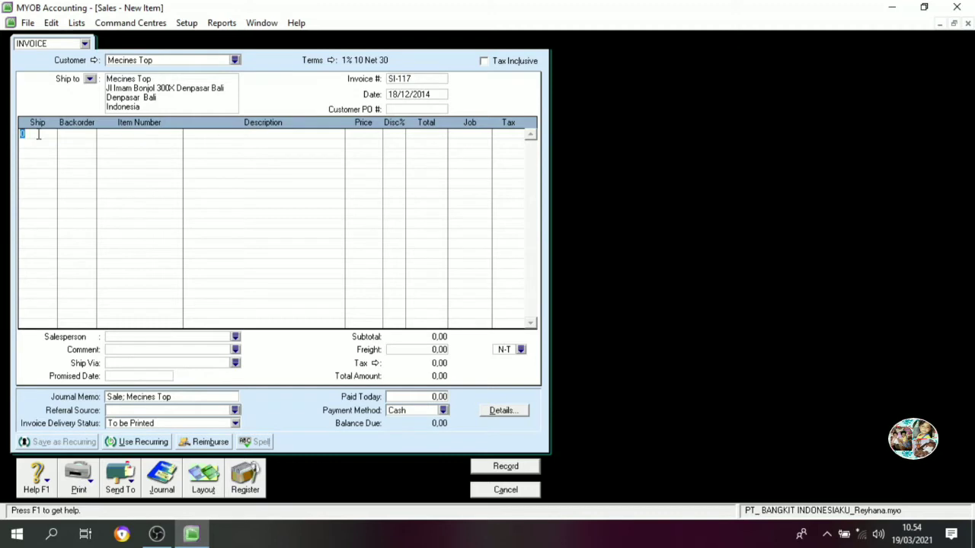
type("4")
key("Tab")
key("Tab")
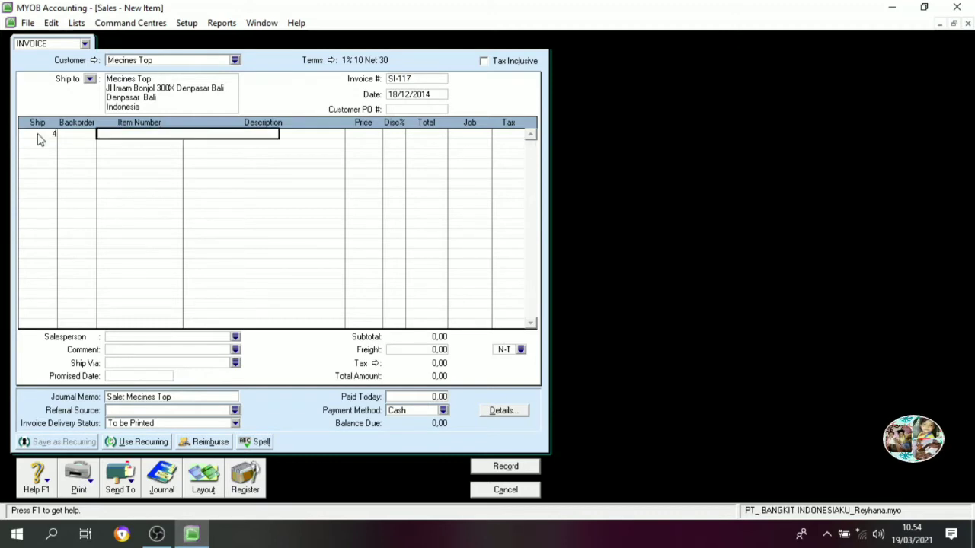
key("Tab")
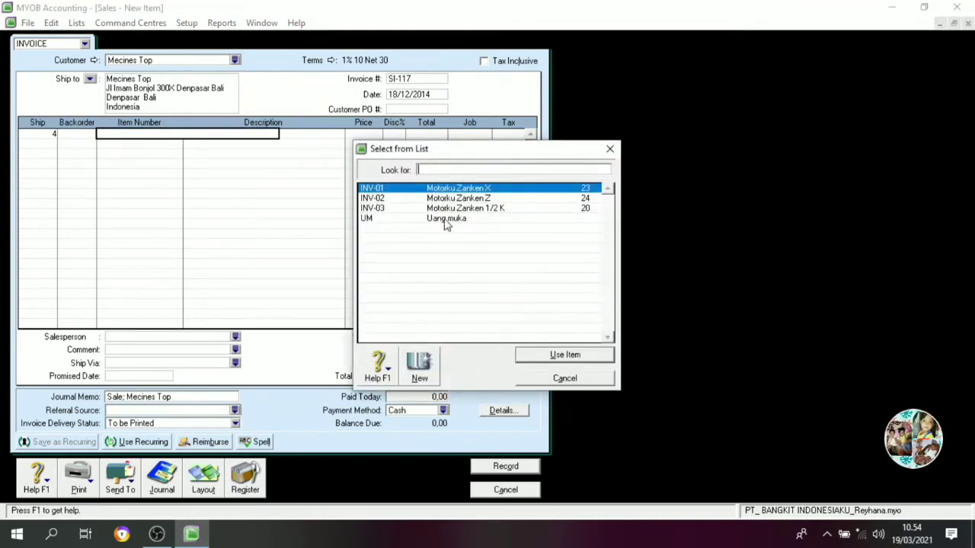
left_click(539, 361)
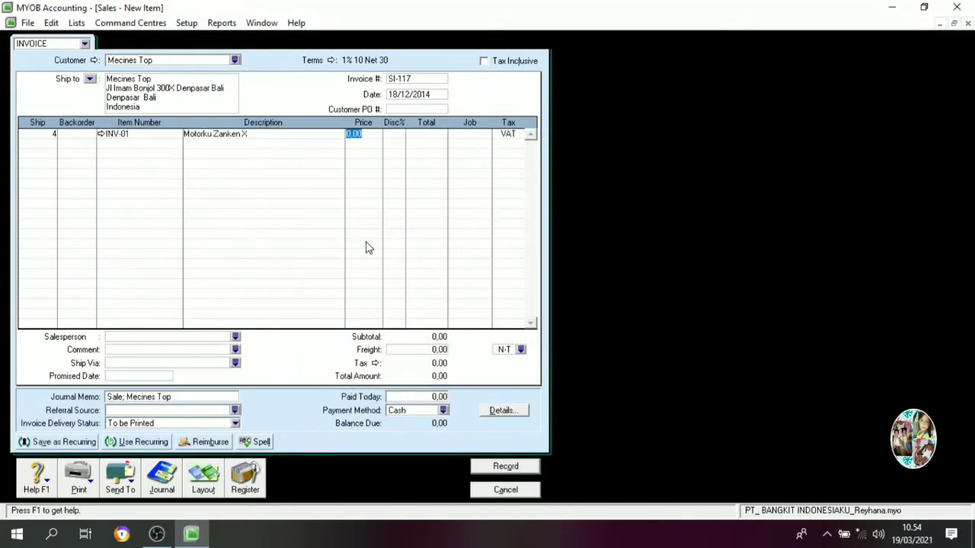
type("1")
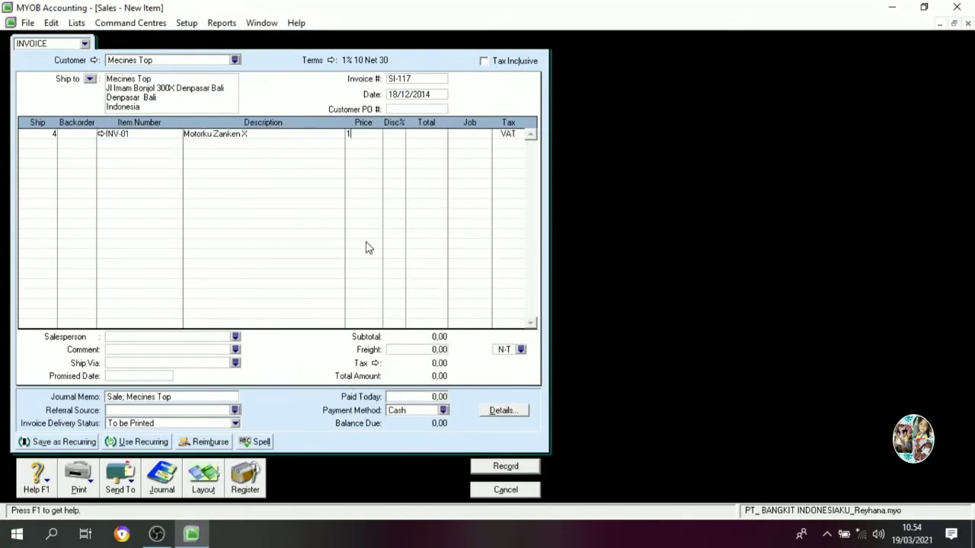
type("4000000")
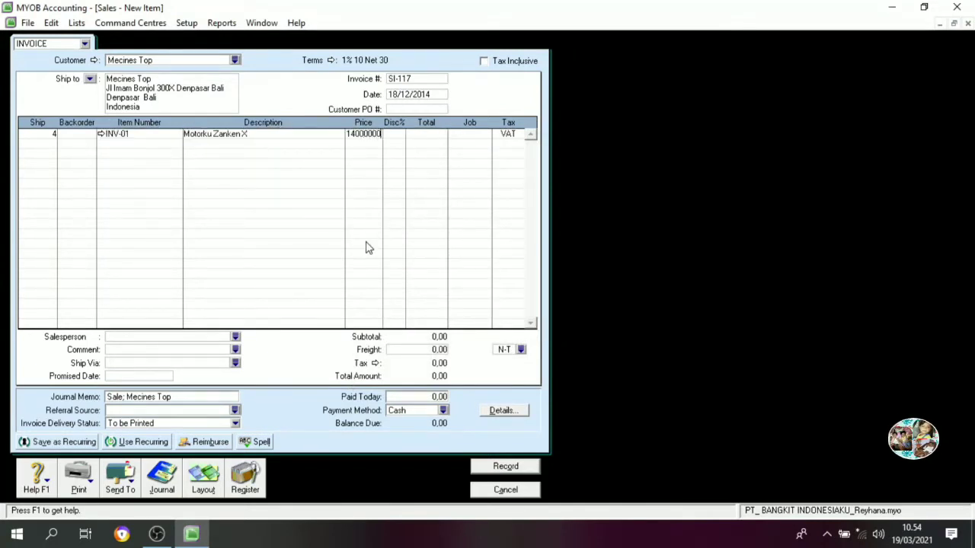
key("Tab")
key("Tab")
key("Tab")
Fill the second invoice line with 5 units of INV-02 Motorku Zanken Z at a price of 12000000
left_click(40, 144)
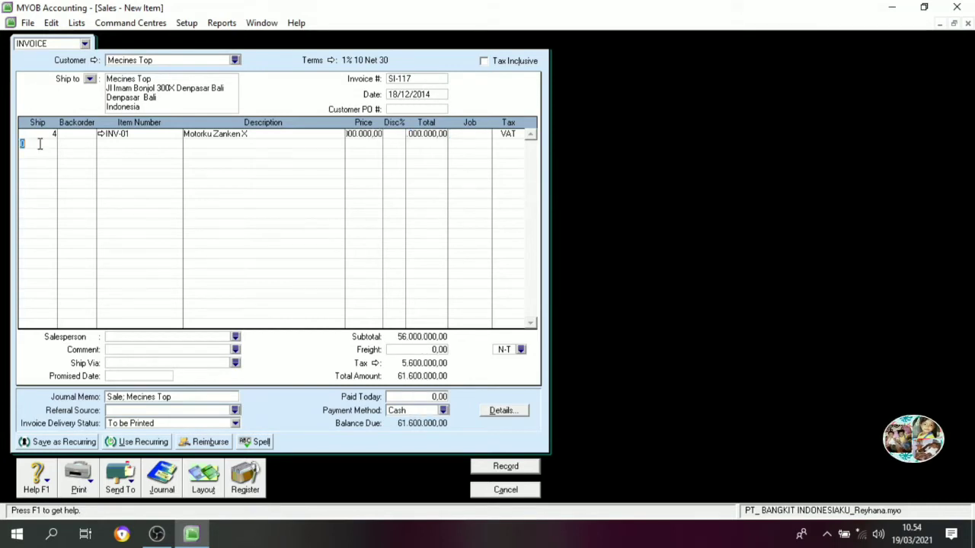
type("5")
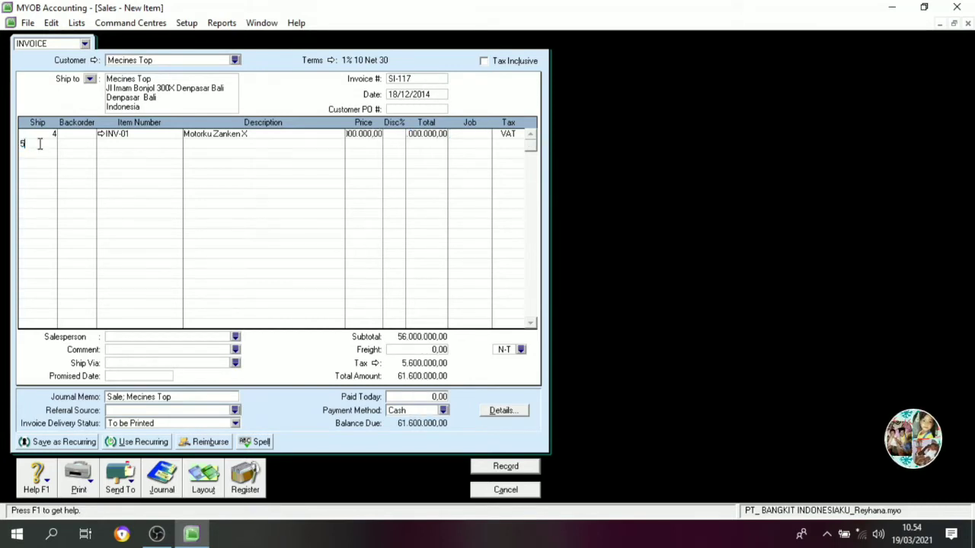
key("Tab")
key("Tab")
key("Tab")
left_click(445, 200)
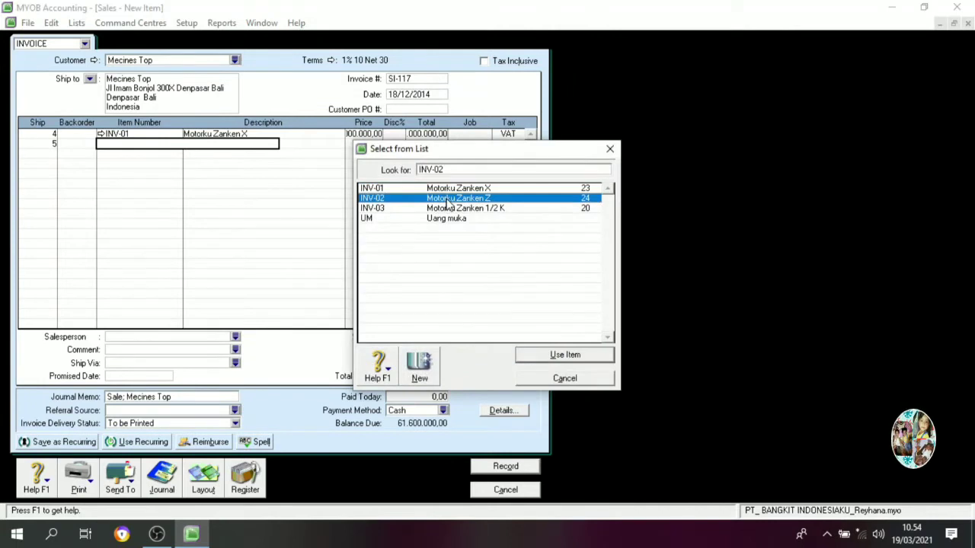
left_click(564, 356)
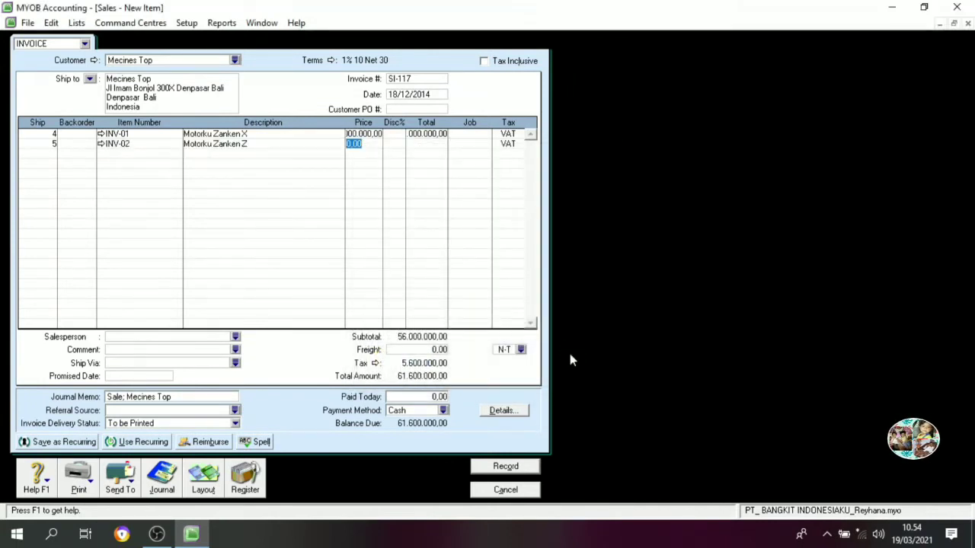
type("12000000")
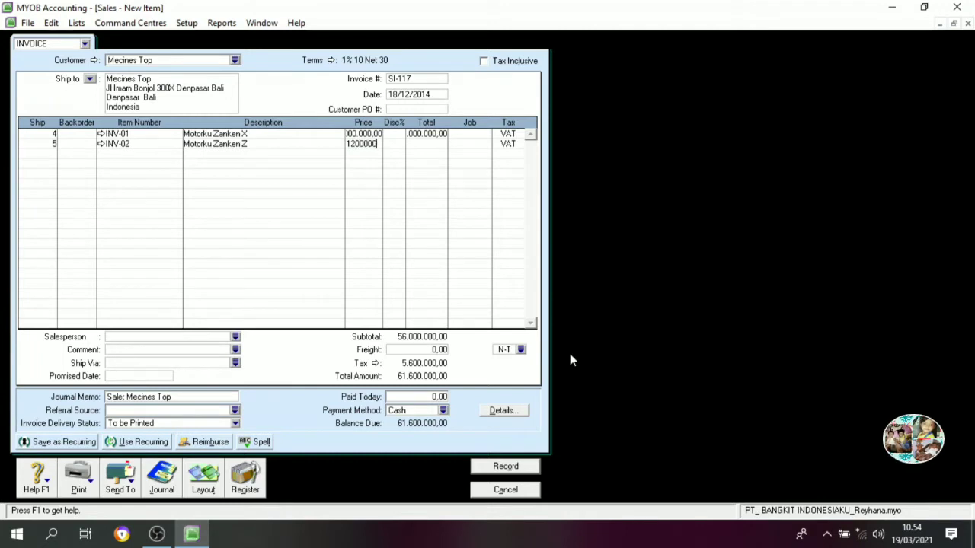
key("Tab")
key("Tab")
key("Tab")
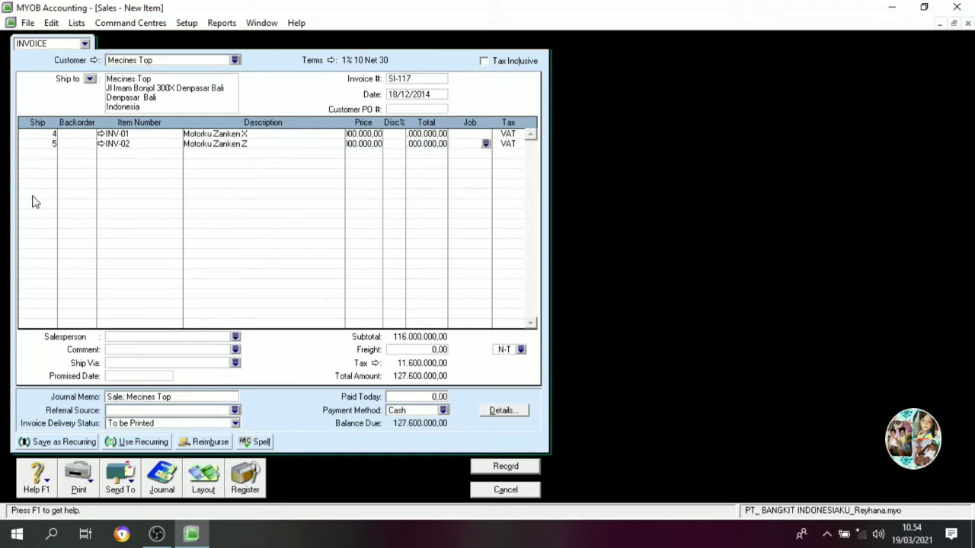
Fill the third invoice line with 4 units of INV-03 Motorku Zanken 1/2 K at a price of 10000000
left_click(42, 156)
type("4")
key("Tab")
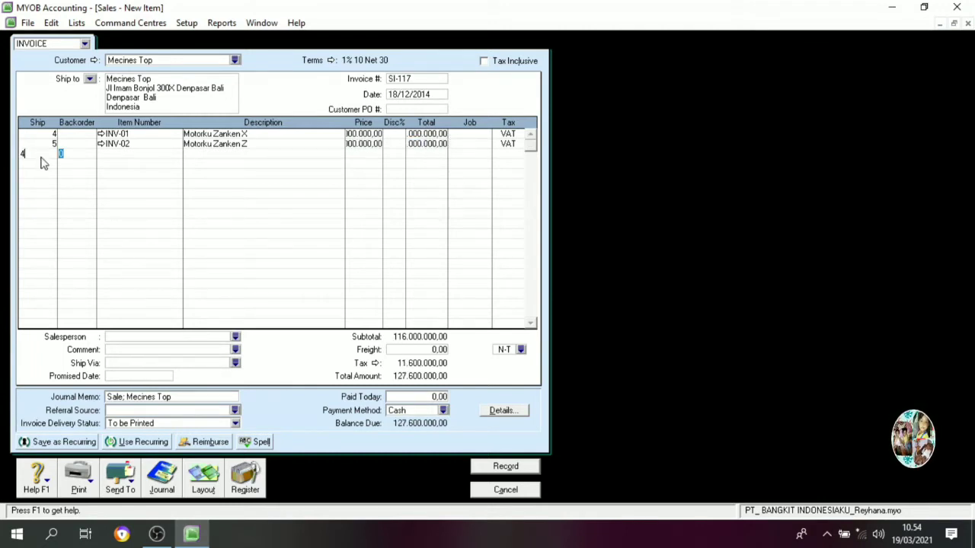
key("Tab")
key("Tab")
left_click(457, 209)
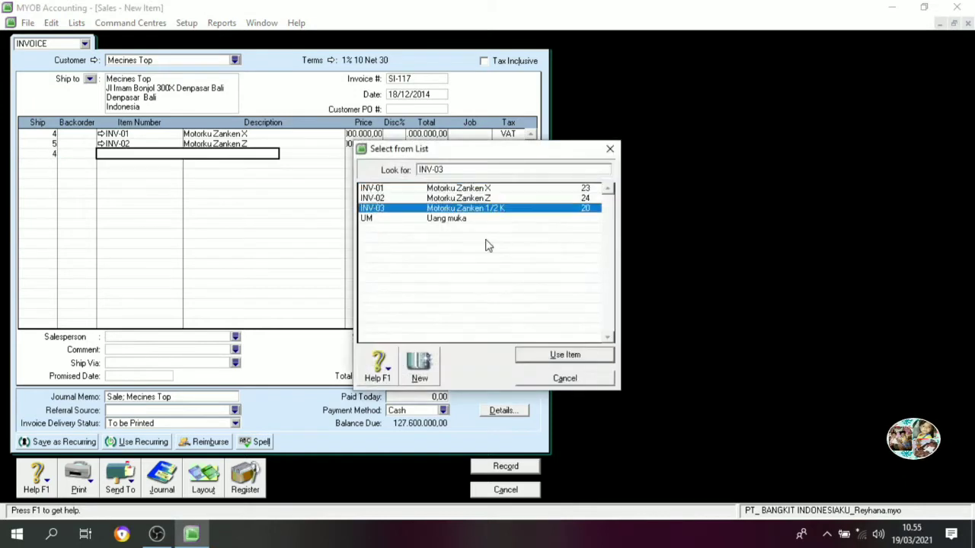
left_click(566, 355)
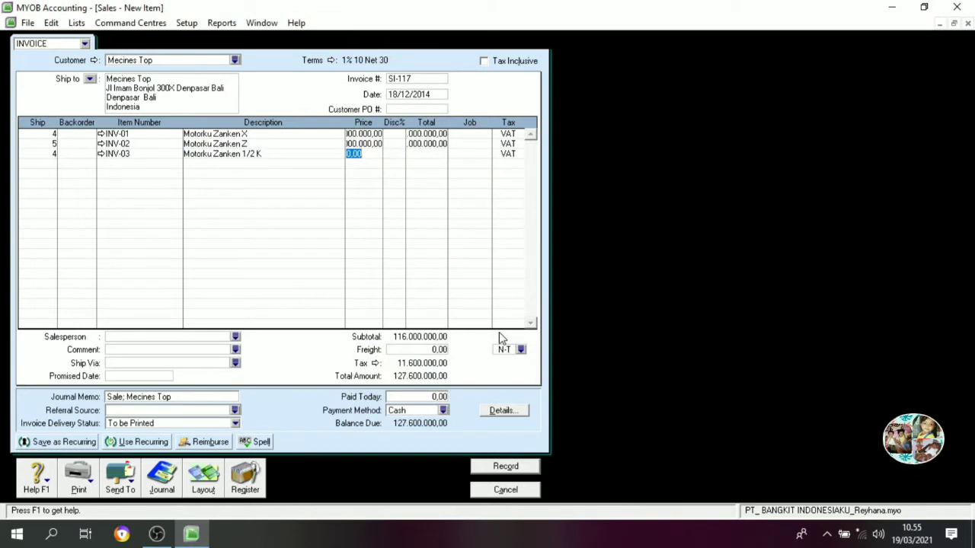
type("10000000")
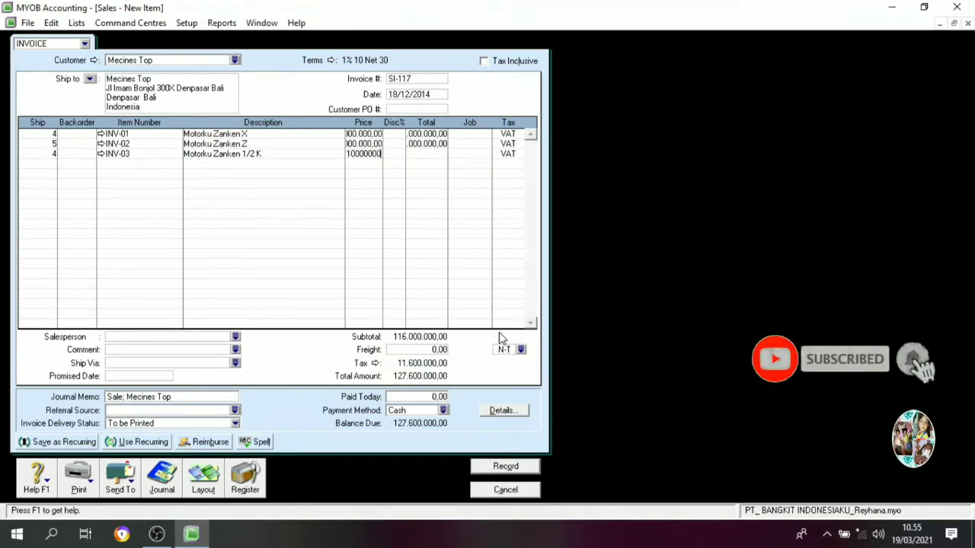
key("Tab")
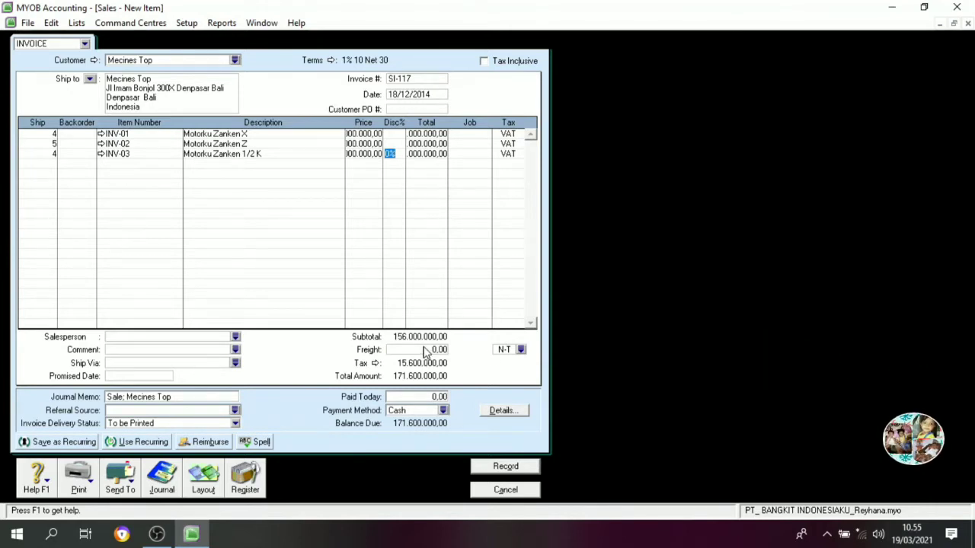
Set the invoice's freight charge to 1060000
left_click(433, 349)
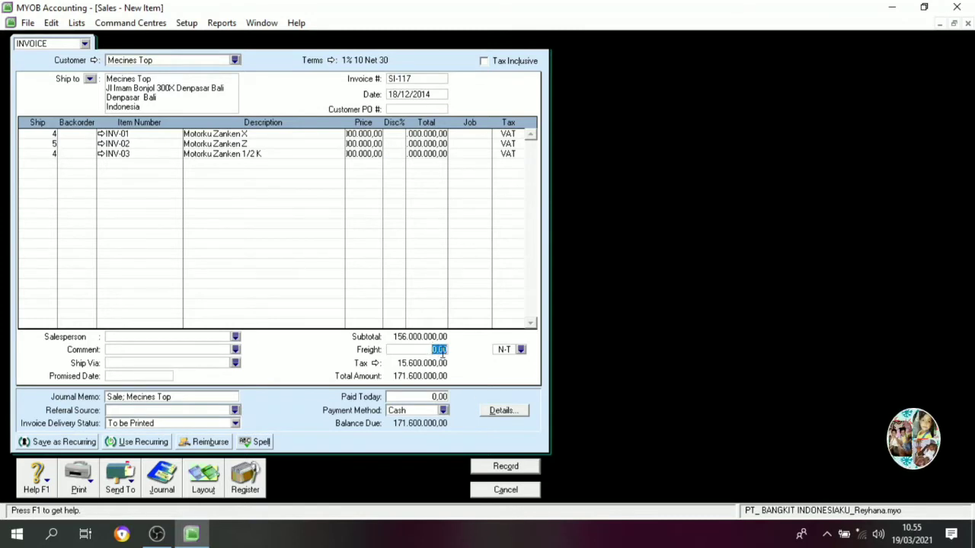
key("BackSpace")
type("10")
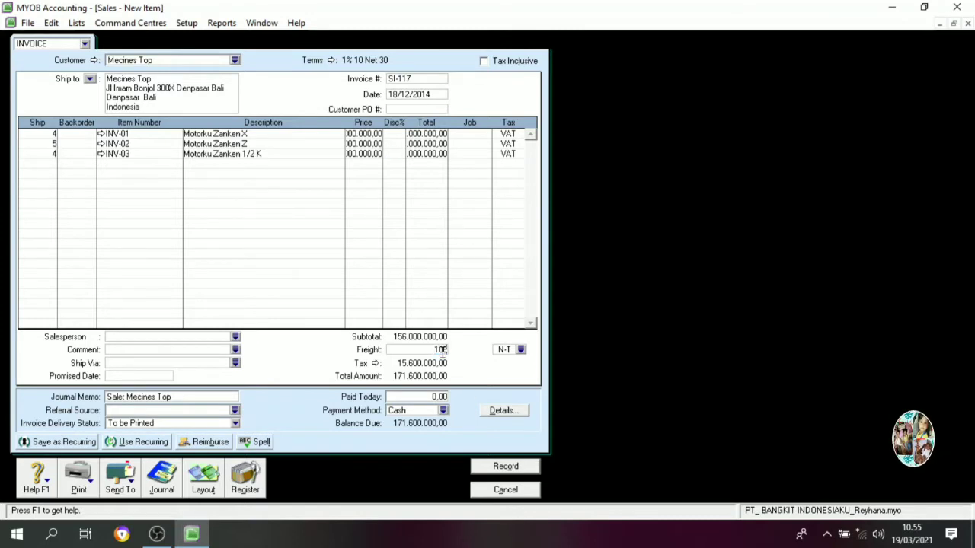
type("00000")
key("Tab")
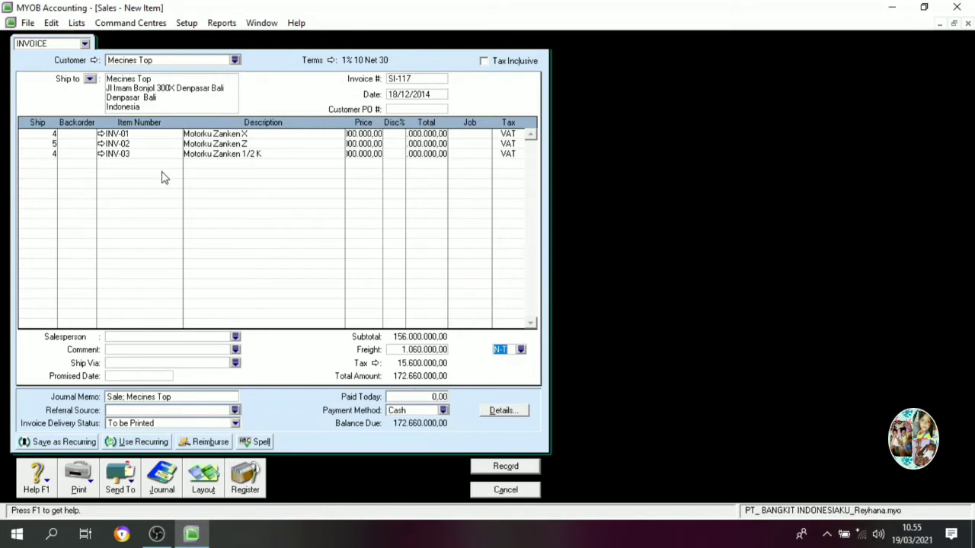
Add a UM Uang muka line with a total of -40000000, record the sales invoice, and close sales entry
left_click(133, 165)
key("Tab")
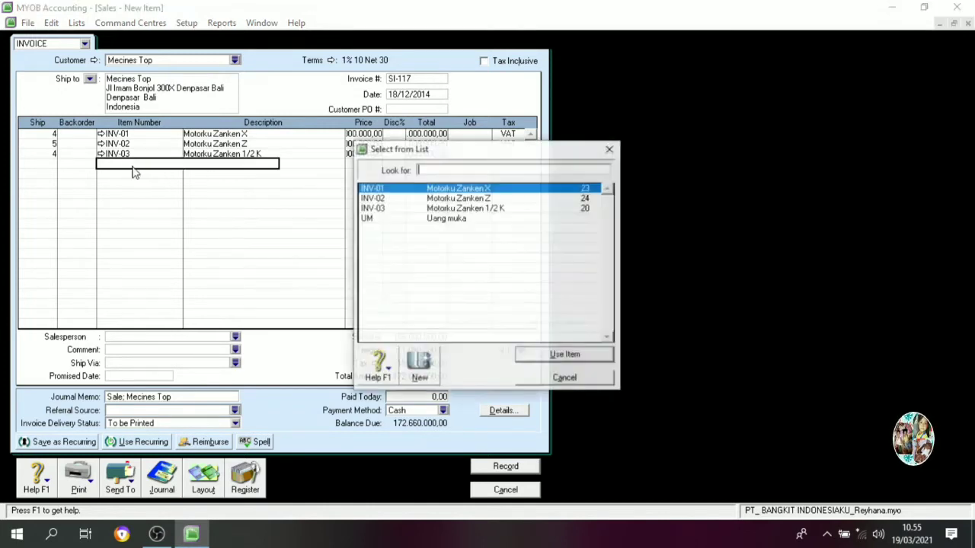
left_click(457, 221)
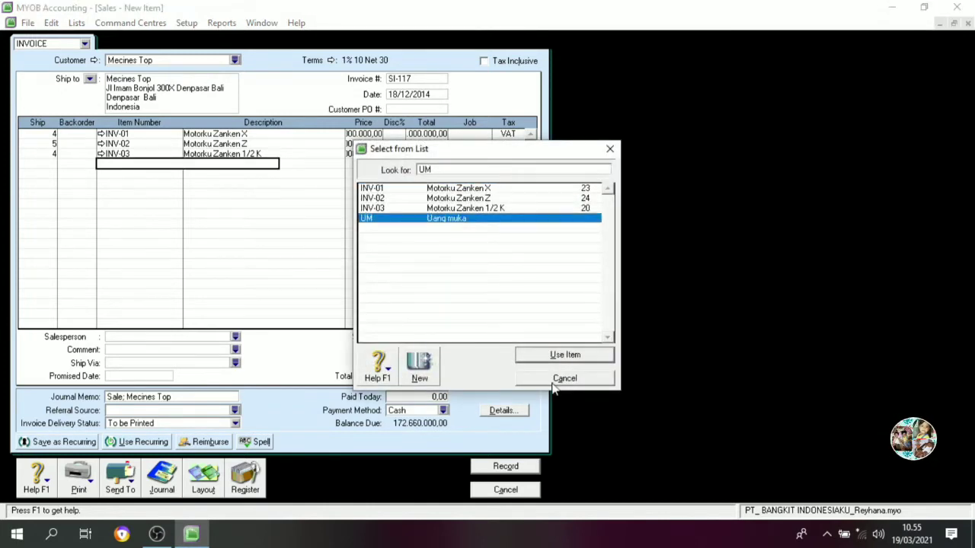
left_click(569, 356)
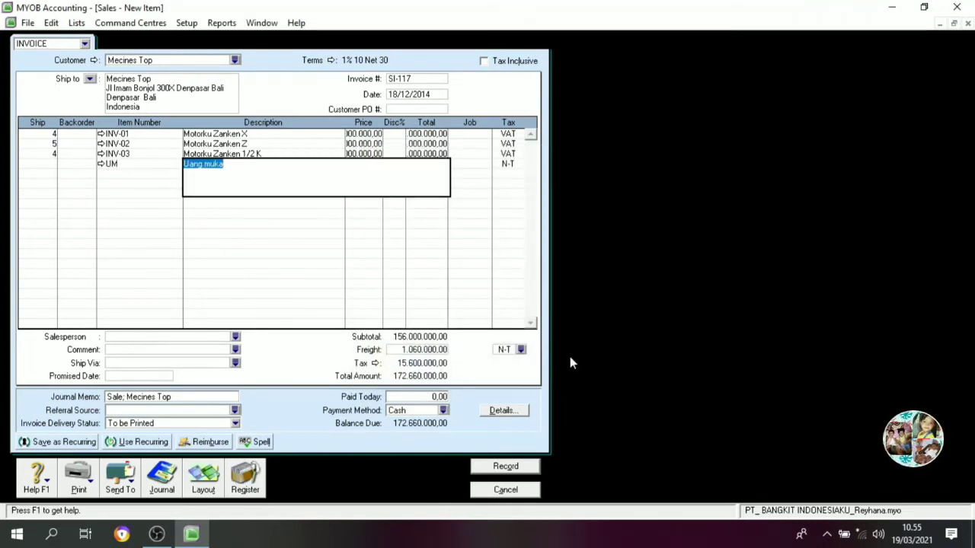
key("Tab")
key("Tab")
key("Tab")
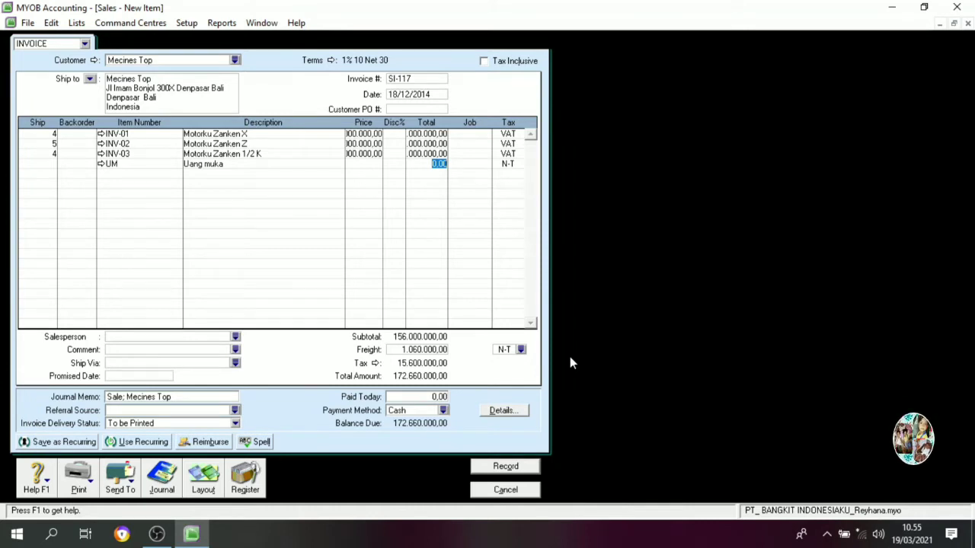
type("-")
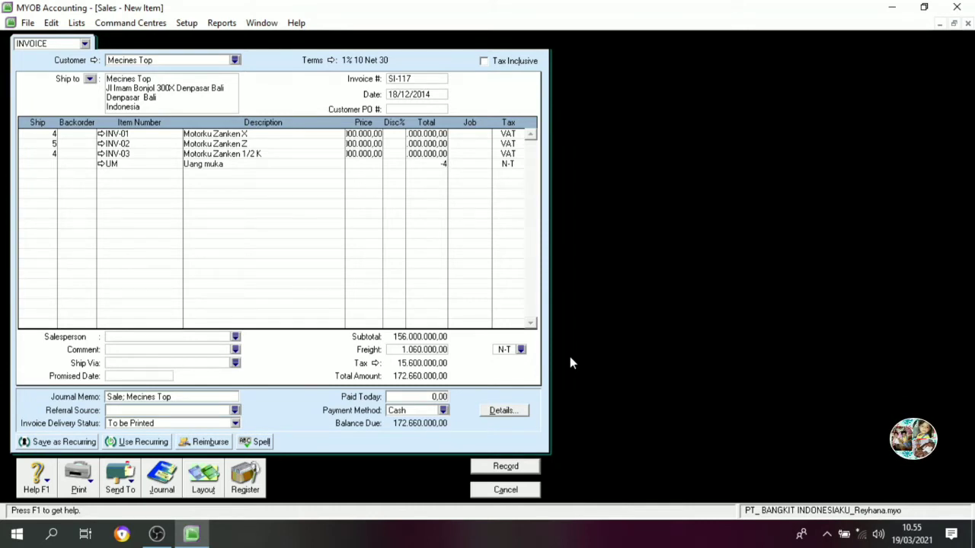
type("40000000")
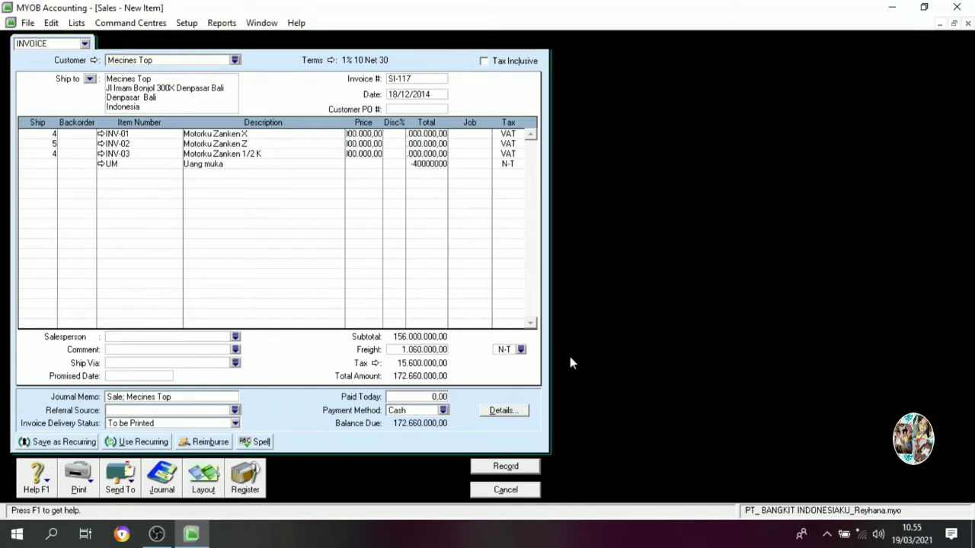
key("Tab")
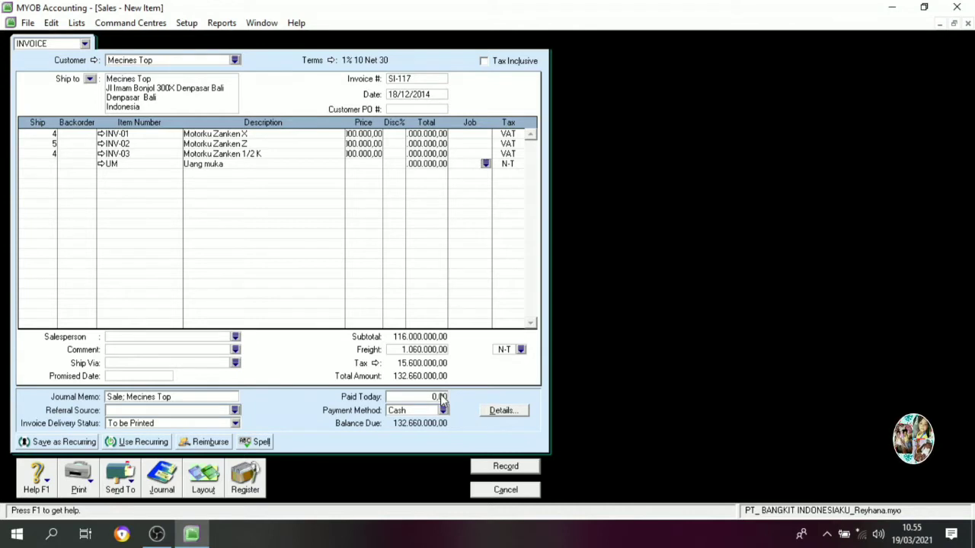
key("Tab")
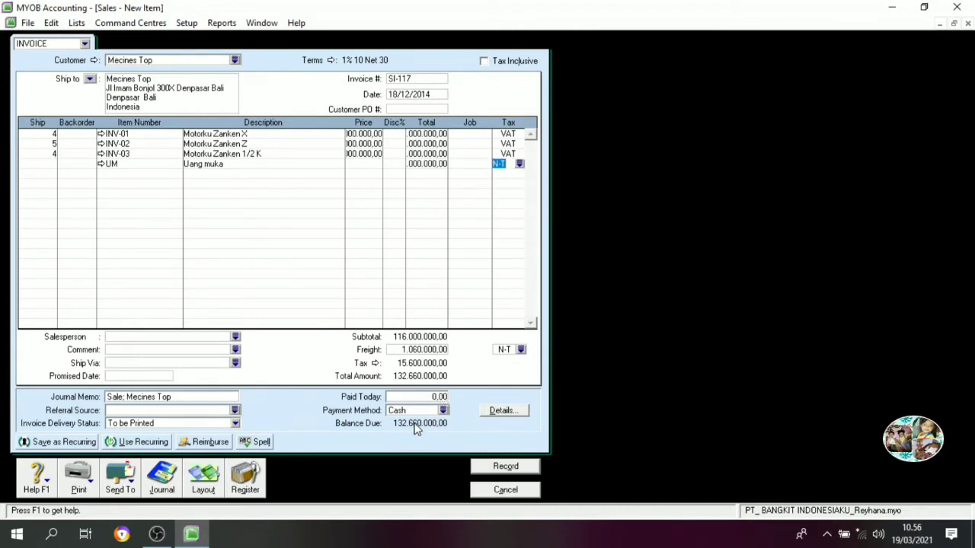
left_click(512, 468)
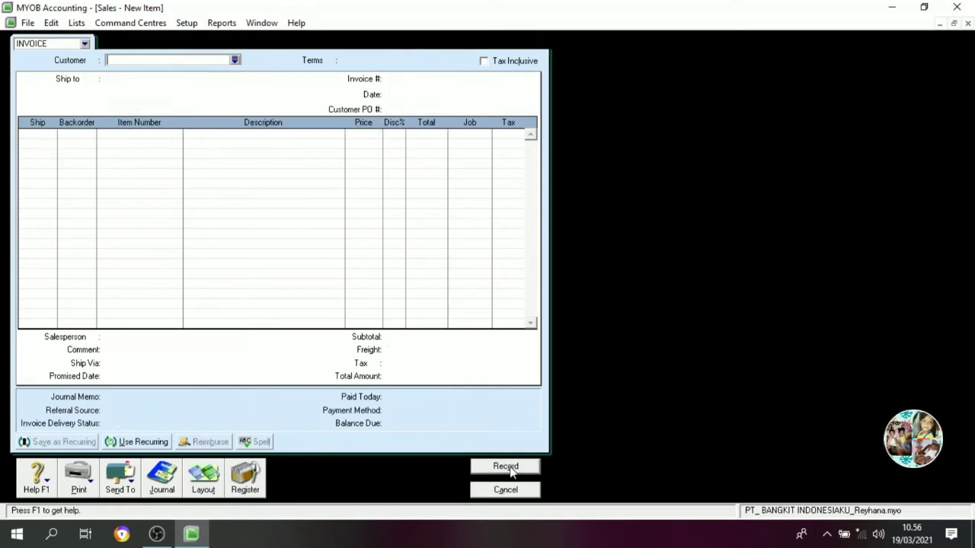
left_click(510, 490)
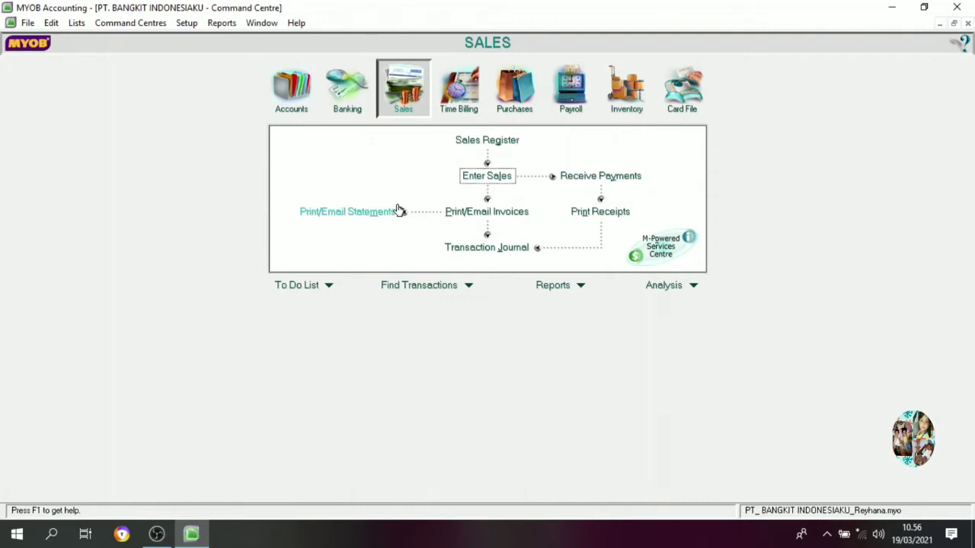
Start a new item purchase bill for the supplier PT. Andrian Motor
left_click(525, 99)
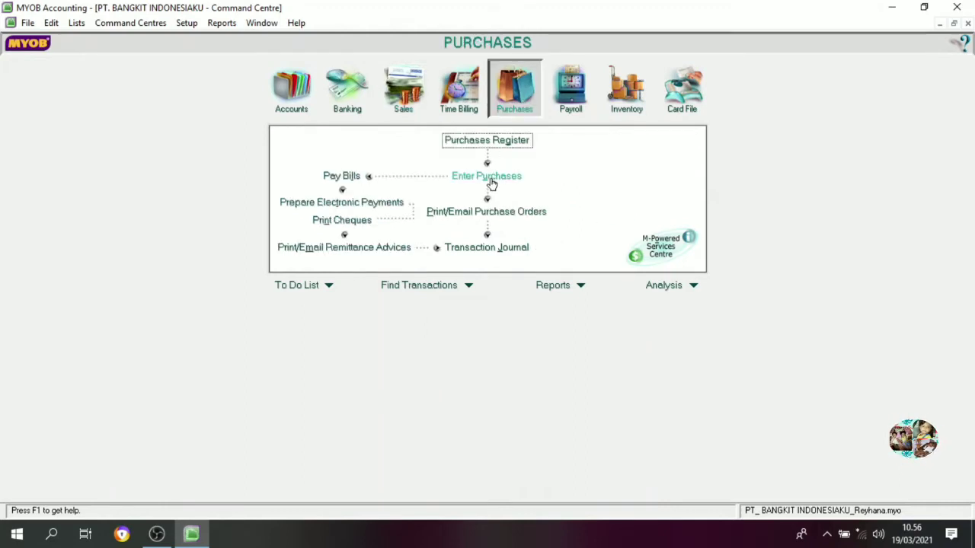
left_click(491, 183)
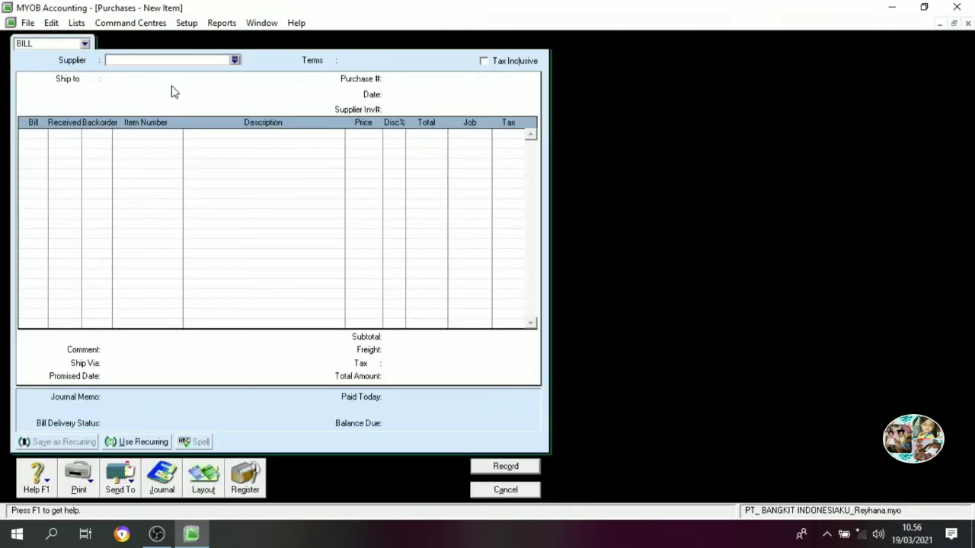
left_click(237, 61)
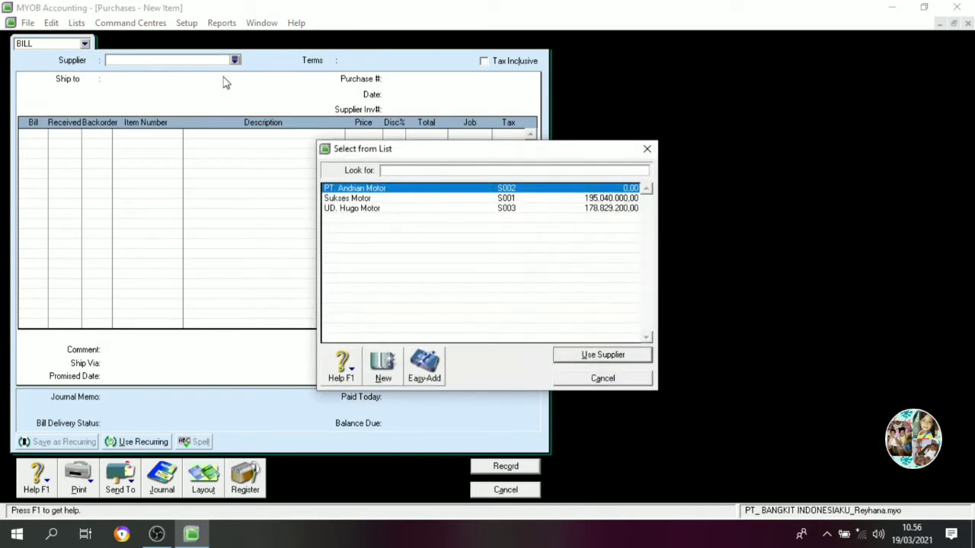
left_click(350, 190)
left_click(578, 355)
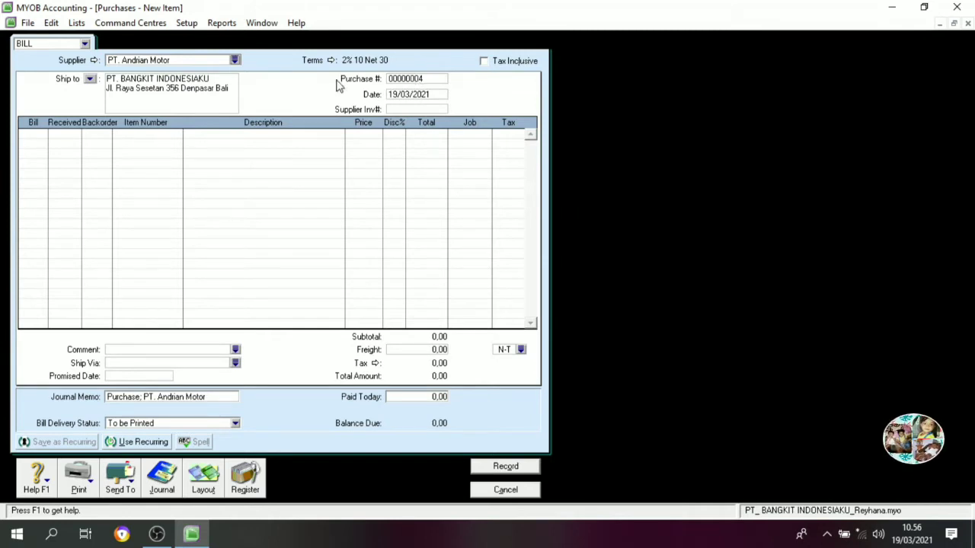
Set the bill's purchase number to AND112 and its date to 20/12/2014
left_click(413, 78)
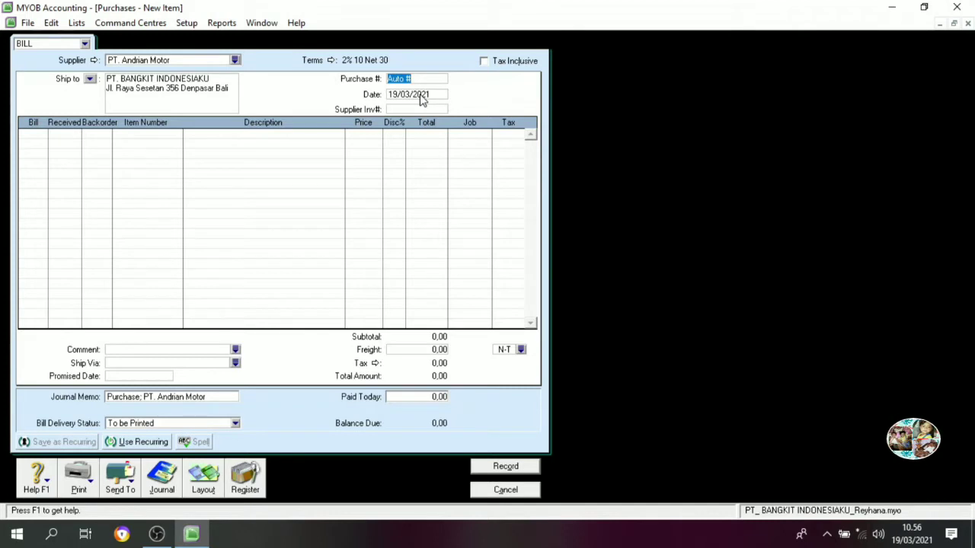
type("AND")
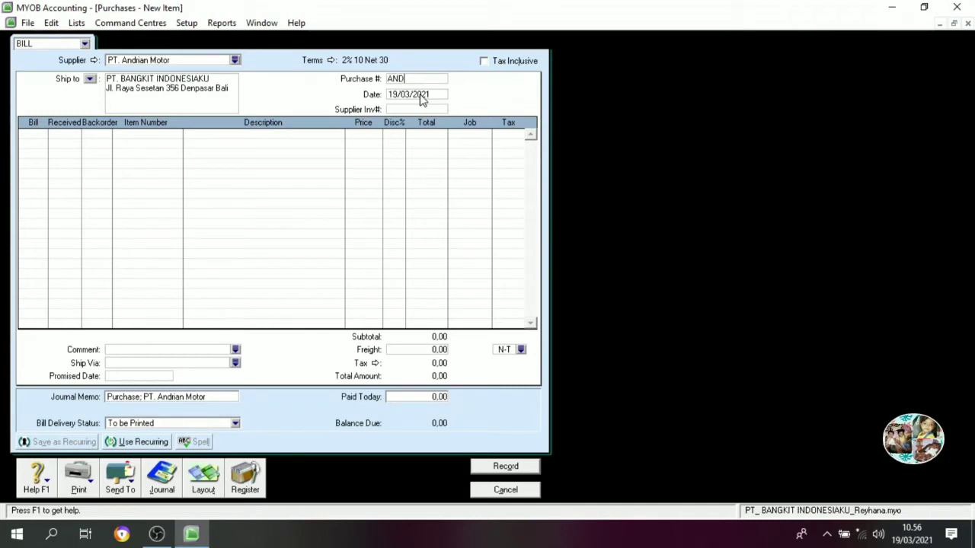
type("112")
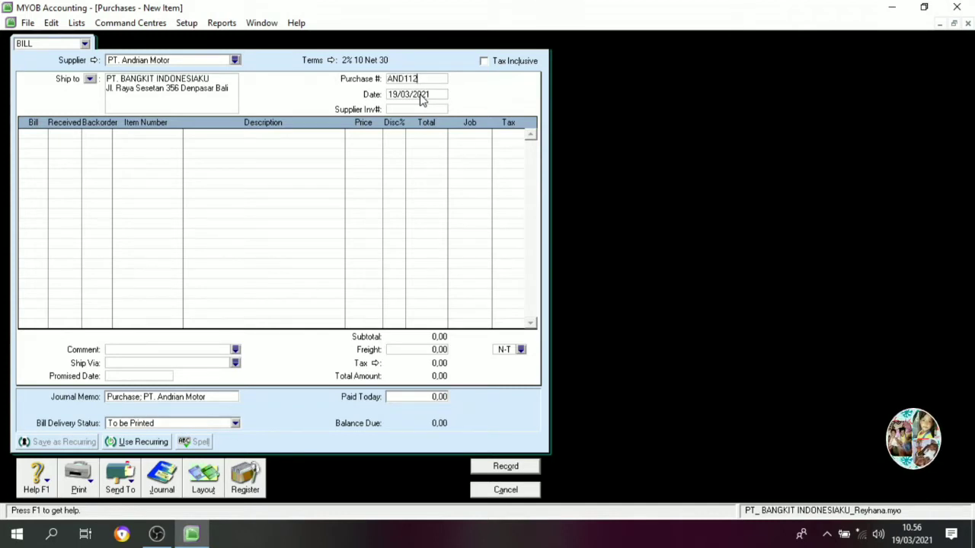
left_click(421, 94)
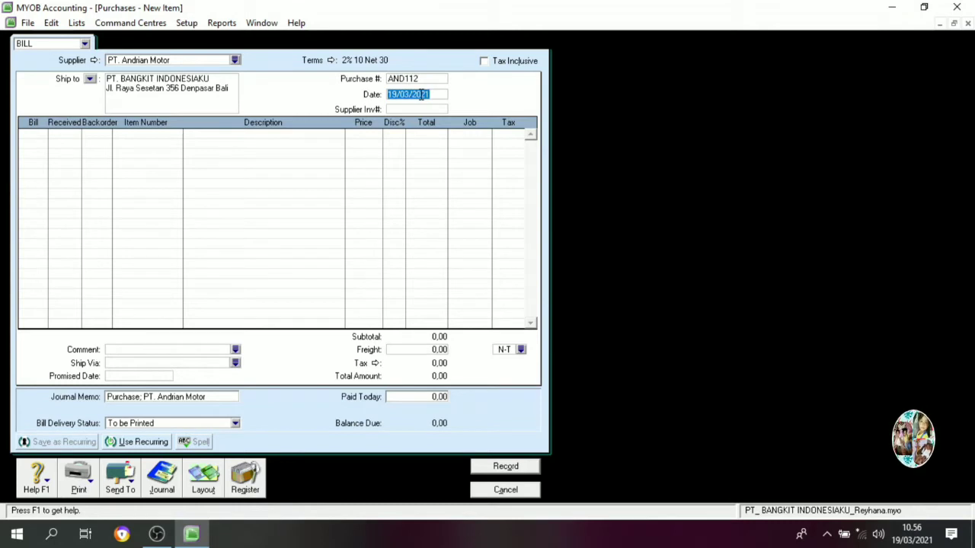
type("20/12/2")
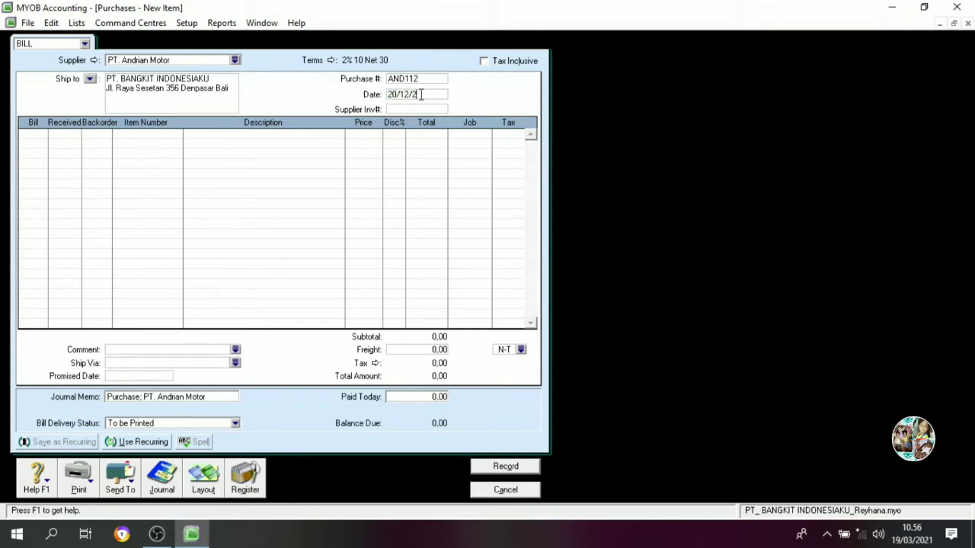
type("014")
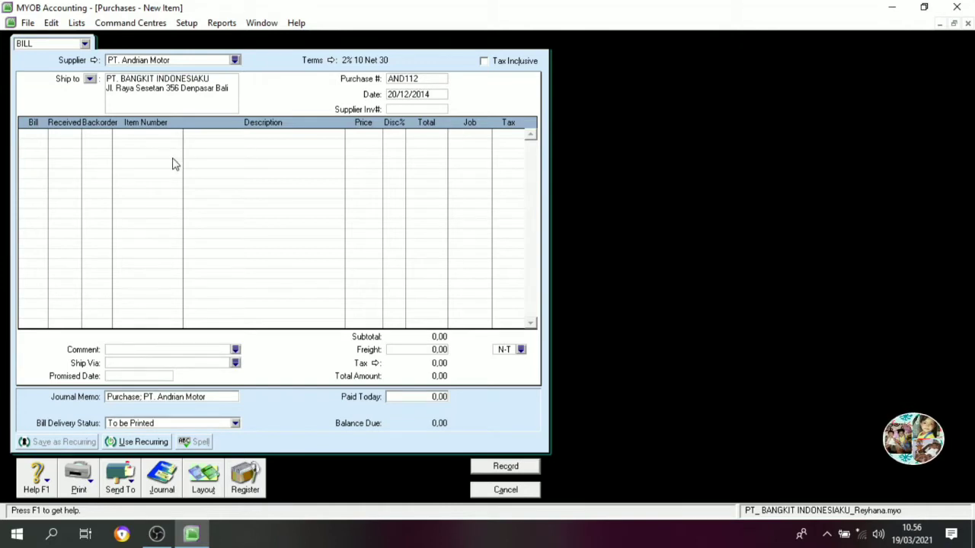
Fill the first bill line with 10 units of INV-01 Motorku Zanken X at the default price
left_click(44, 132)
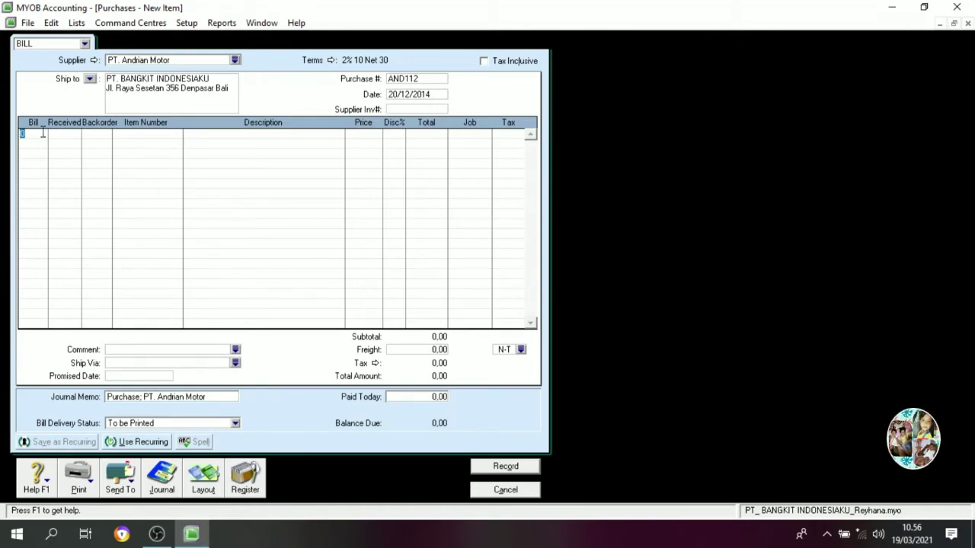
type("10")
key("Tab")
key("Tab")
key("Tab")
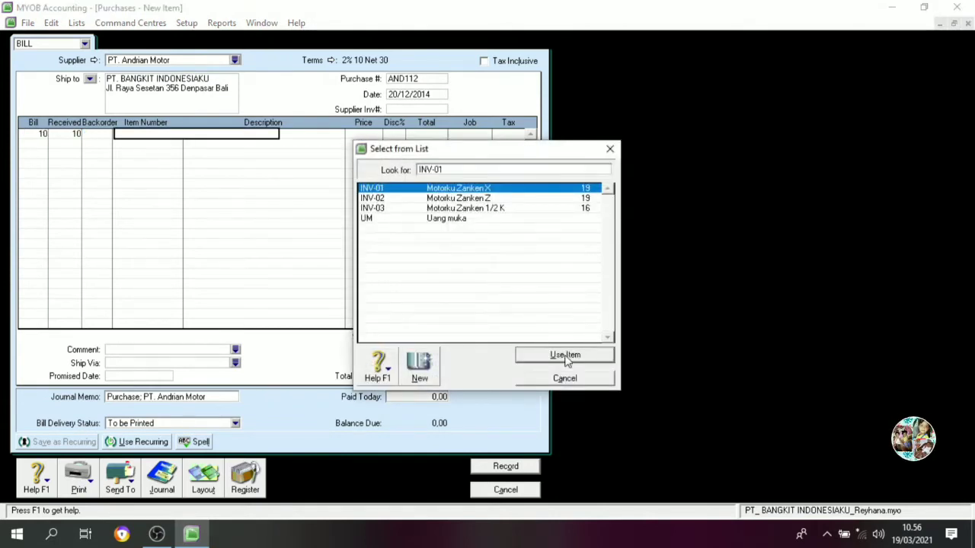
left_click(564, 355)
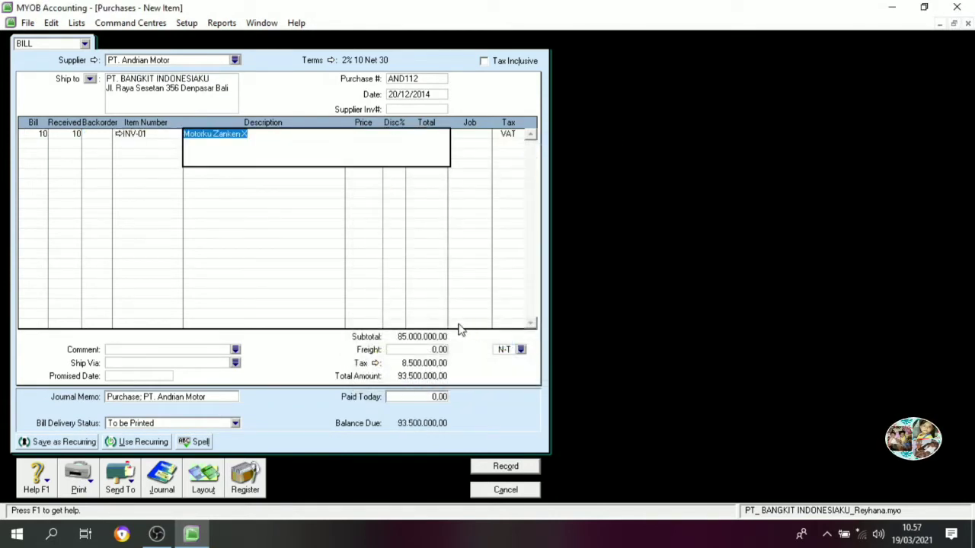
key("Tab")
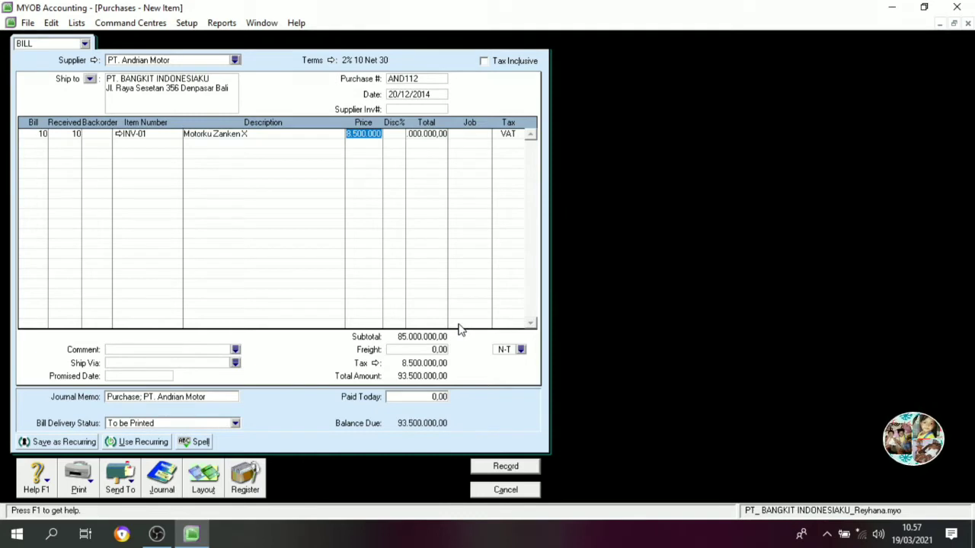
key("Tab")
key("Tab")
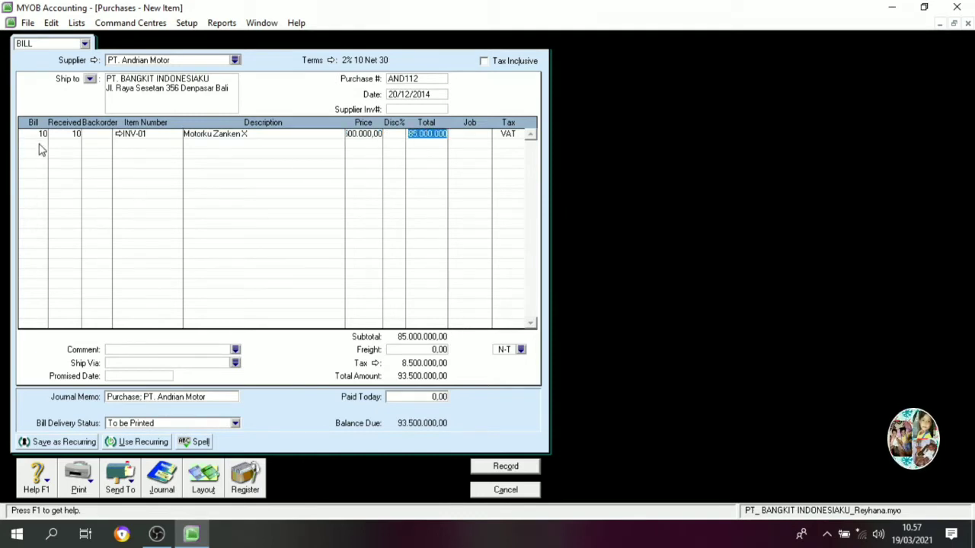
Fill the second bill line with 12 units of INV-02 Motorku Zanken Z at the default price
left_click(41, 145)
type("12")
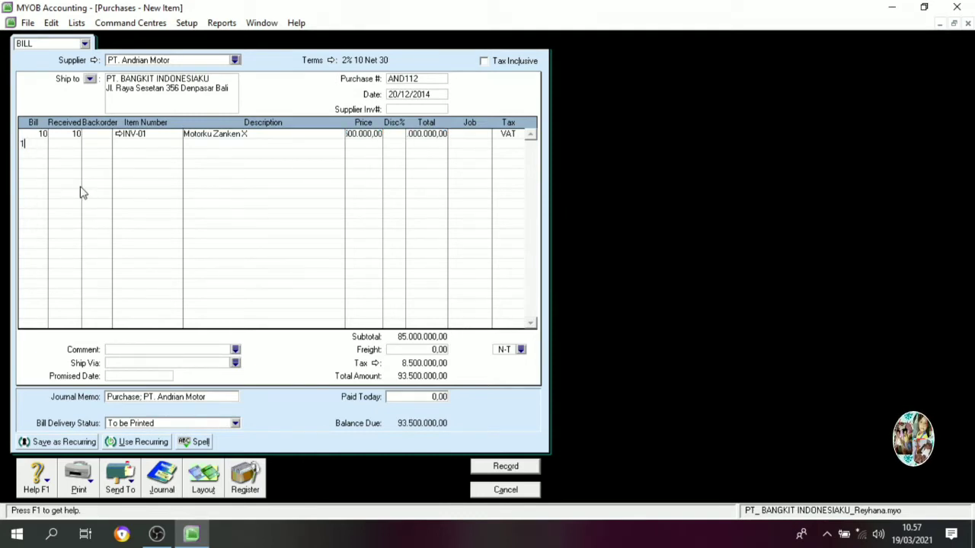
key("Tab")
key("Tab")
key("Tab")
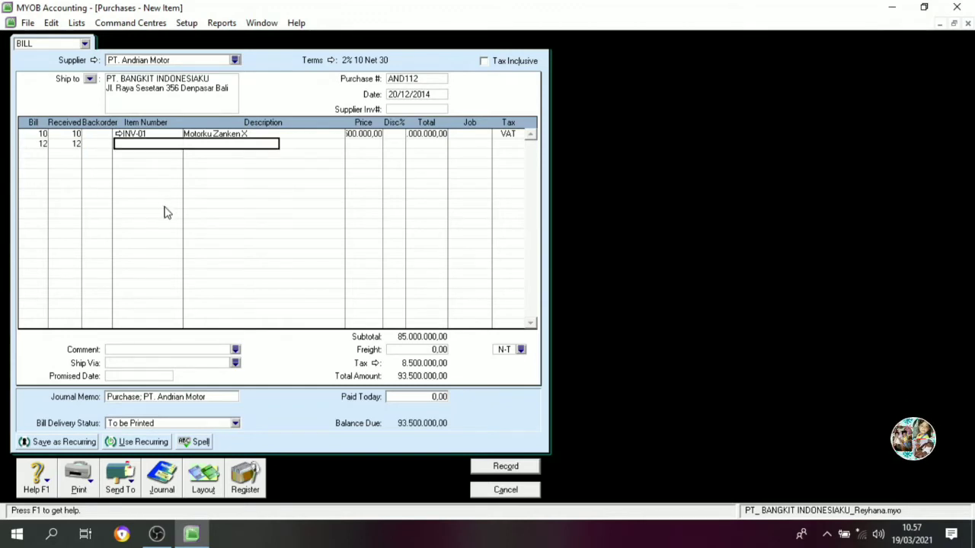
key("Tab")
left_click(493, 198)
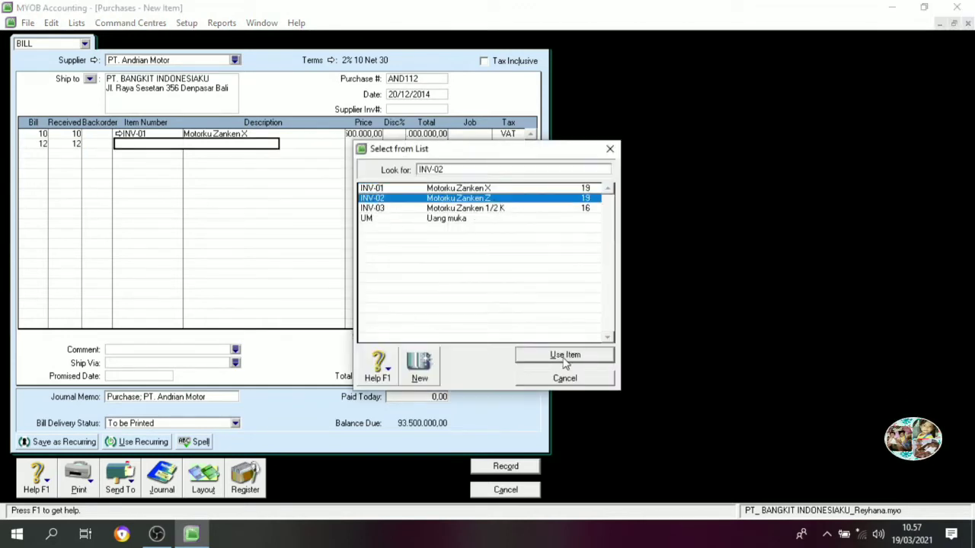
left_click(564, 356)
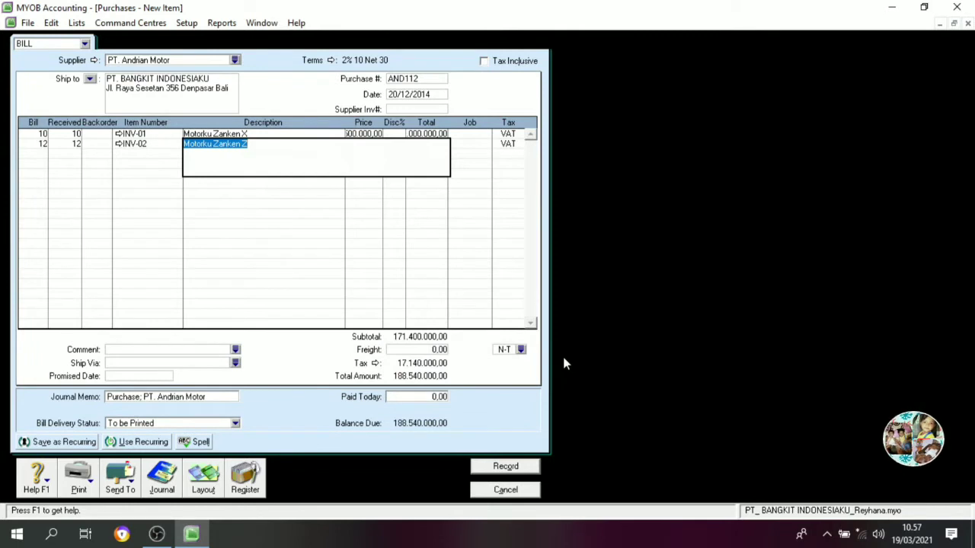
key("Tab")
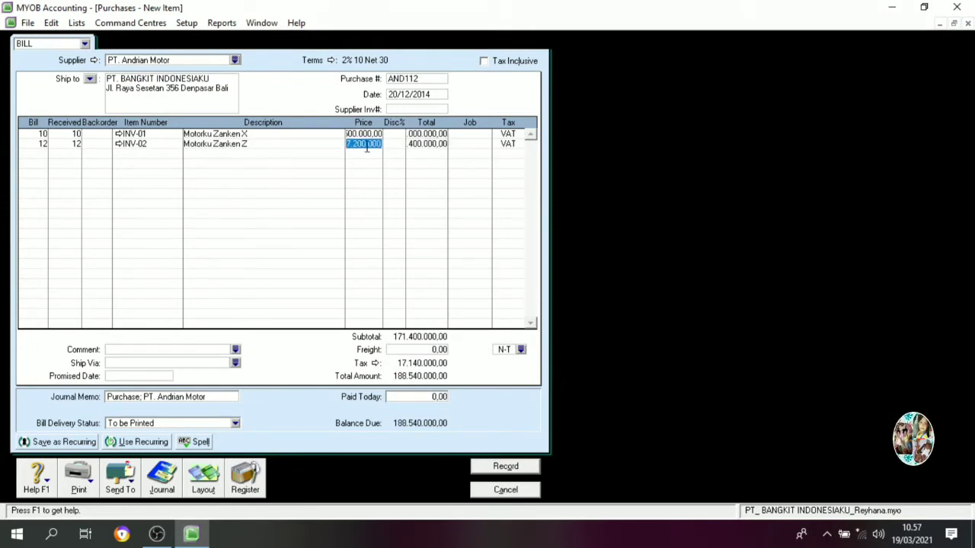
key("Tab")
key("Tab")
Fill the third bill line with 10 units of INV-03 Motorku Zanken 1/2 K at the default price
left_click(42, 154)
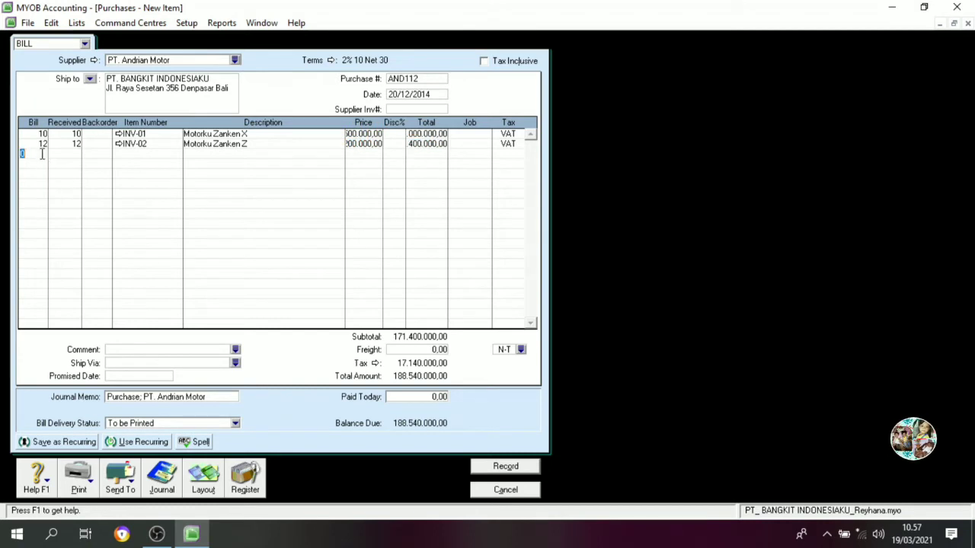
type("0")
key("Tab")
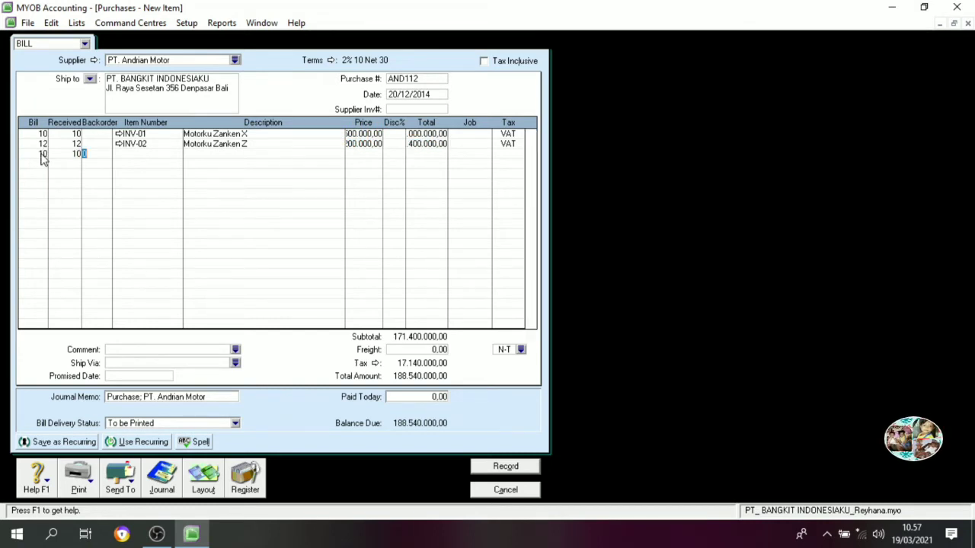
key("Tab")
key("Tab")
left_click(442, 209)
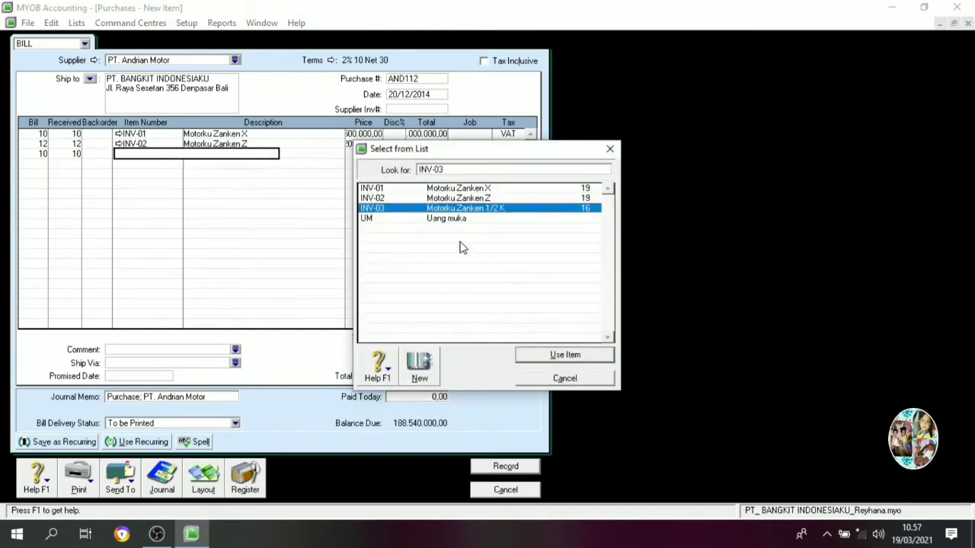
left_click(537, 355)
key("Tab")
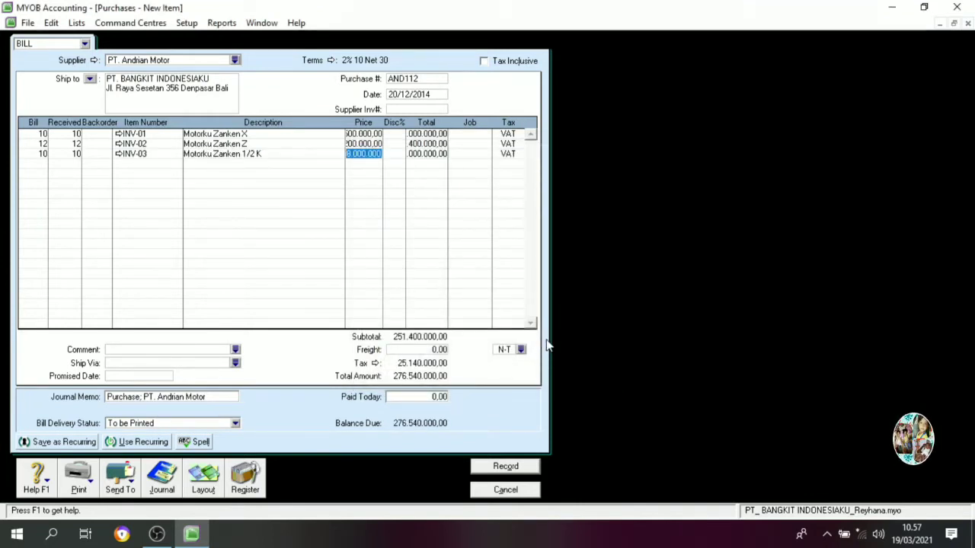
key("Tab")
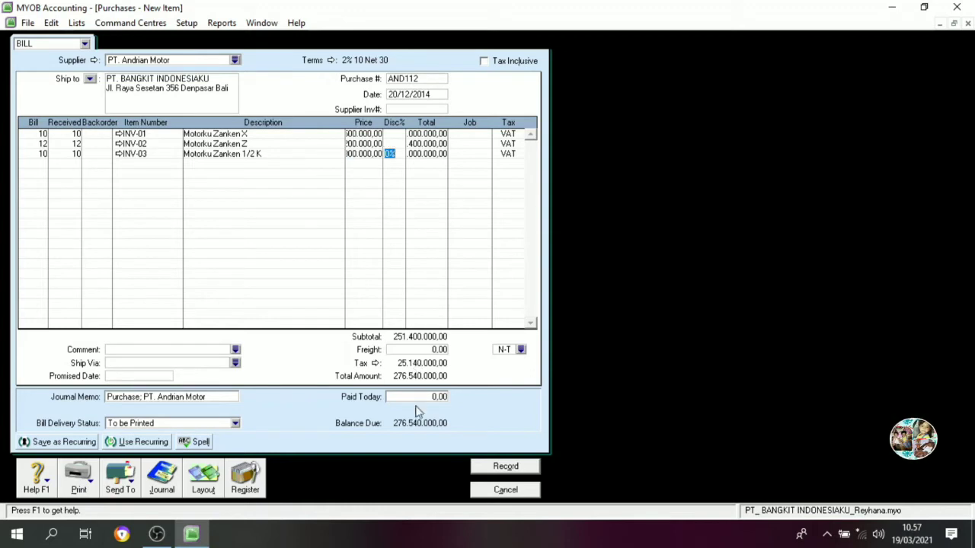
Add 400.000 freight to the bill, record it without changing the tax code, and close the purchase form
left_click(426, 350)
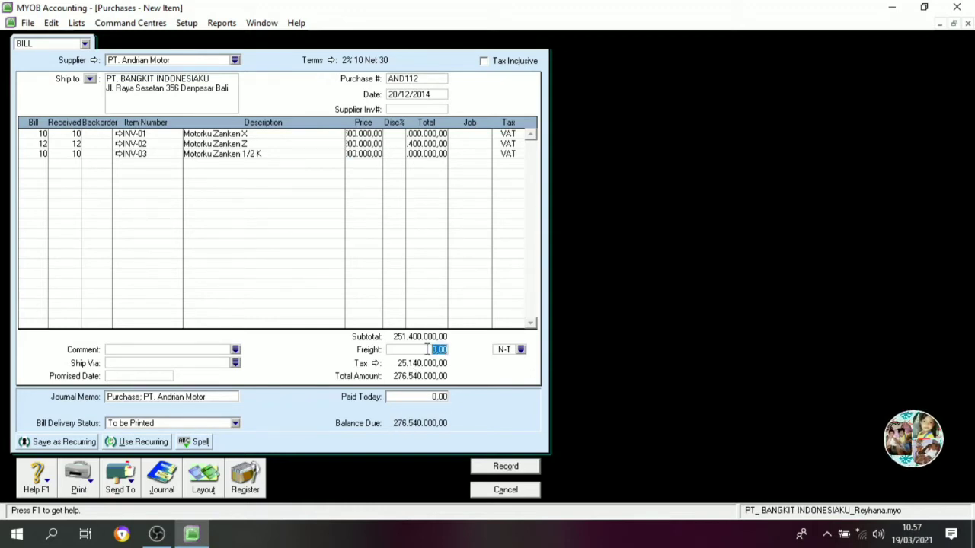
type("400.")
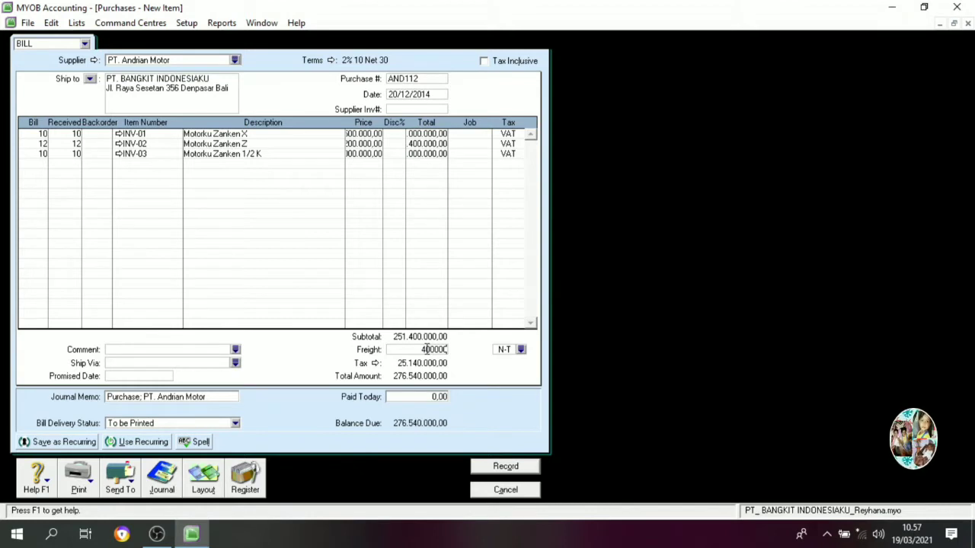
type("000")
key("Tab")
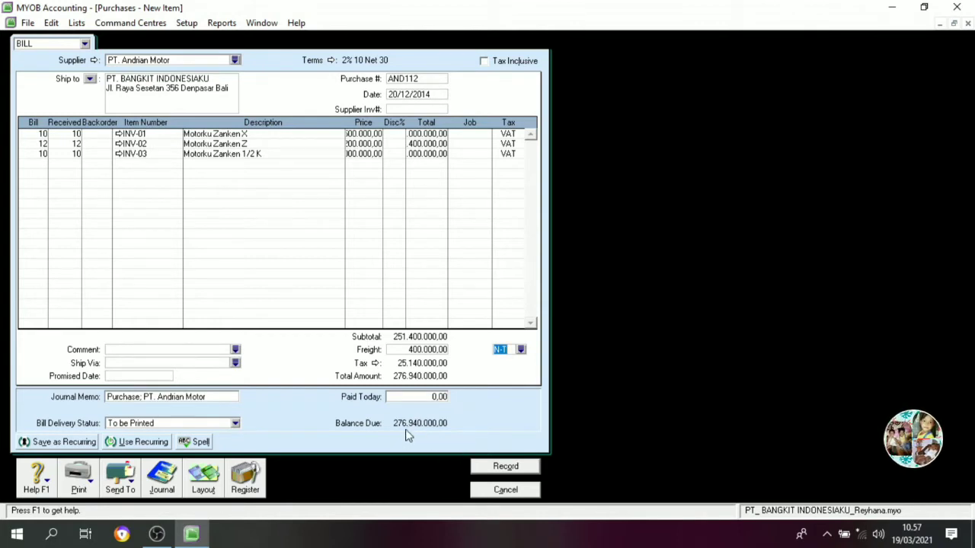
left_click(507, 469)
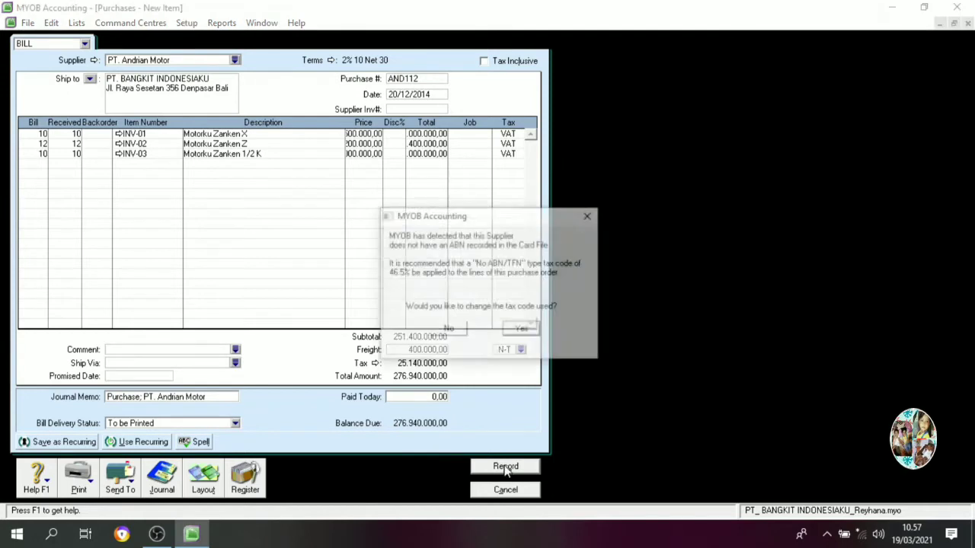
left_click(449, 330)
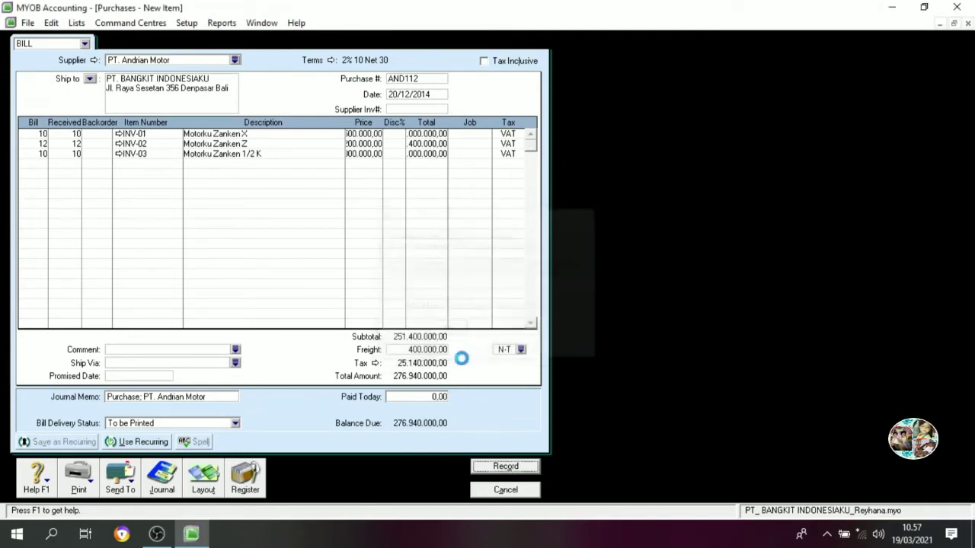
left_click(505, 489)
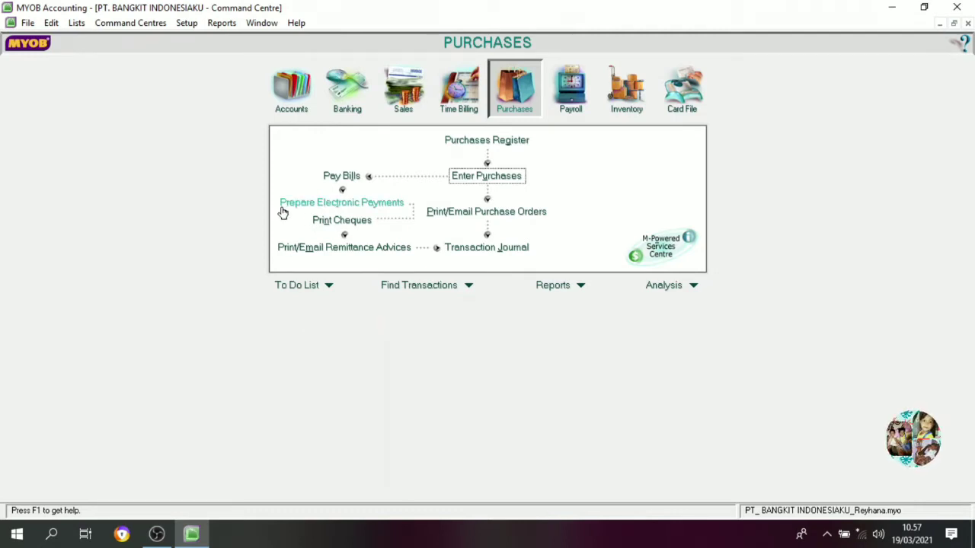
Start a new purchase bill for PT. Andrian Motor with purchase number DN-1, keeping the date 20/12/2014
left_click(484, 185)
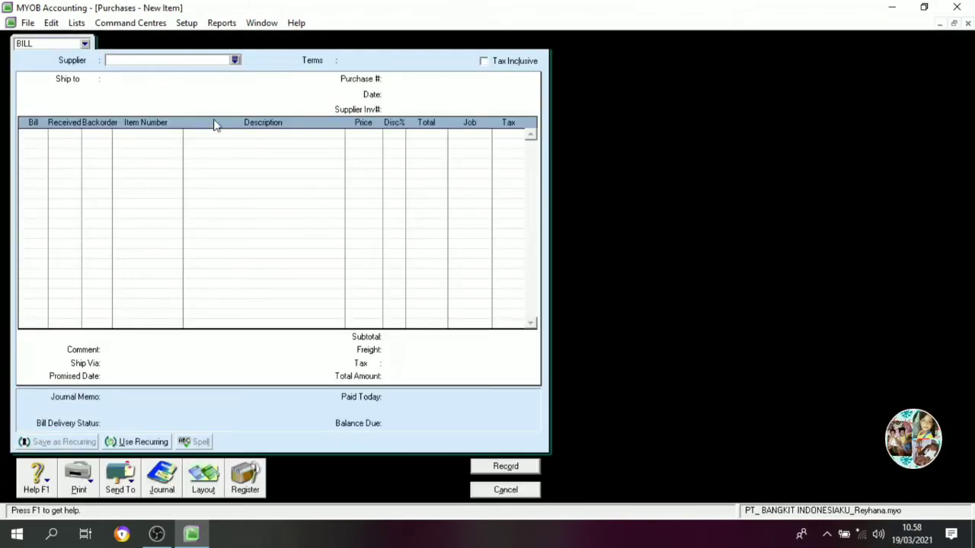
left_click(235, 60)
left_click(388, 193)
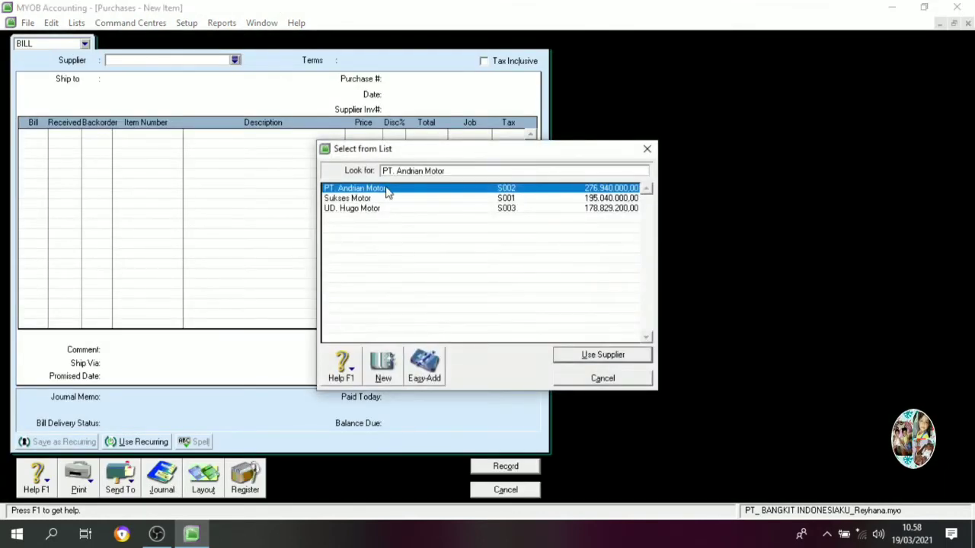
left_click(570, 354)
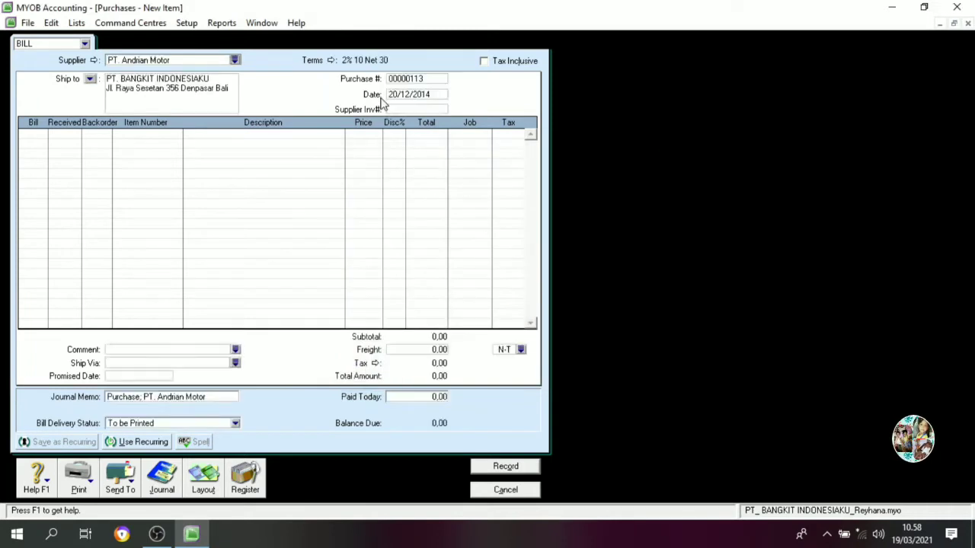
left_click(401, 80)
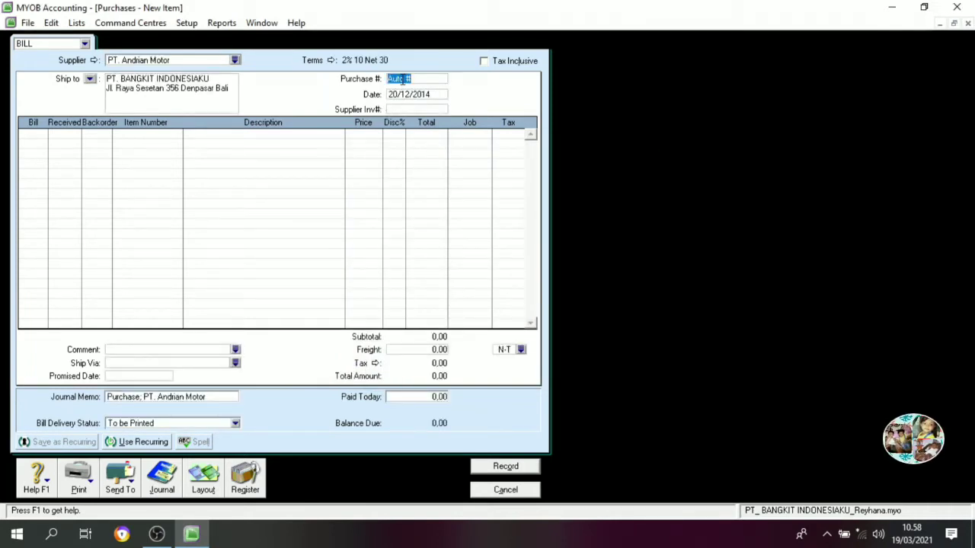
type("DN-1")
key("Tab")
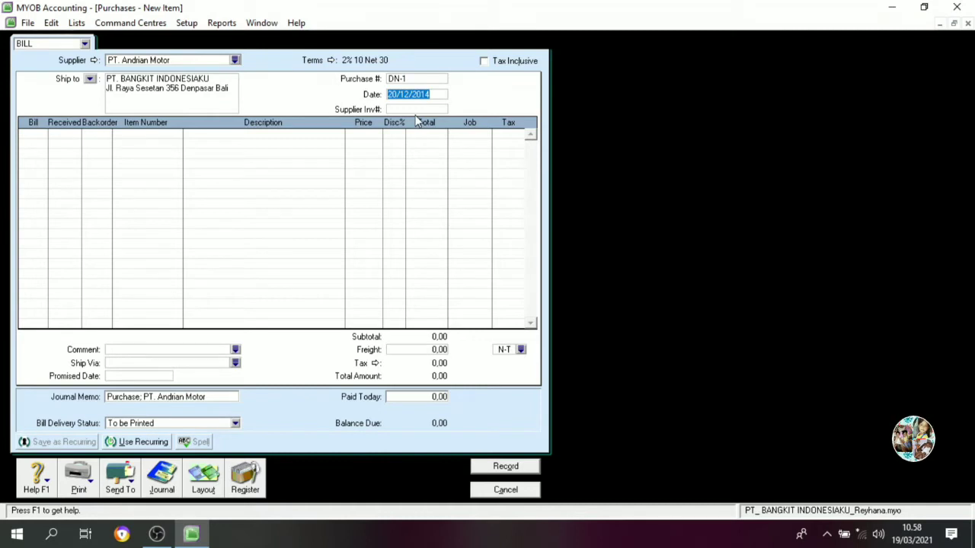
key("Tab")
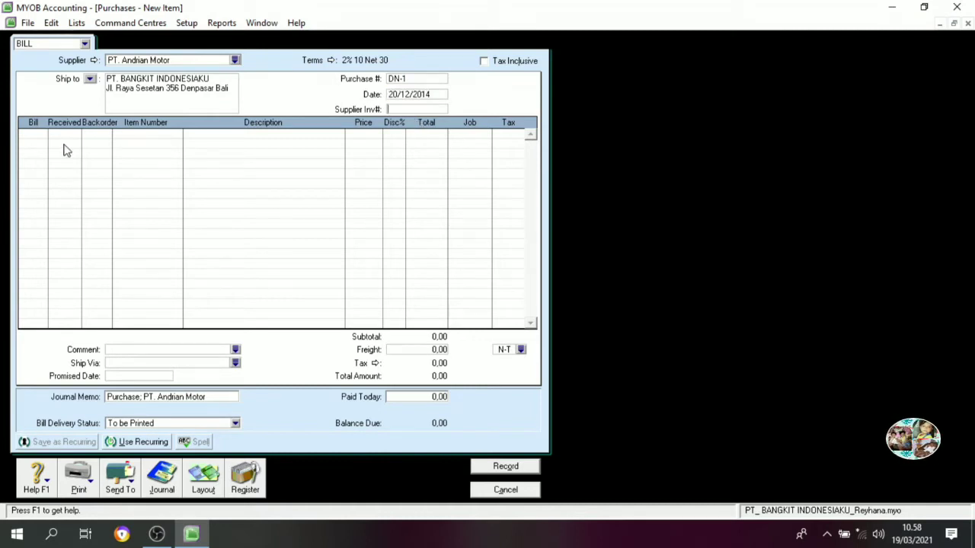
Enter a return of -1 unit of INV-02 Motorku Zanken Z on the first bill line
left_click(42, 136)
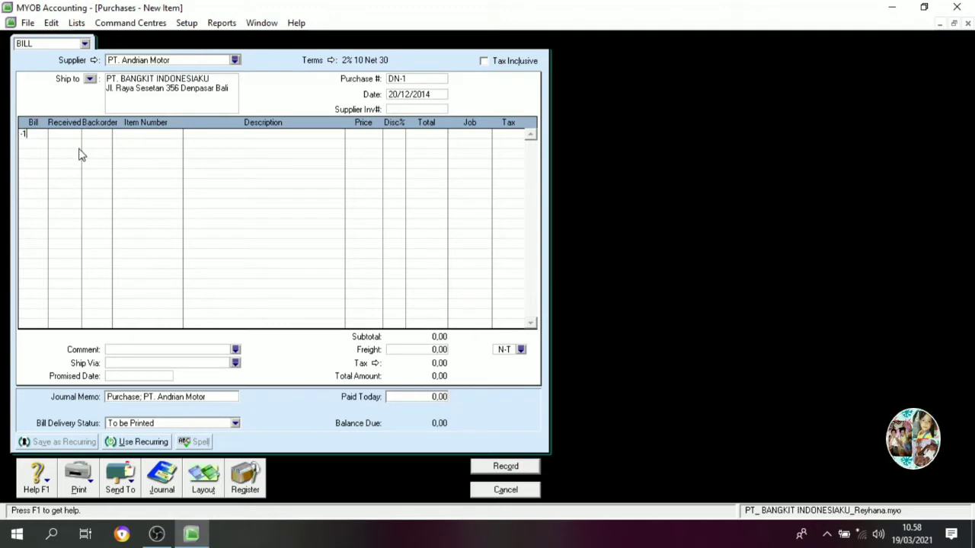
type("-1")
key("Tab")
key("Tab")
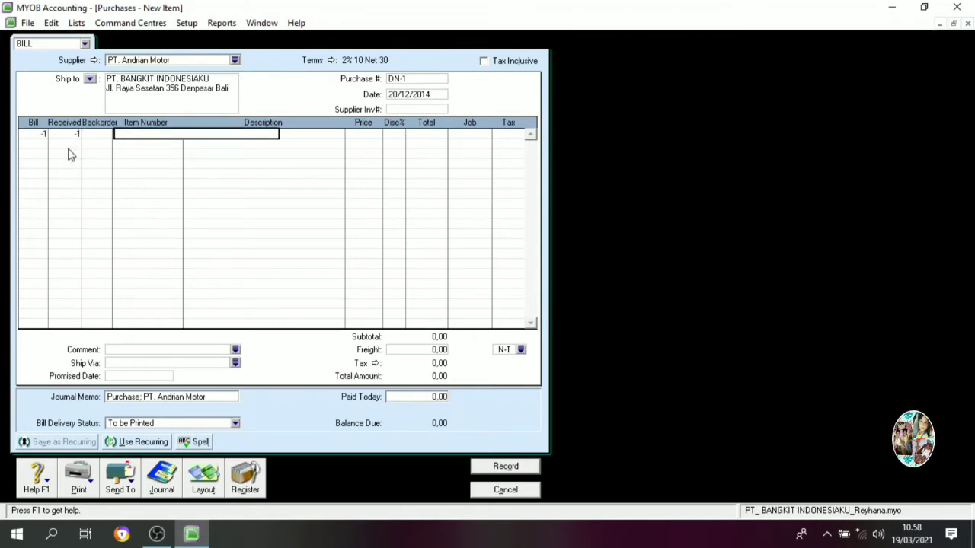
key("Tab")
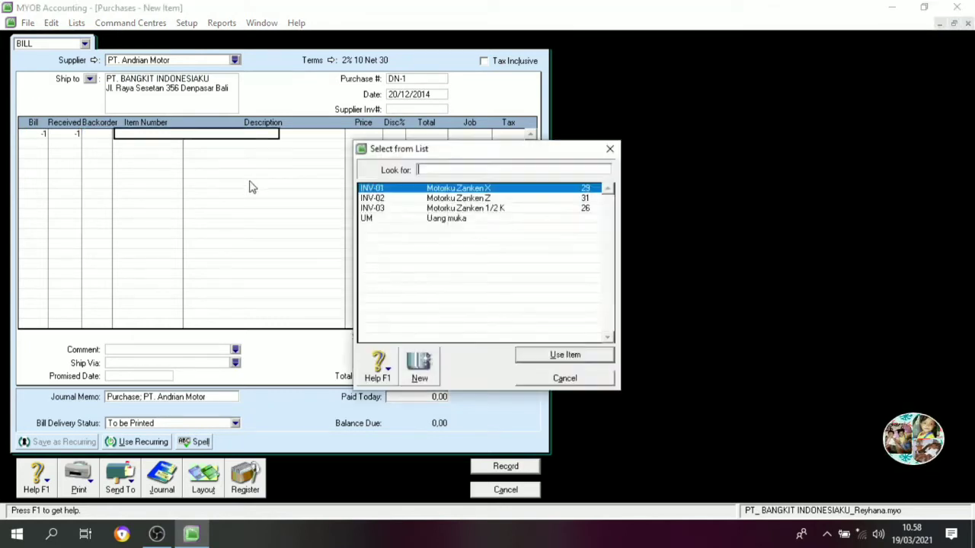
left_click(462, 200)
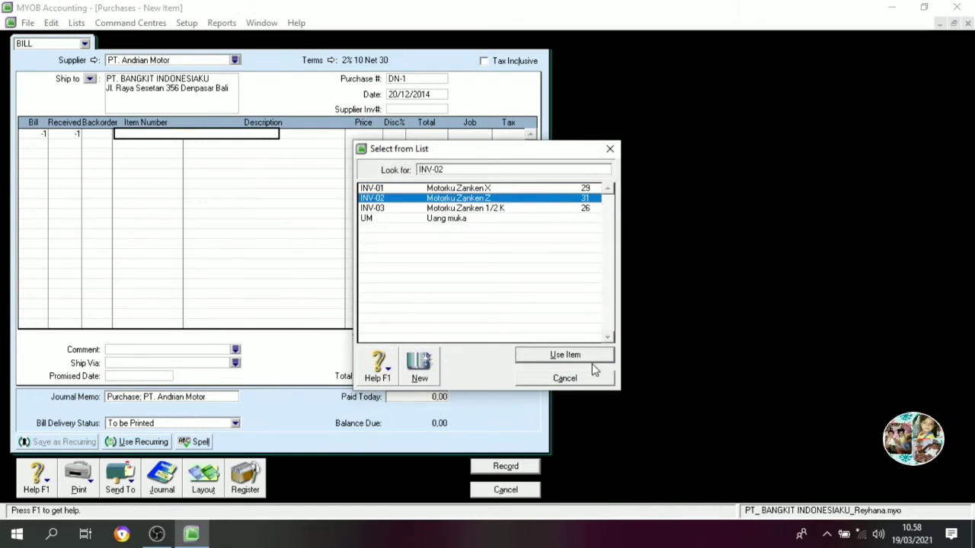
left_click(561, 354)
Accept the default price for the return line, record bill DN-1, and close the purchase form
key("Tab")
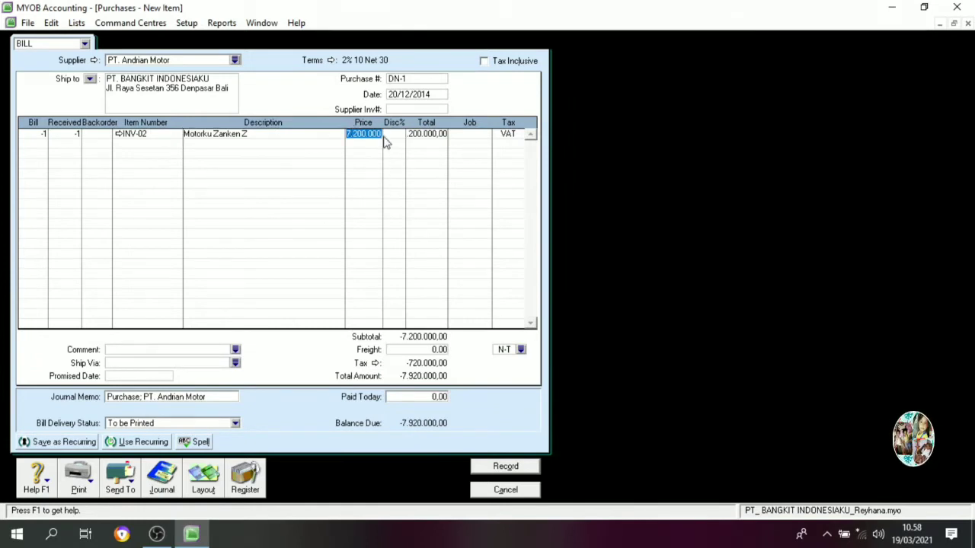
key("Tab")
key("Tab")
key("Tab")
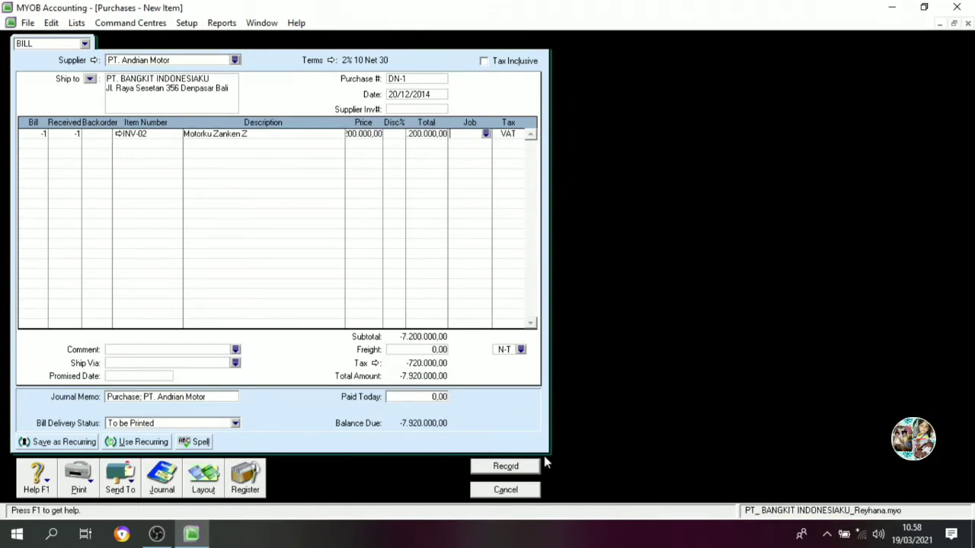
left_click(506, 468)
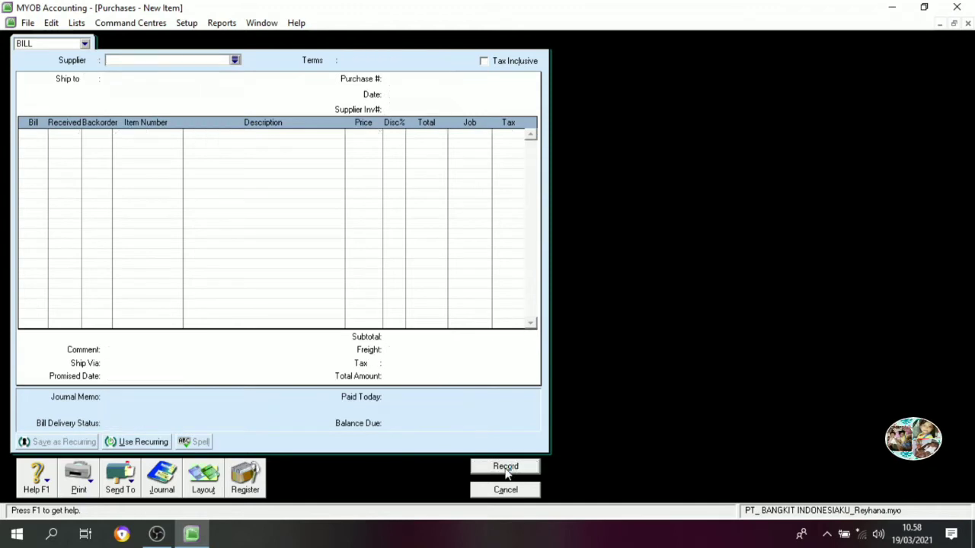
left_click(506, 491)
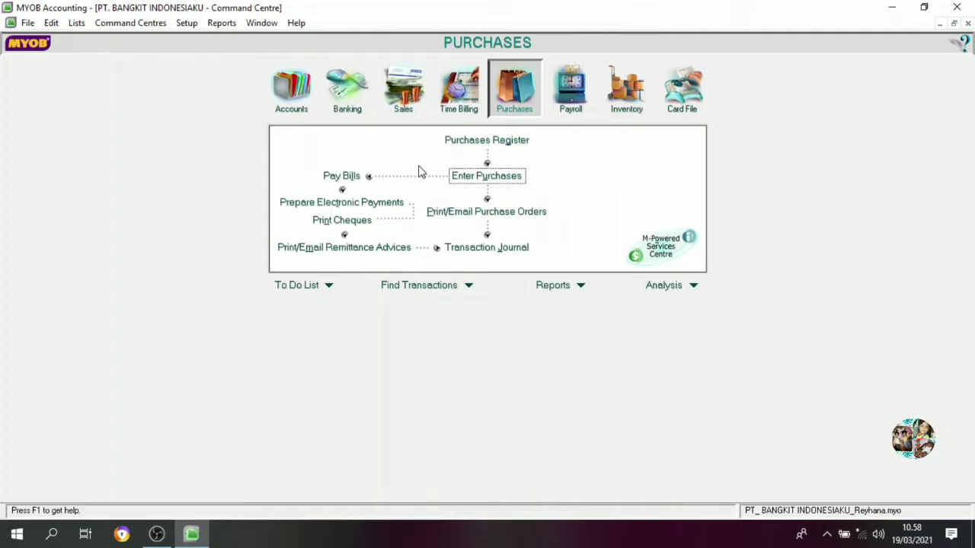
Start a customer payment receipt from Sales for Indonesia SUkses
left_click(404, 107)
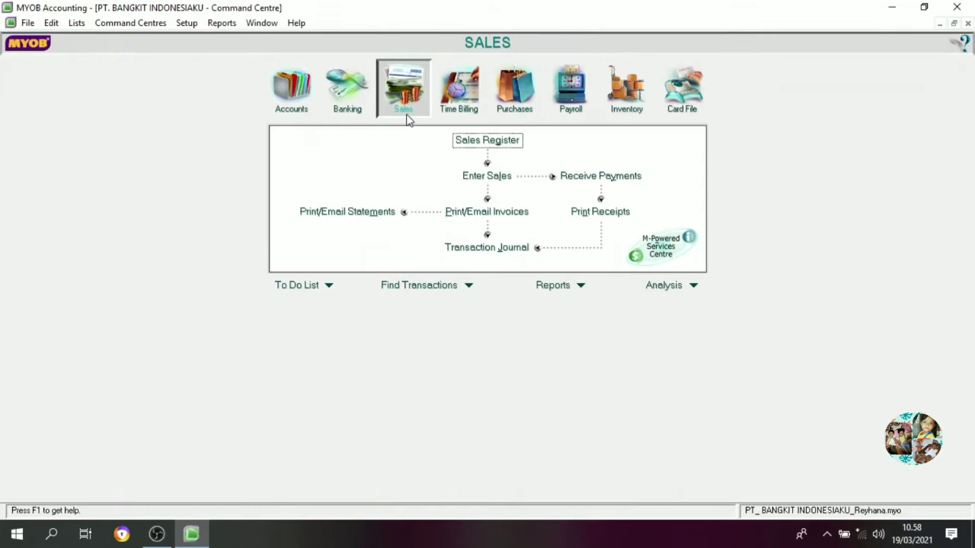
left_click(582, 177)
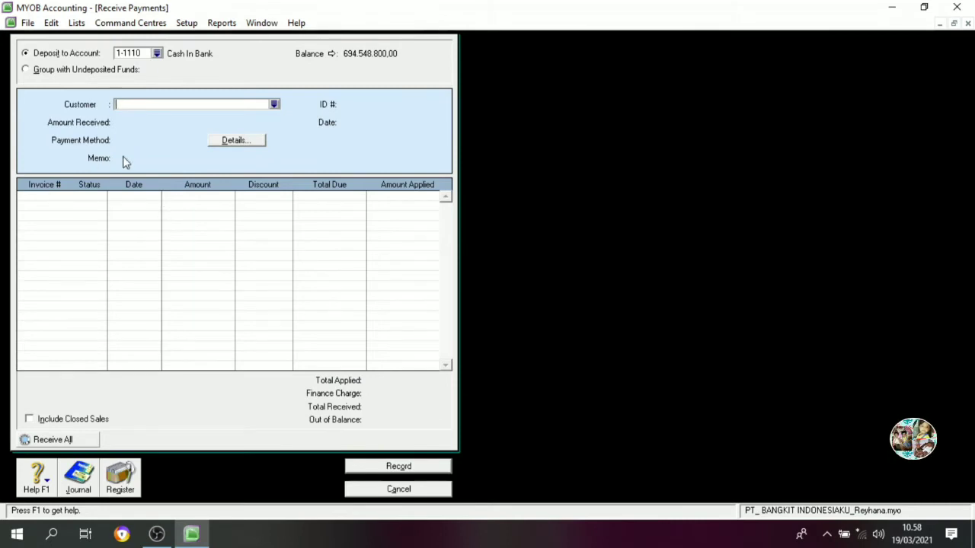
left_click(275, 105)
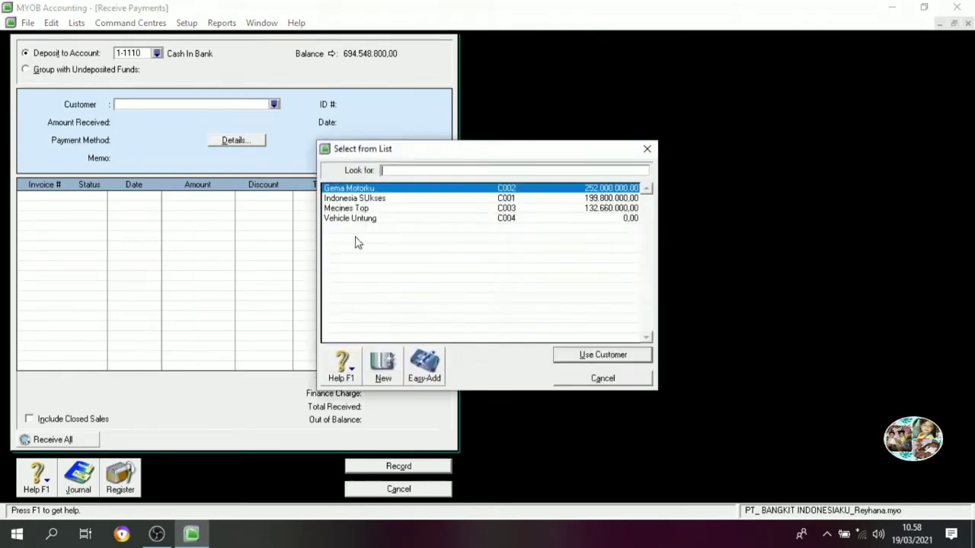
left_click(369, 199)
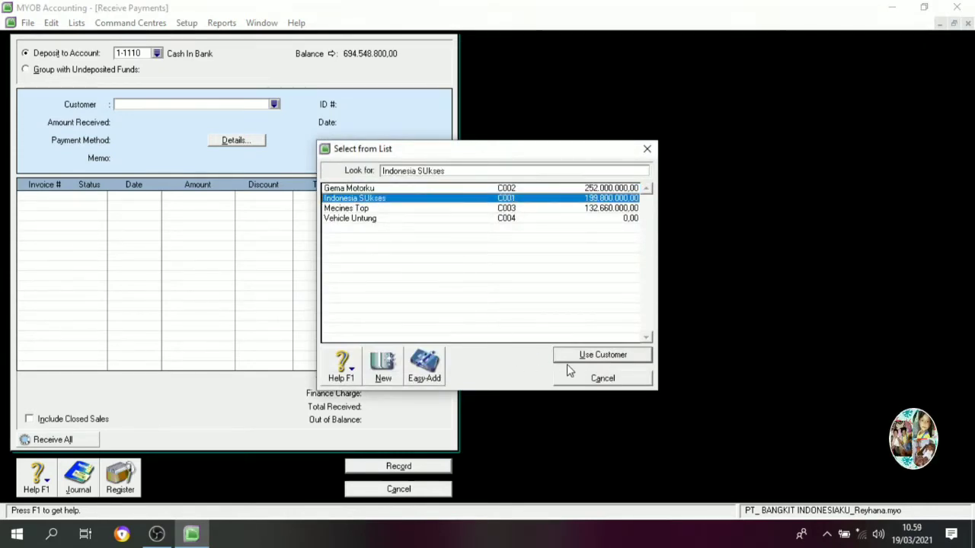
left_click(591, 357)
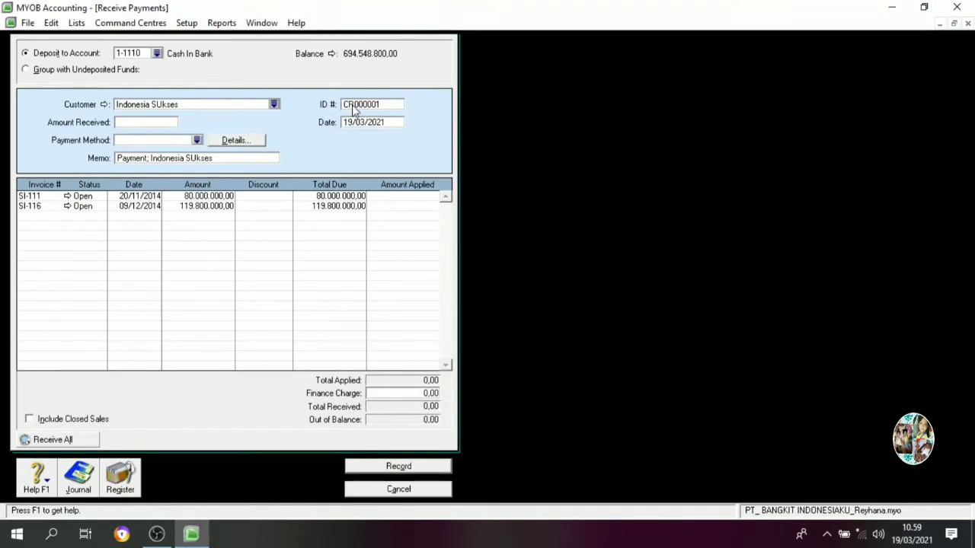
Set the receipt's ID number to KM12-4 and its date to 23/12/2014
left_click(354, 108)
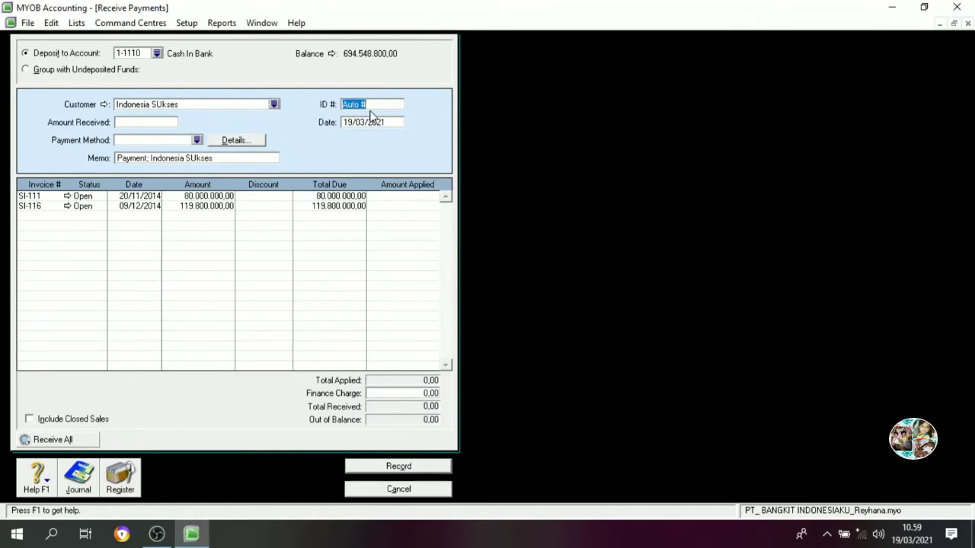
type("KM12-4")
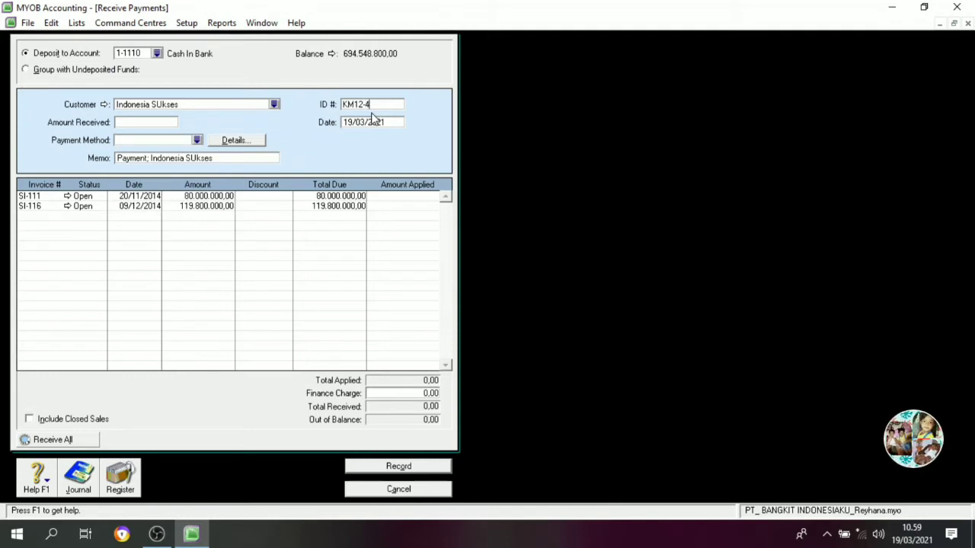
key("Tab")
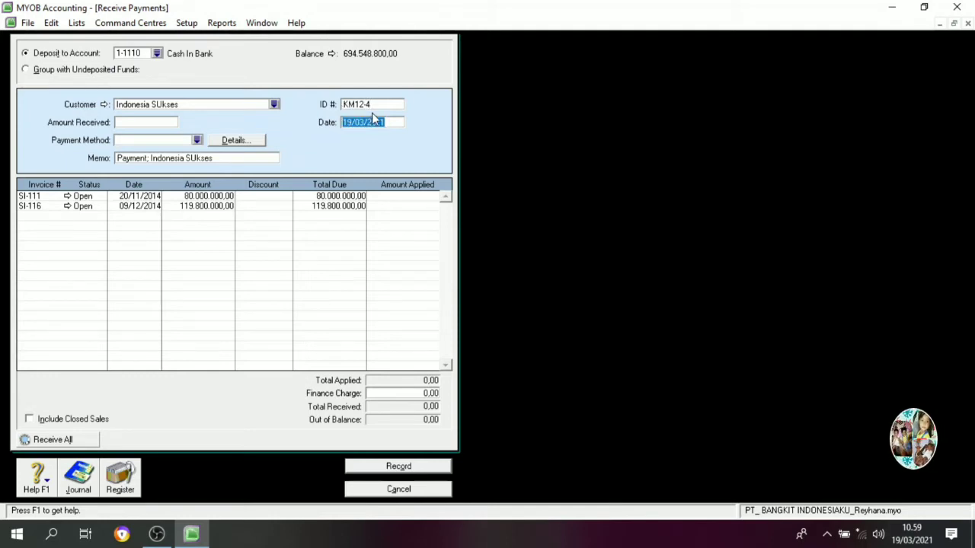
type("23")
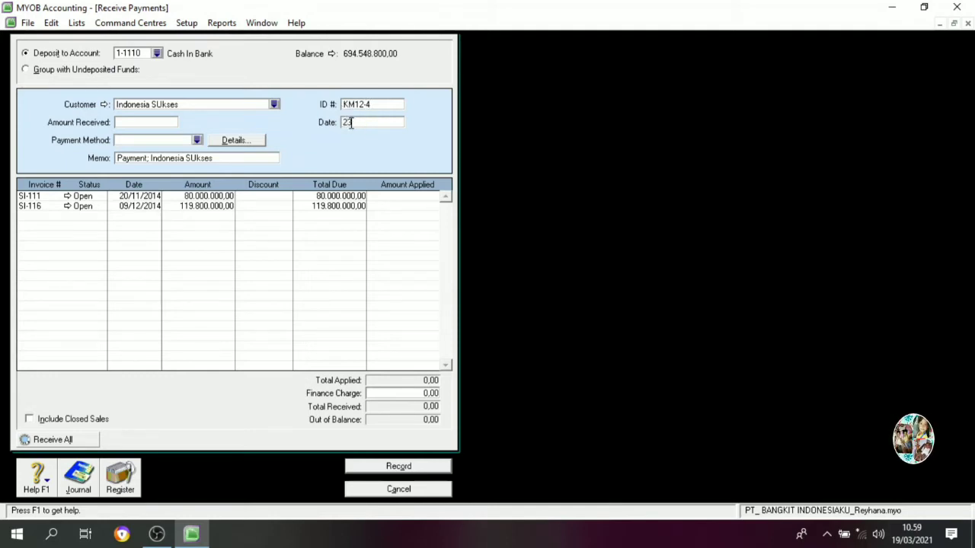
type("/12/2014")
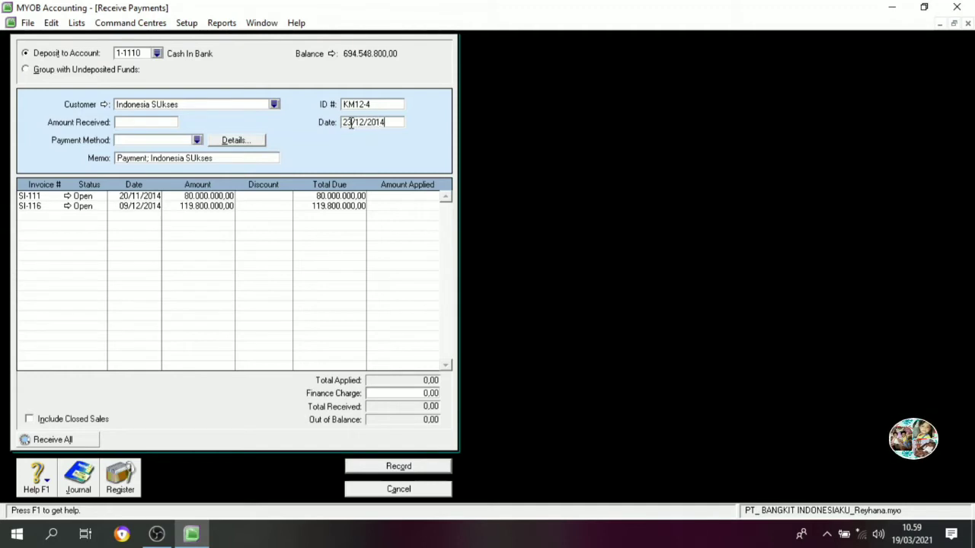
Set the amount received to 80.800.000 and apply 80.000.000 of it to invoice SI-111
left_click(124, 121)
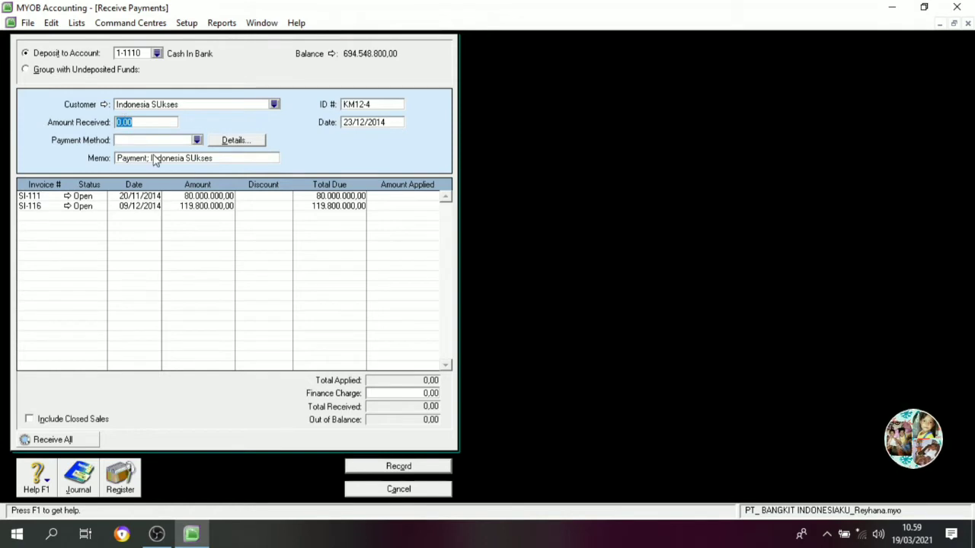
type("80.800.")
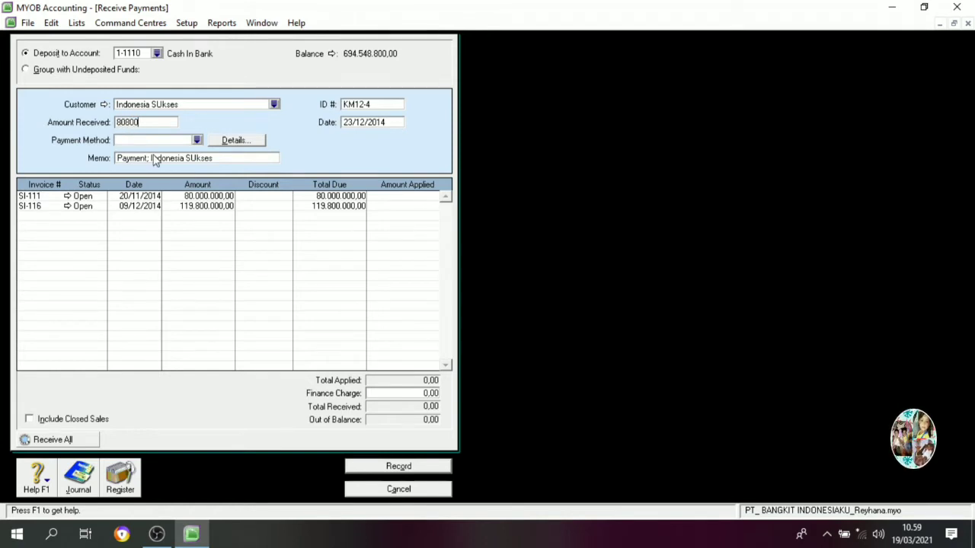
type("000")
key("Tab")
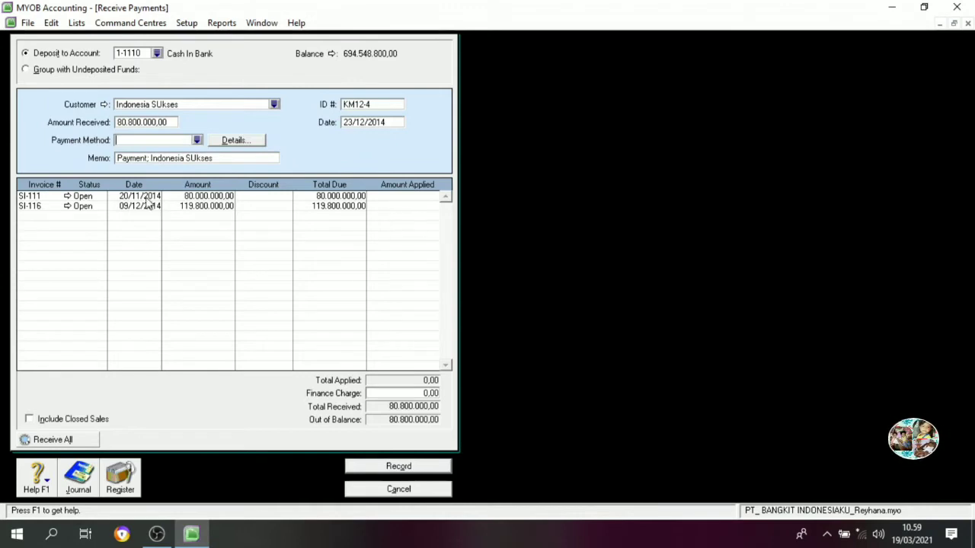
left_click(415, 196)
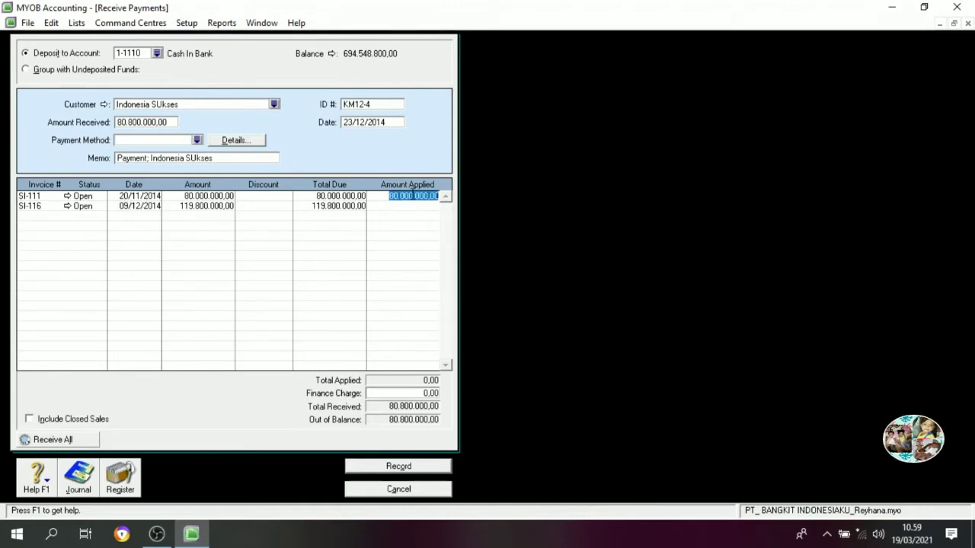
key("Tab")
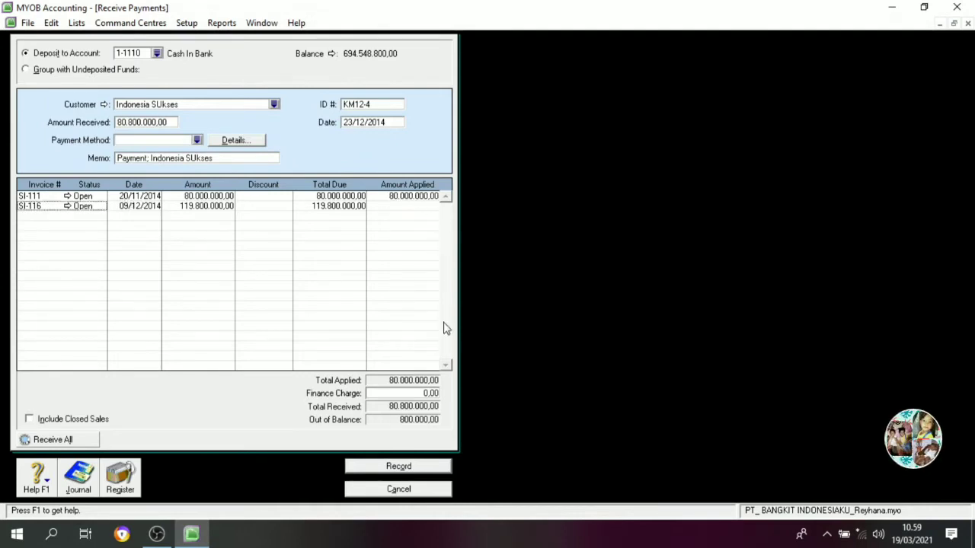
Set the finance charge on receipt KM12-4 to 800.000
left_click(427, 393)
type("800000")
key("Tab")
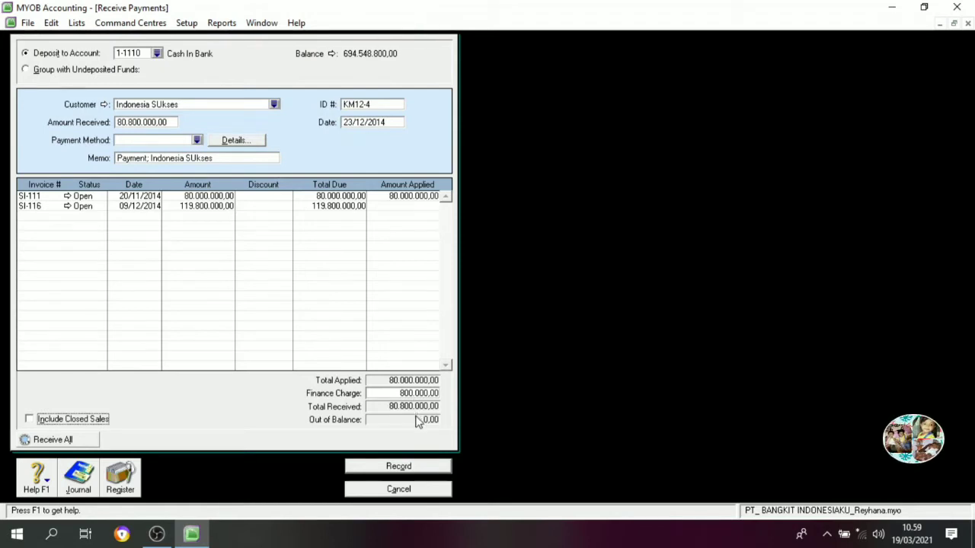
Review the transaction recap of receipt KM12-4, record the receipt and close the payment form
key("ctrl+r")
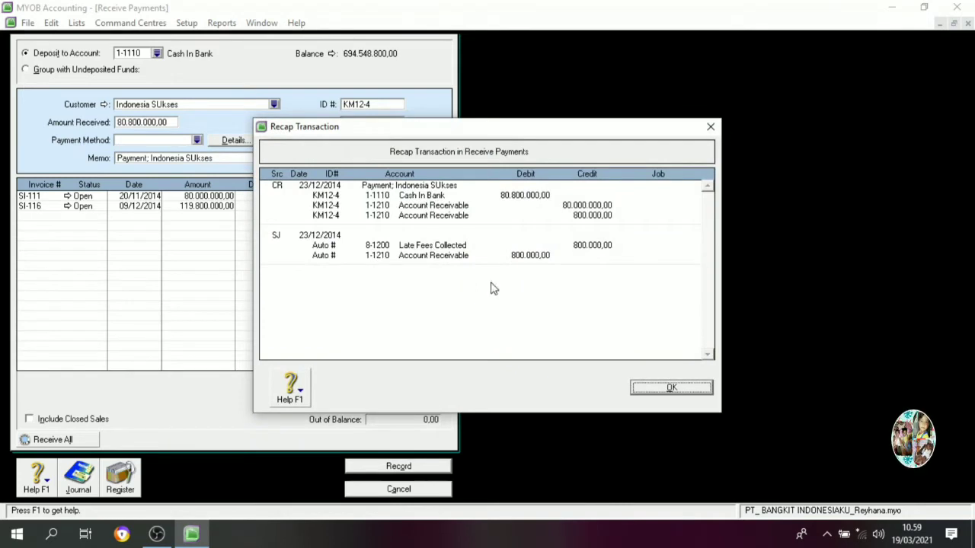
left_click(680, 391)
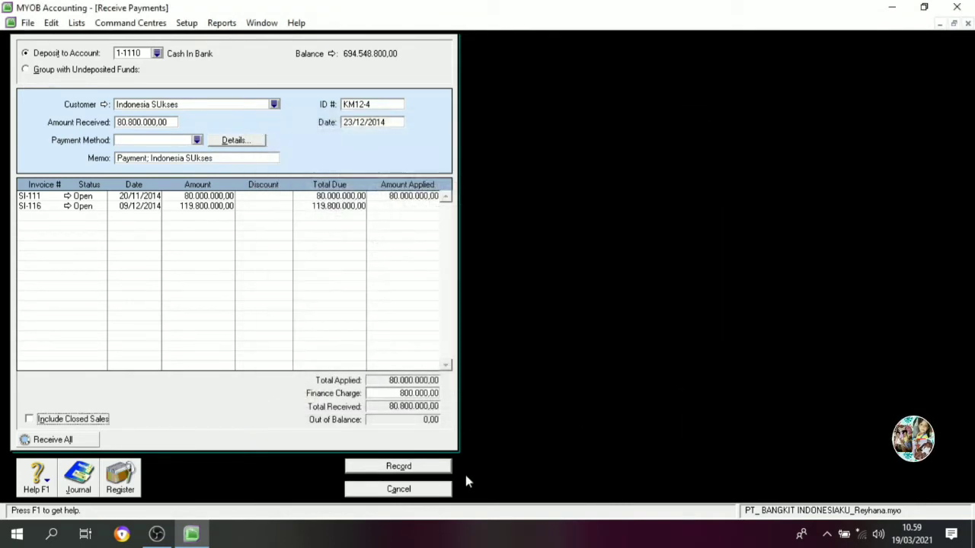
left_click(399, 468)
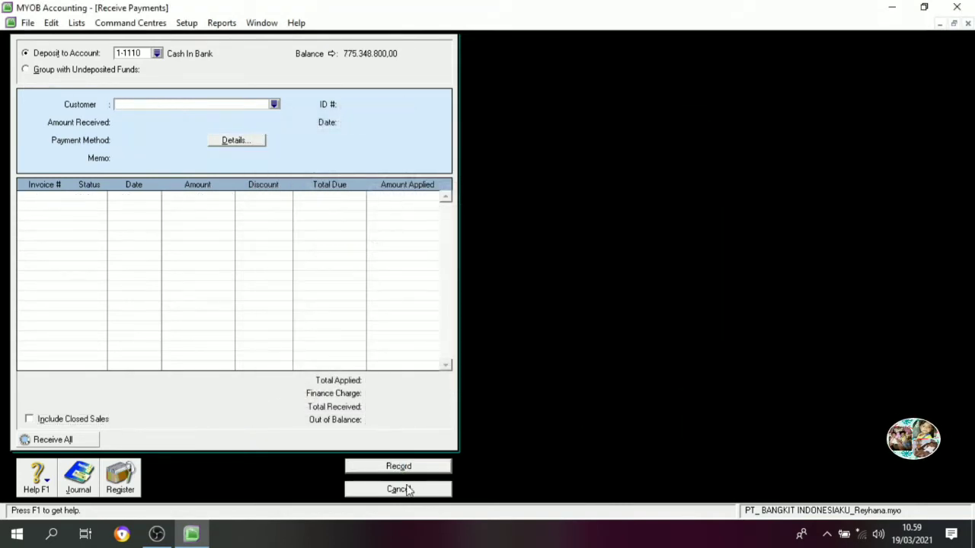
left_click(406, 488)
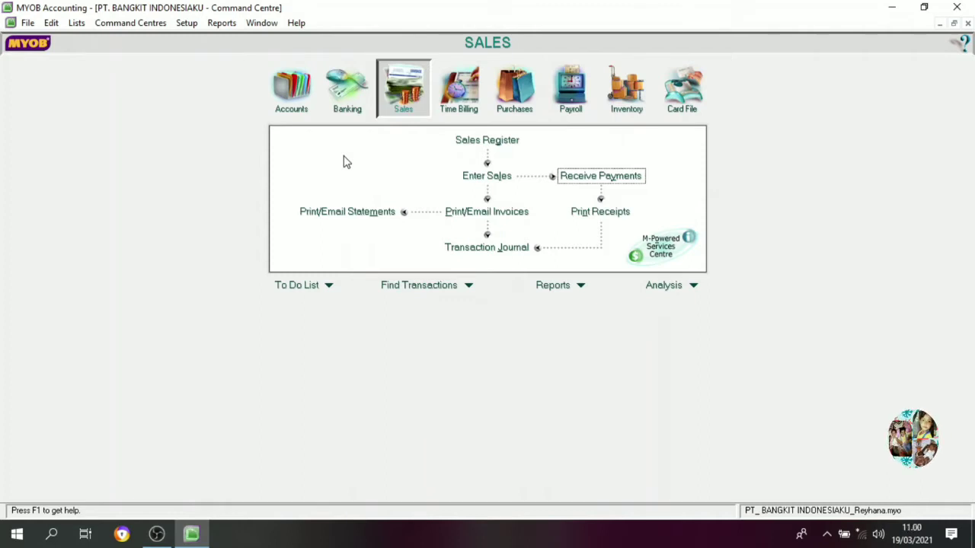
Start a Receive Money entry from Banking with ID number KM12-5 and date 25/12/2014
left_click(347, 107)
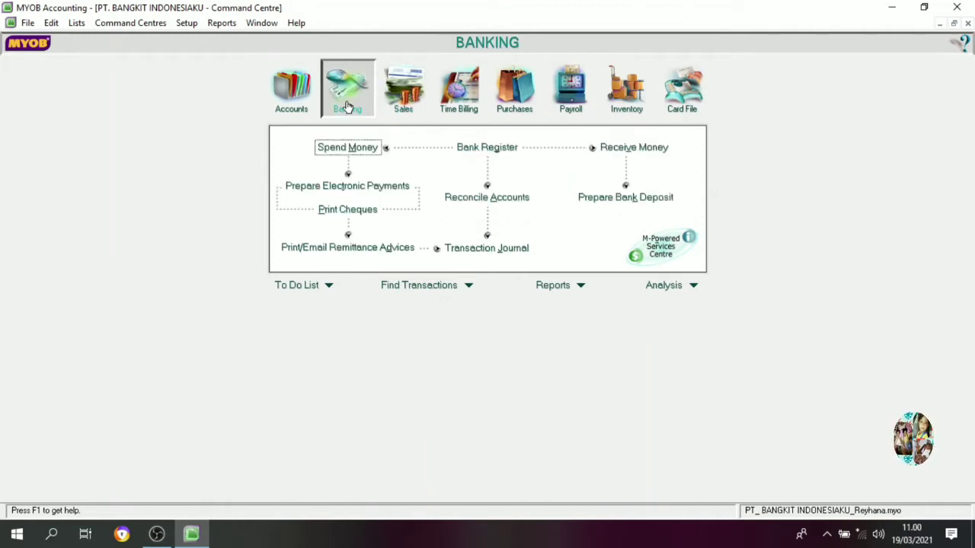
left_click(621, 150)
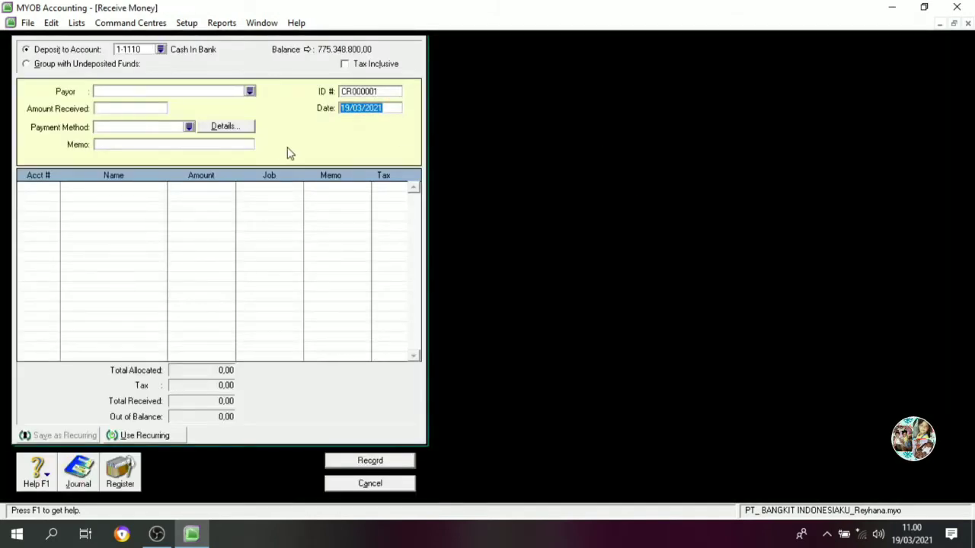
left_click(363, 91)
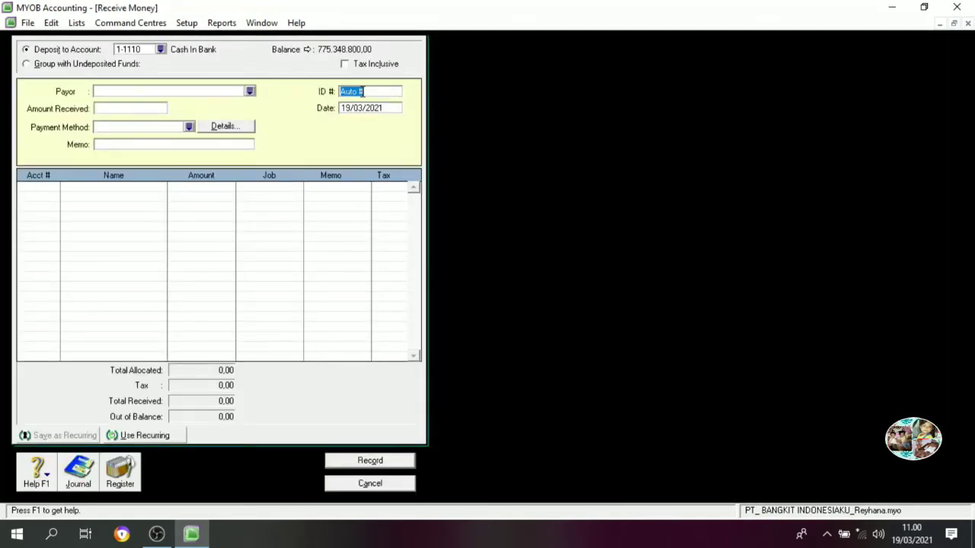
type("KM1")
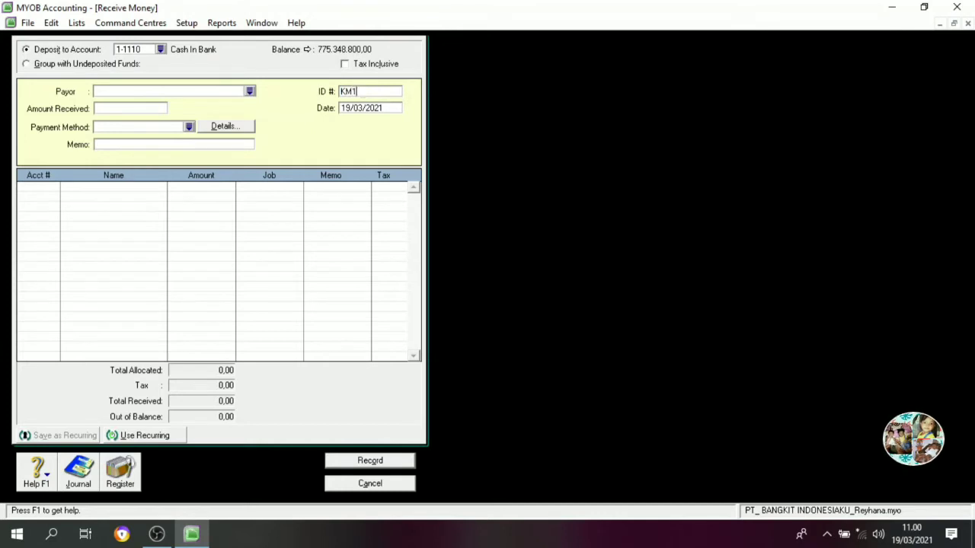
type("2-5")
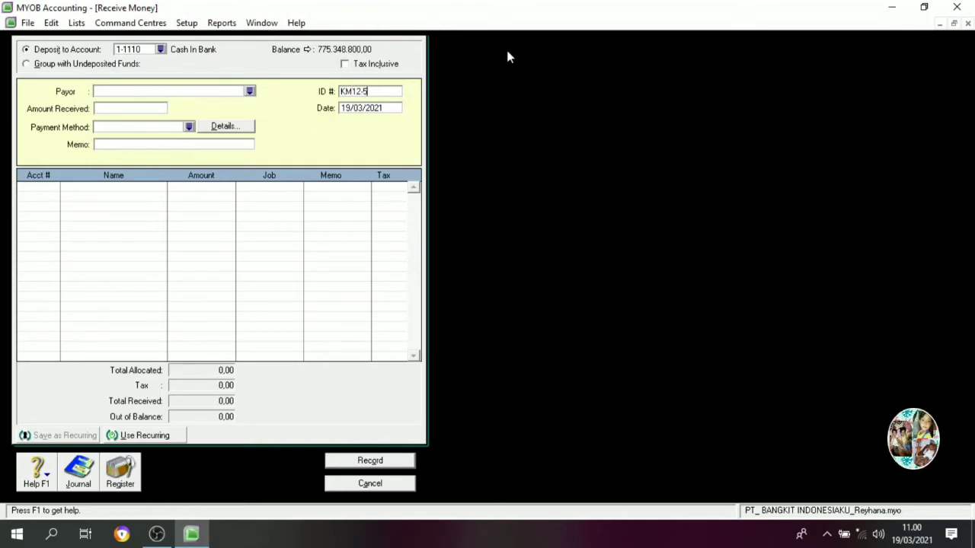
key("Tab")
type("2")
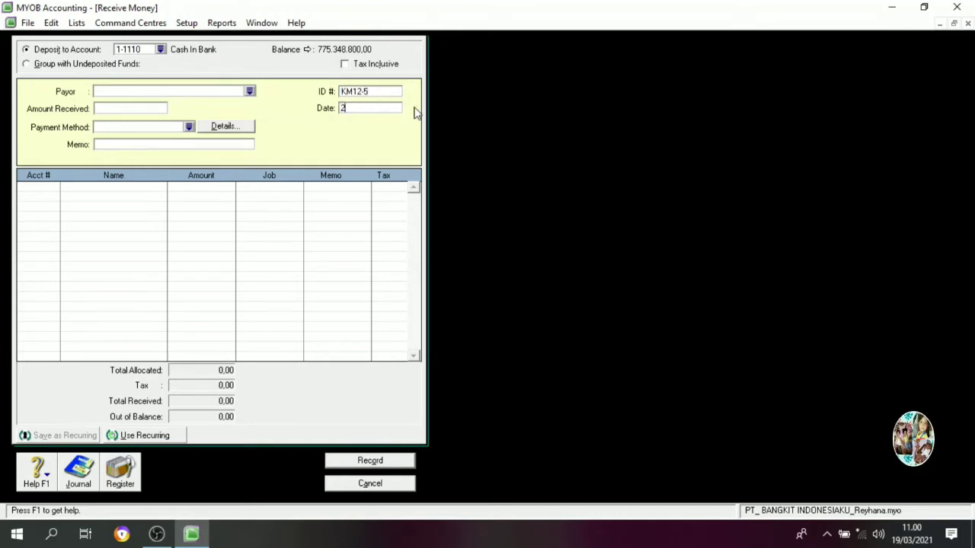
type("5/12/2014")
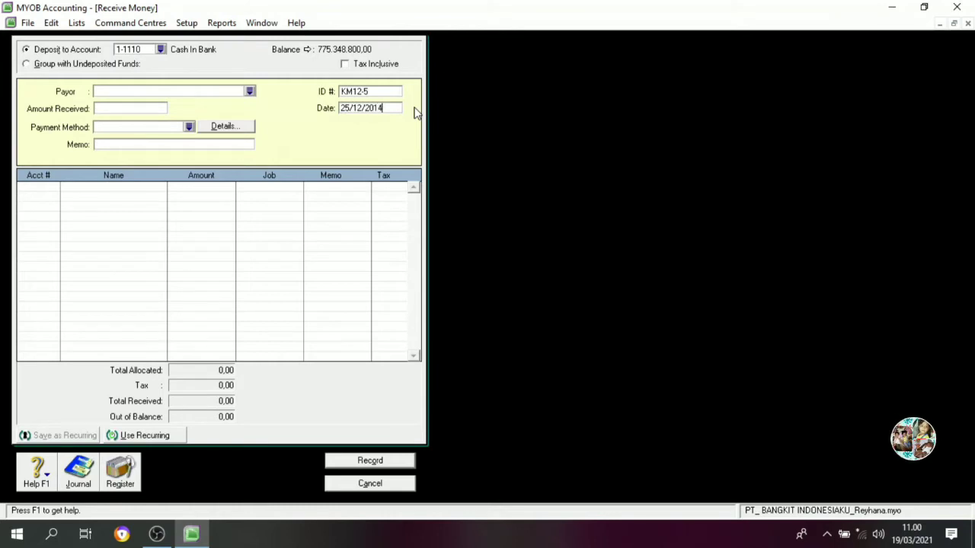
Set the amount received to 270.000.000 and the memo to PENJUALAN TRUK FUSO
left_click(109, 108)
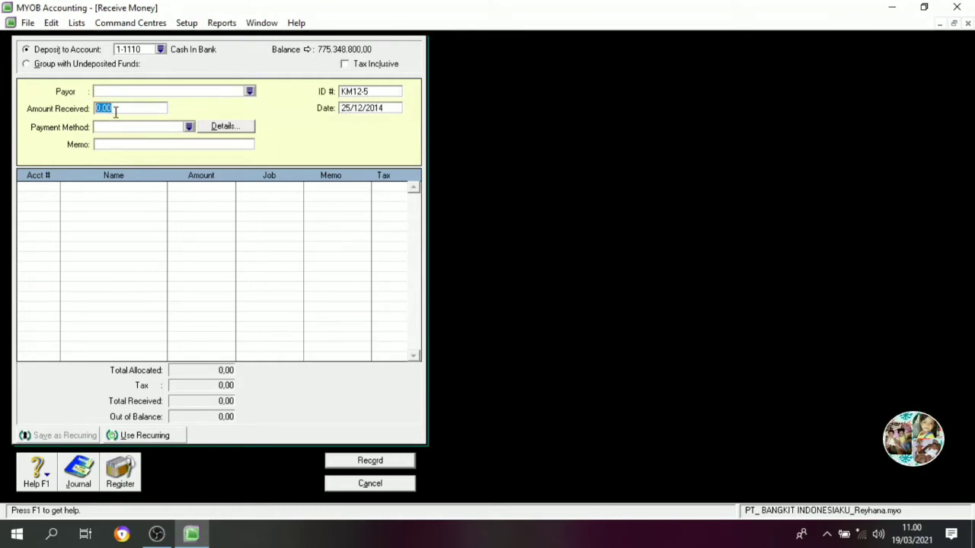
type("270000000")
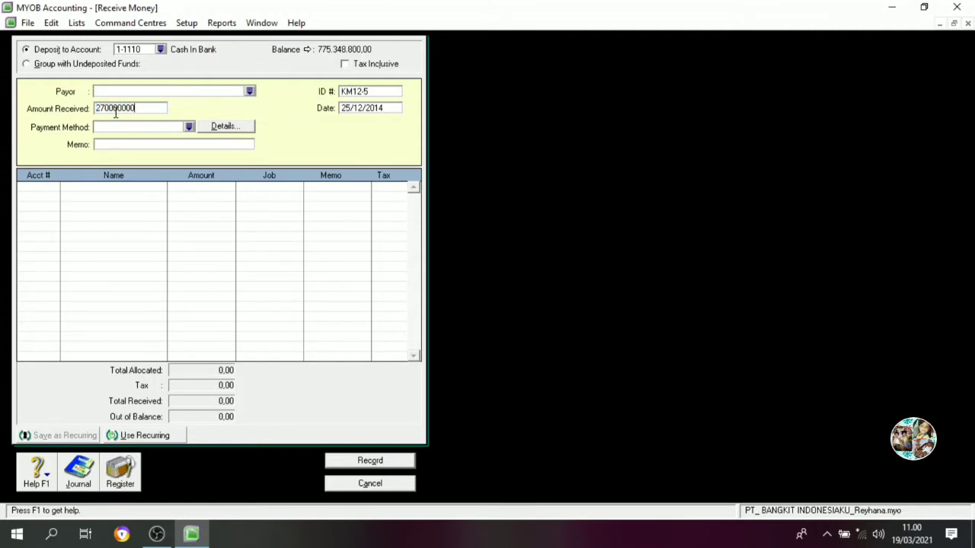
key("Tab")
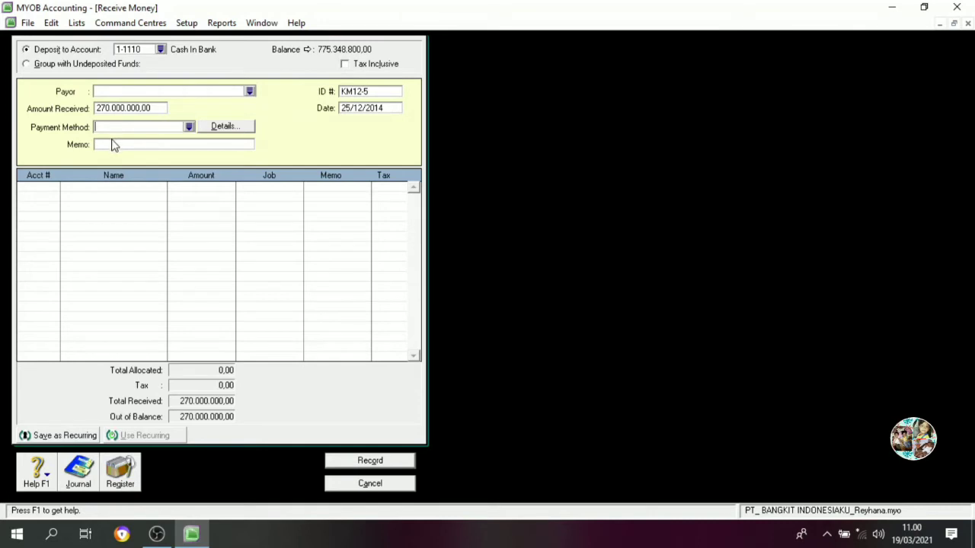
left_click(112, 145)
type("PENJUALA")
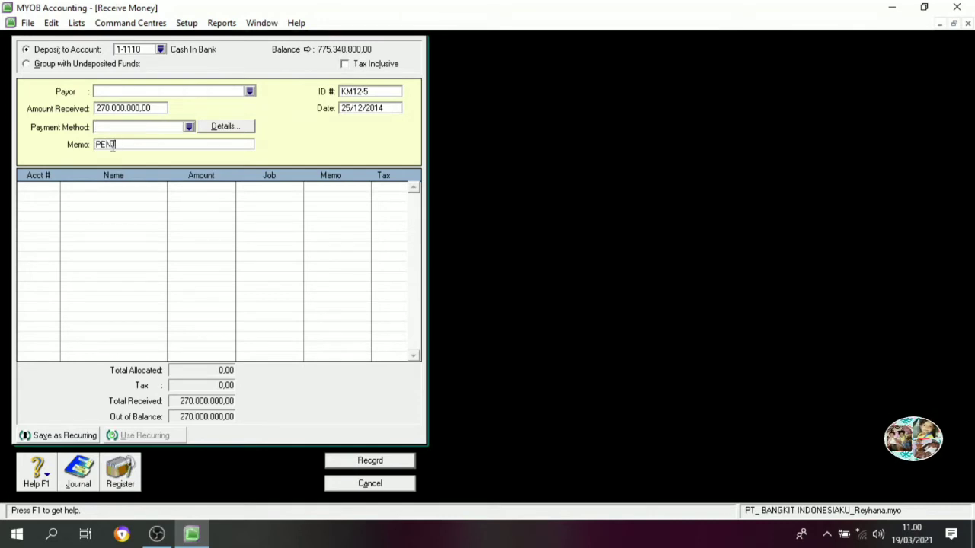
type("N TRUK FUSO")
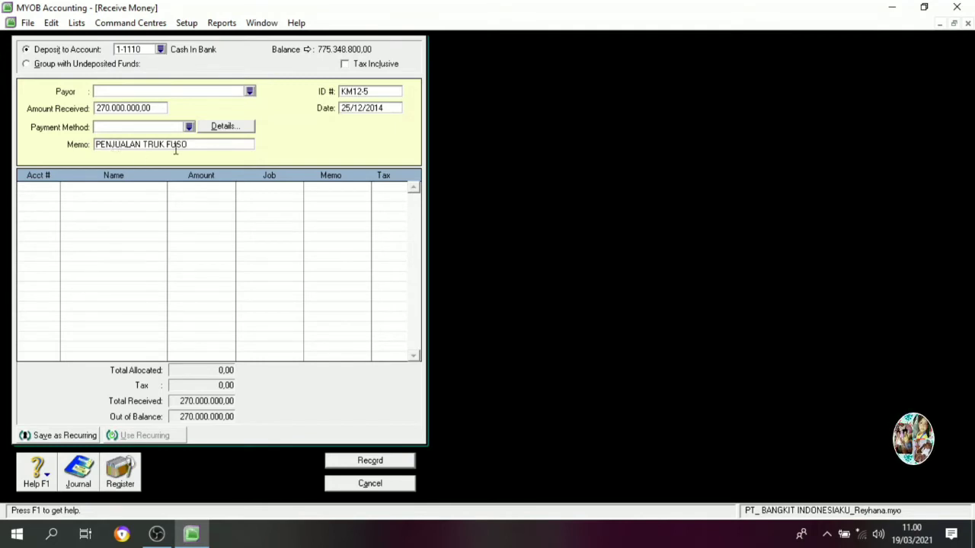
Allocate 480.000.000 to account 1-2310 Vehicle at Cost on the first line of the receipt
left_click(53, 195)
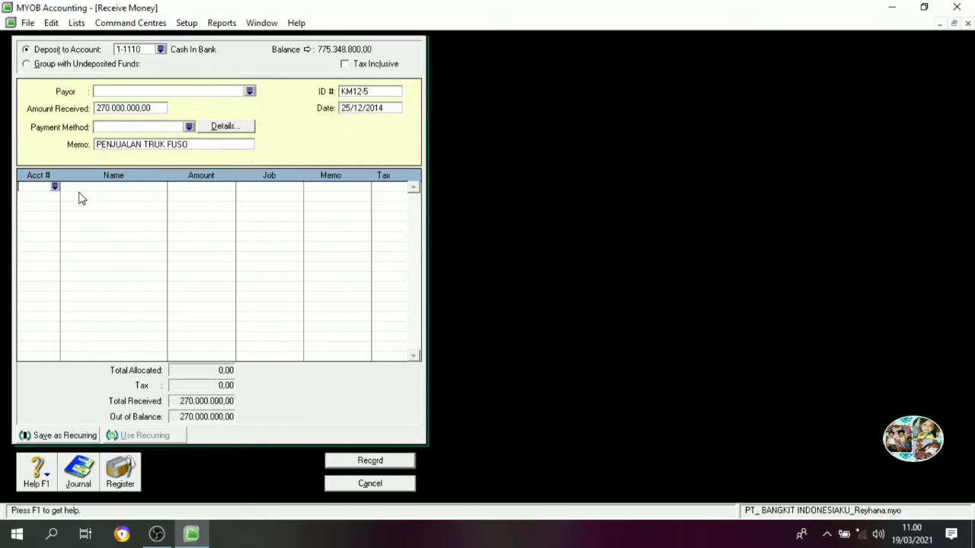
type("4")
scroll(390, 232, "up", 8)
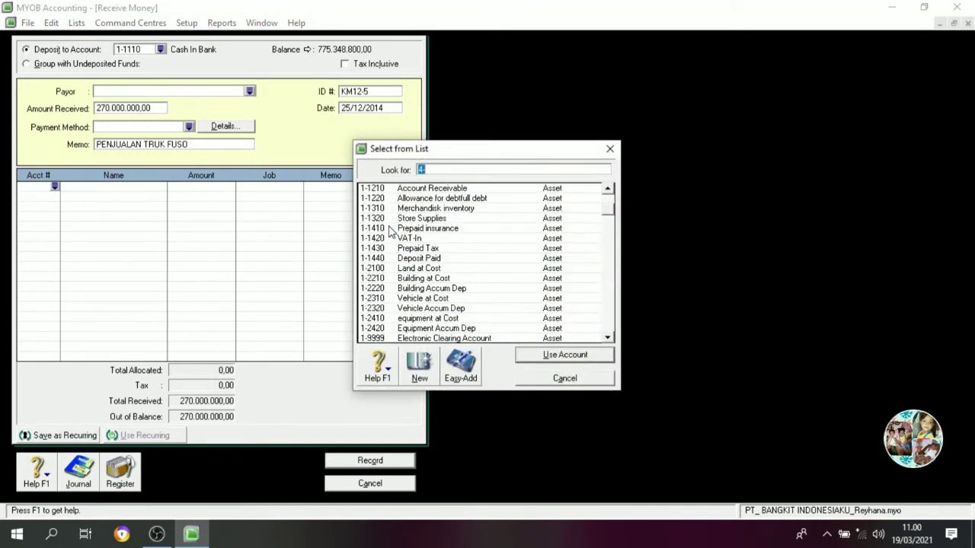
scroll(390, 232, "up", 1)
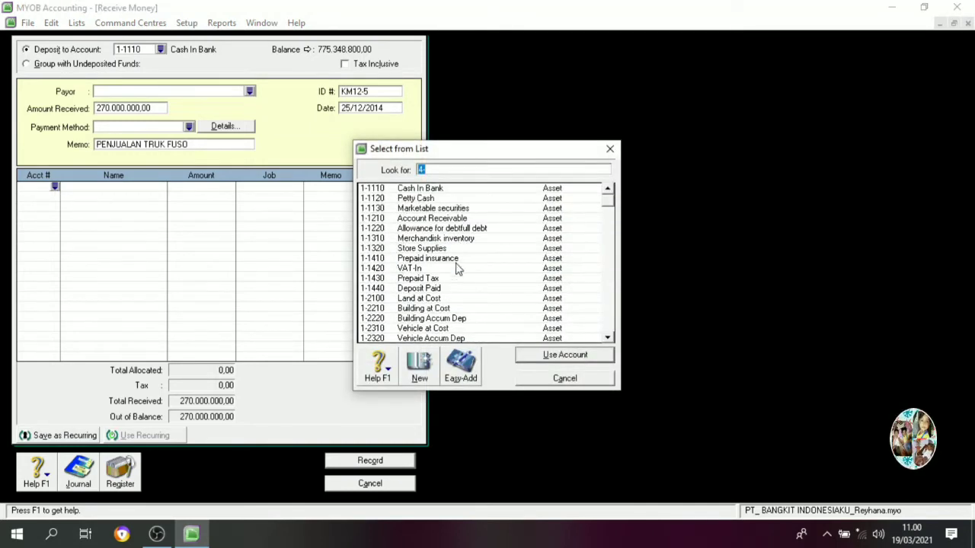
left_click(431, 328)
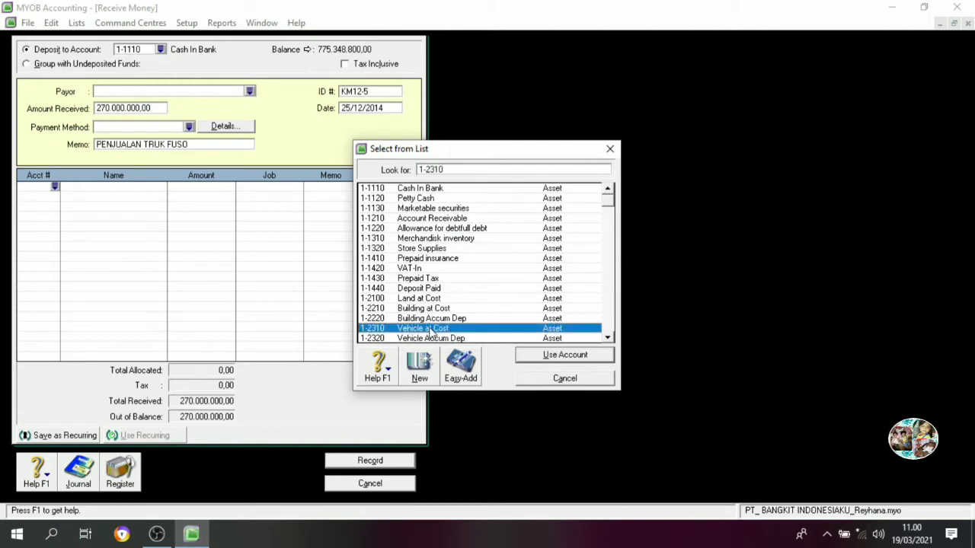
left_click(553, 358)
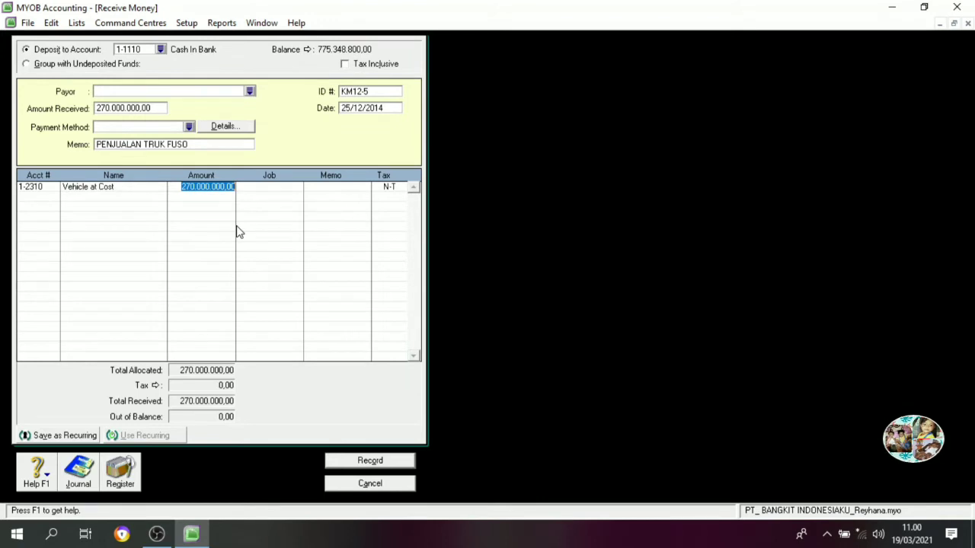
type("48")
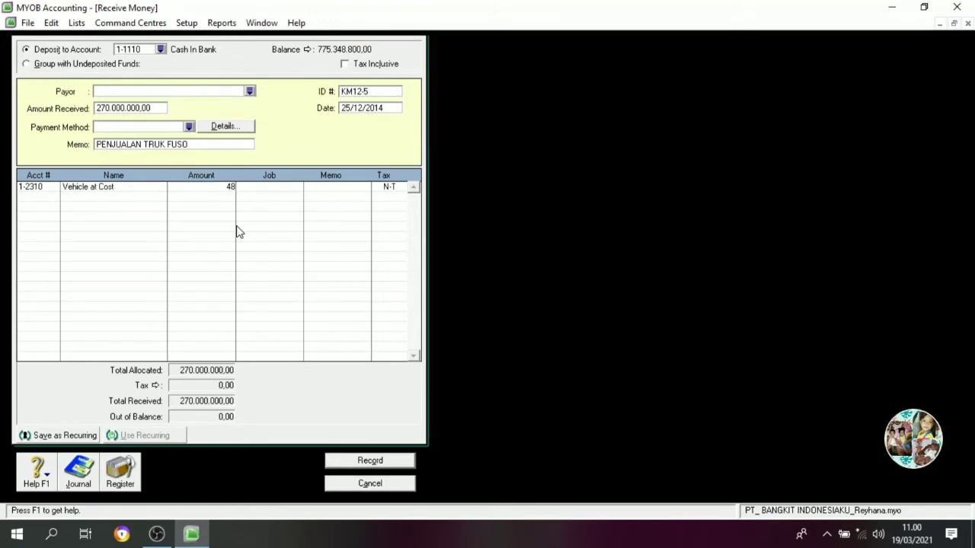
type("0")
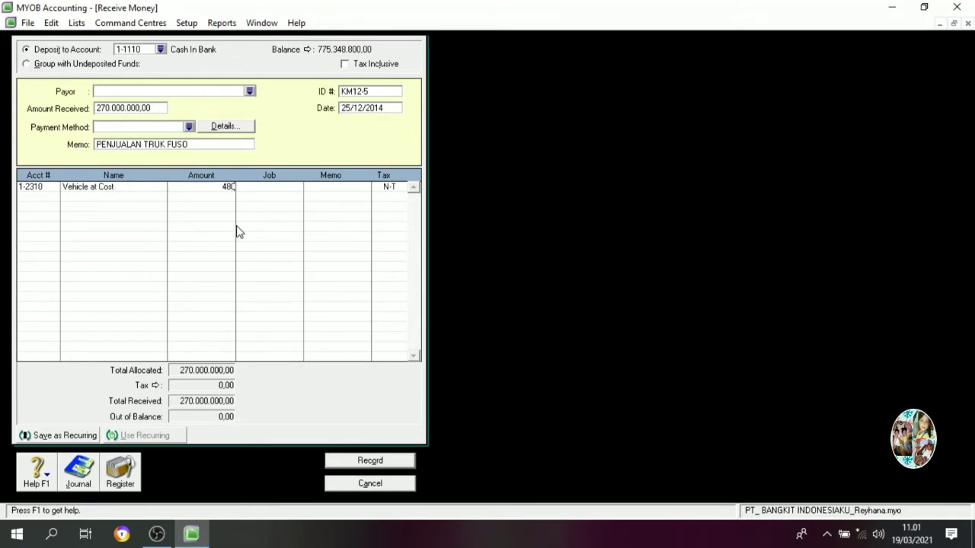
type("000000")
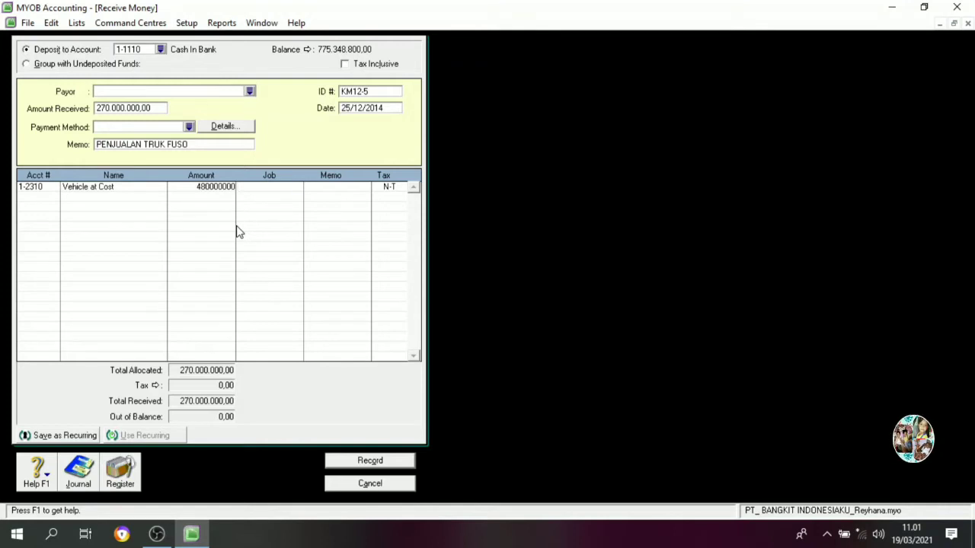
key("Tab")
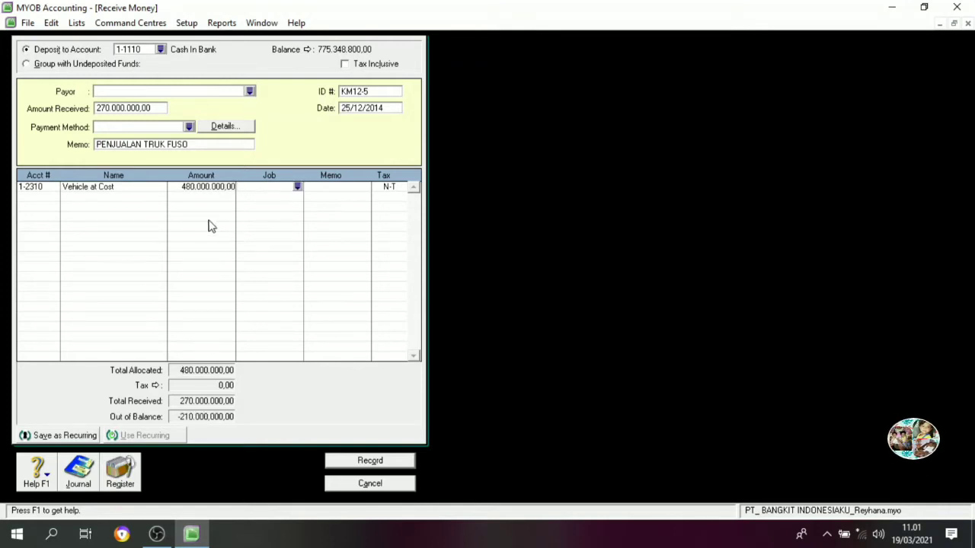
Allocate -235.000.000 to account 1-2320 Vehicle Accum Dep on the second line of the receipt
left_click(25, 195)
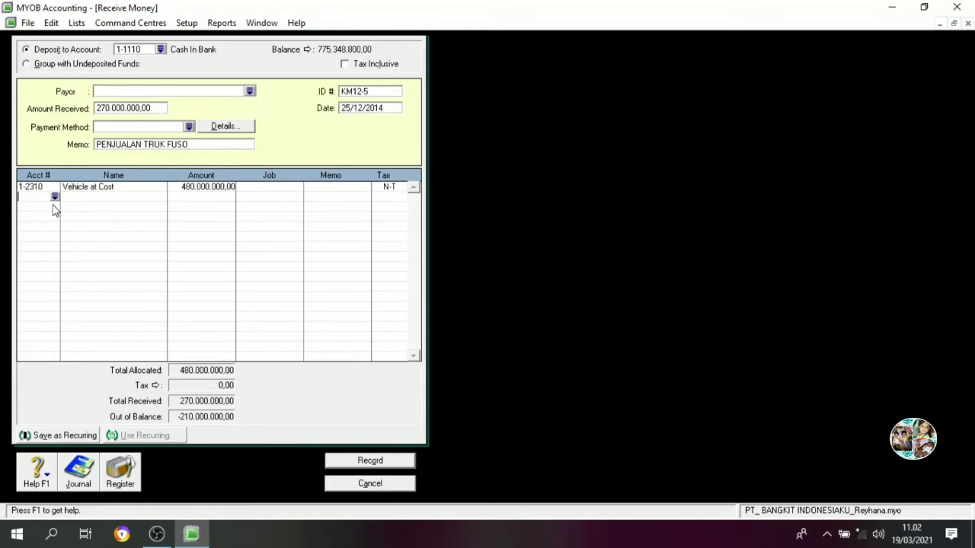
type("4")
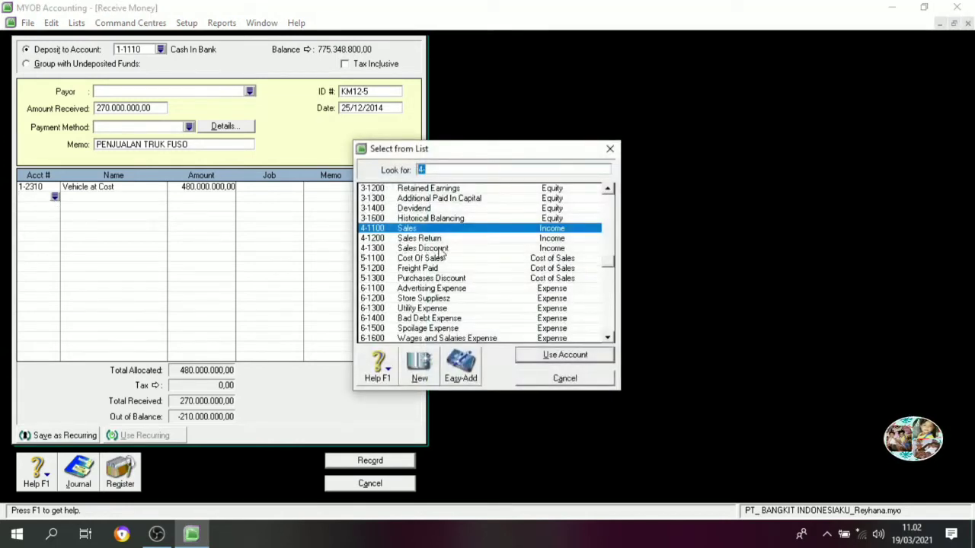
scroll(444, 253, "up", 8)
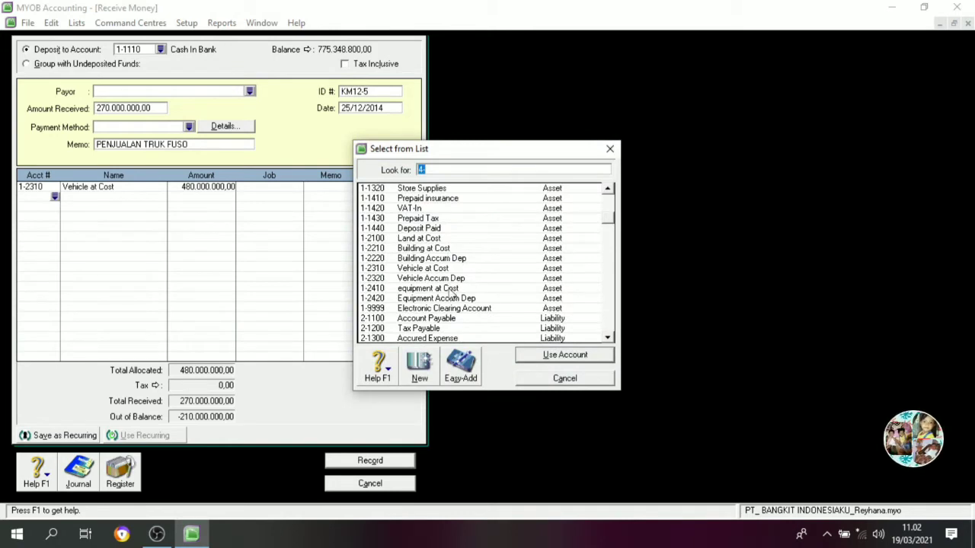
left_click(440, 280)
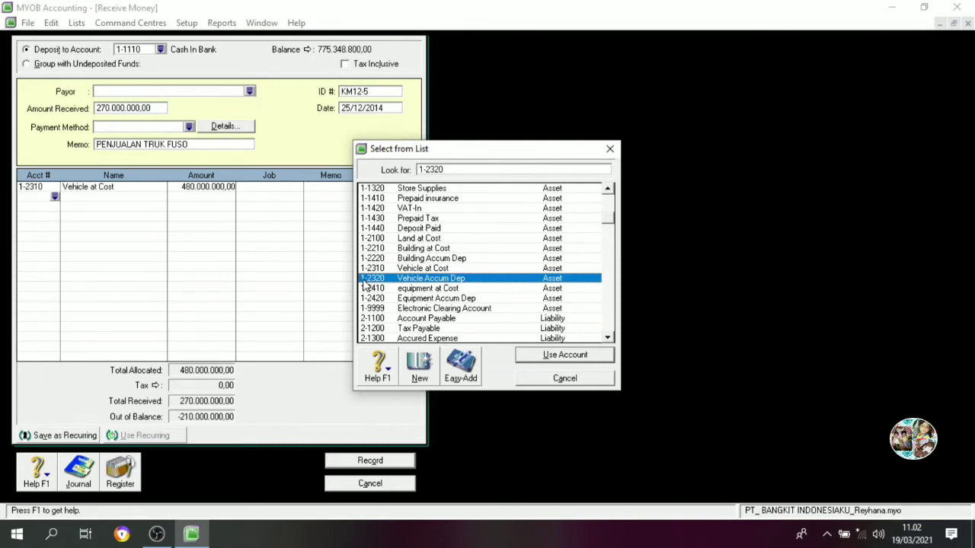
left_click(563, 355)
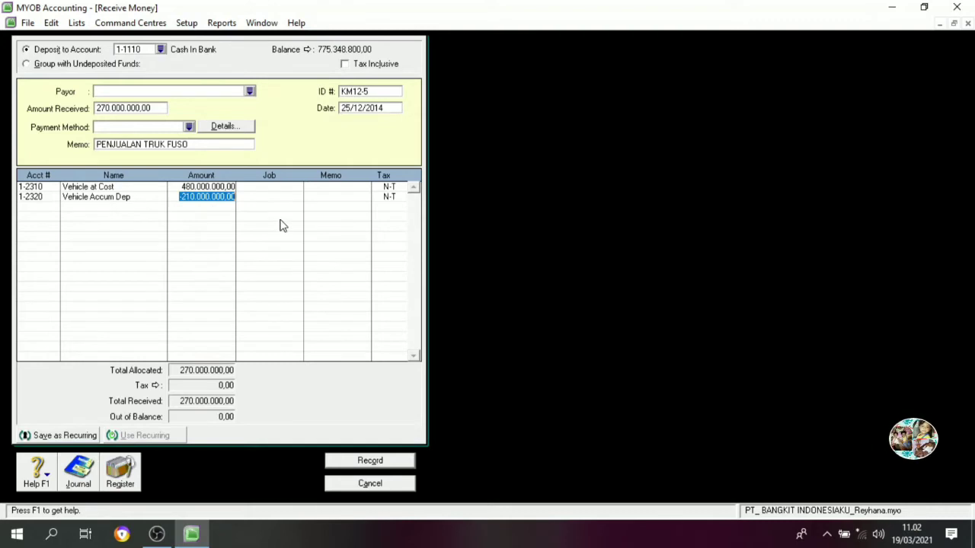
type("-2")
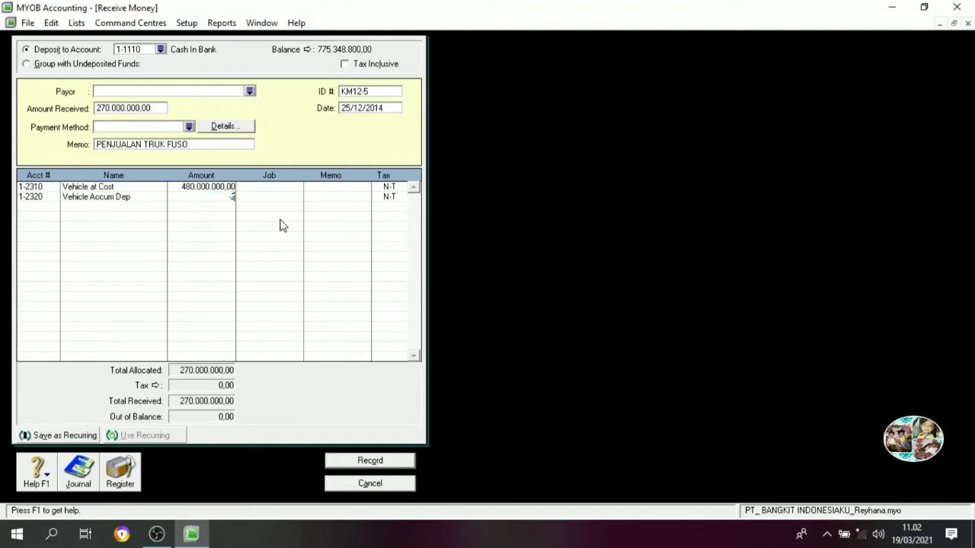
type("35000000")
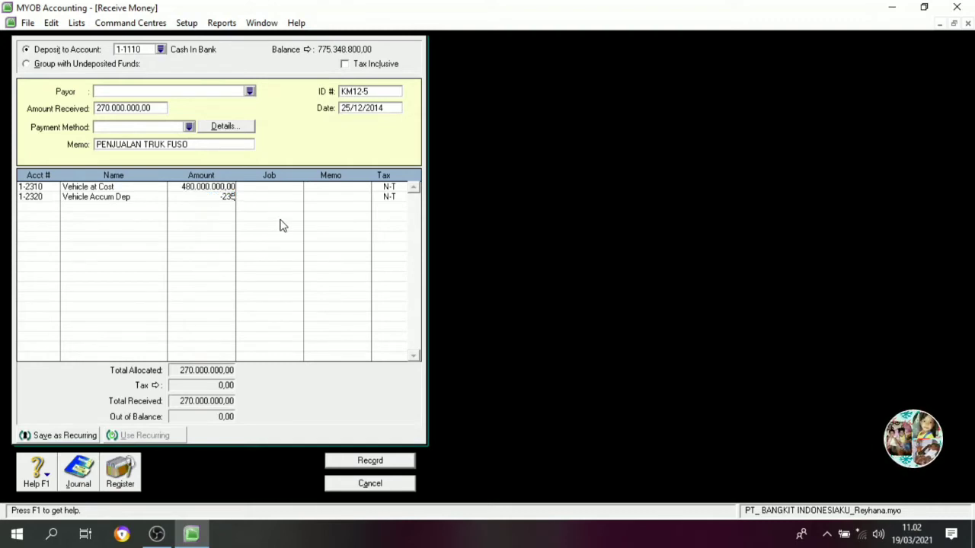
key("Tab")
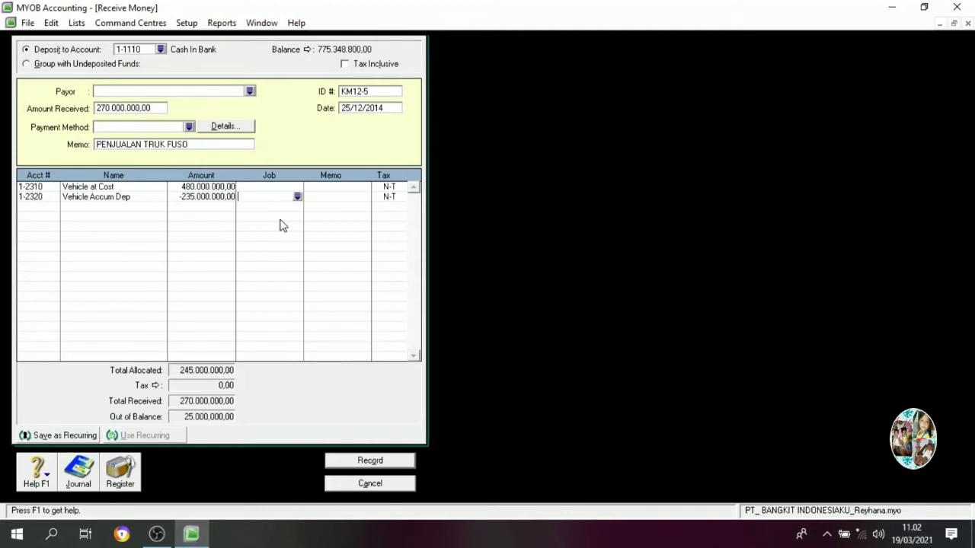
Allocate 25.000.000 to account 8-1500 Gain on Sale of Stock on the third line, and record the truck sale receipt
left_click(49, 207)
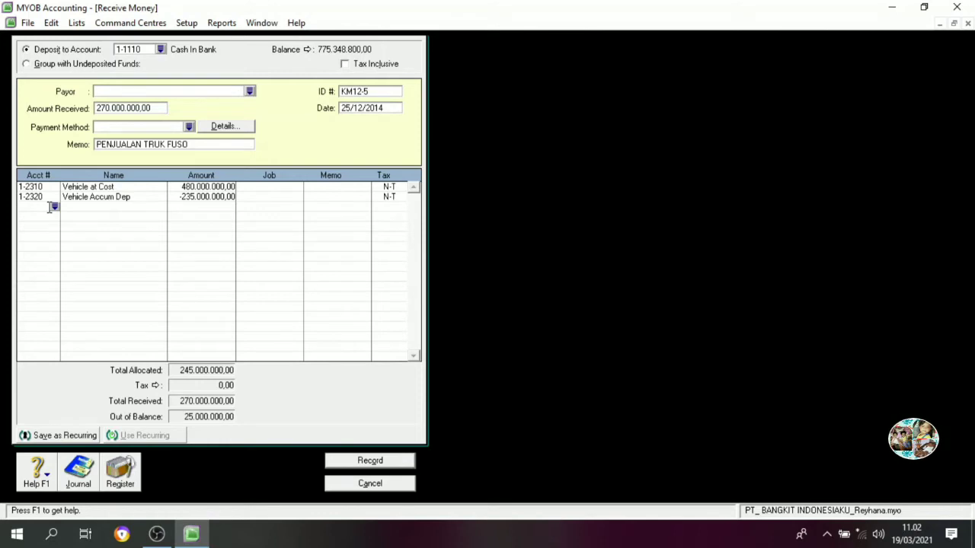
type("4")
scroll(563, 312, "down", 5)
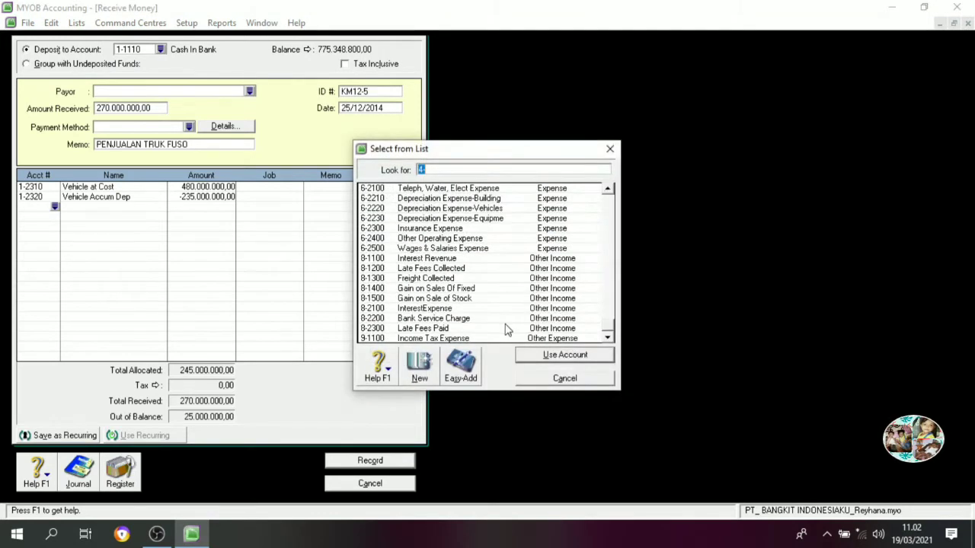
left_click(445, 301)
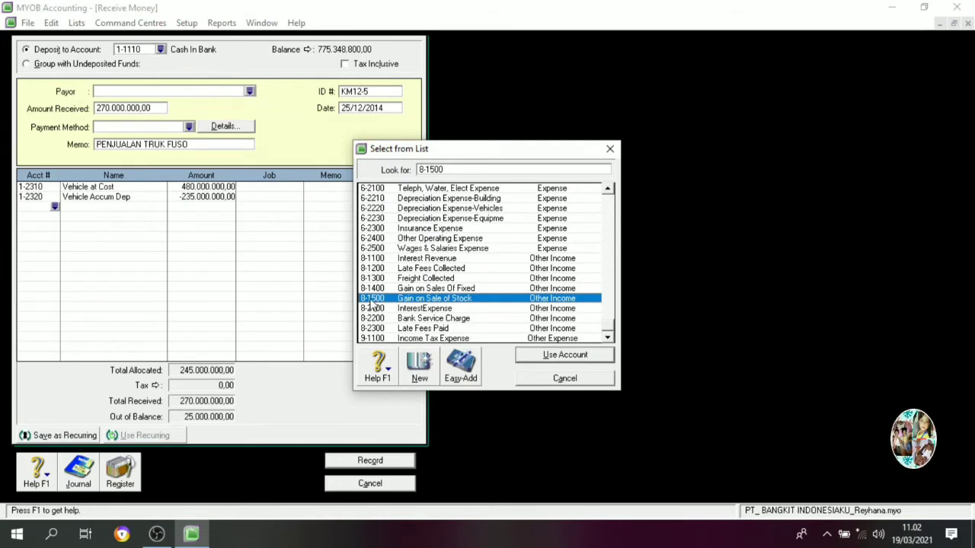
left_click(565, 355)
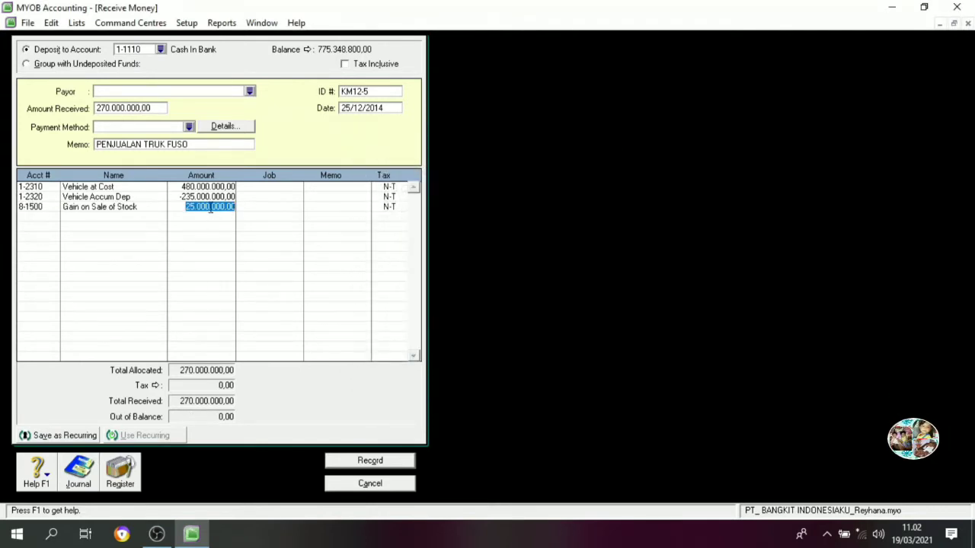
key("Tab")
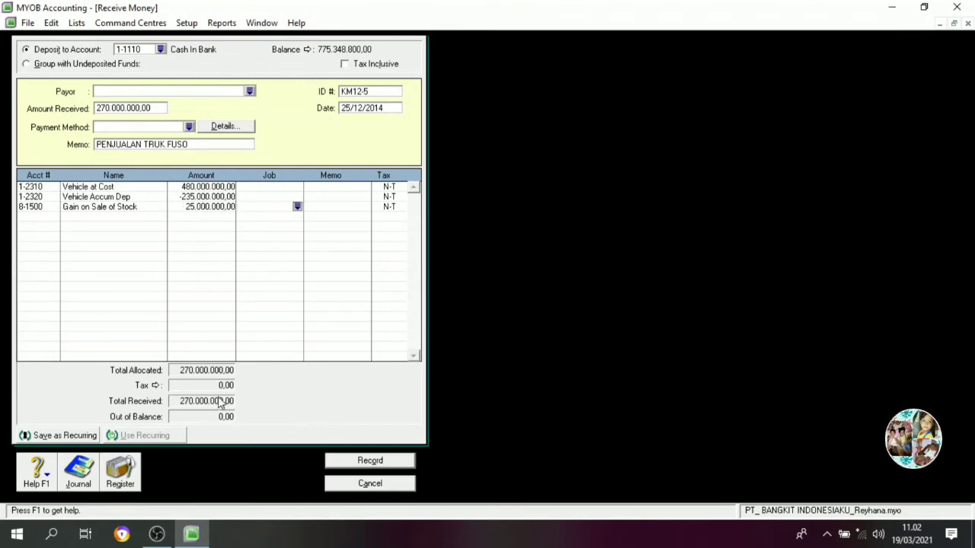
left_click(370, 462)
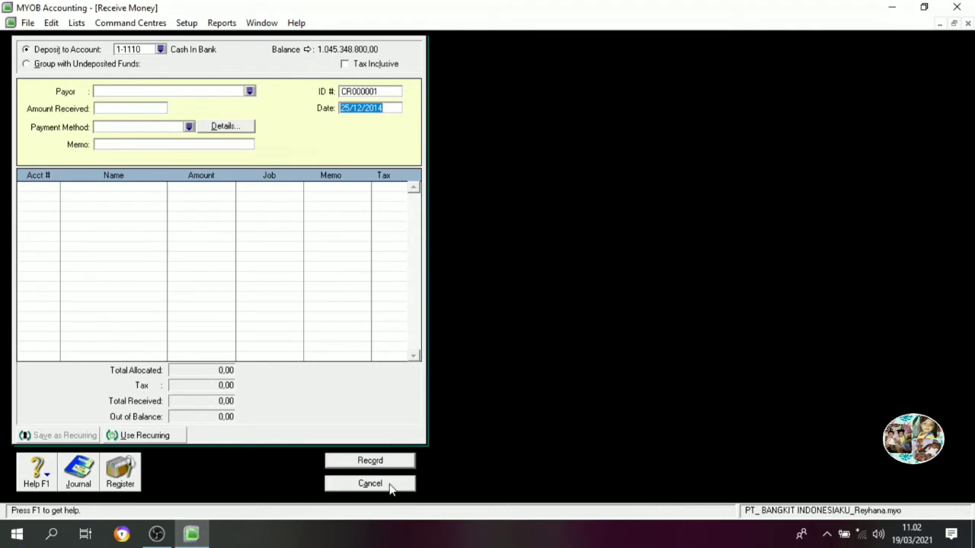
left_click(370, 484)
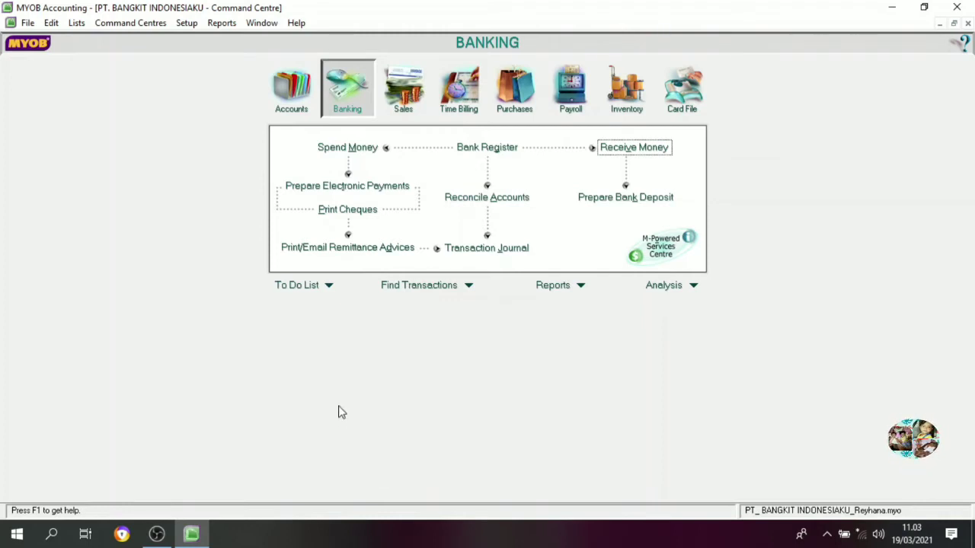
Start a Pay Bills entry from Purchases for the supplier Sukses Motor
left_click(537, 110)
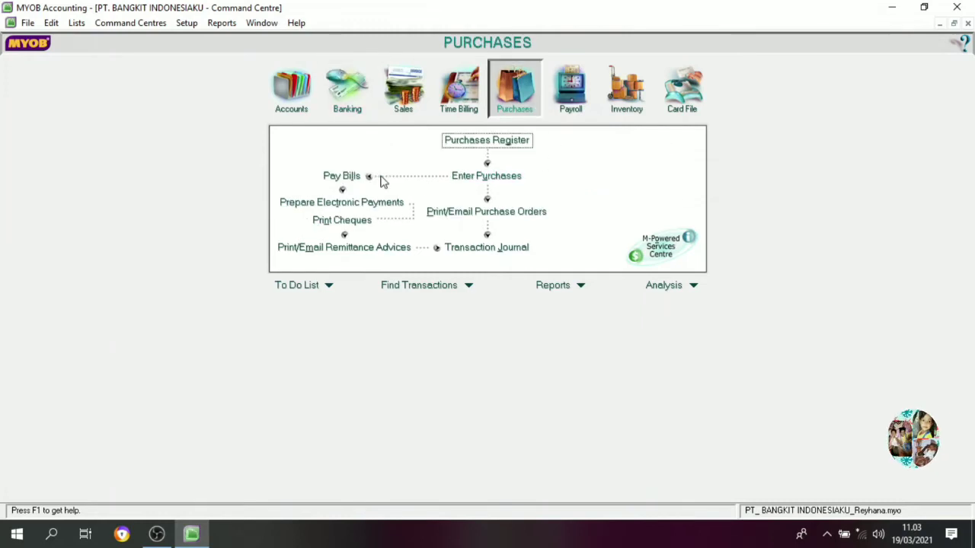
left_click(342, 176)
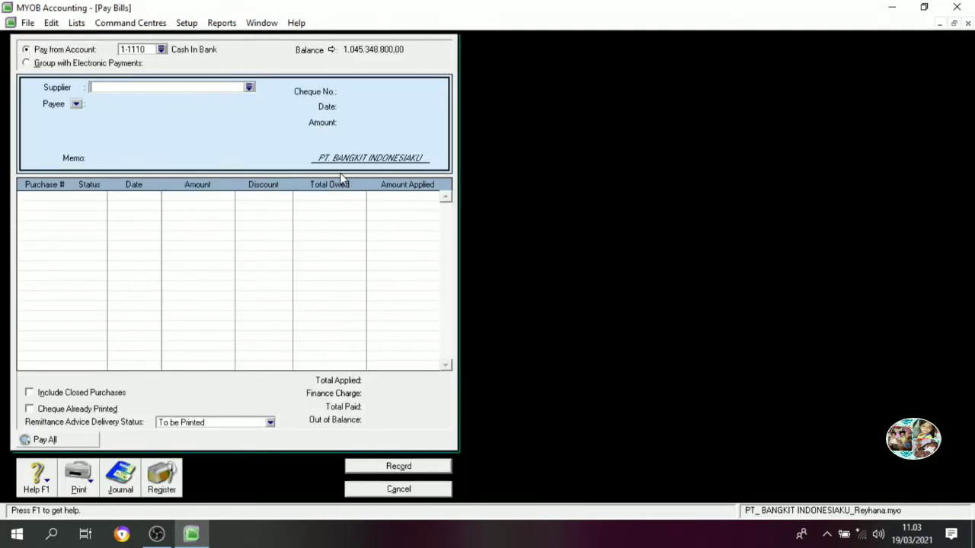
left_click(249, 87)
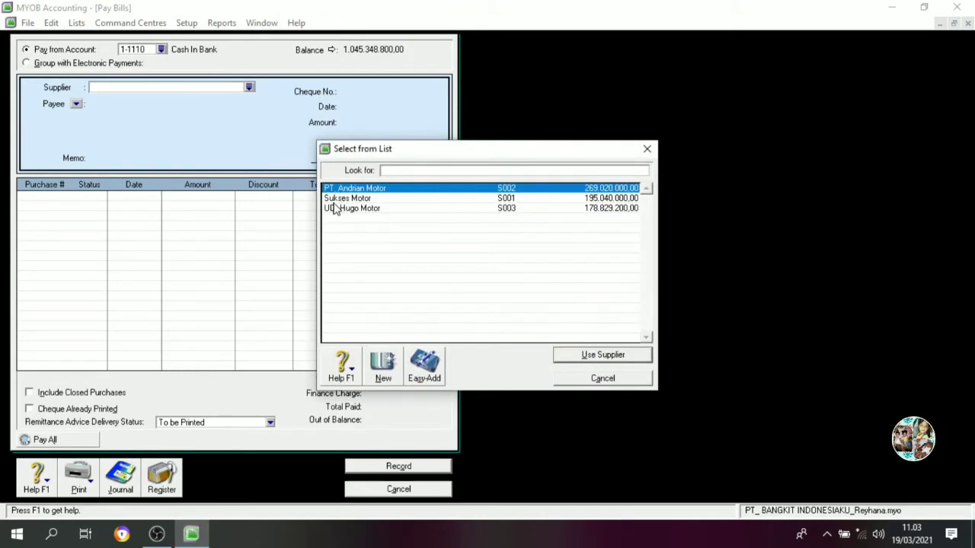
left_click(362, 209)
left_click(373, 199)
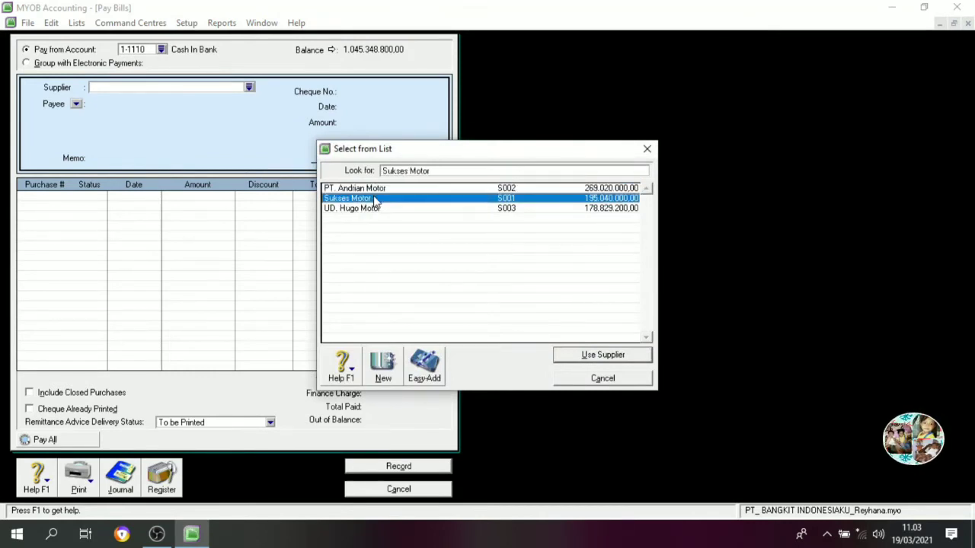
left_click(609, 353)
Set the bill payment's cheque number to KK12-6, its date to 26/12/2014 and its amount to 192.640.000
left_click(356, 92)
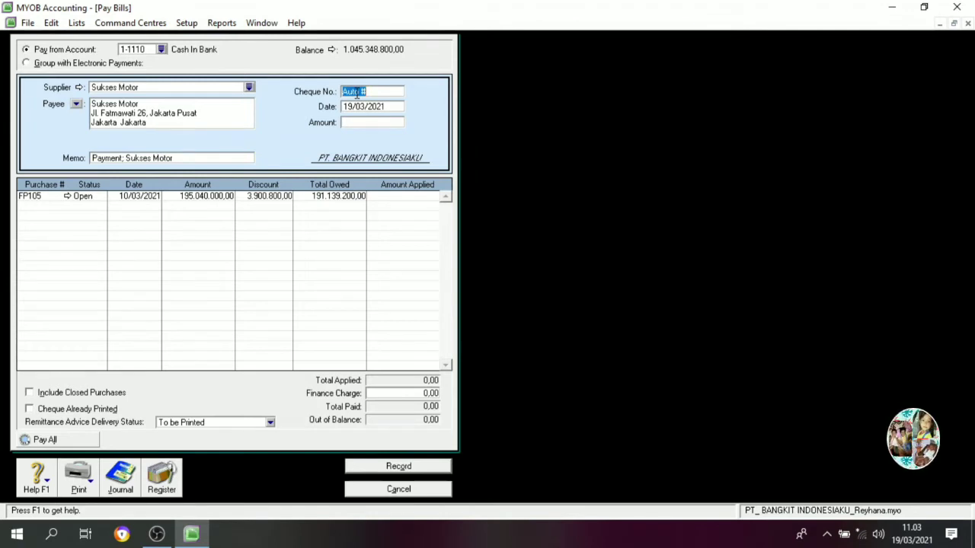
type("KK12-6")
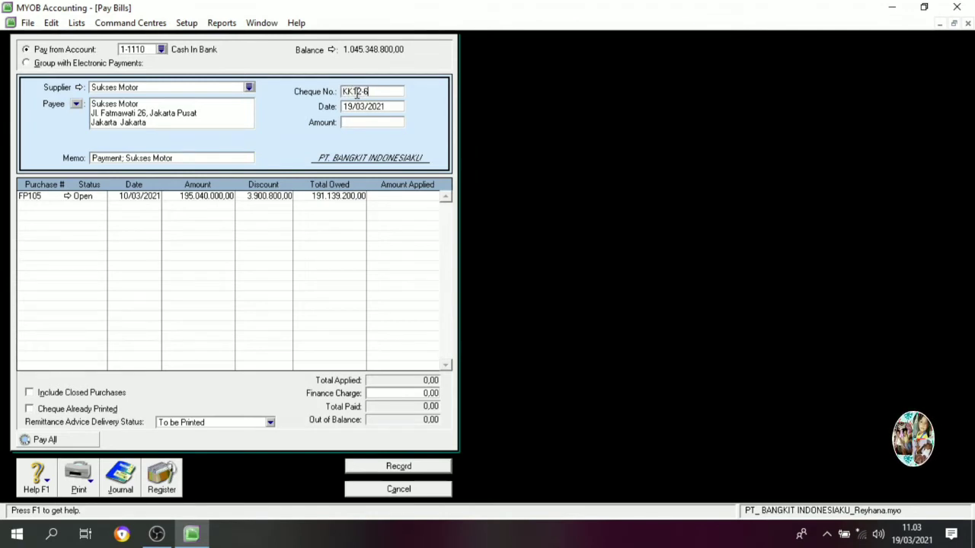
key("Tab")
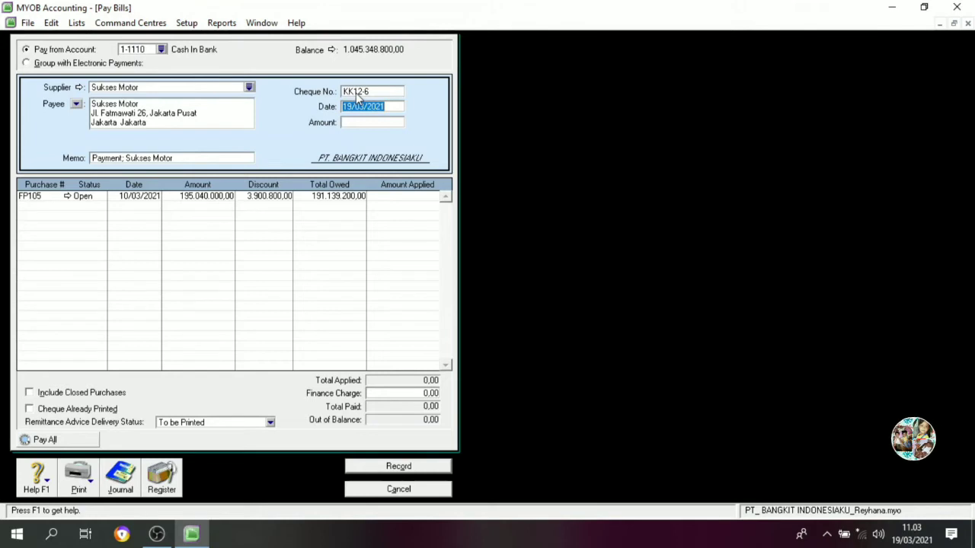
type("26/12/2014")
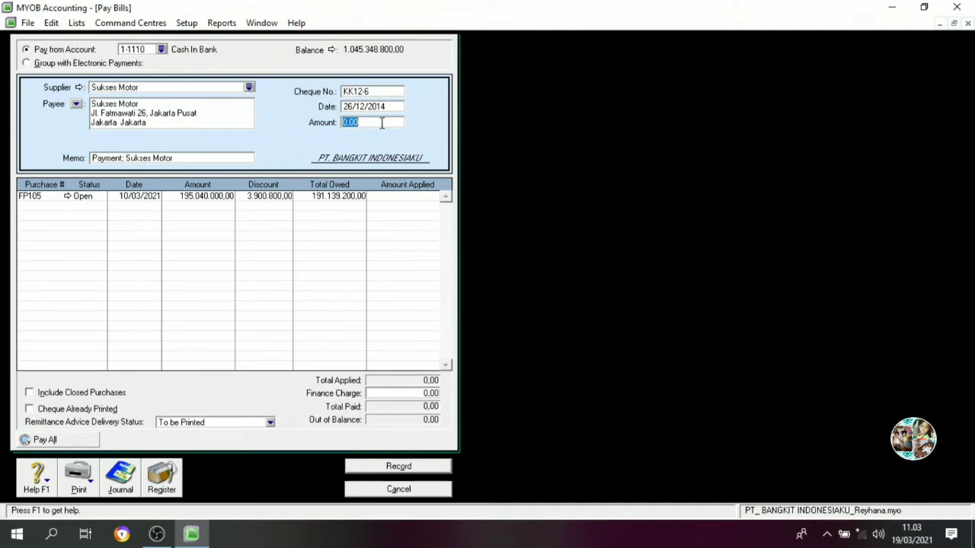
type("192")
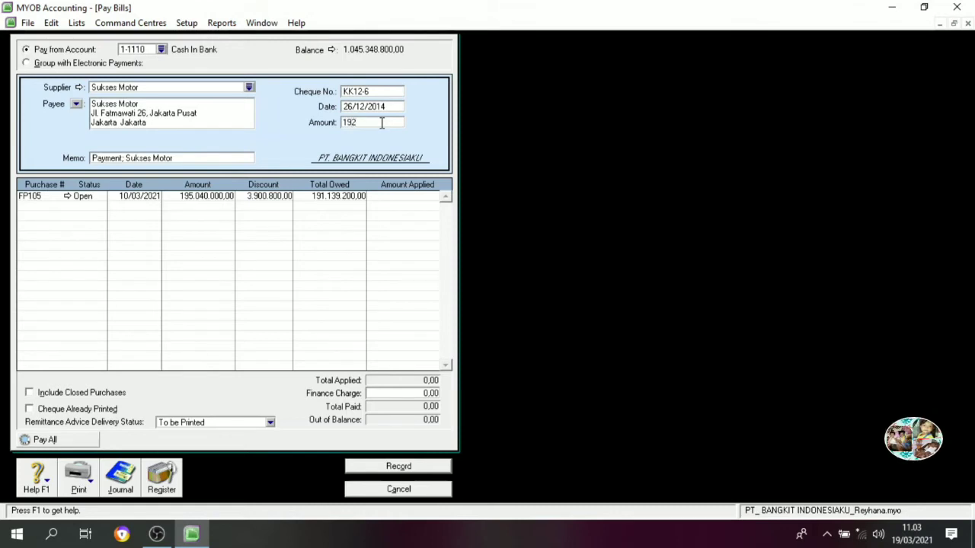
type("640")
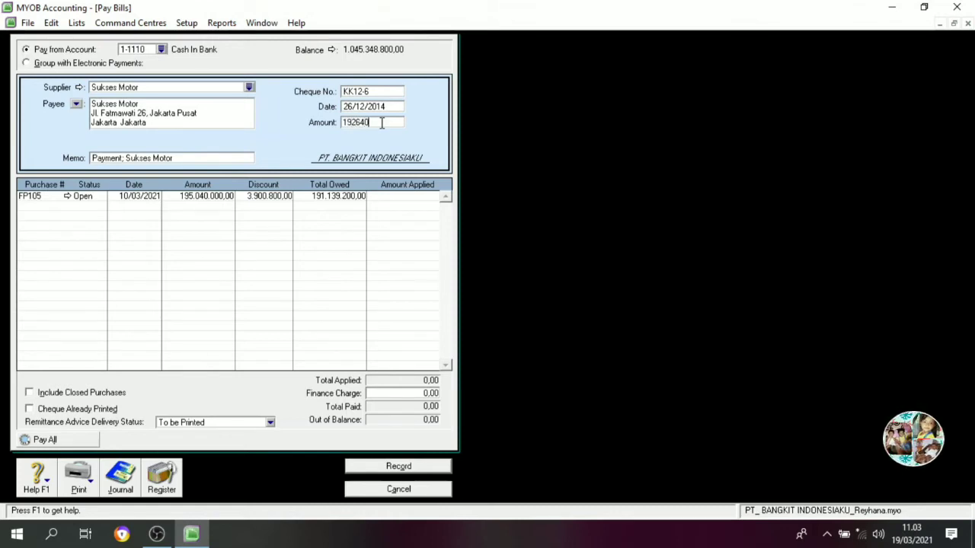
type("000")
key("Tab")
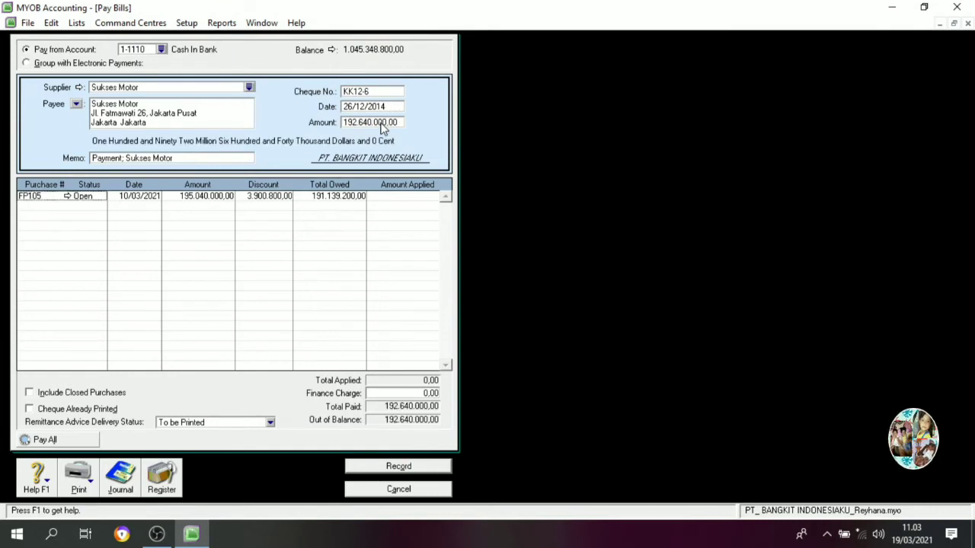
Clear the discount on purchase FP105, apply 192.640.000 to it, and record the payment
left_click(276, 200)
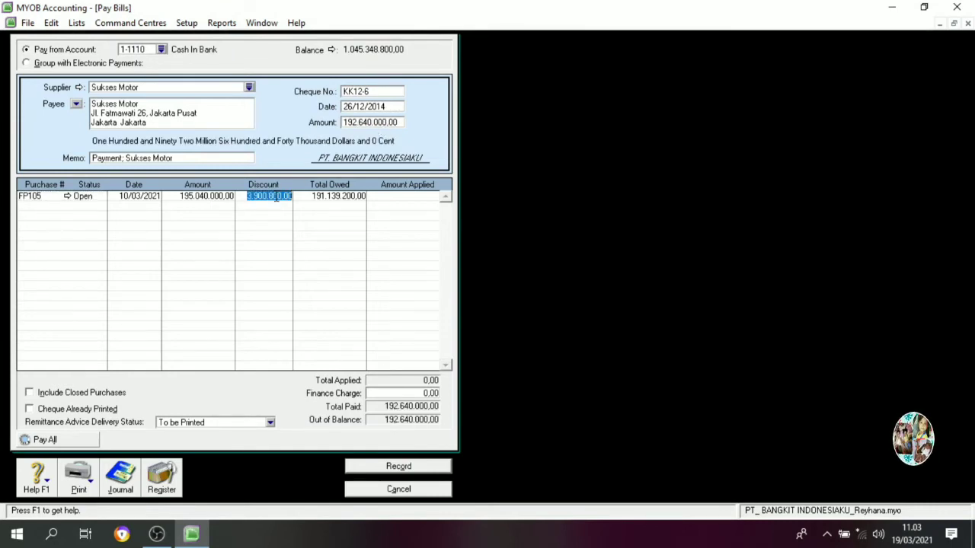
key("Delete")
left_click(423, 196)
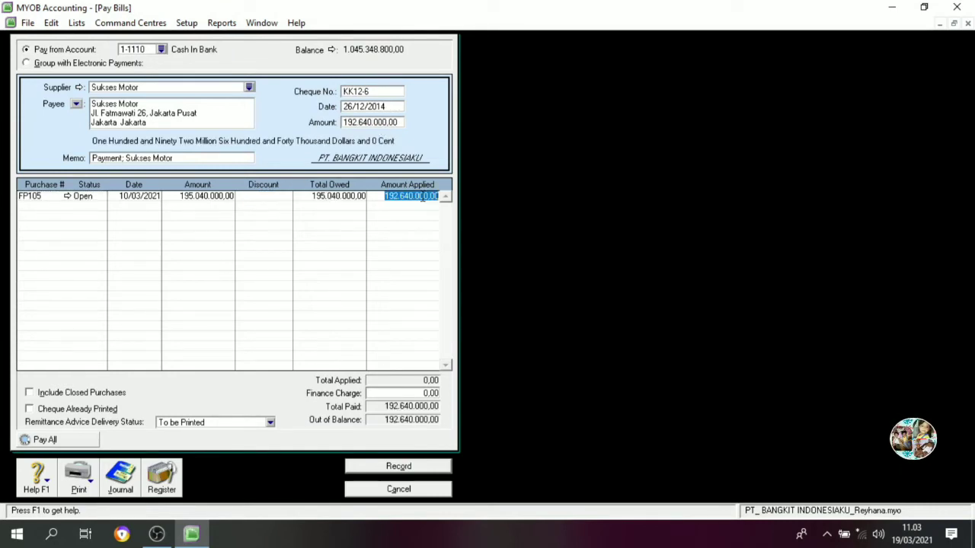
key("Tab")
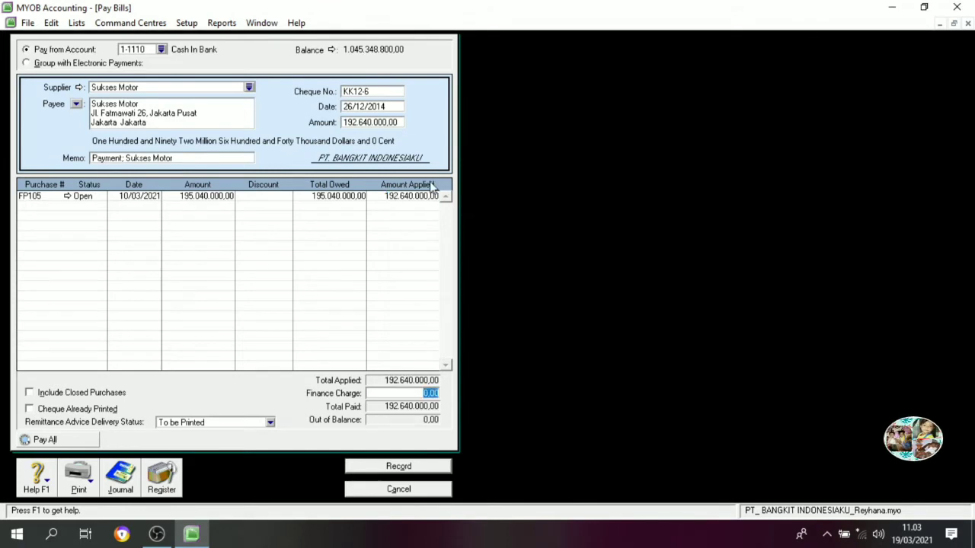
left_click(420, 473)
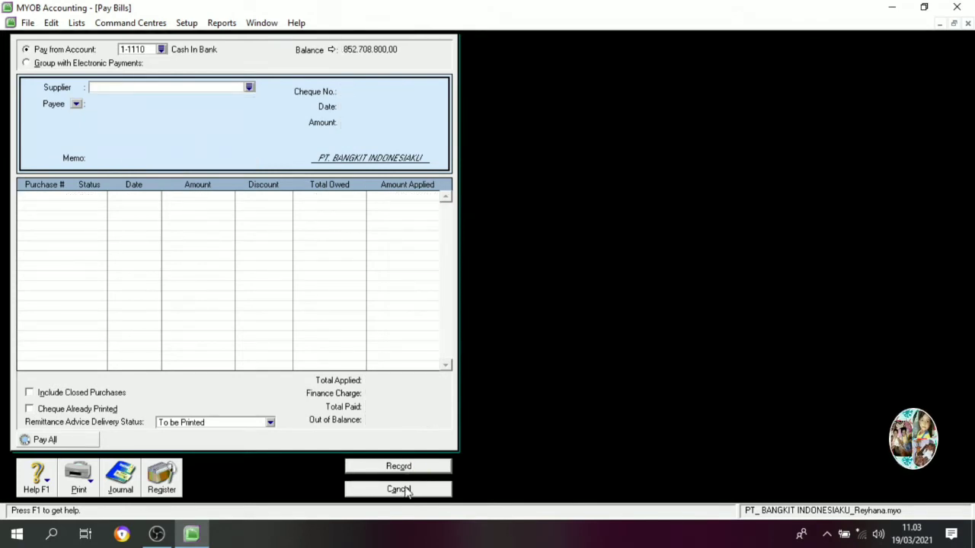
left_click(398, 490)
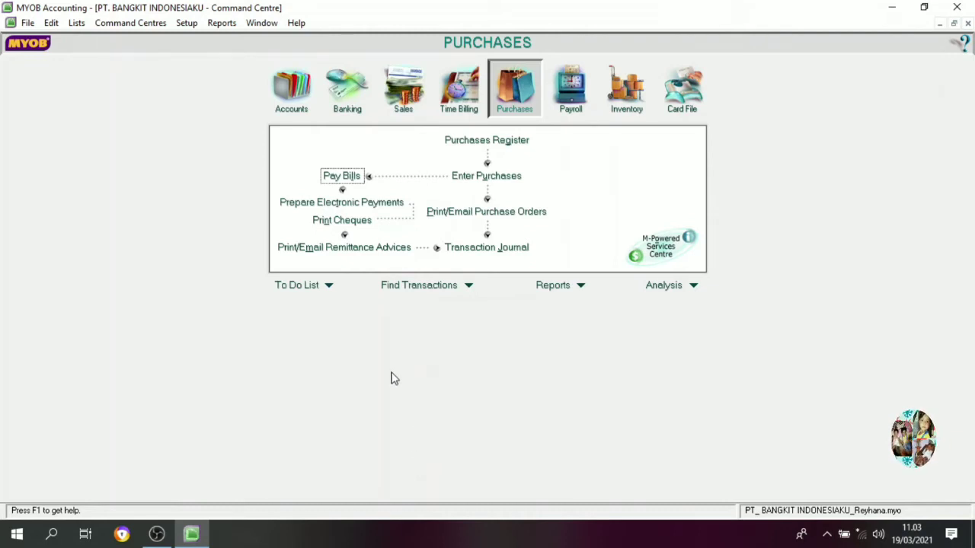
Start a Receive Money entry from Banking with ID number KM12-6 and date 27/12/2014
left_click(336, 99)
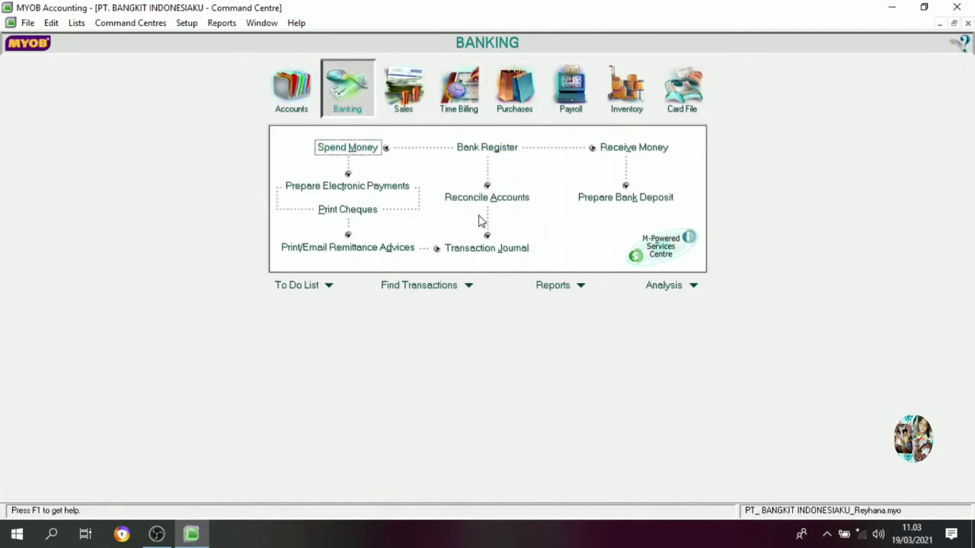
left_click(605, 148)
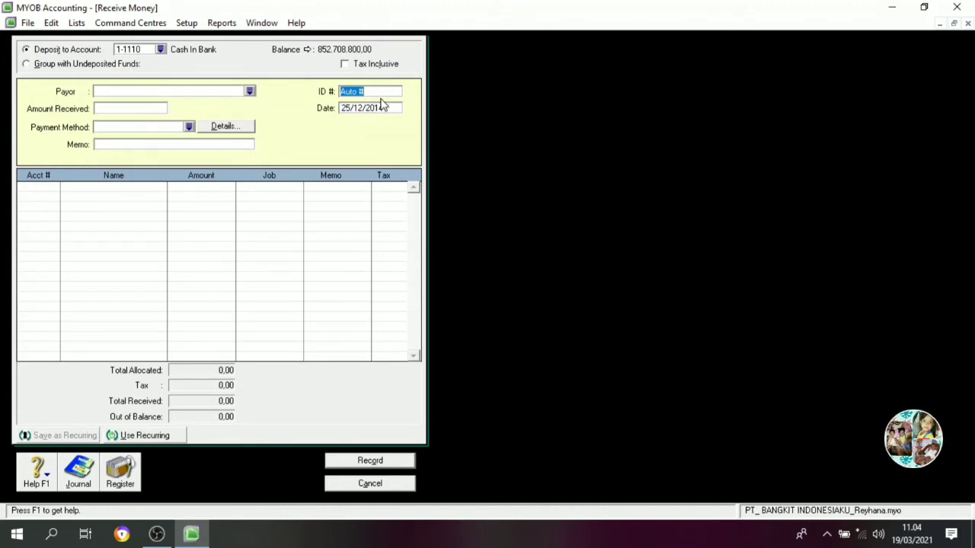
type("KM12")
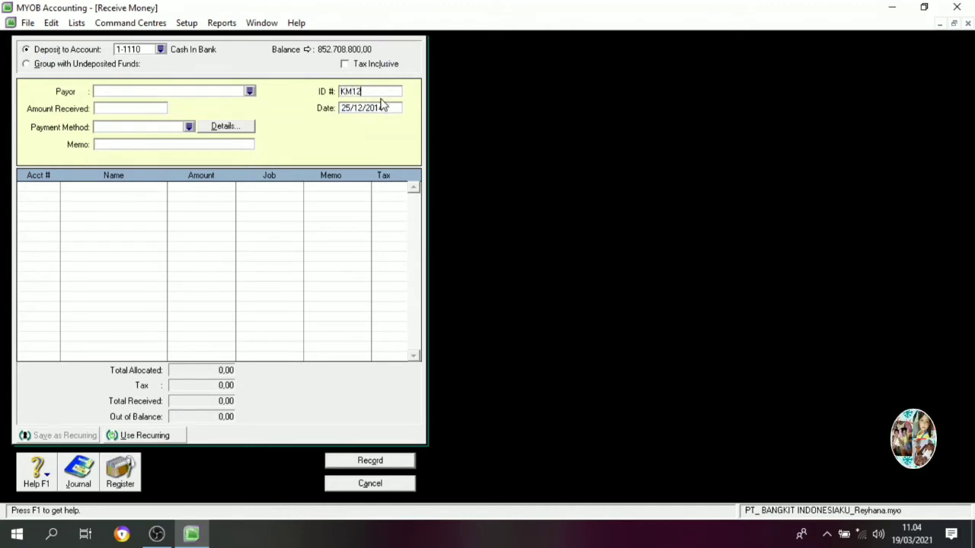
type("-6")
key("Tab")
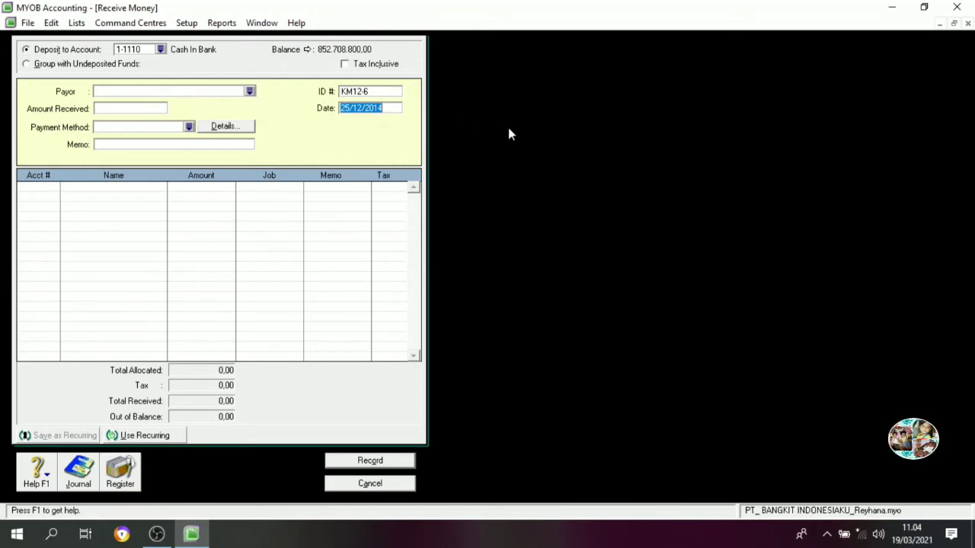
type("27/12")
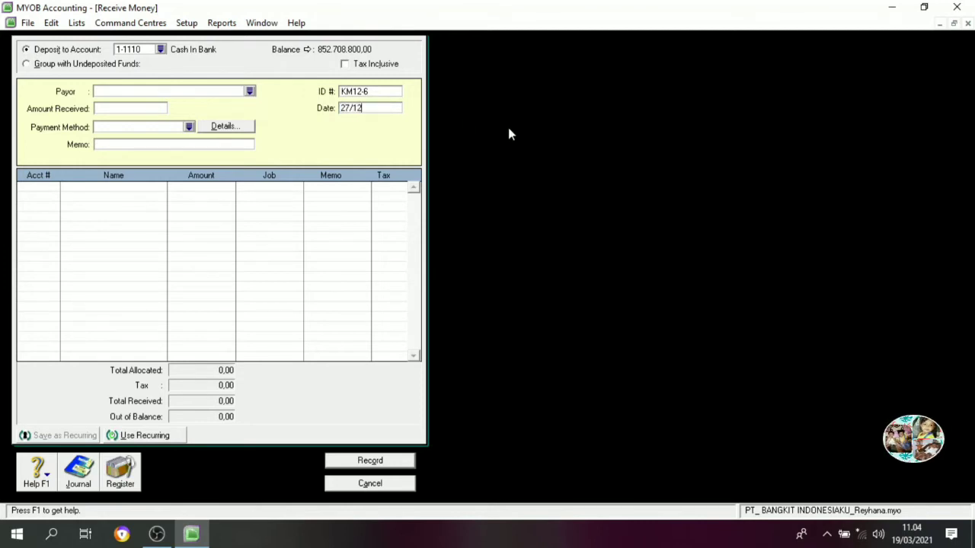
type("/2014")
key("Tab")
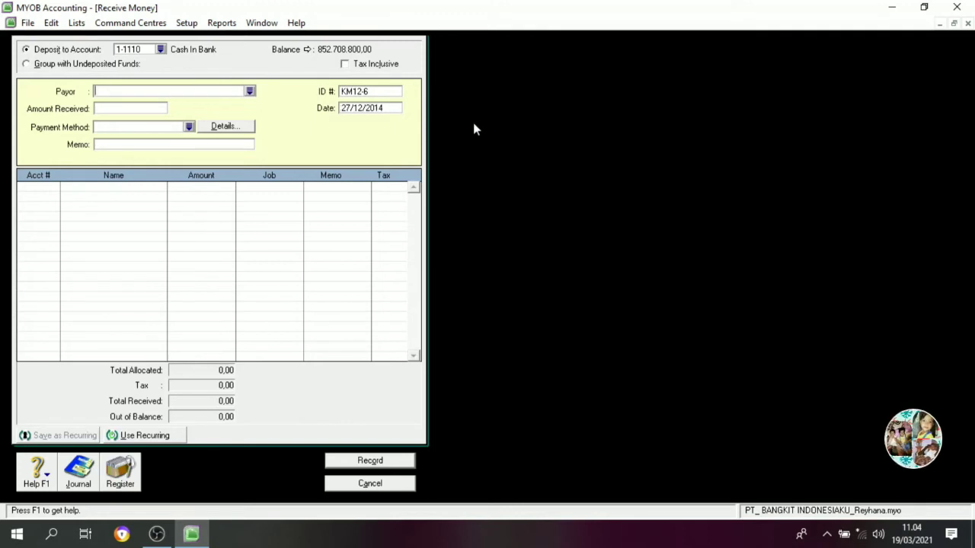
Set the amount received on the receipt to 454.944.600
left_click(131, 109)
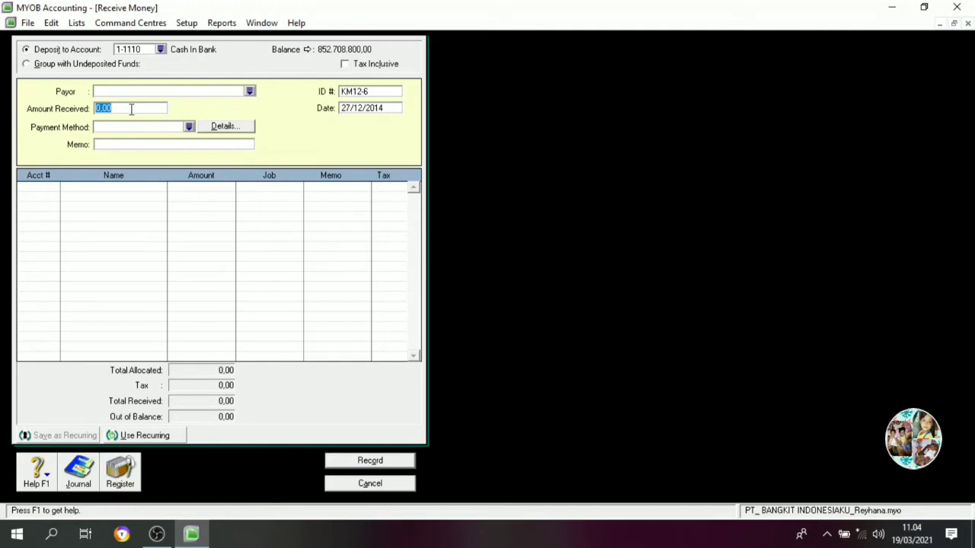
type("454")
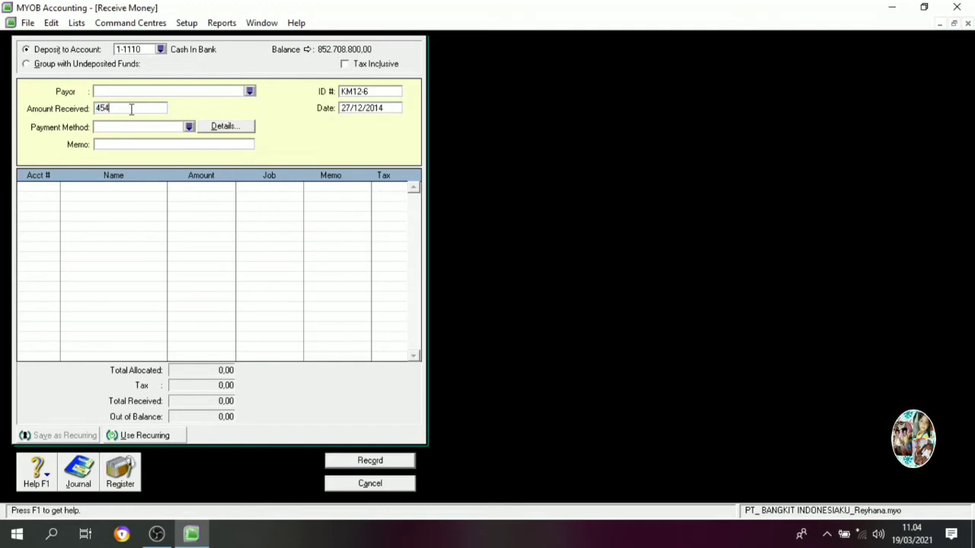
type("5944")
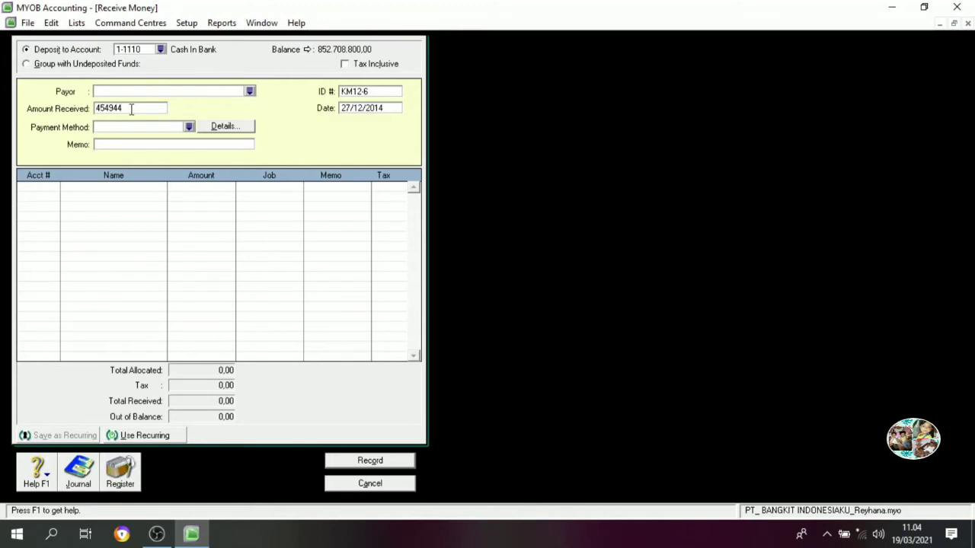
type("6")
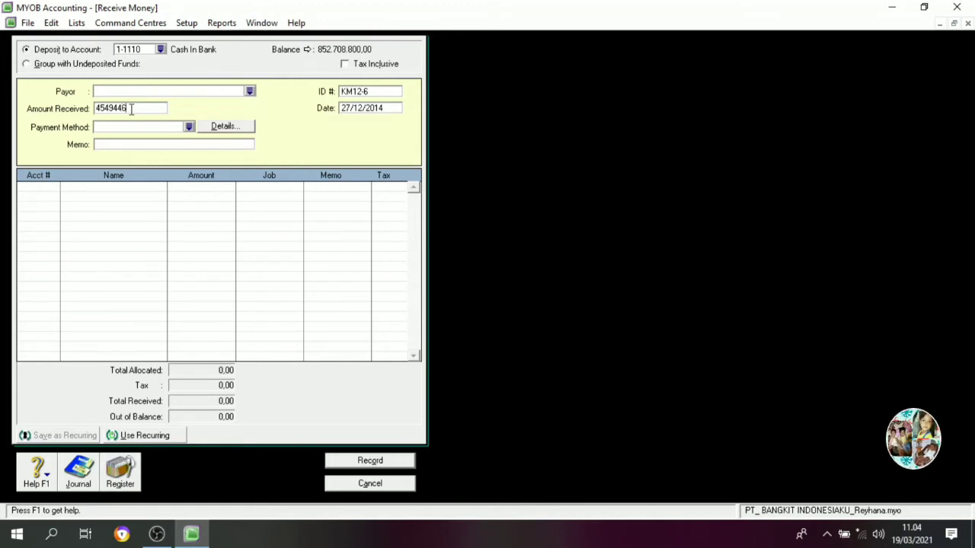
type("00")
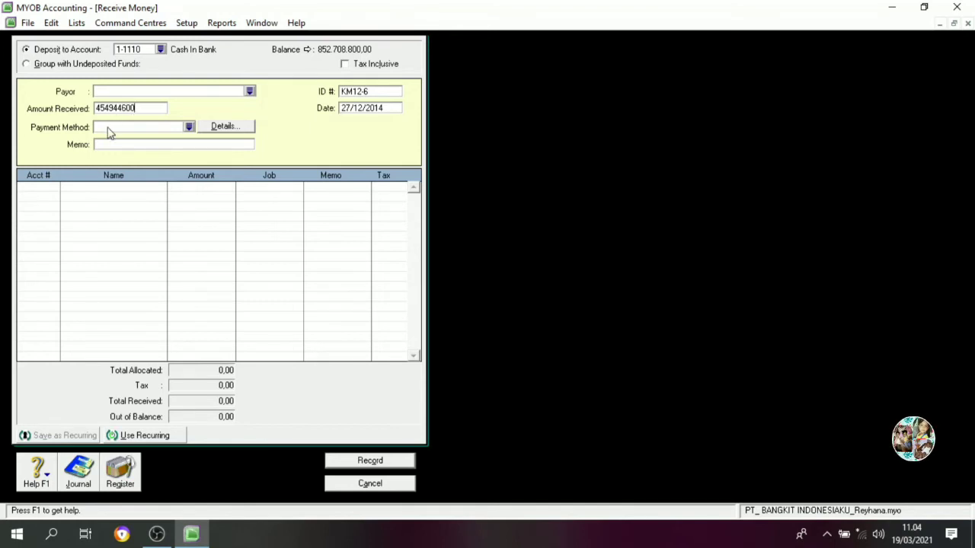
left_click(124, 126)
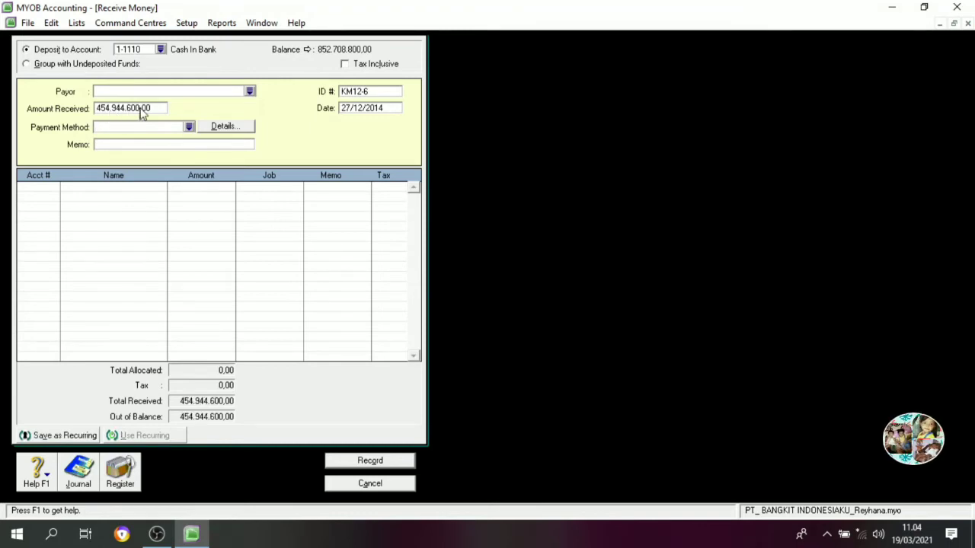
Enter PENJUALAN SAHAM 1000 LEMBAR as the receipt's memo
left_click(122, 144)
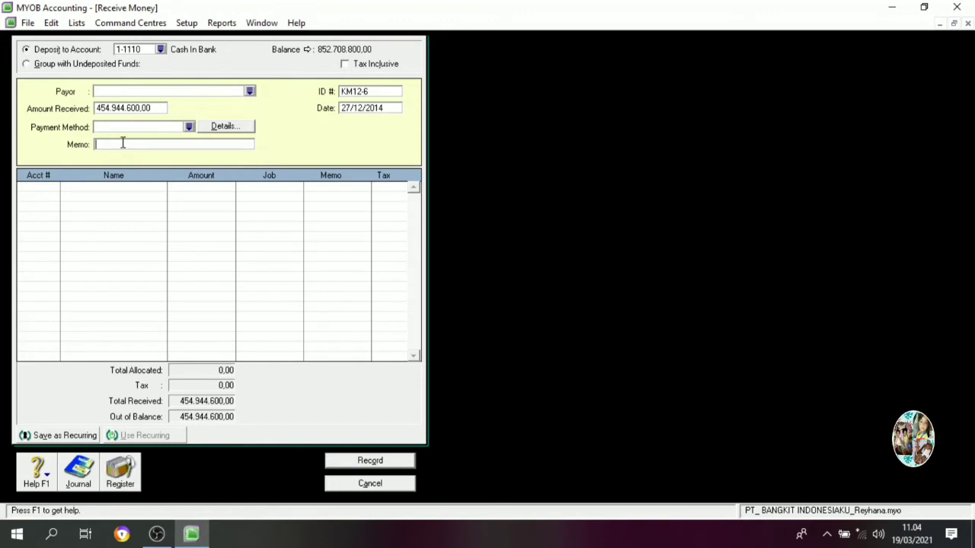
type("PENJ")
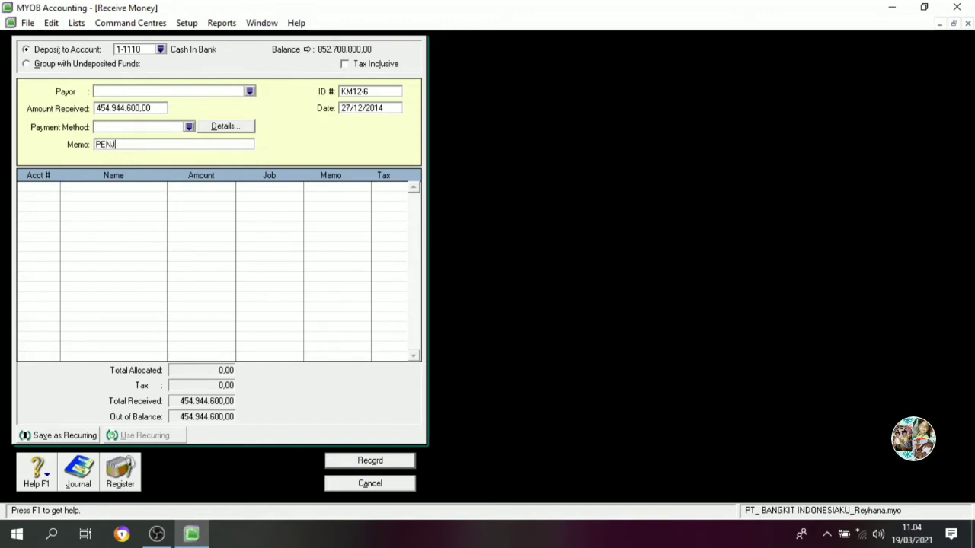
type("UALAN ")
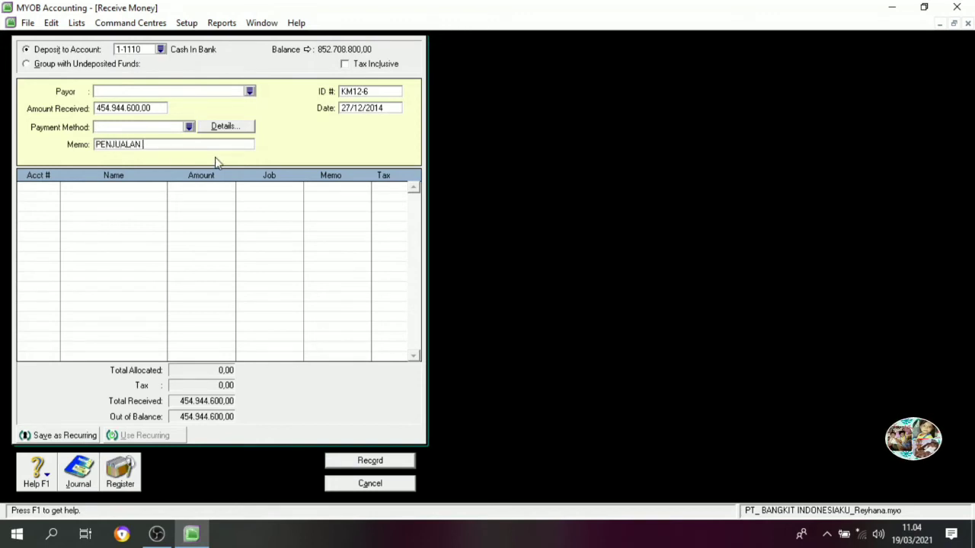
type("SAHAM 1000")
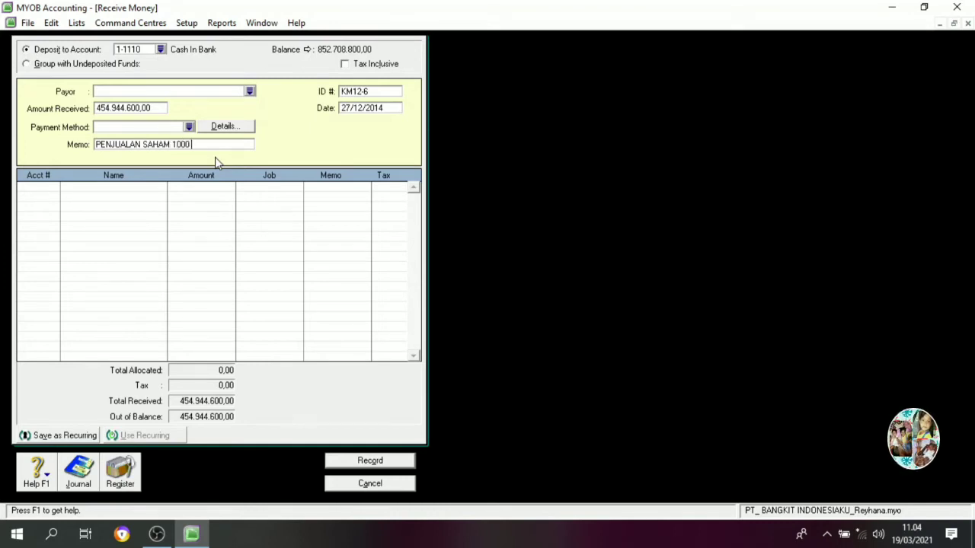
type(" LEMBAR")
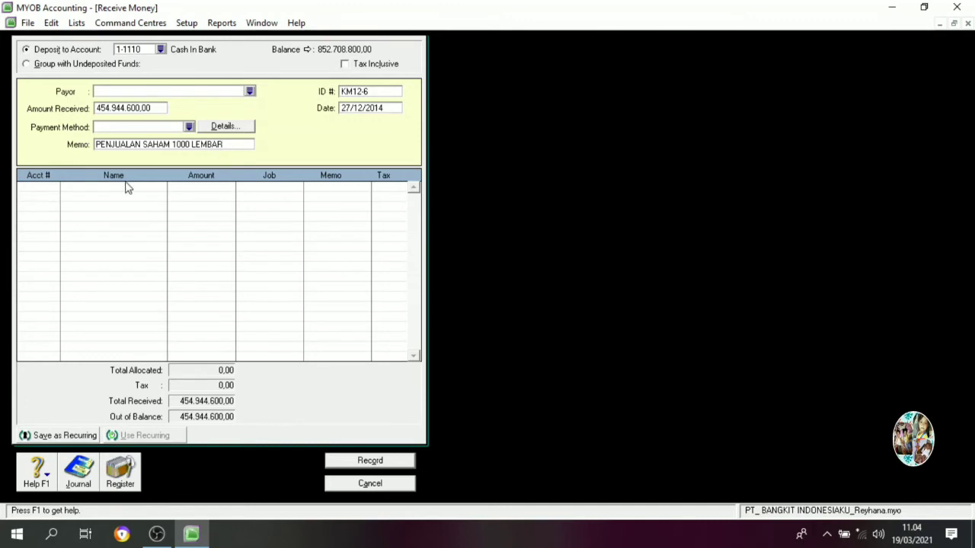
Look up the balance of the Marketable securities account in the accounts list, then return to the receipt
left_click(50, 188)
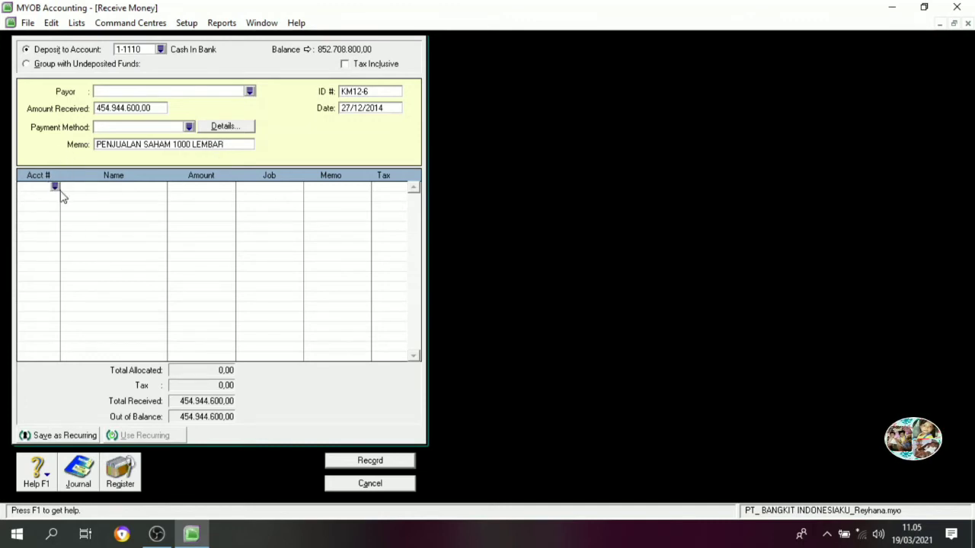
left_click(76, 23)
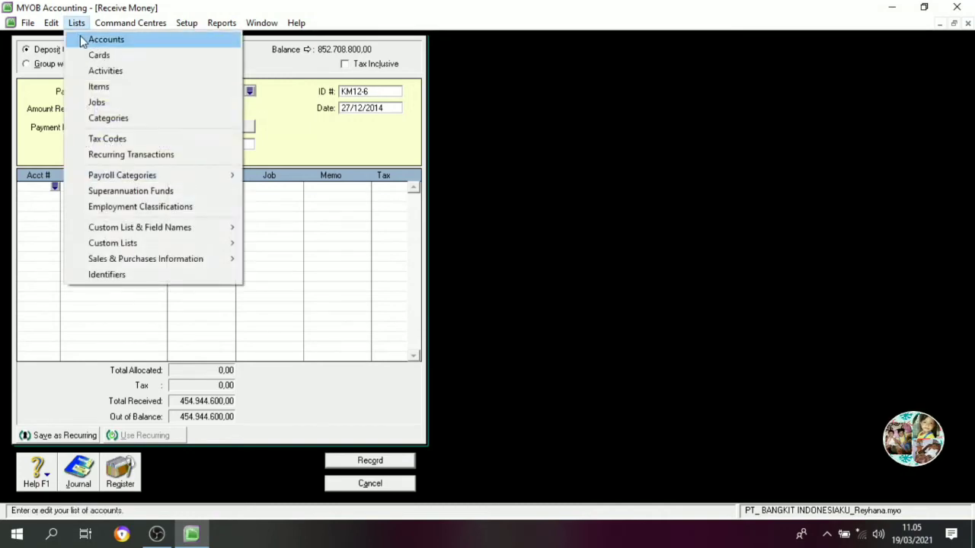
left_click(91, 40)
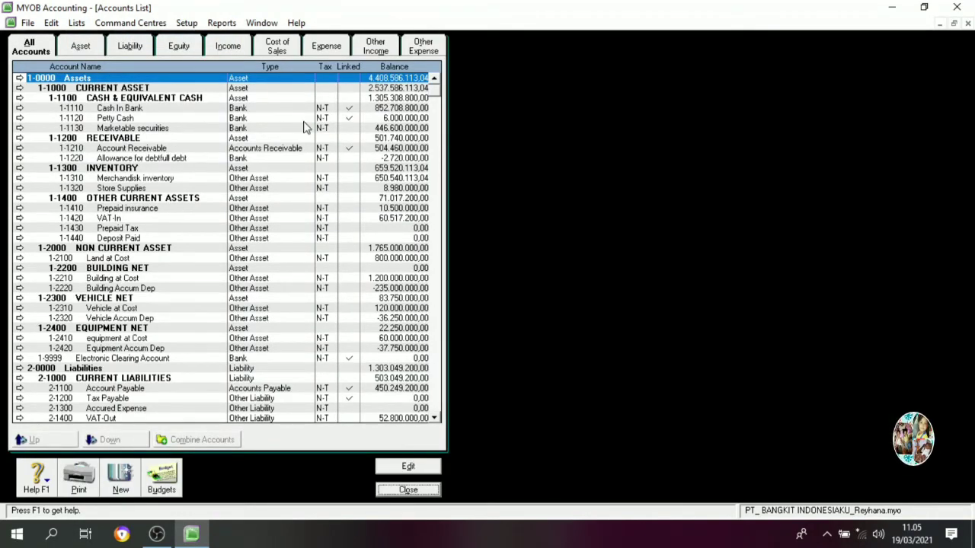
left_click(277, 128)
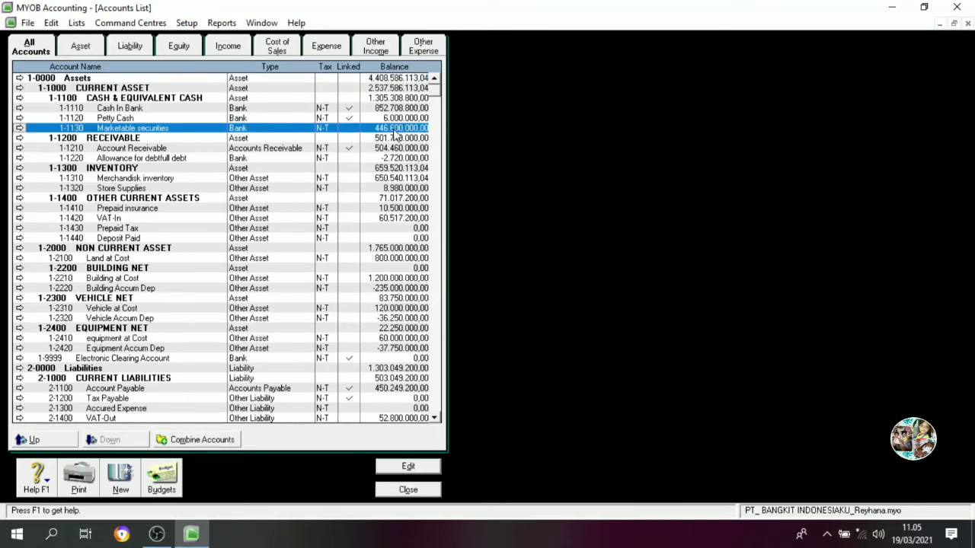
left_click(415, 491)
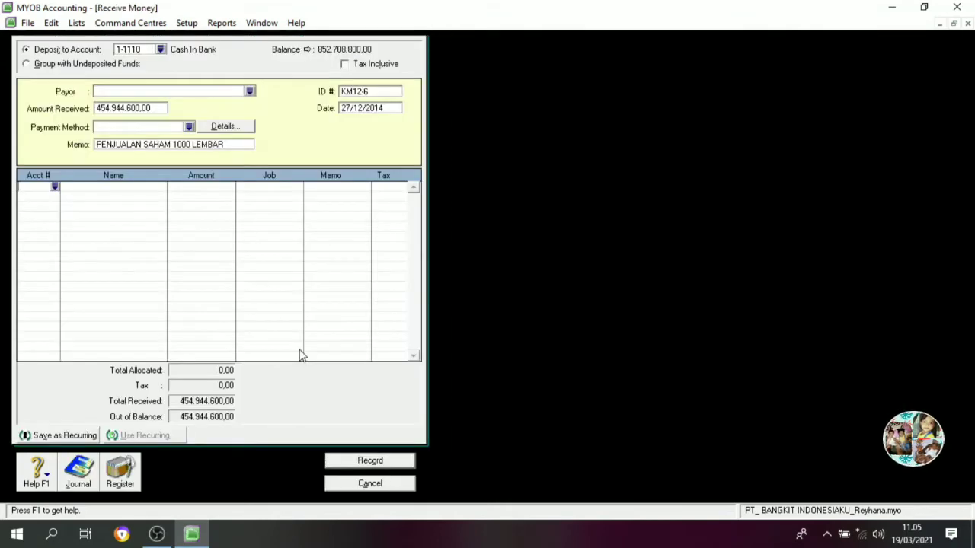
Allocate 446.600.000 of the receipt to account 1-1130 Marketable securities on the first line
left_click(53, 192)
type("4")
scroll(411, 248, "up", 10)
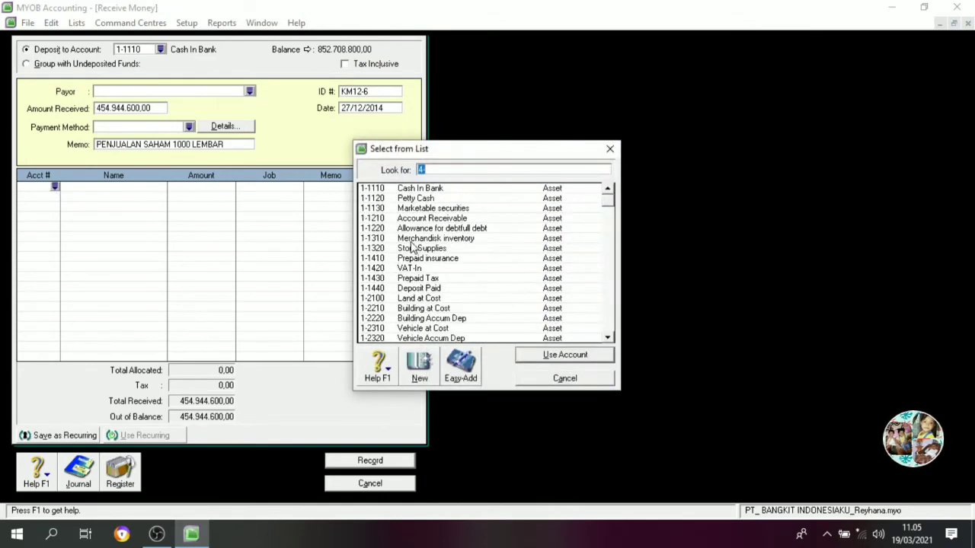
left_click(438, 210)
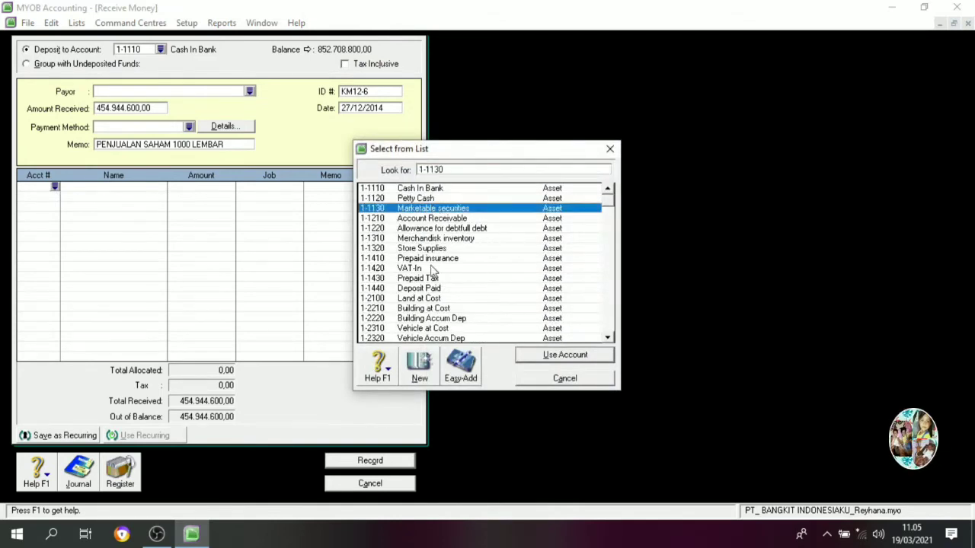
left_click(564, 356)
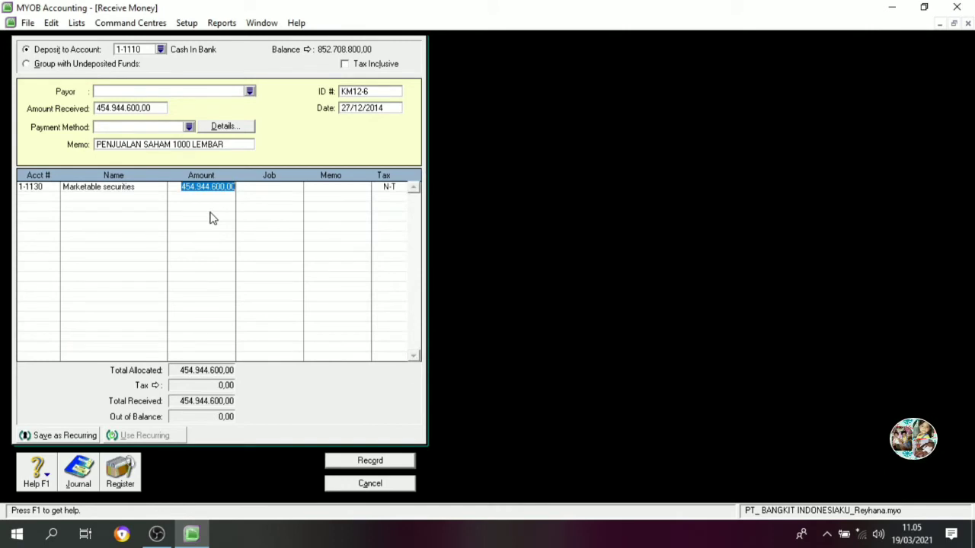
type("448")
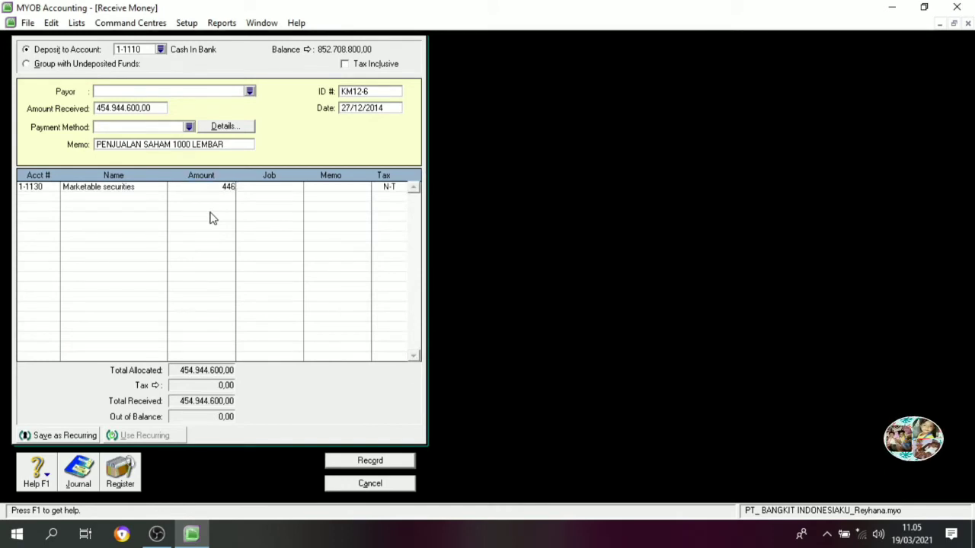
type("5")
type("00000")
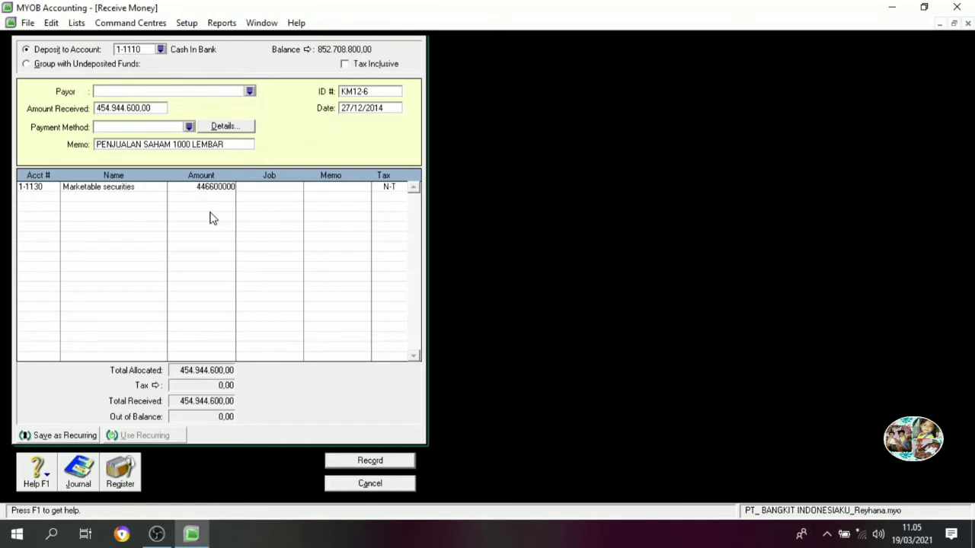
key("Tab")
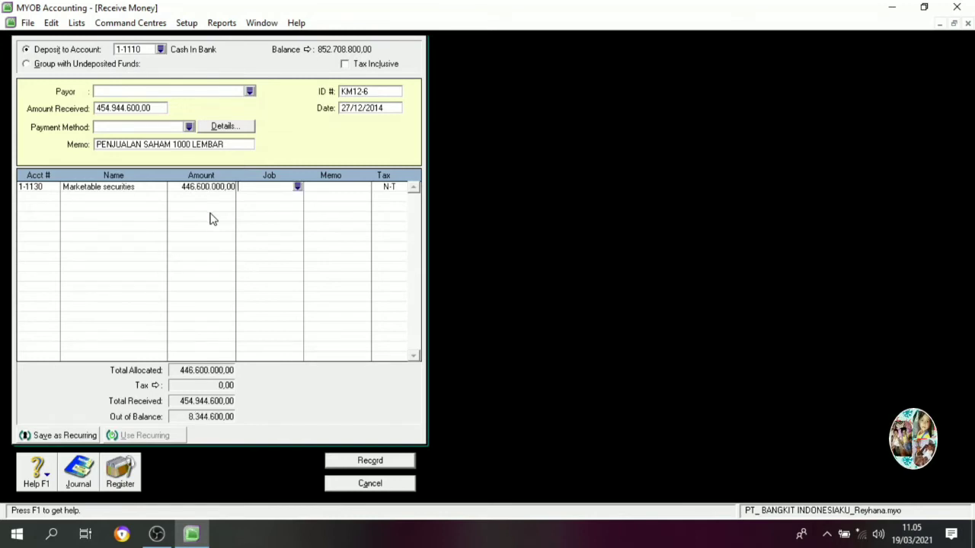
Add account 8-1500 Gain on Sale of Stock on the second line with an amount of 8.800.000
left_click(52, 197)
left_click(56, 197)
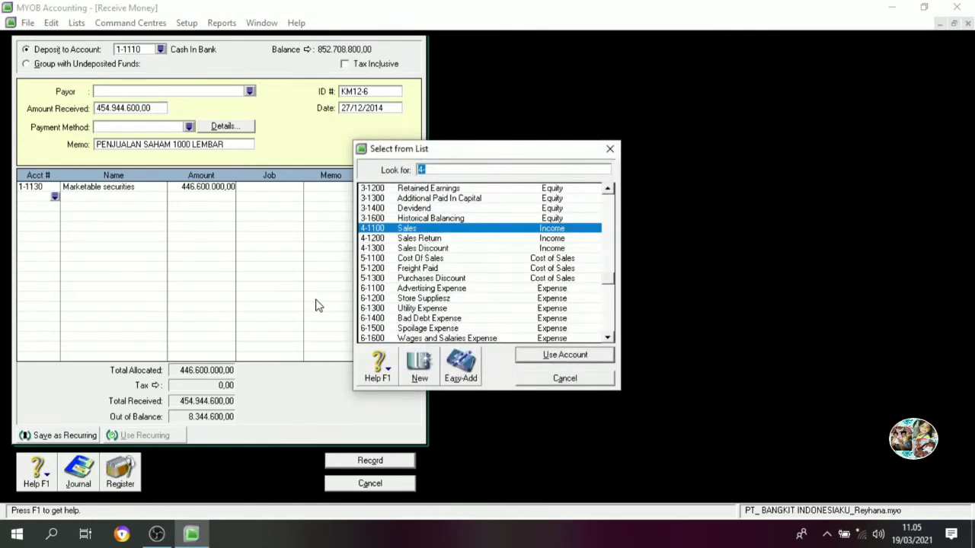
scroll(457, 339, "down", 4)
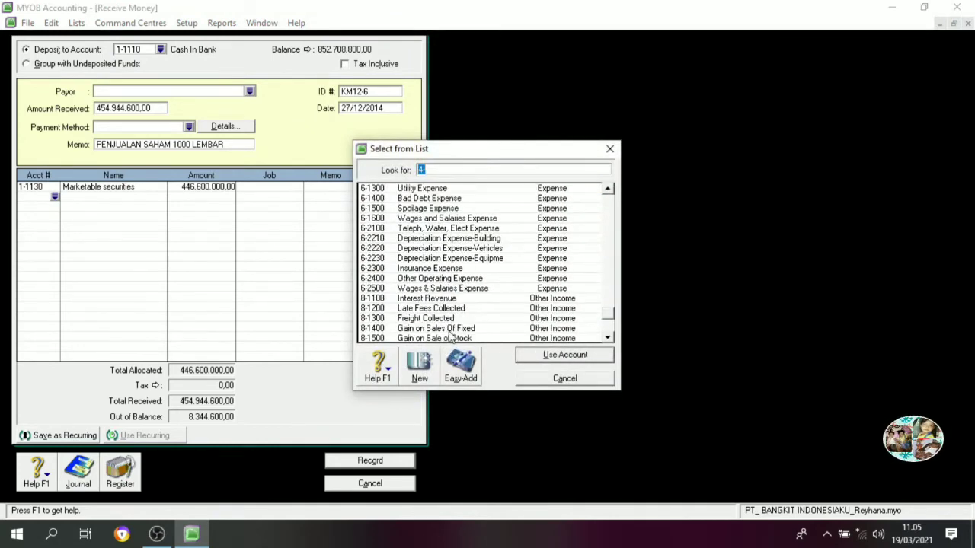
scroll(451, 337, "down", 1)
left_click(456, 308)
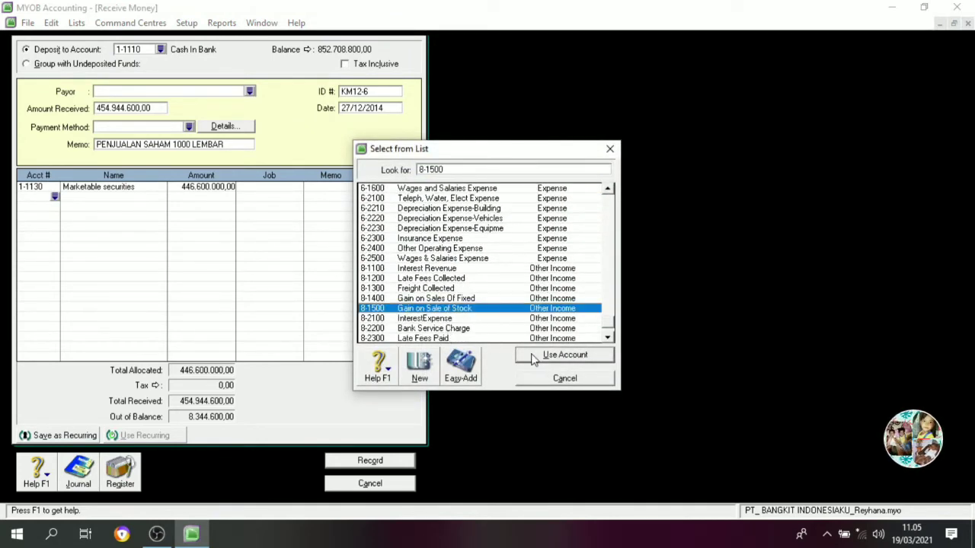
left_click(564, 355)
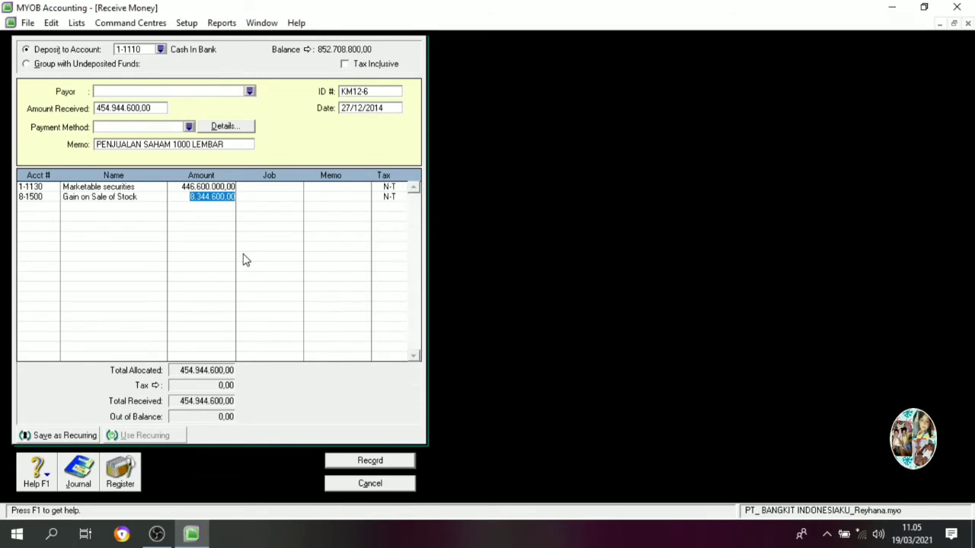
type("8")
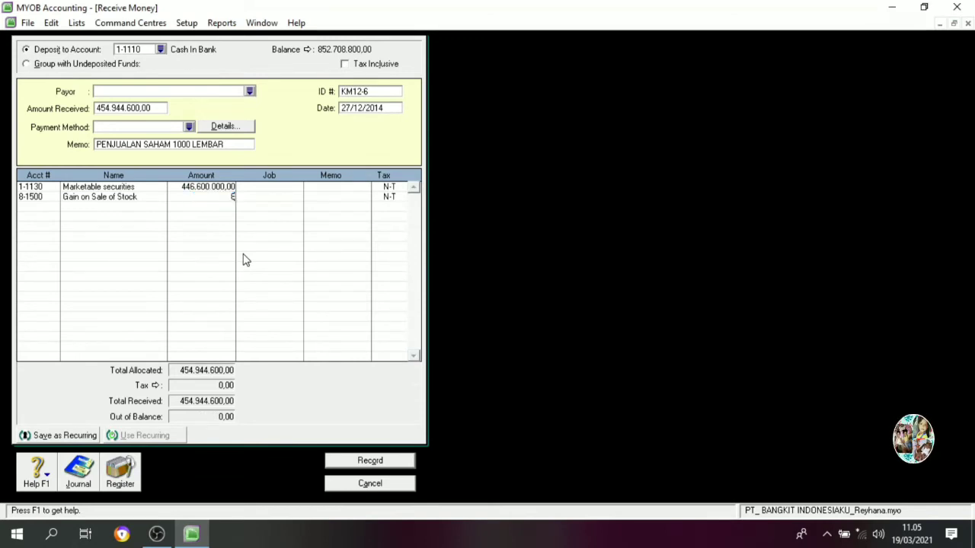
type("800000")
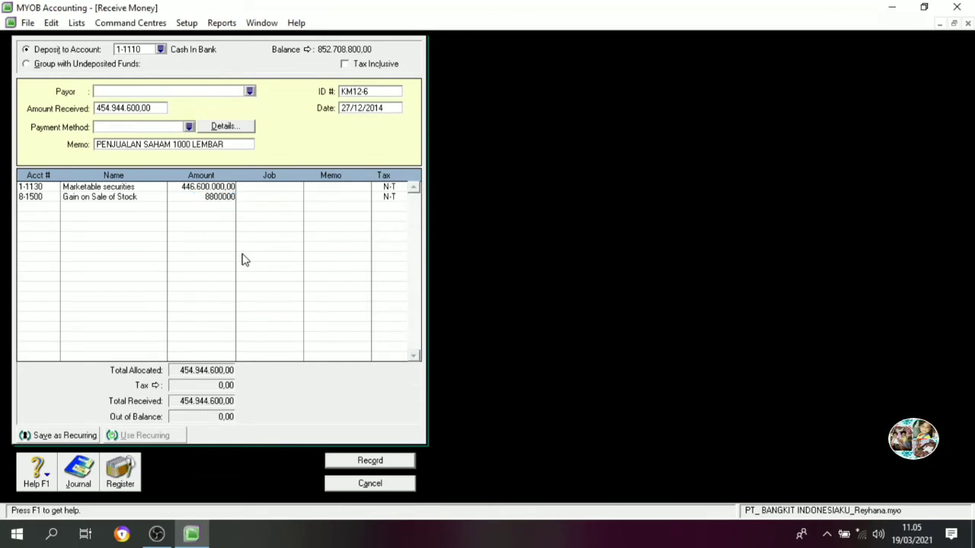
key("Tab")
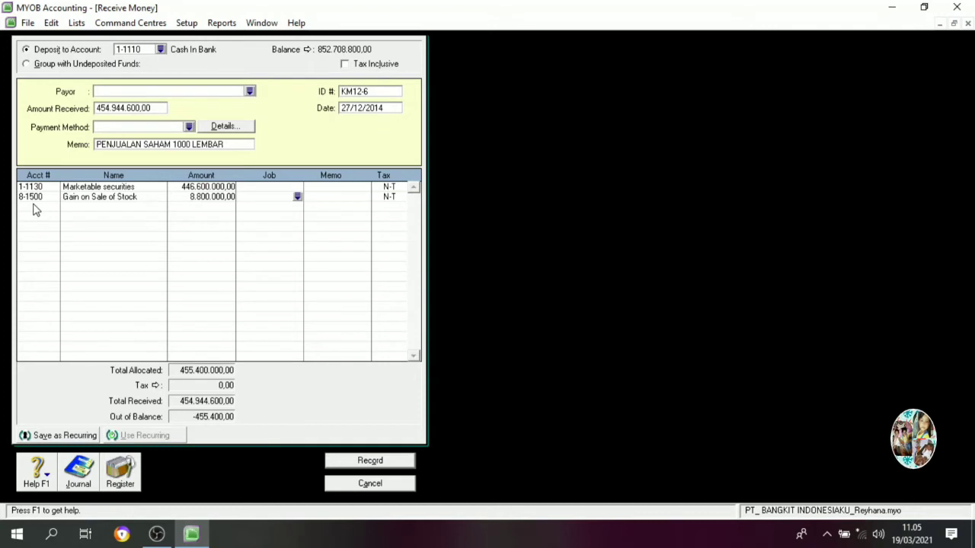
left_click(211, 199)
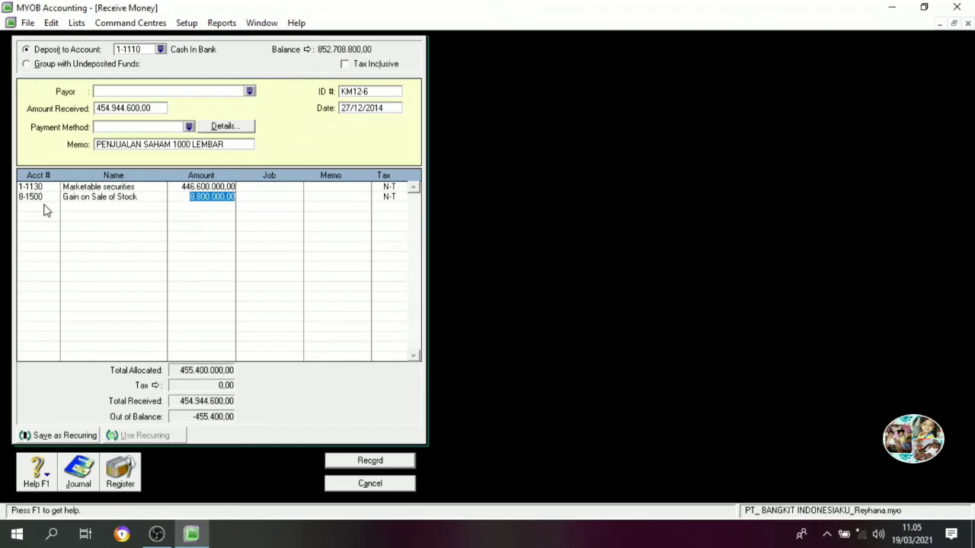
key("Tab")
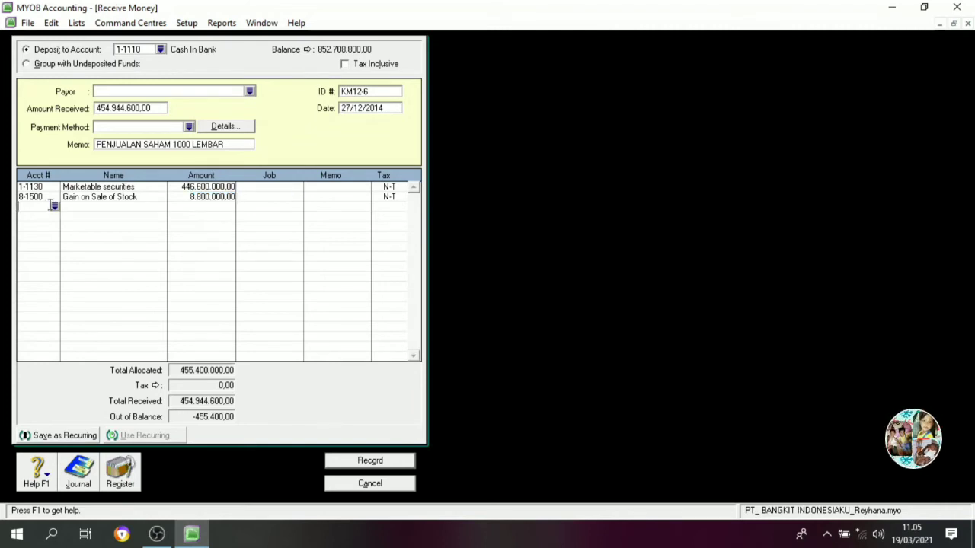
Allocate -455.400 to account 2-1200 Tax Payable on the third line, then record the receipt and close Receive Money
left_click(50, 207)
type("4")
scroll(431, 291, "up", 5)
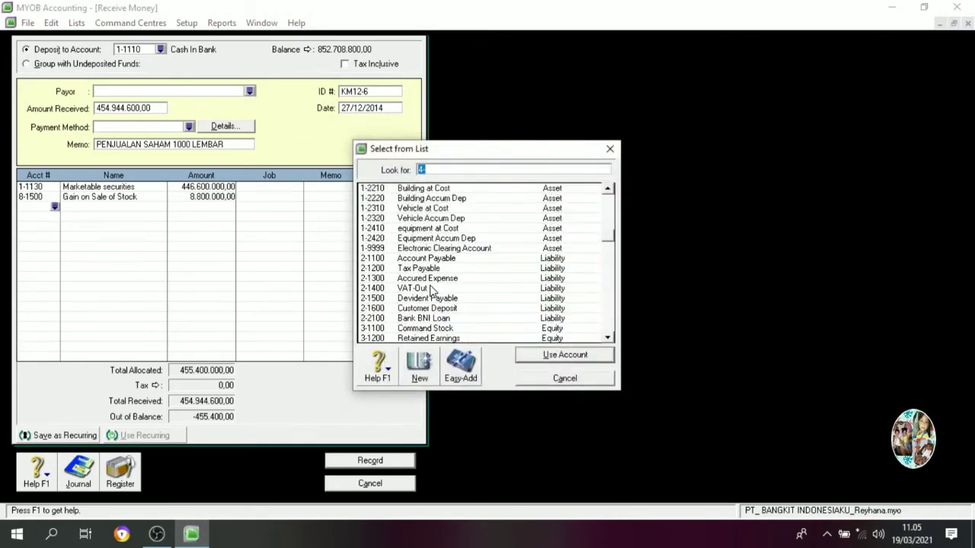
scroll(431, 291, "down", 1)
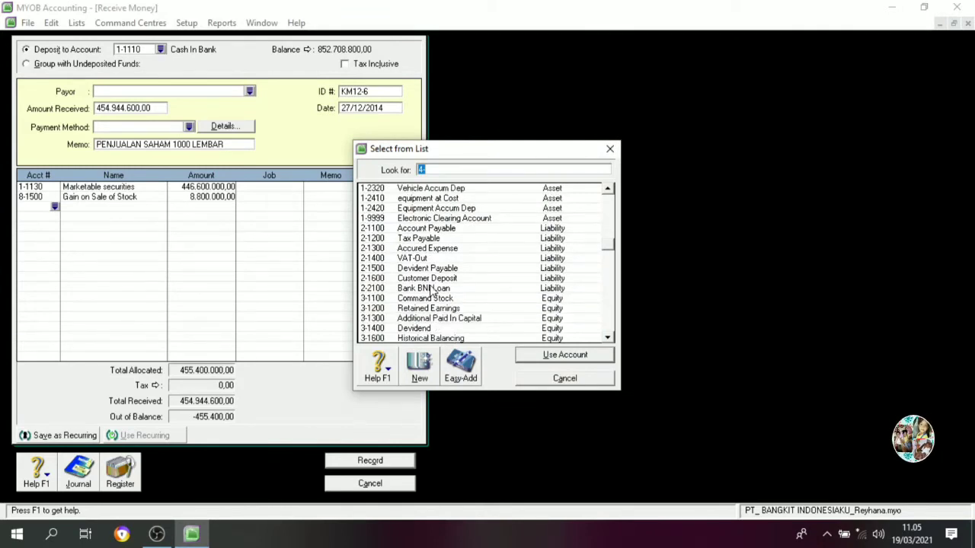
scroll(431, 291, "down", 1)
left_click(448, 212)
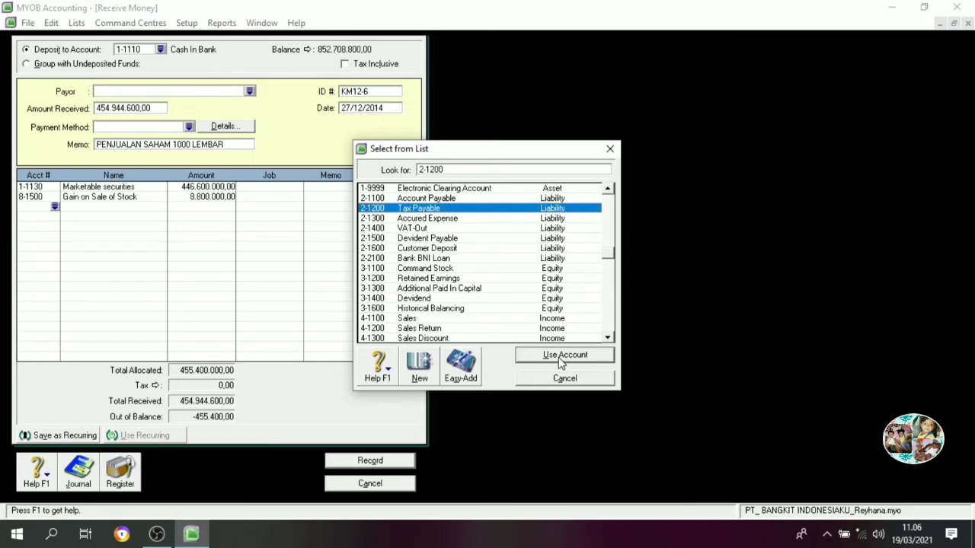
left_click(579, 356)
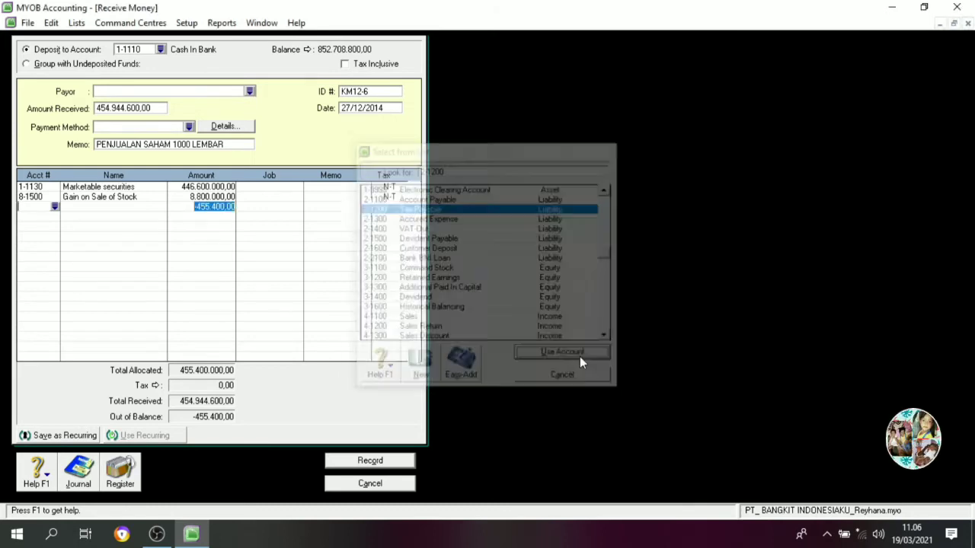
key("Tab")
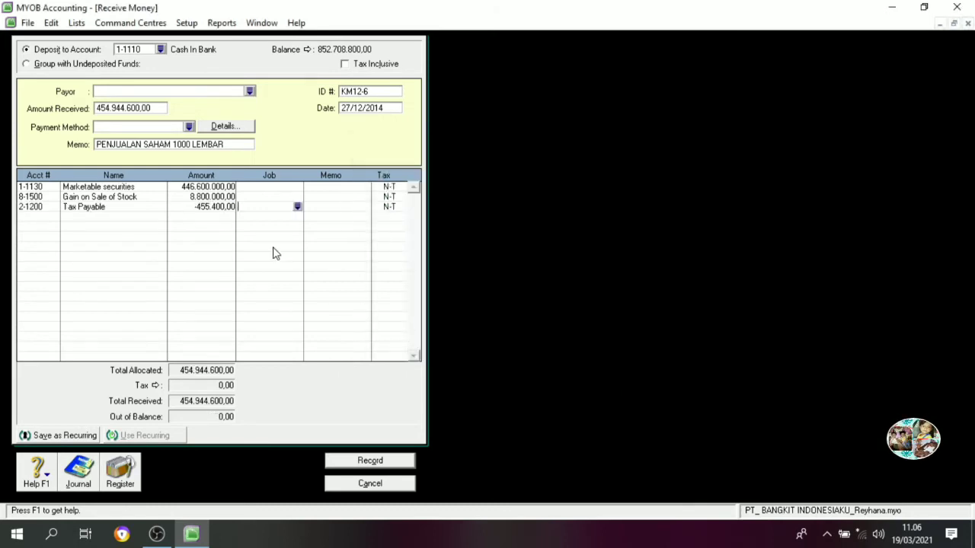
left_click(210, 207)
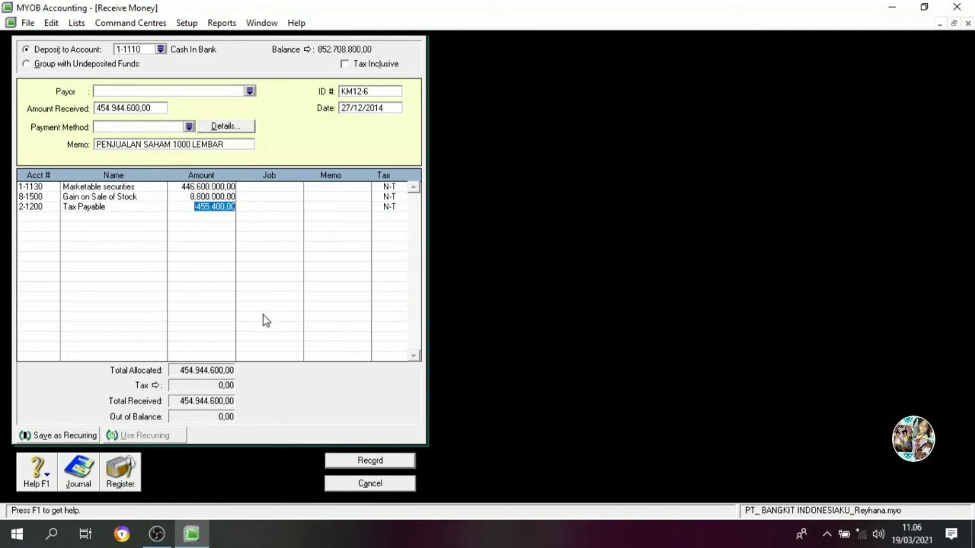
key("Tab")
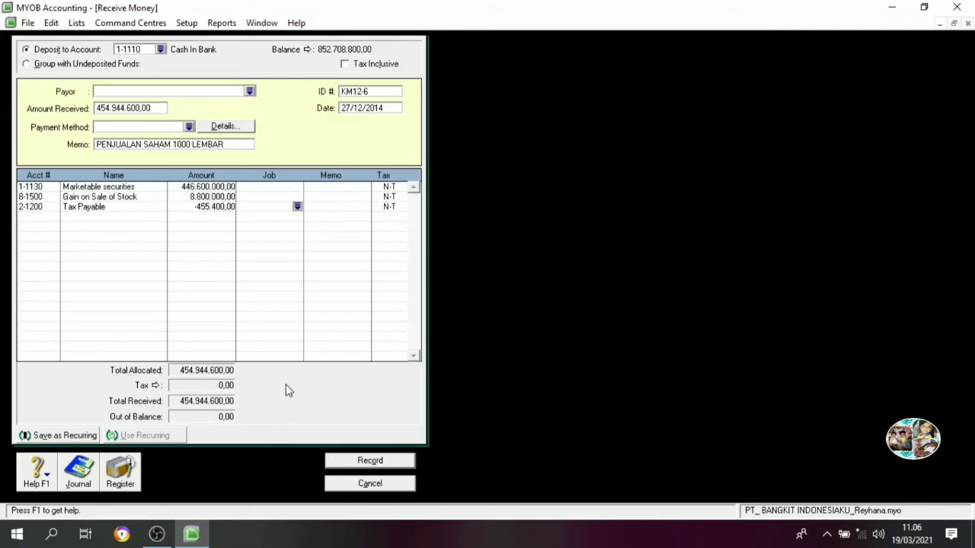
left_click(385, 465)
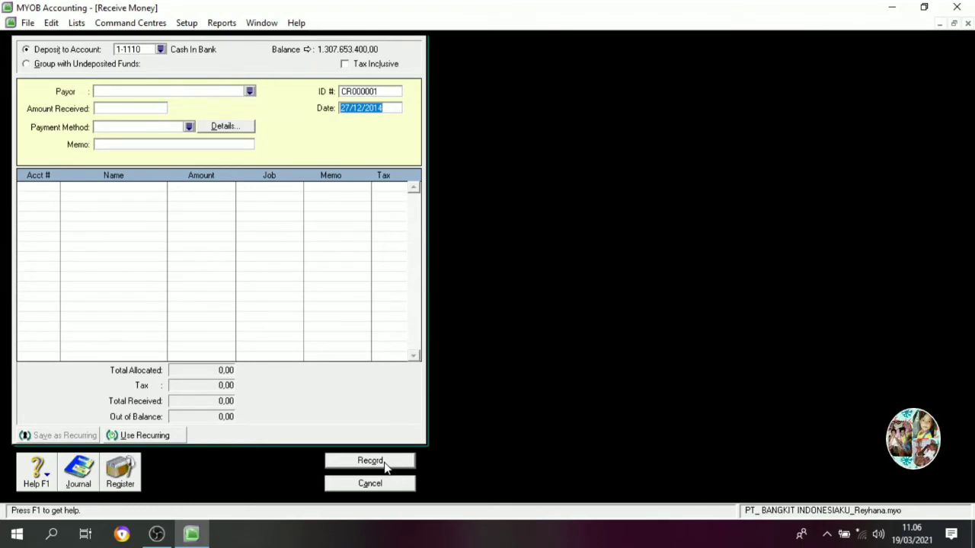
left_click(373, 485)
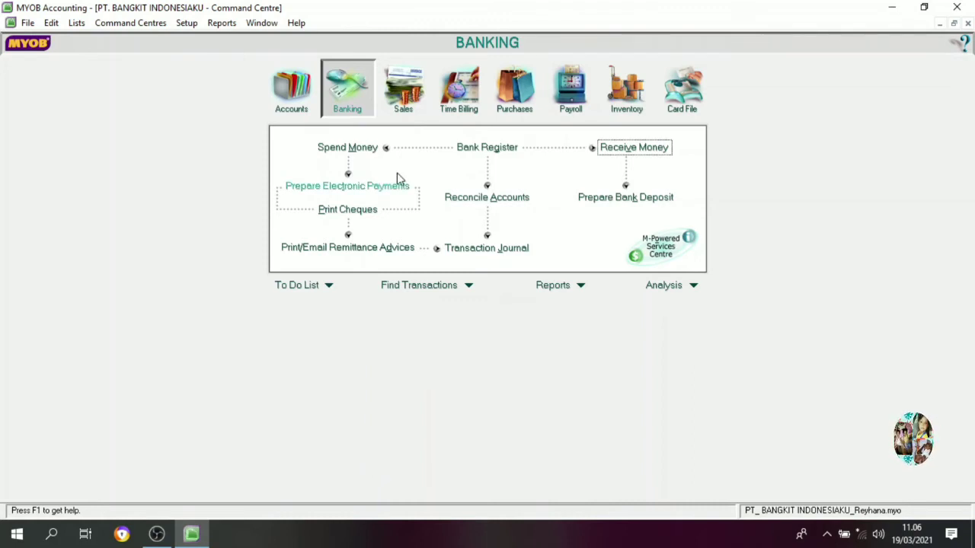
Start a new sales invoice in the Sales command centre for customer Vehicle Untung
left_click(406, 107)
left_click(479, 175)
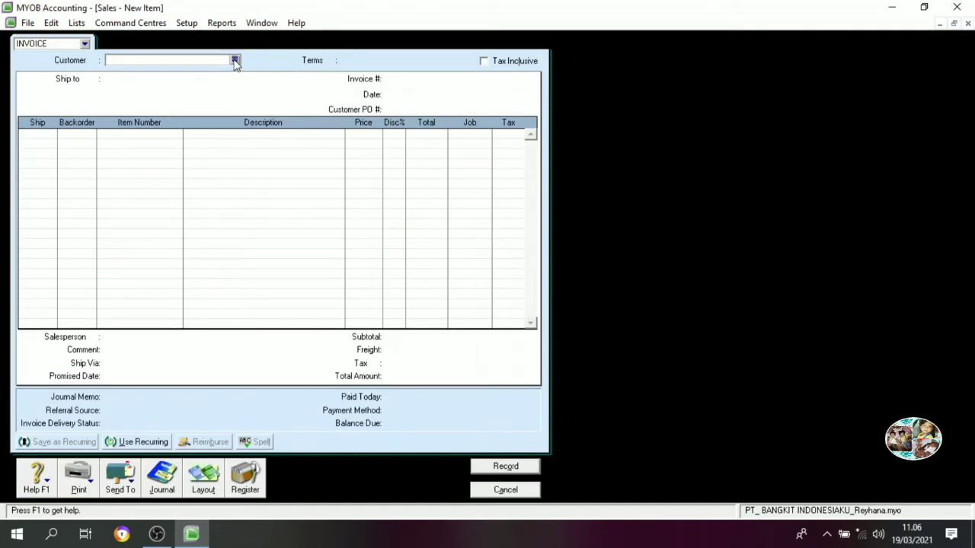
left_click(235, 60)
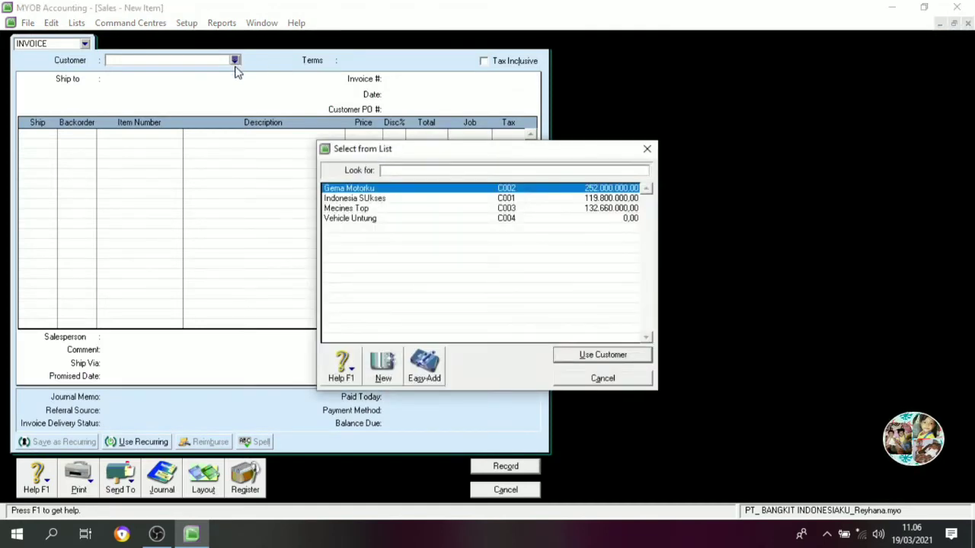
left_click(366, 219)
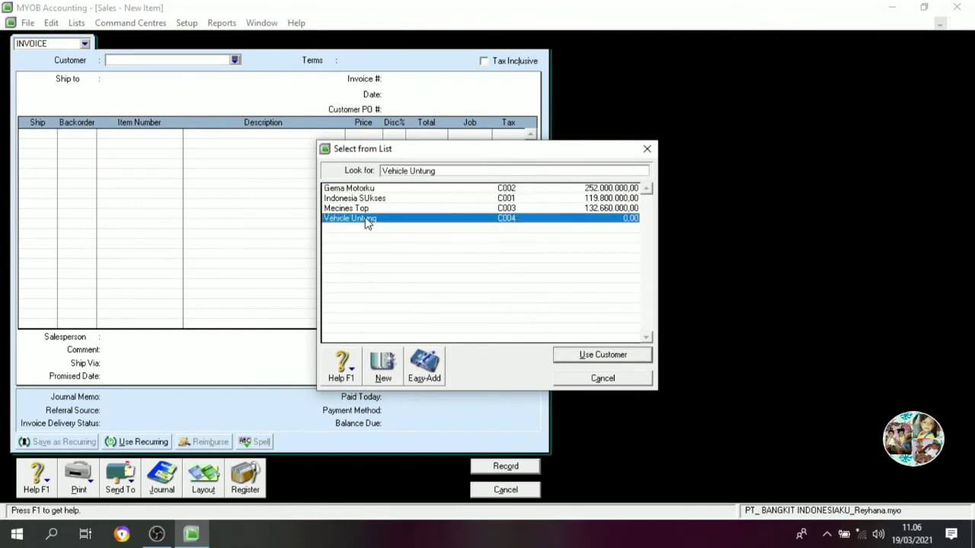
left_click(599, 374)
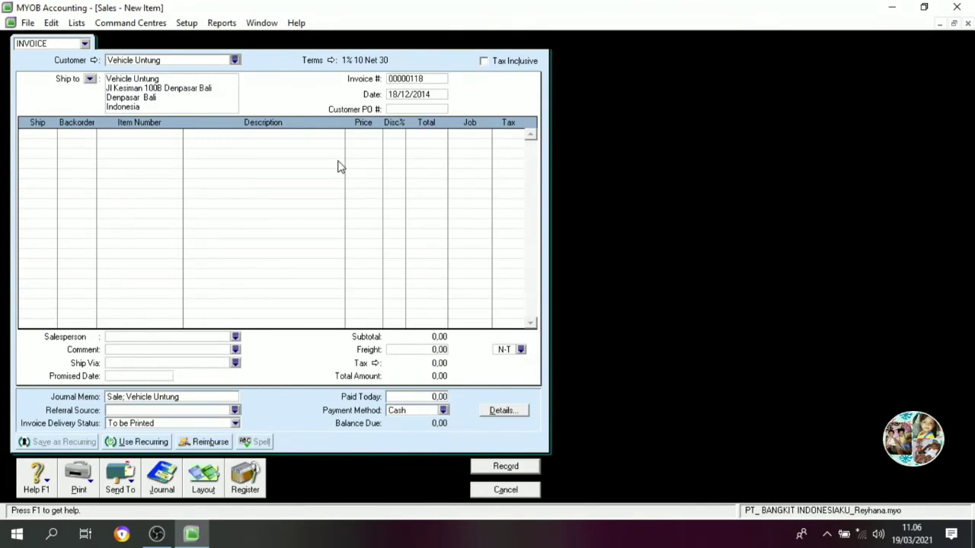
Change the invoice's credit terms so that payment is due C.O.D
left_click(329, 65)
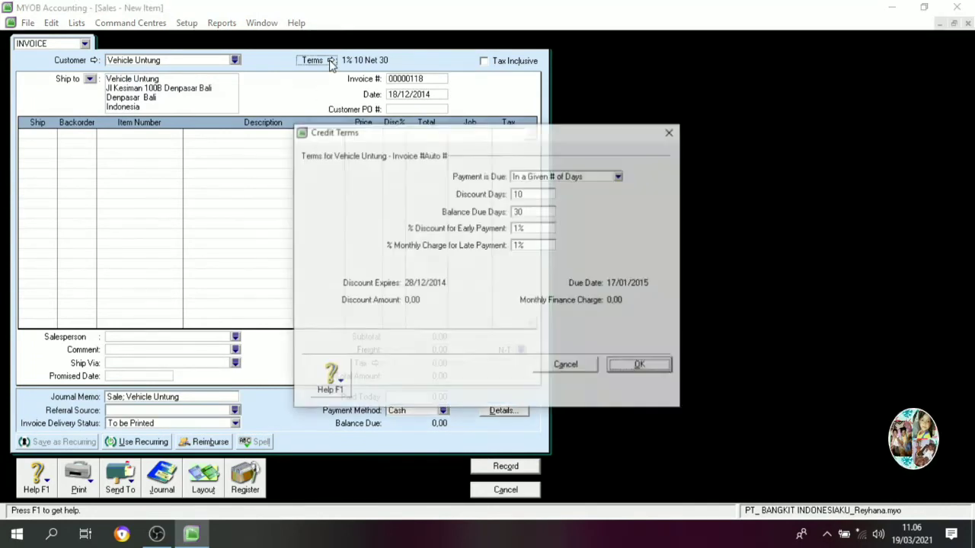
left_click(522, 178)
left_click(531, 185)
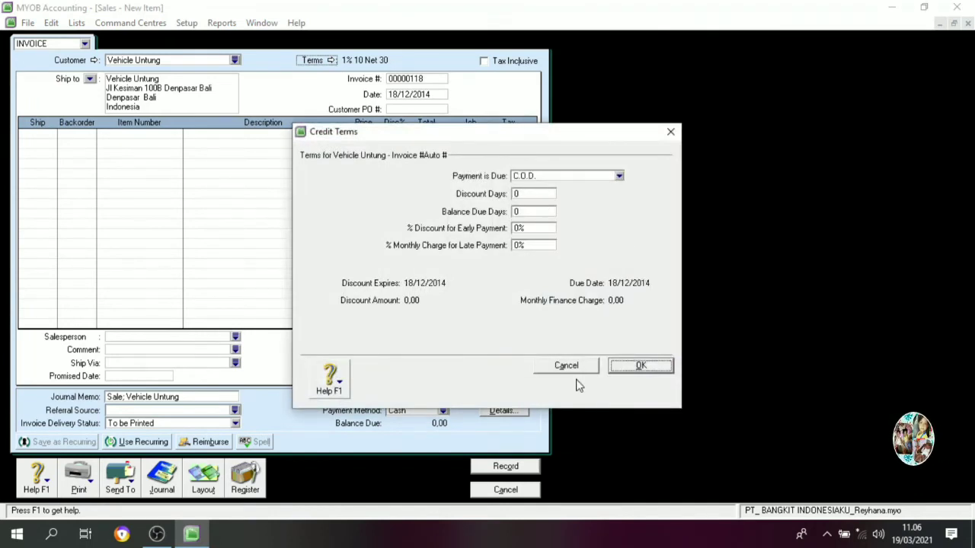
left_click(623, 371)
Set the invoice number to SI-119 and the invoice date to 28/12/2014
left_click(396, 83)
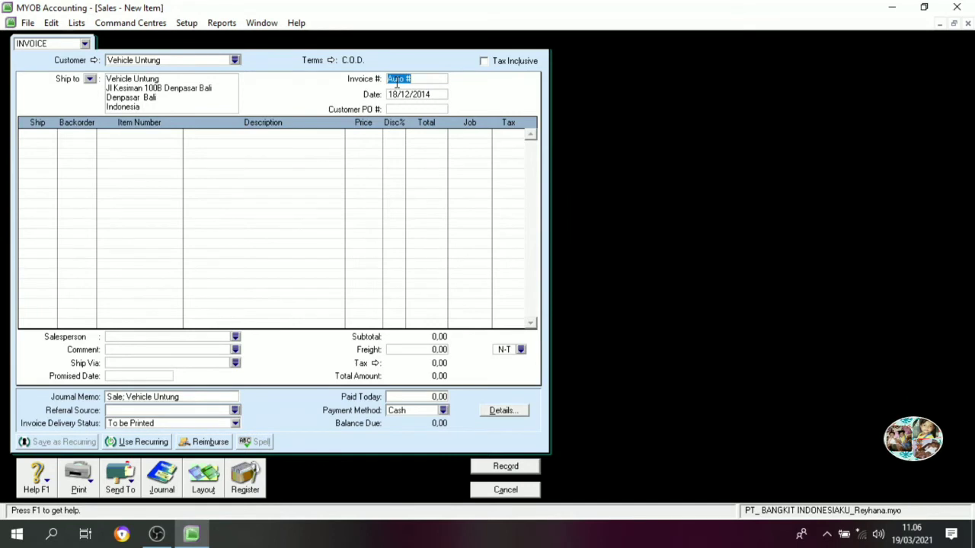
type("S")
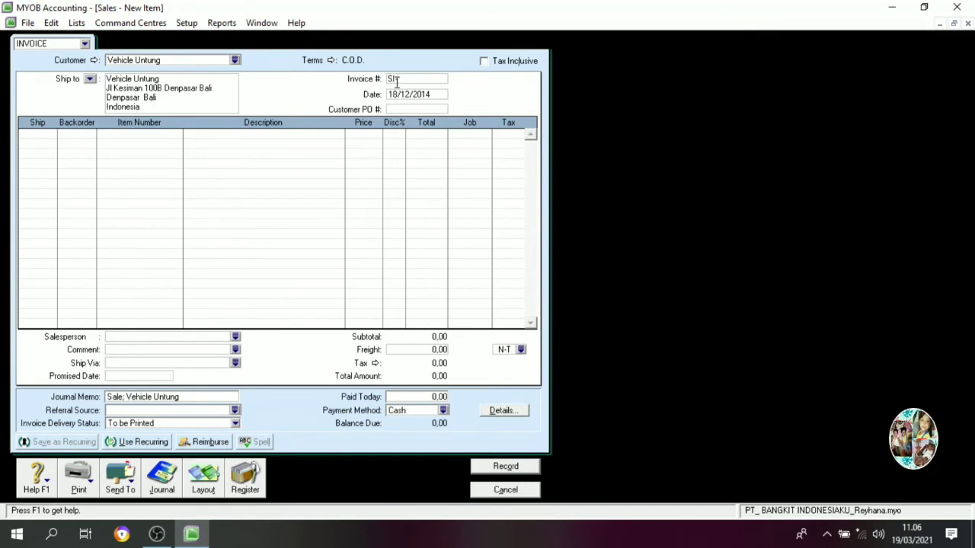
type("I")
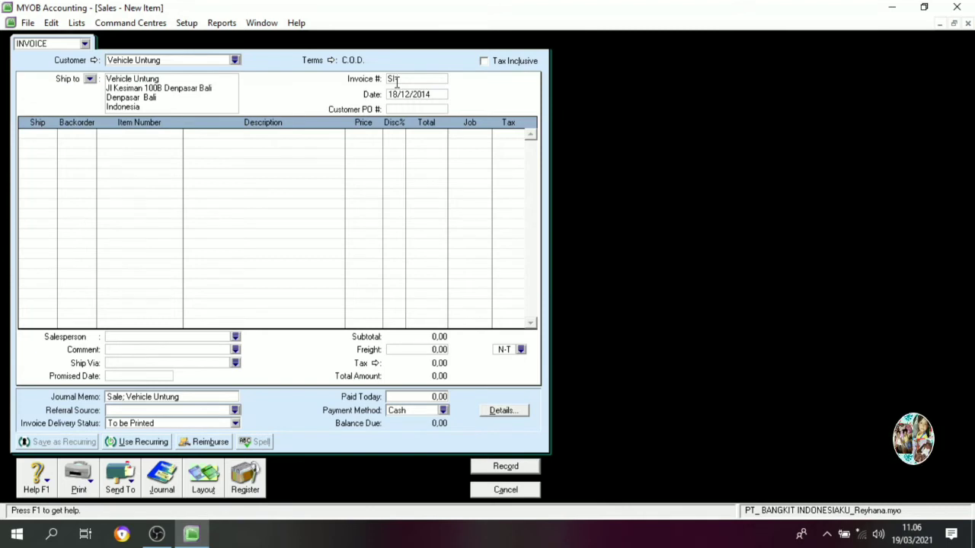
type("-11")
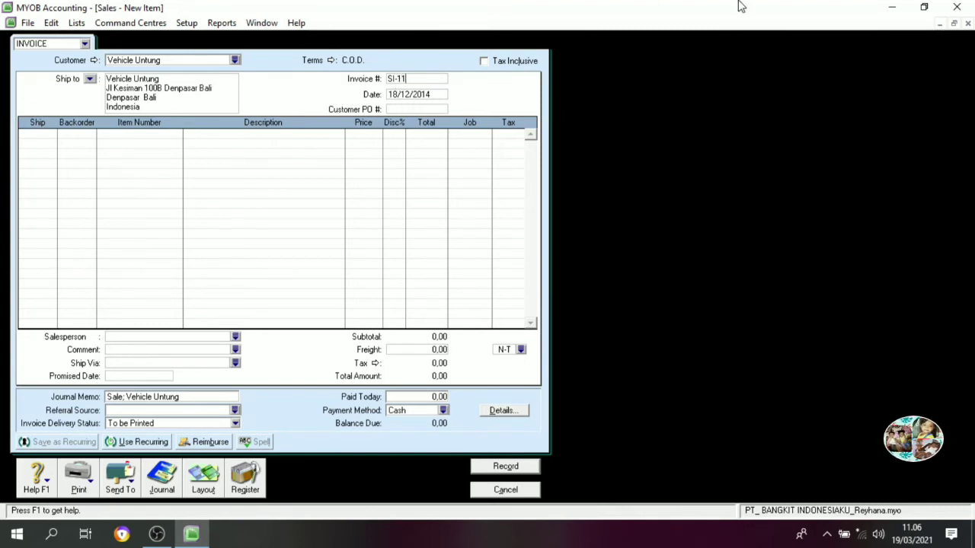
type("9")
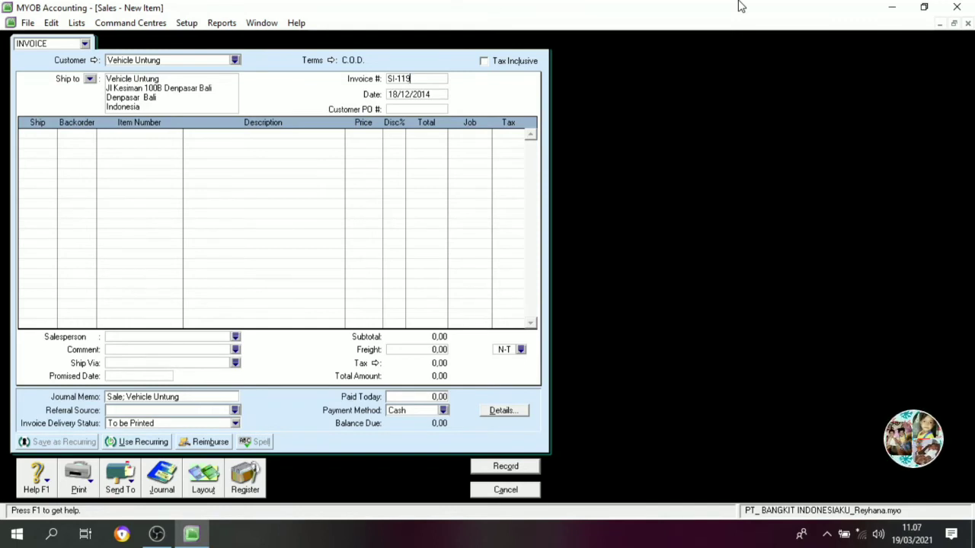
key("Tab")
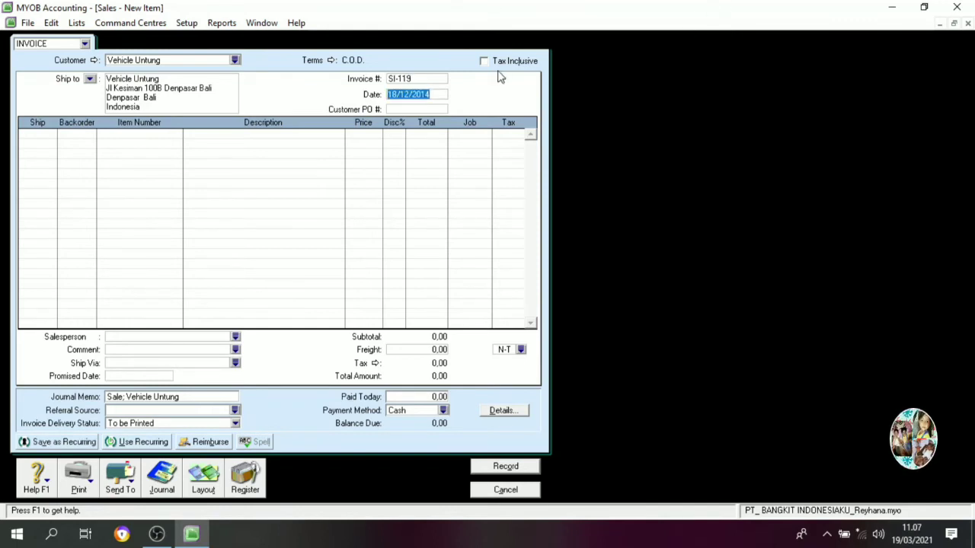
left_click(389, 97)
key("Delete")
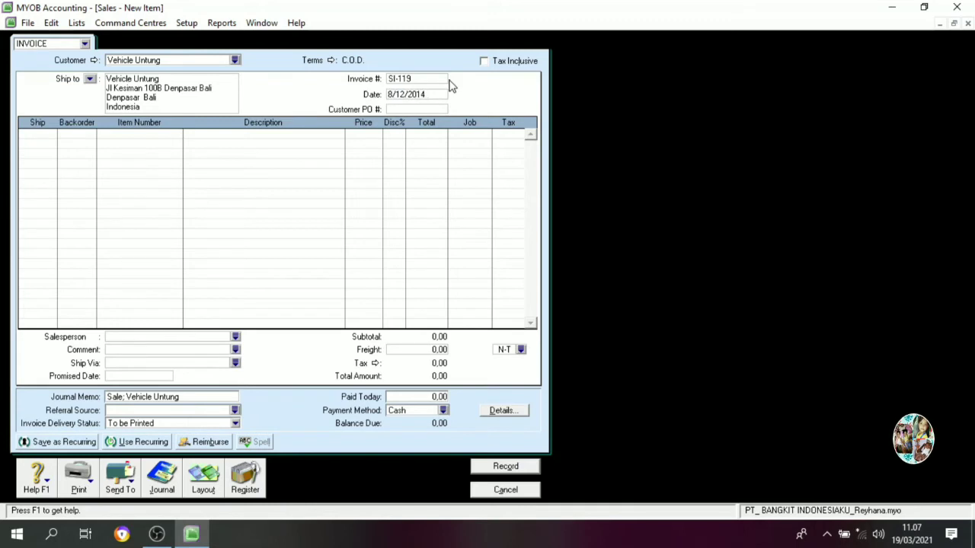
type("2")
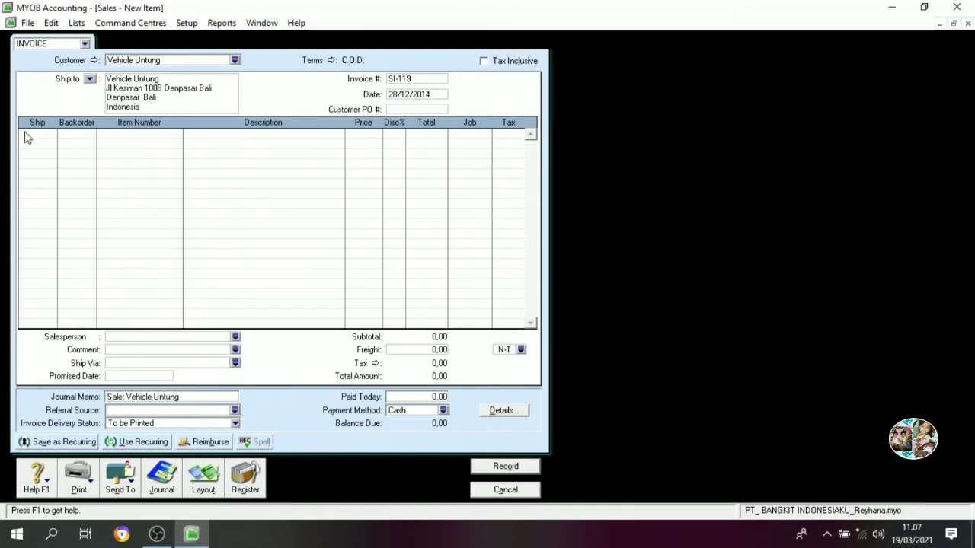
Fill the first invoice line with 8 units of INV-01 Motorku Zanken X at a price of 14000000
left_click(45, 136)
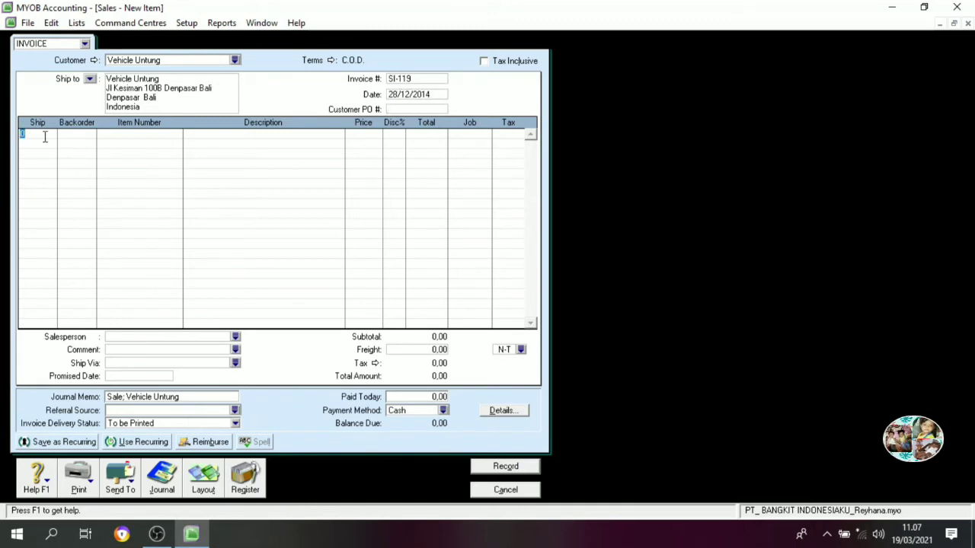
type("8")
key("Tab")
key("Tab")
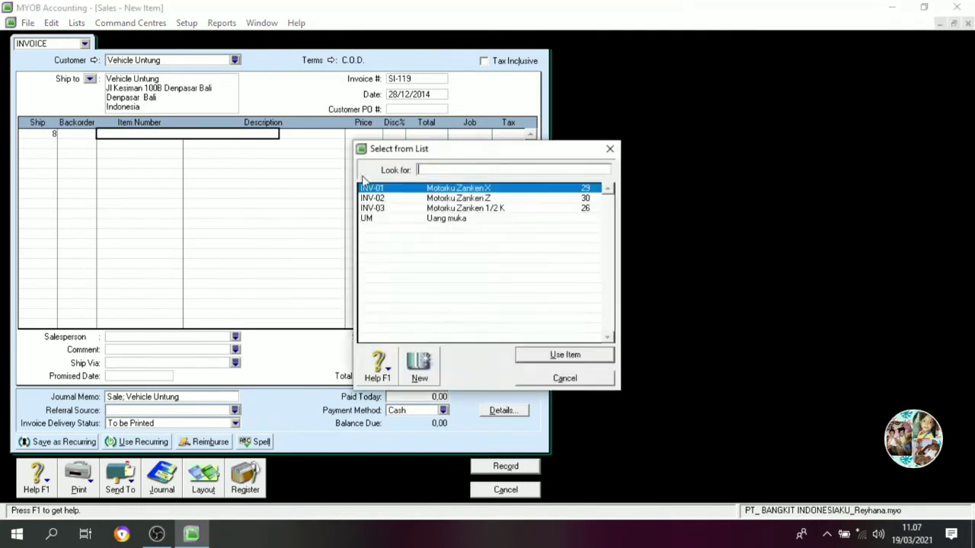
left_click(477, 189)
left_click(543, 356)
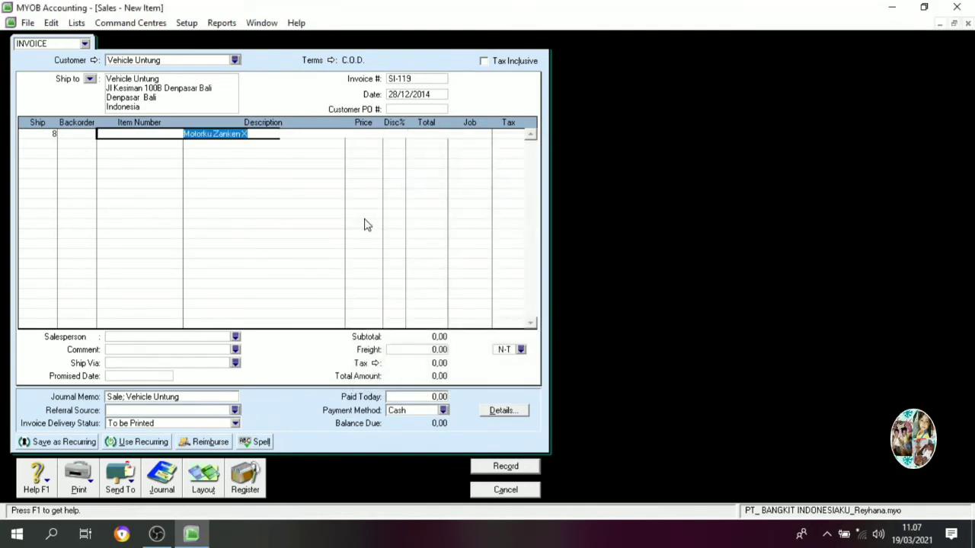
key("Tab")
type("14000000")
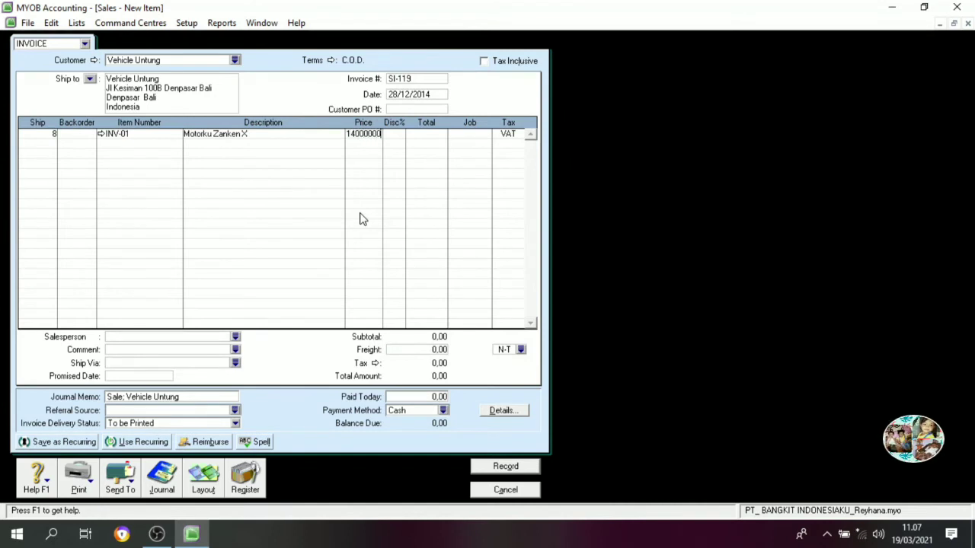
key("Tab")
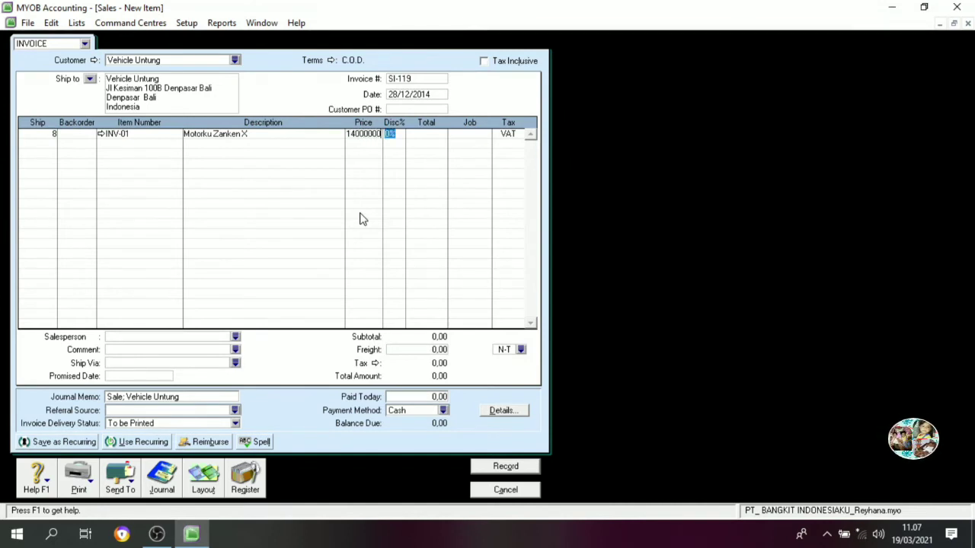
key("Tab")
key("Tab")
Add a second invoice line with 8 units of INV-02 Motorku Zanken Z at a price of 12000000
left_click(49, 144)
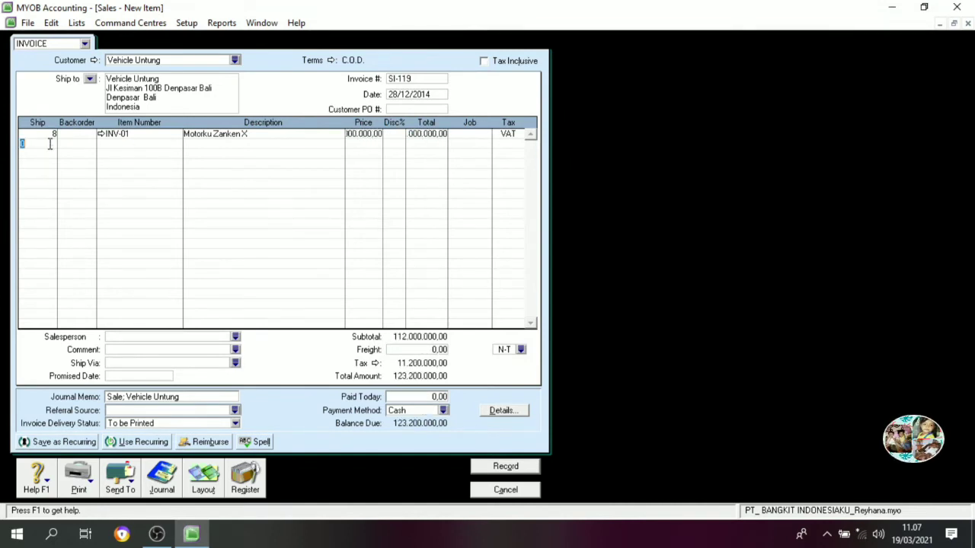
type("8")
key("Tab")
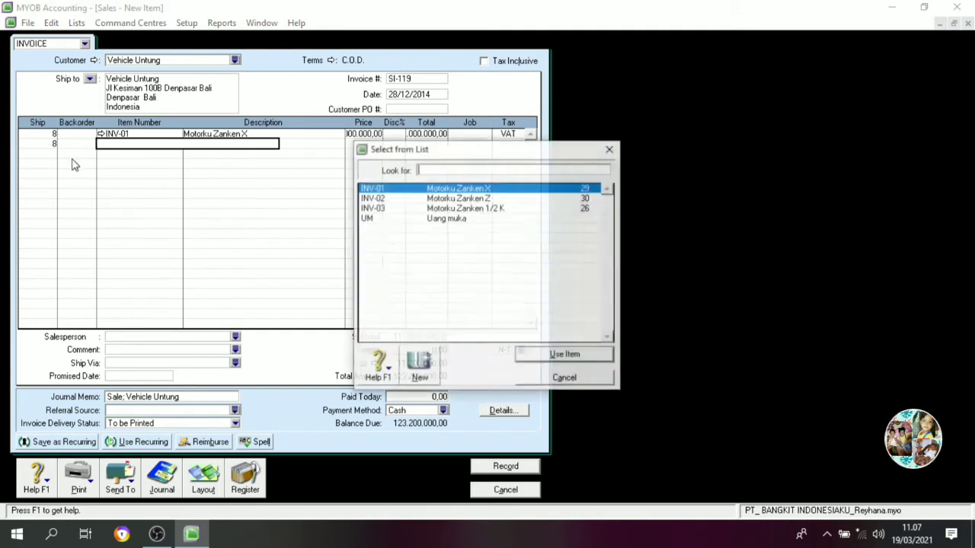
left_click(465, 200)
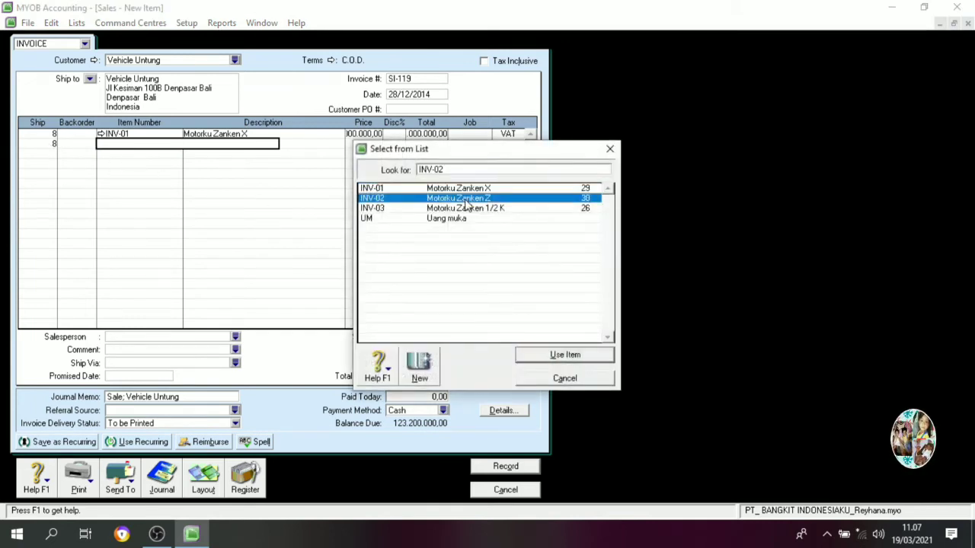
left_click(562, 352)
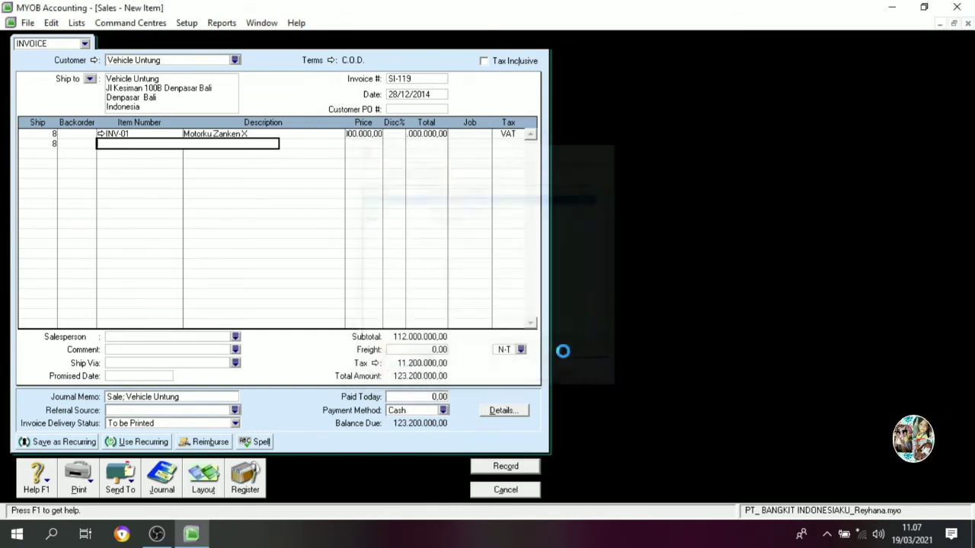
type("120")
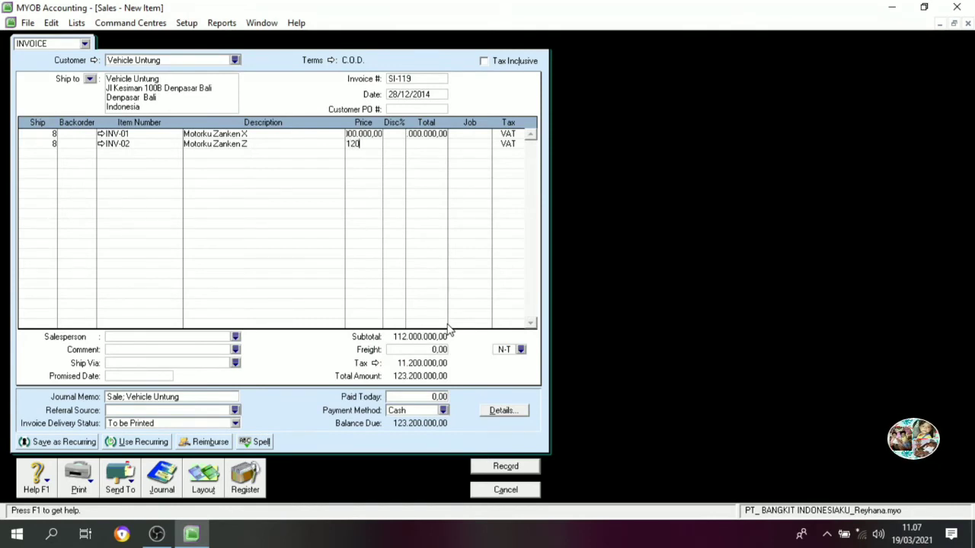
type("00000")
key("Tab")
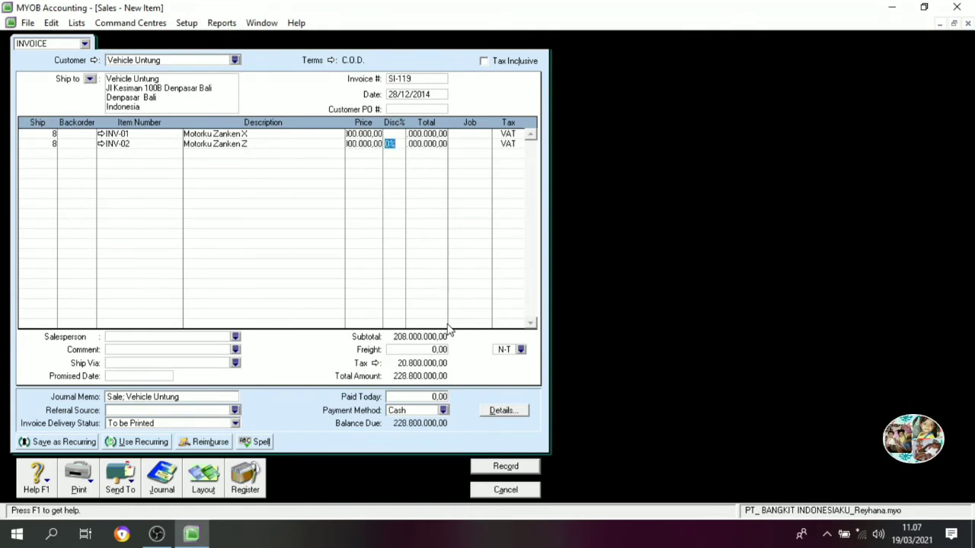
Add a third invoice line with 8 units of INV-03 Motorku Zanken 1/2 K at a price of 10000000
left_click(45, 154)
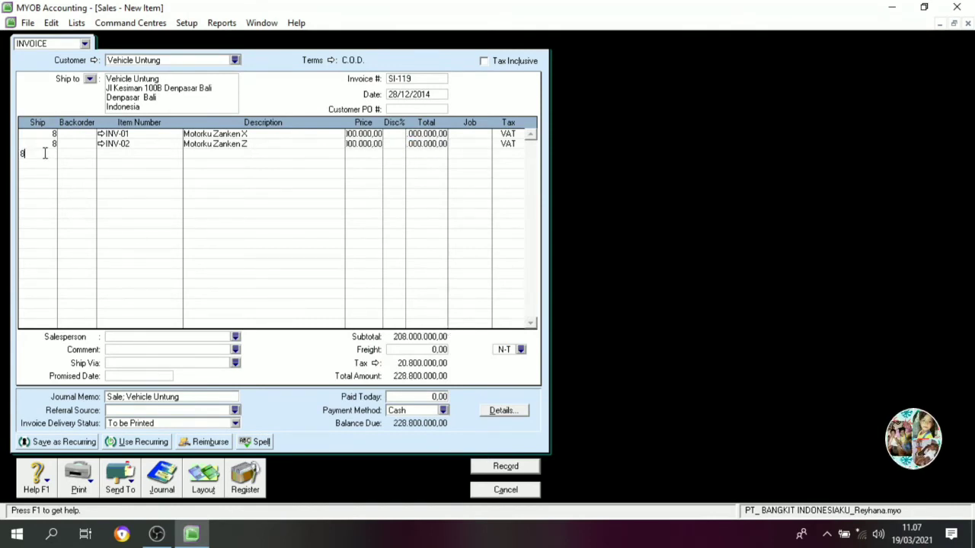
type("8")
key("Tab")
key("Tab")
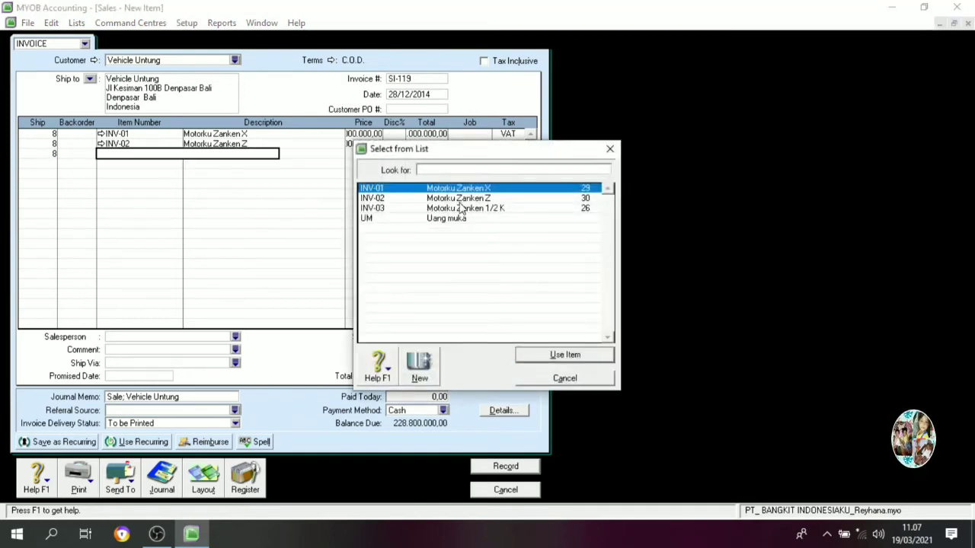
key("Down")
key("Down")
left_click(564, 355)
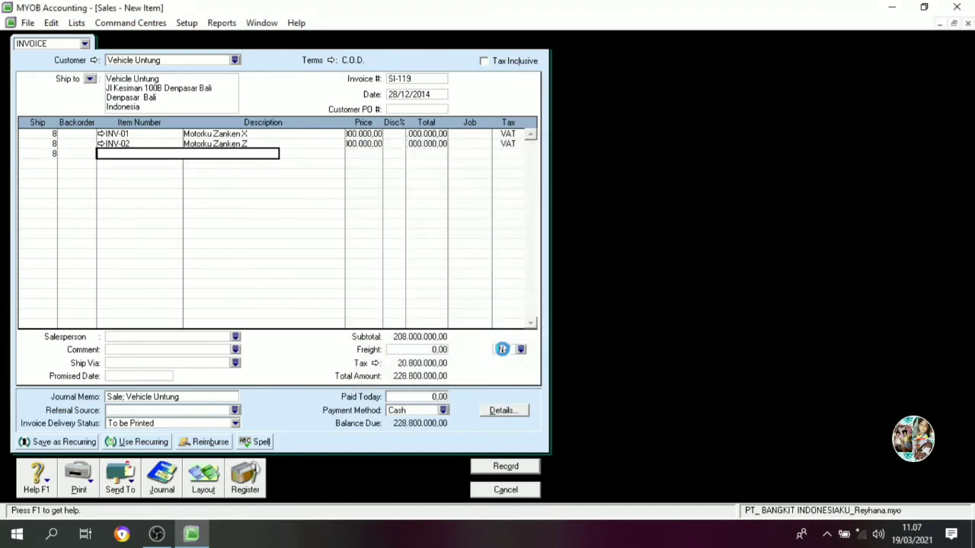
key("Tab")
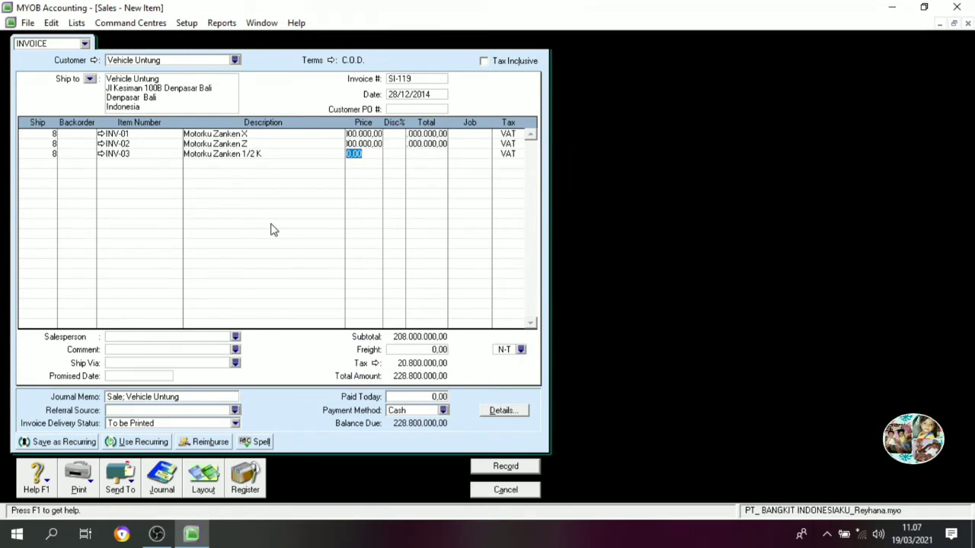
type("10")
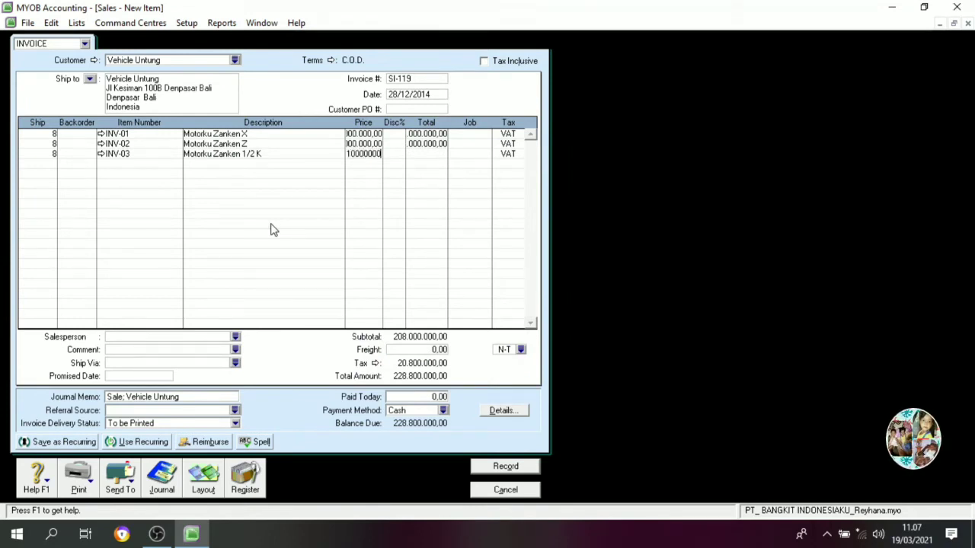
type("000000")
key("Tab")
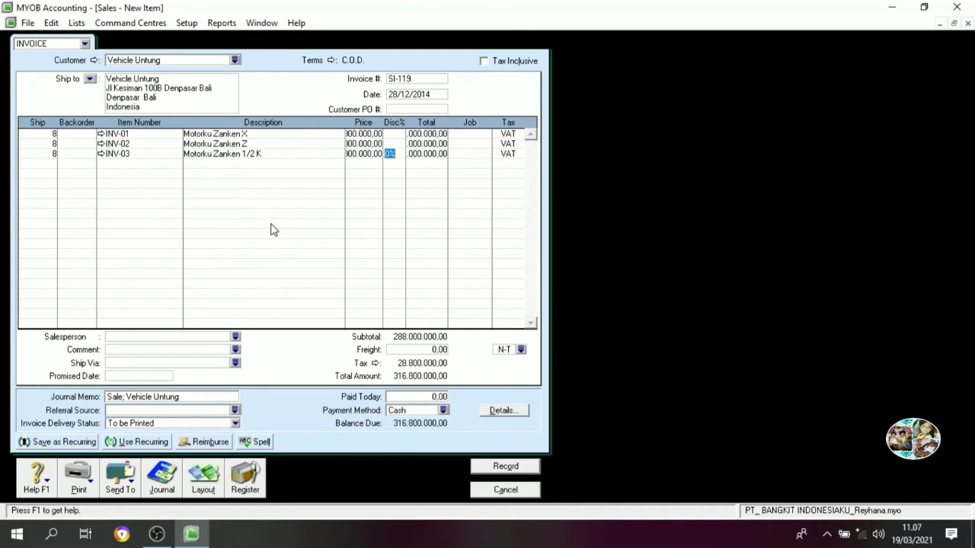
Give each of the three invoice lines, INV-01, INV-02 and INV-03, a 2% discount
left_click(392, 134)
type("2")
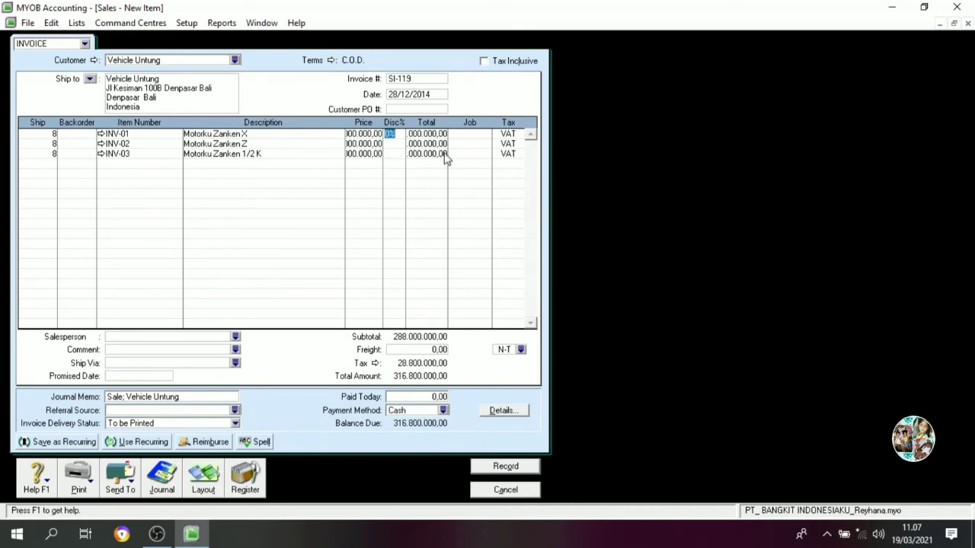
left_click(389, 144)
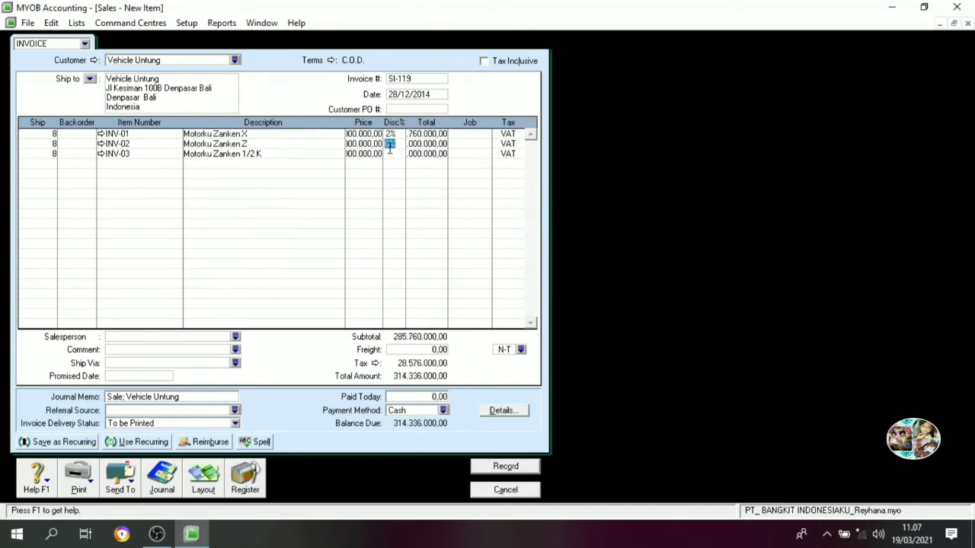
type("2")
left_click(393, 154)
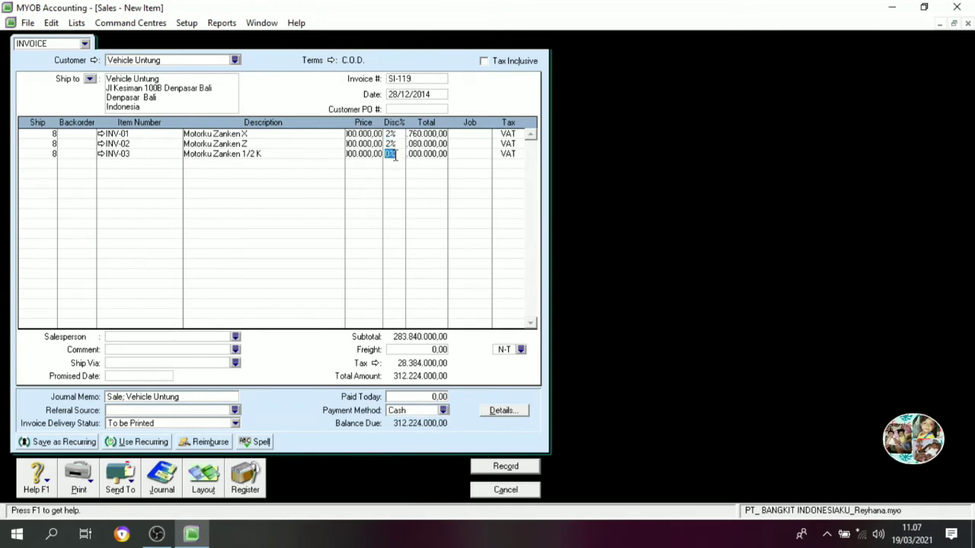
type("2")
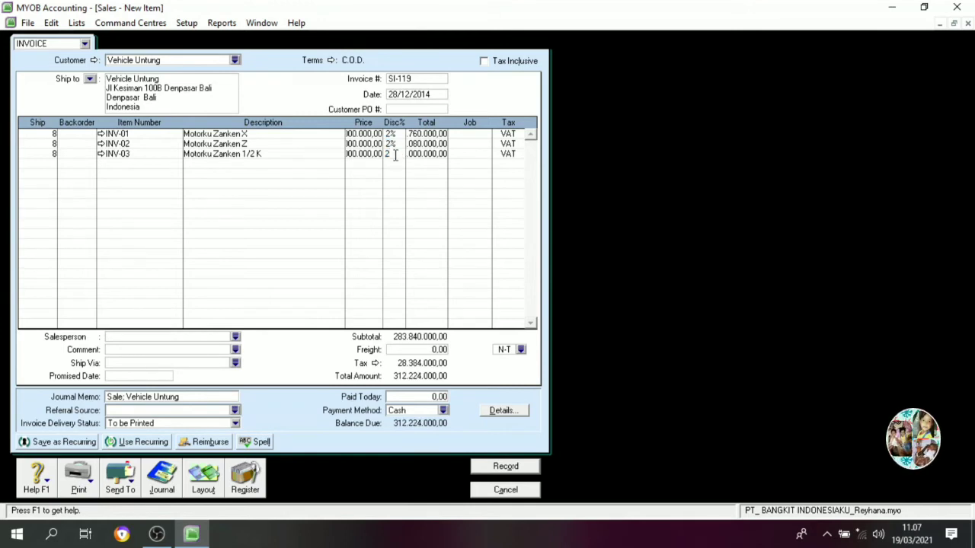
Enter 310464000 as the amount paid today on invoice SI-119, record the sale and close the sales form
key("Tab")
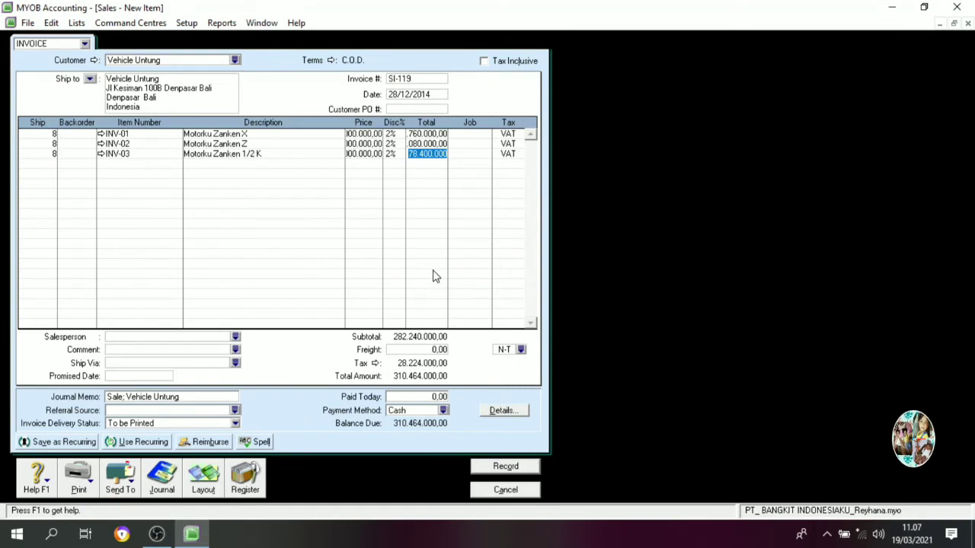
left_click(440, 351)
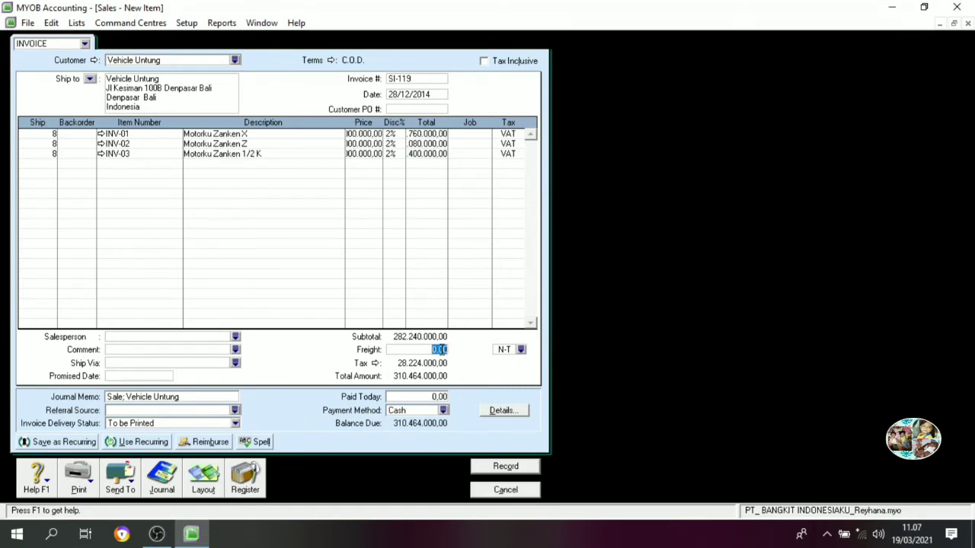
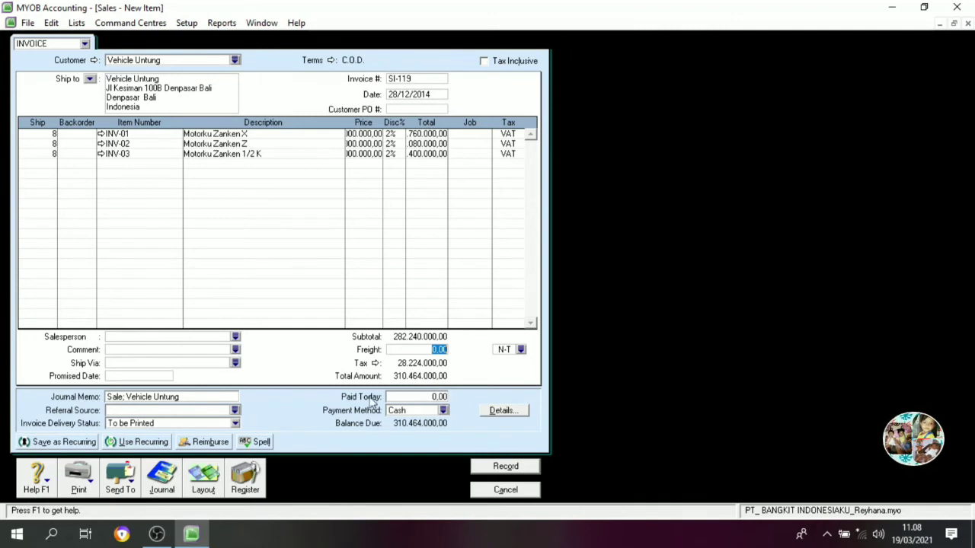
left_click(430, 397)
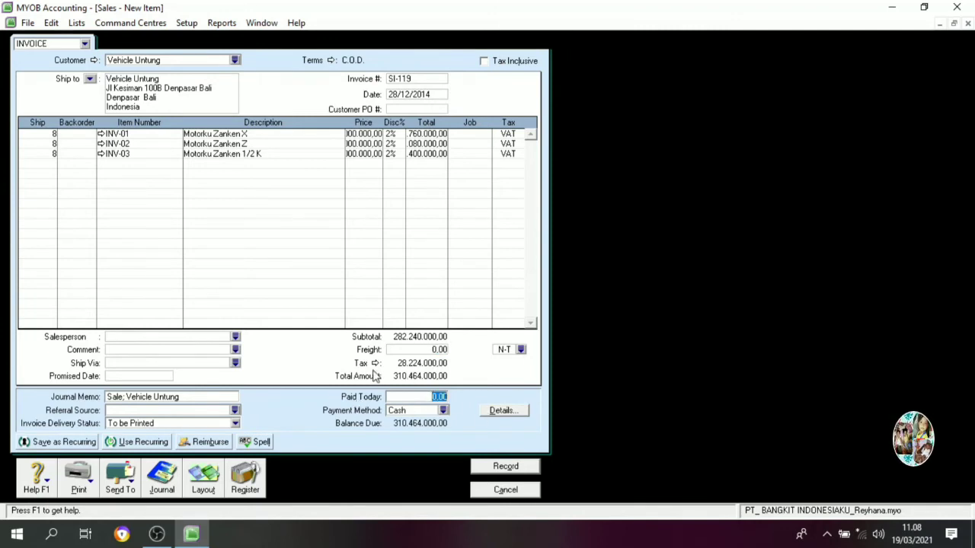
type("31")
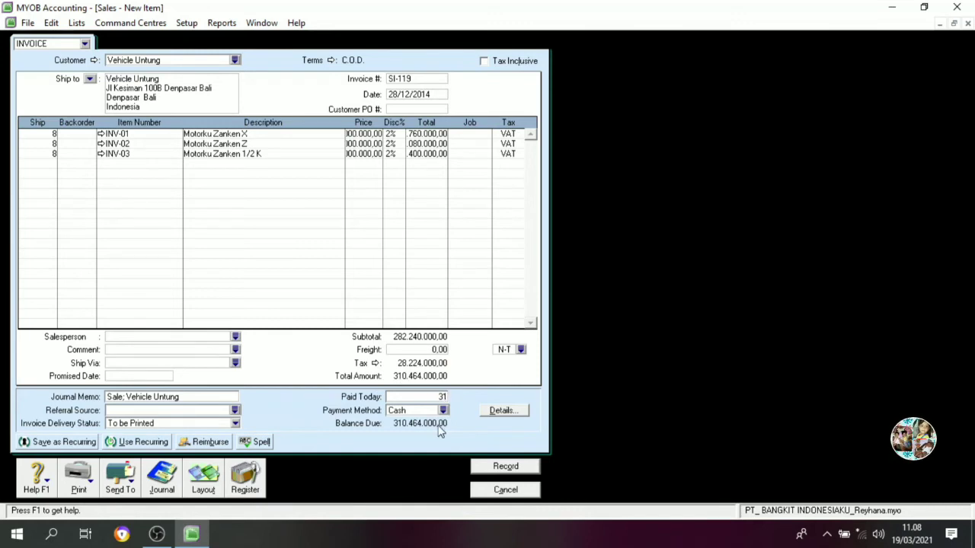
type("0.464")
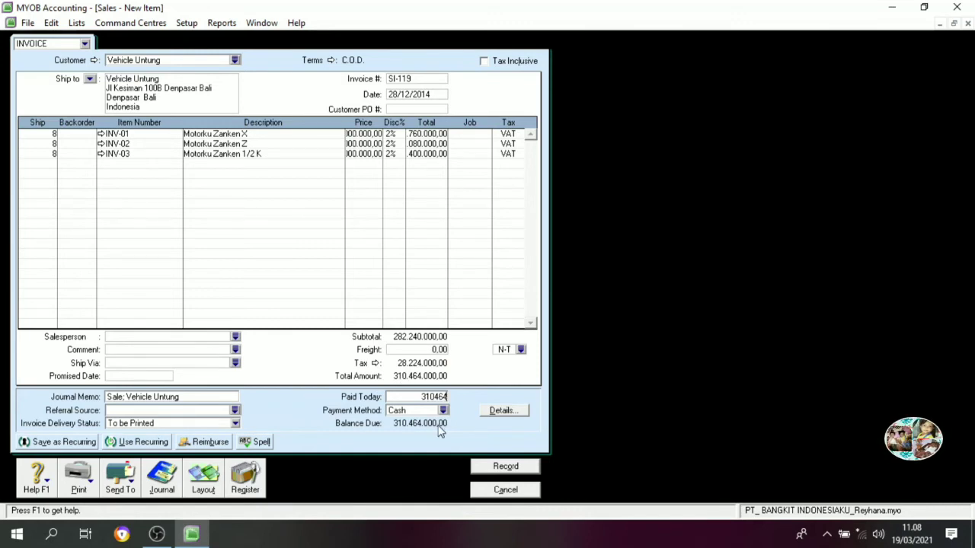
type(".000")
key("Tab")
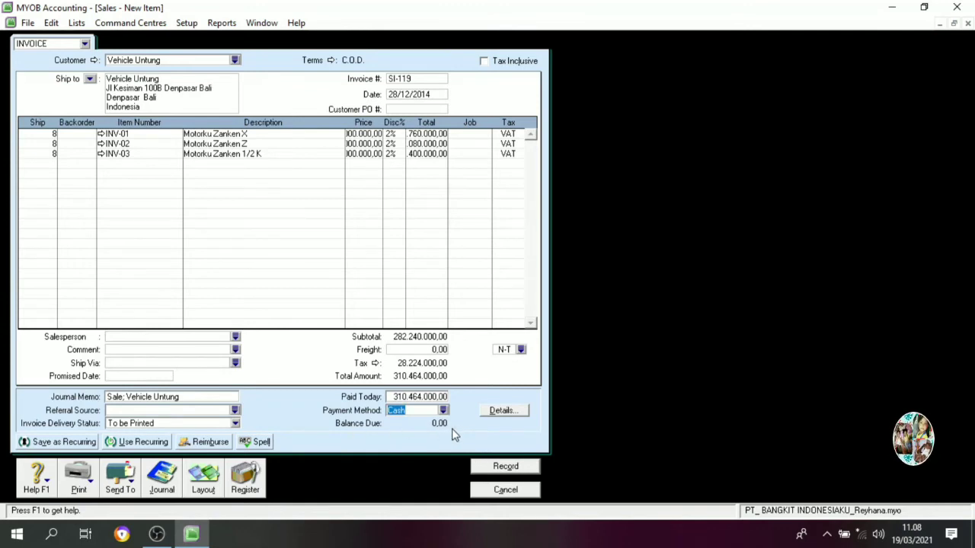
left_click(506, 472)
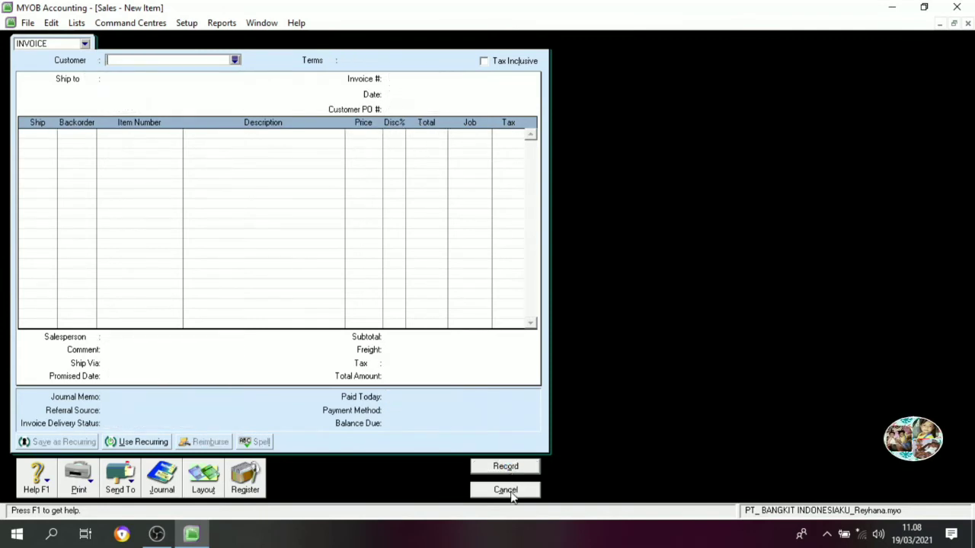
left_click(505, 490)
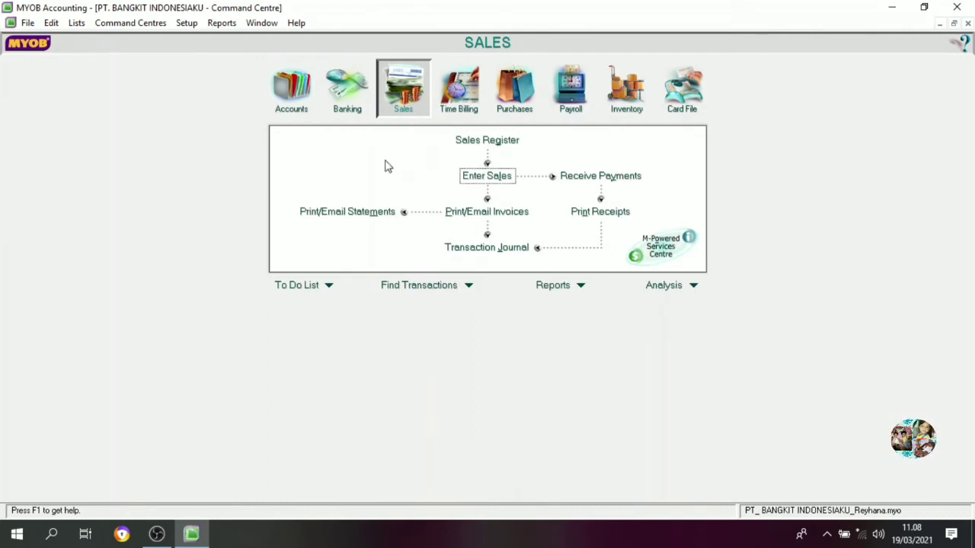
Start a customer payment receipt for Gema Motorku
left_click(565, 184)
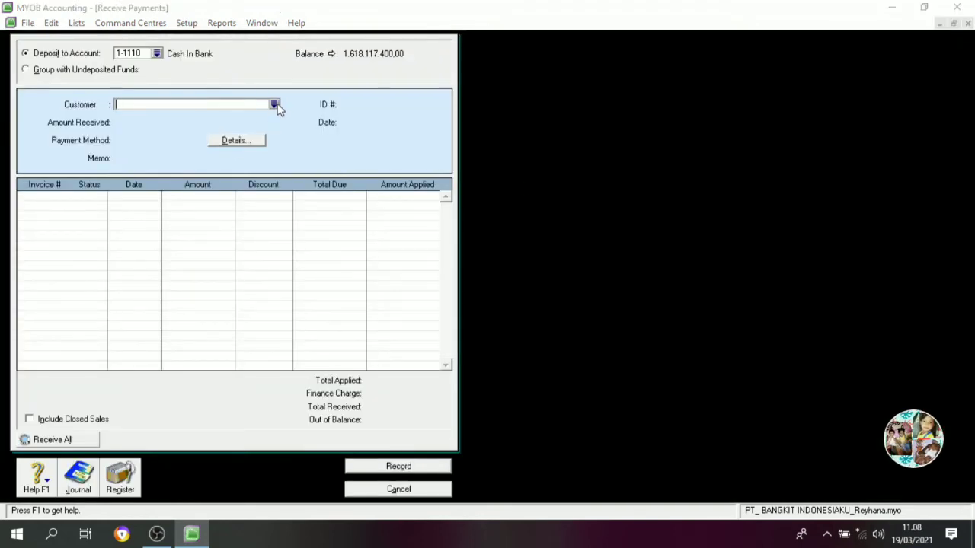
left_click(274, 104)
left_click(344, 192)
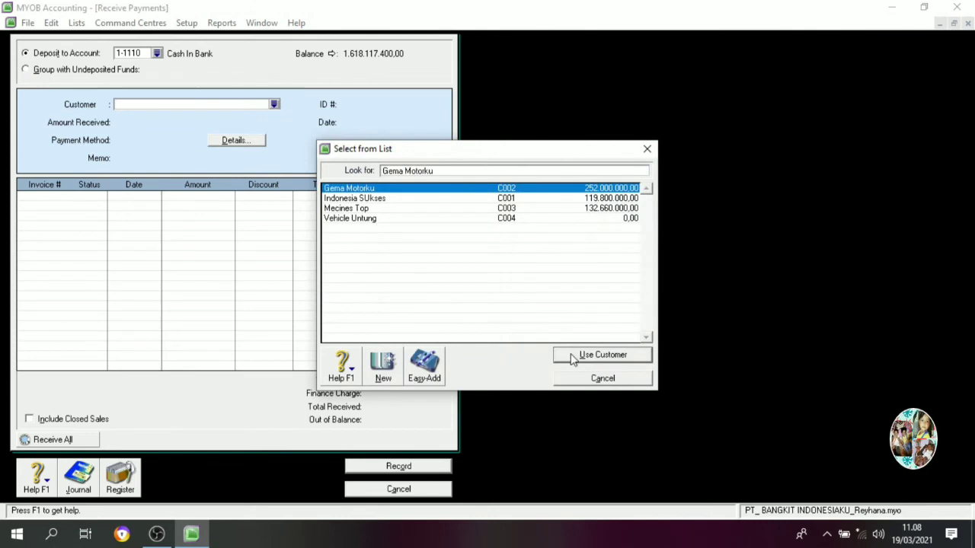
left_click(601, 354)
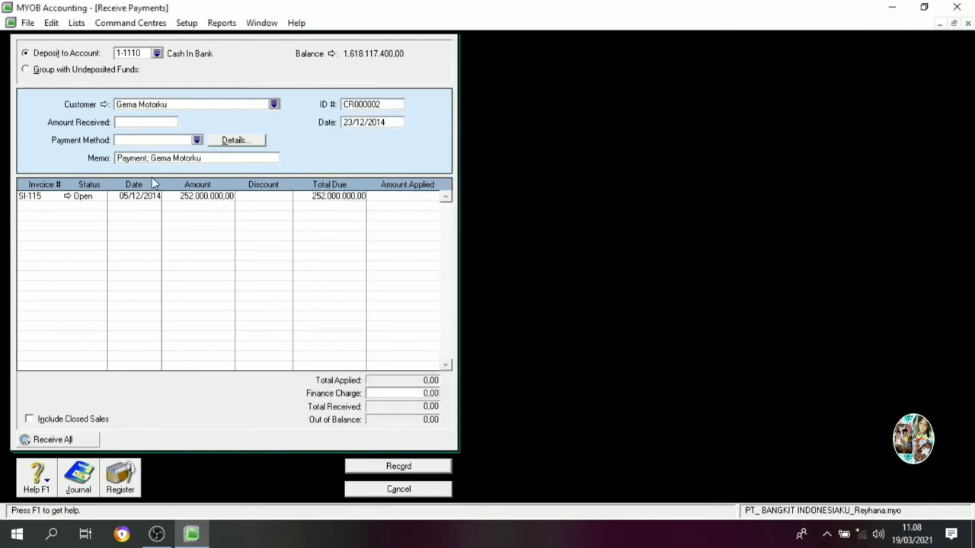
Set the receipt's ID to KM12-7 and its date to 29/12/2014
left_click(352, 104)
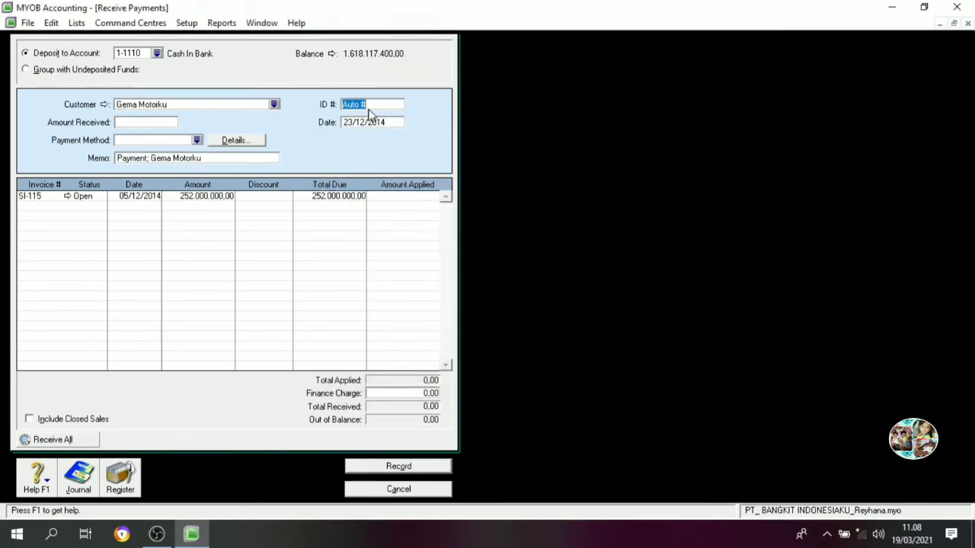
type("KM12-")
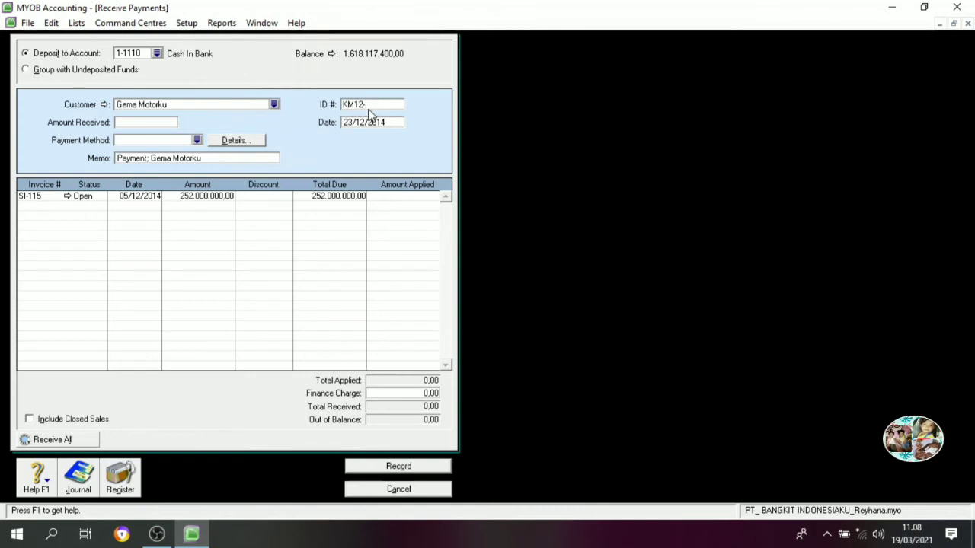
type("7")
key("Tab")
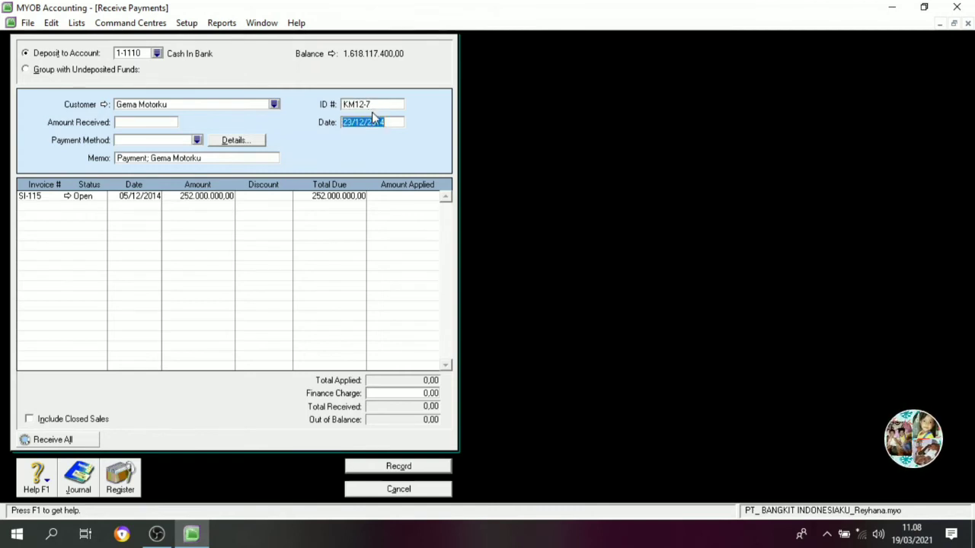
left_click(377, 121)
key("BackSpace")
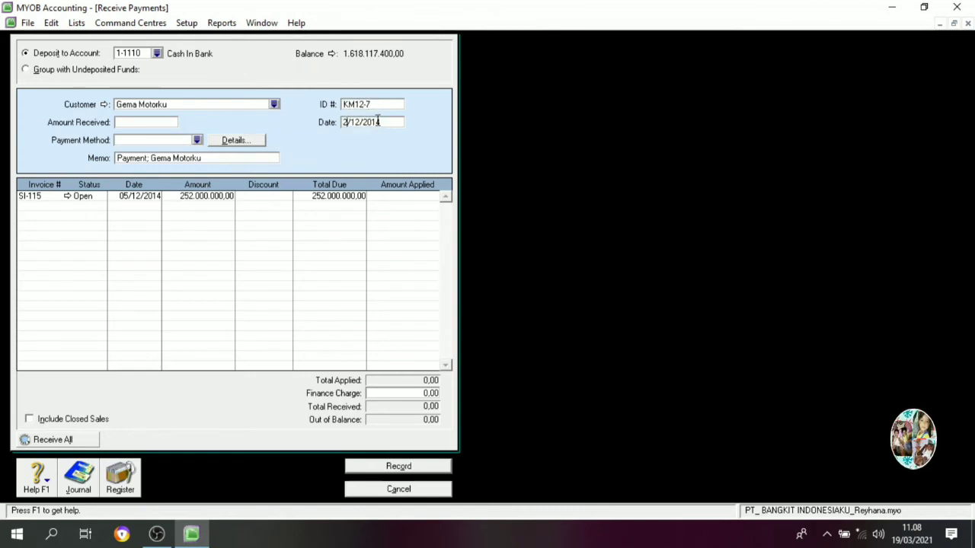
type("9")
key("Tab")
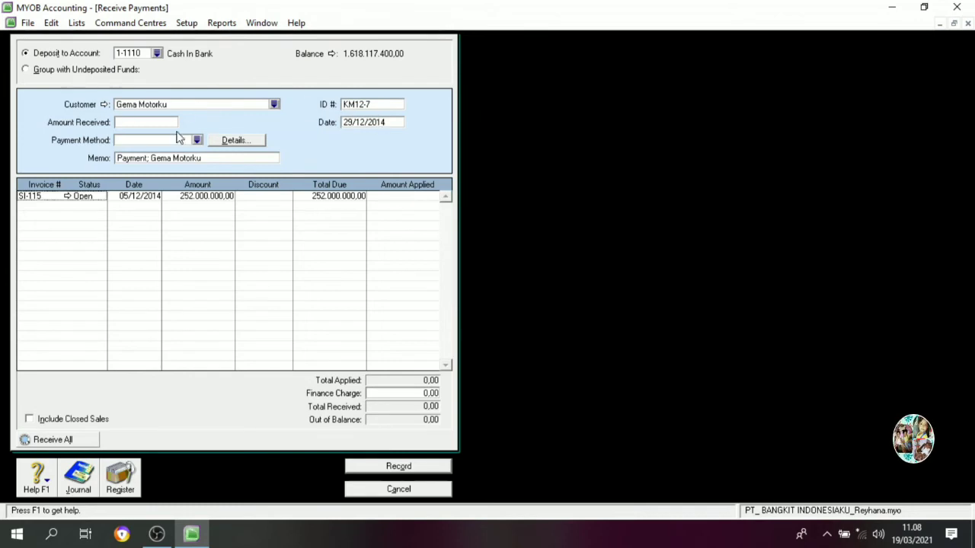
Enter 250480000 as the amount received, apply it to invoice SI-115 and record the payment
left_click(125, 123)
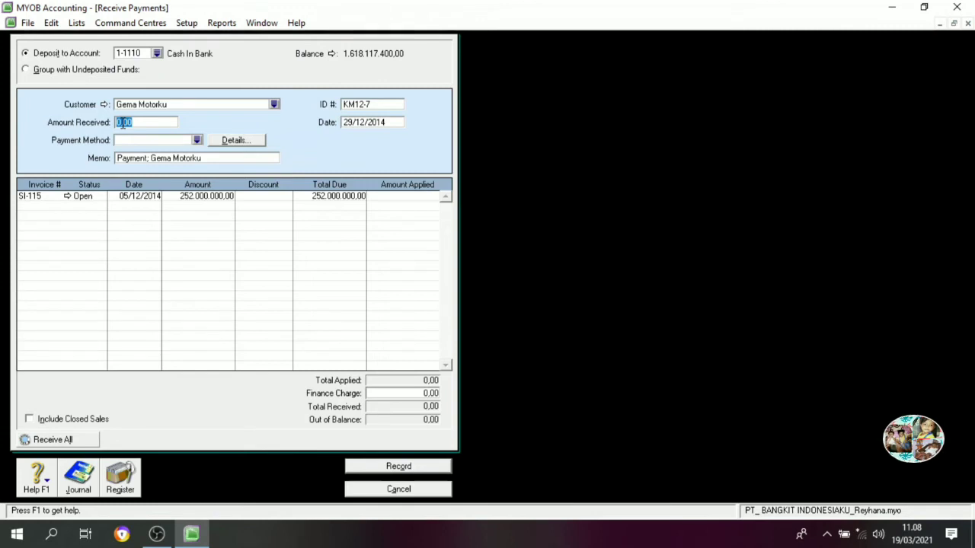
type("250")
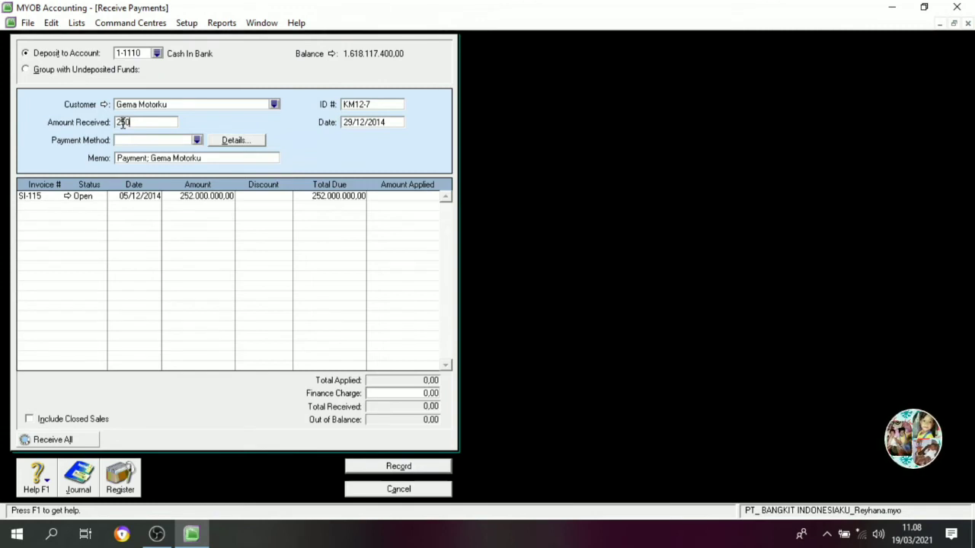
type("480")
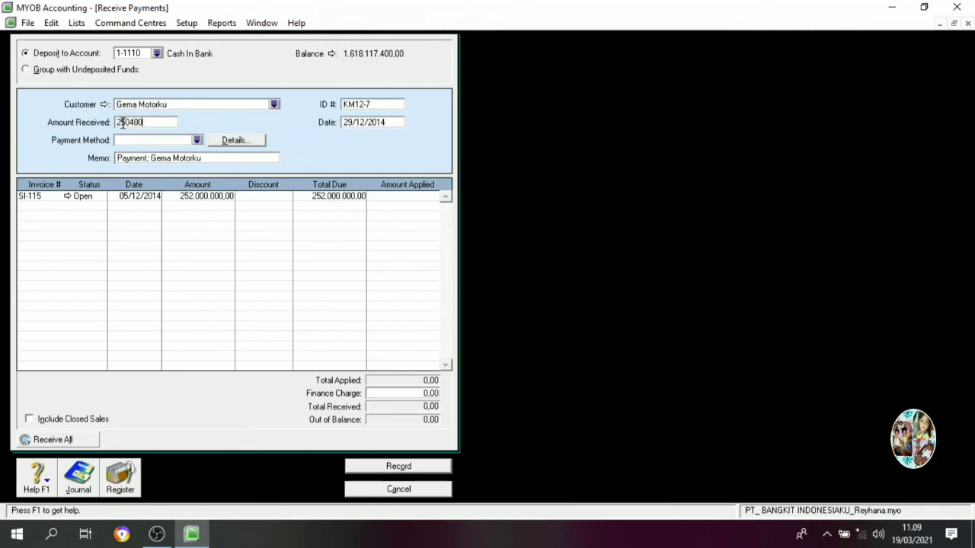
type("000")
key("Tab")
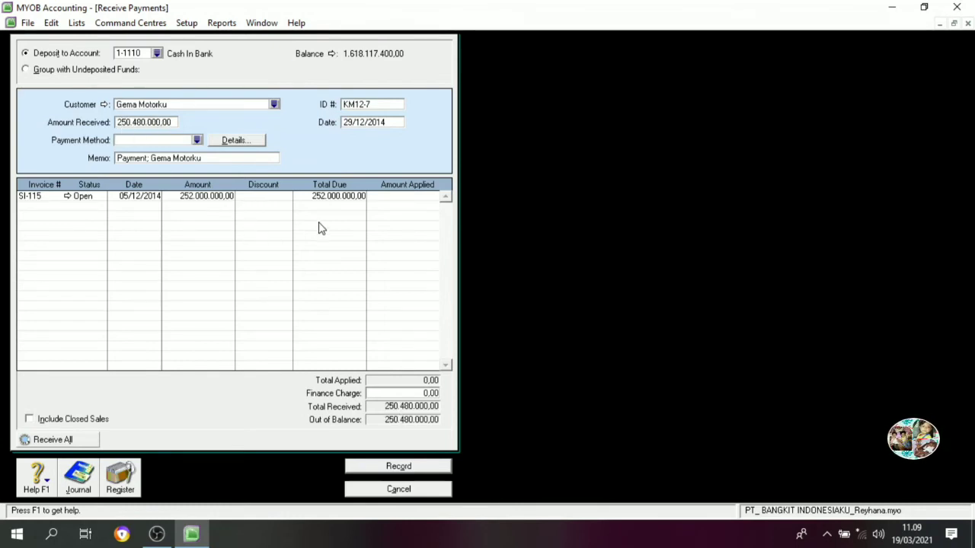
left_click(406, 197)
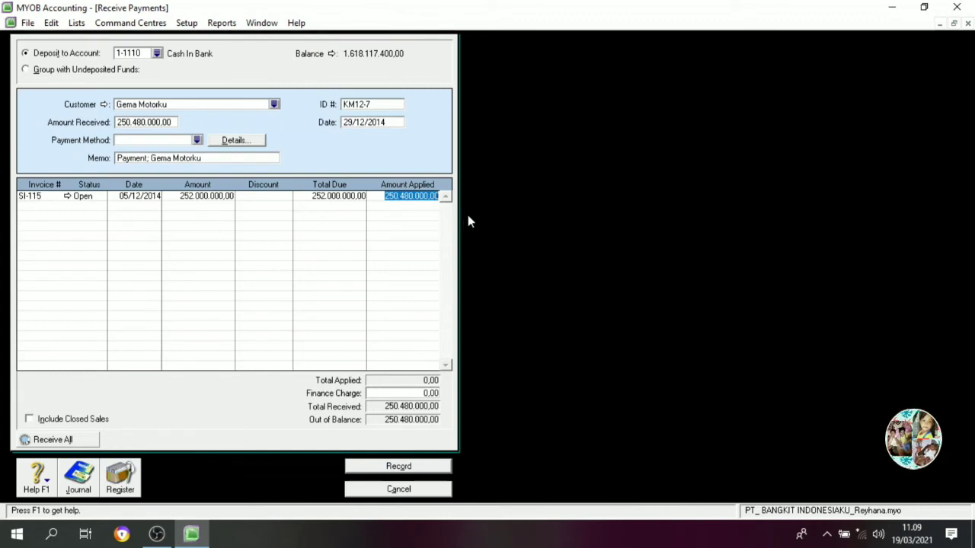
key("Tab")
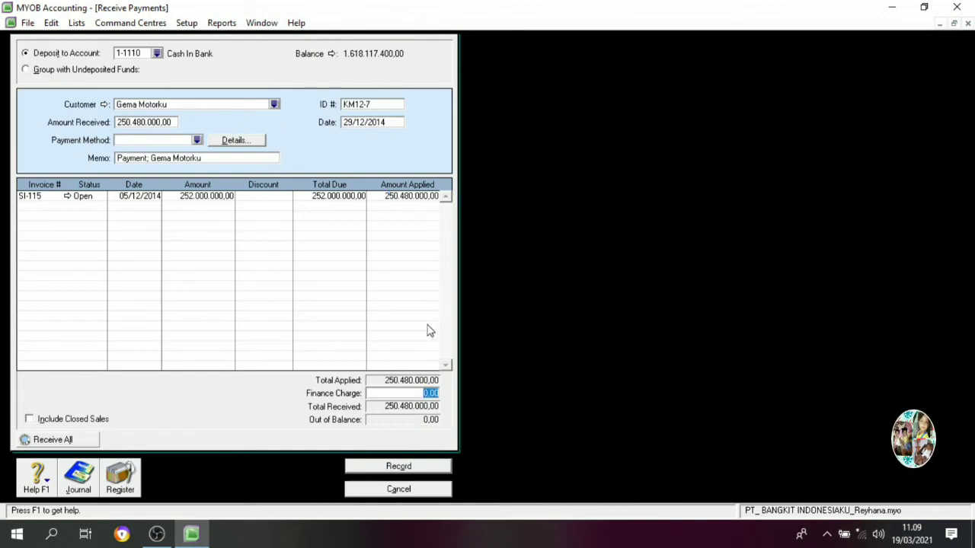
left_click(403, 467)
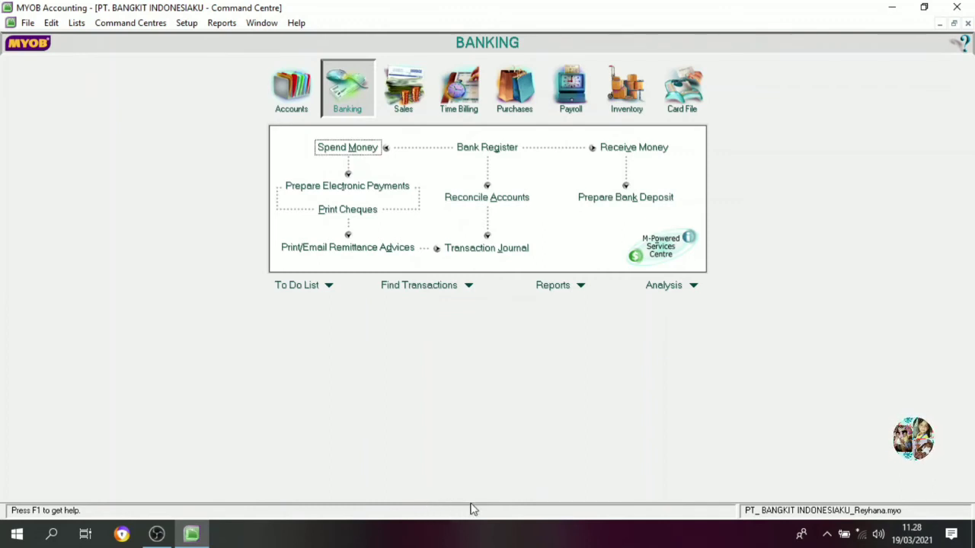
Open the Bank Register and set its date range from 01/12/2014 to 31/12/2014
left_click(481, 151)
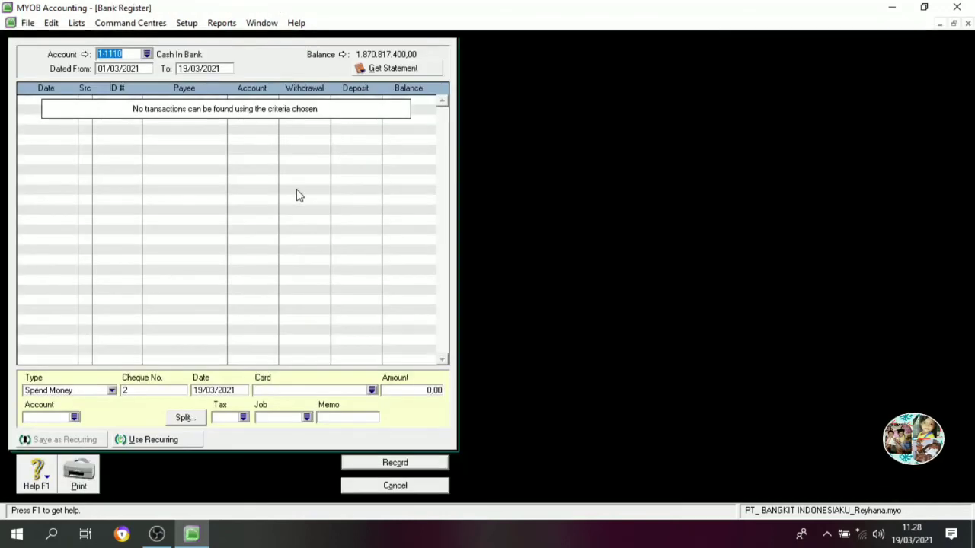
left_click(119, 70)
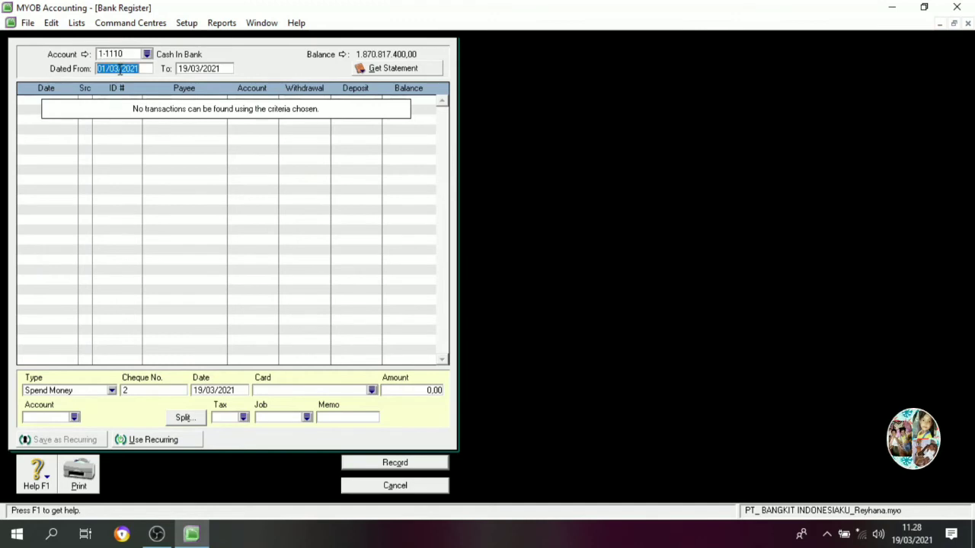
left_click(119, 69)
key("BackSpace")
key("BackSpace")
type("12")
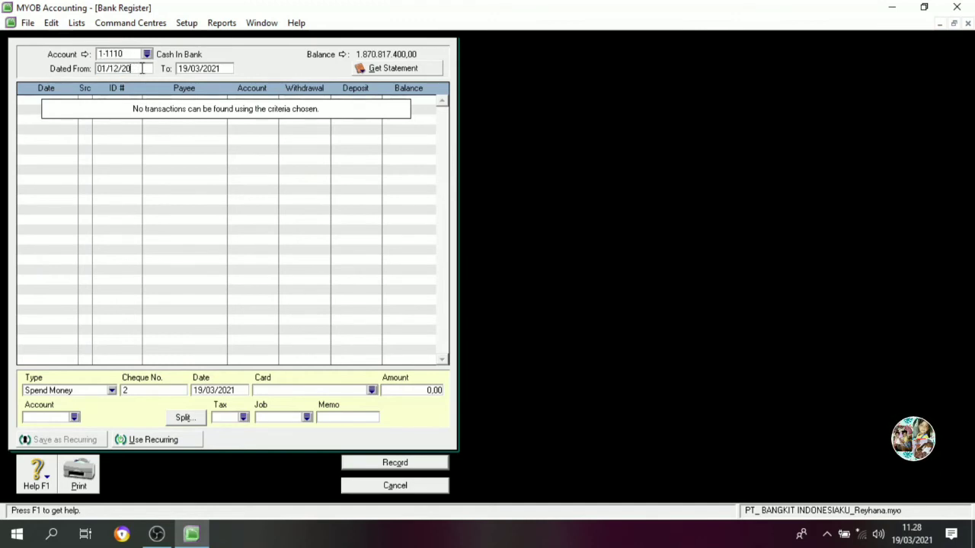
key("Tab")
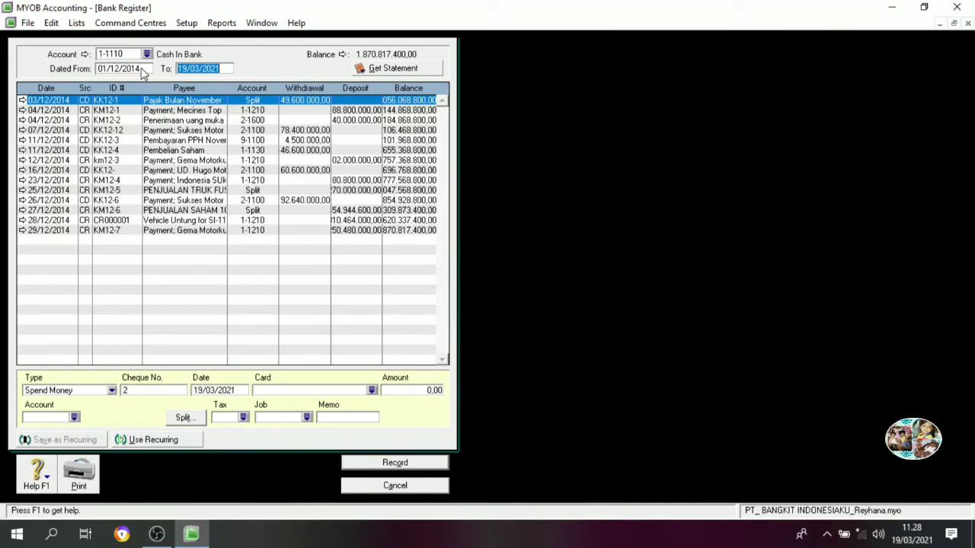
type("31/12")
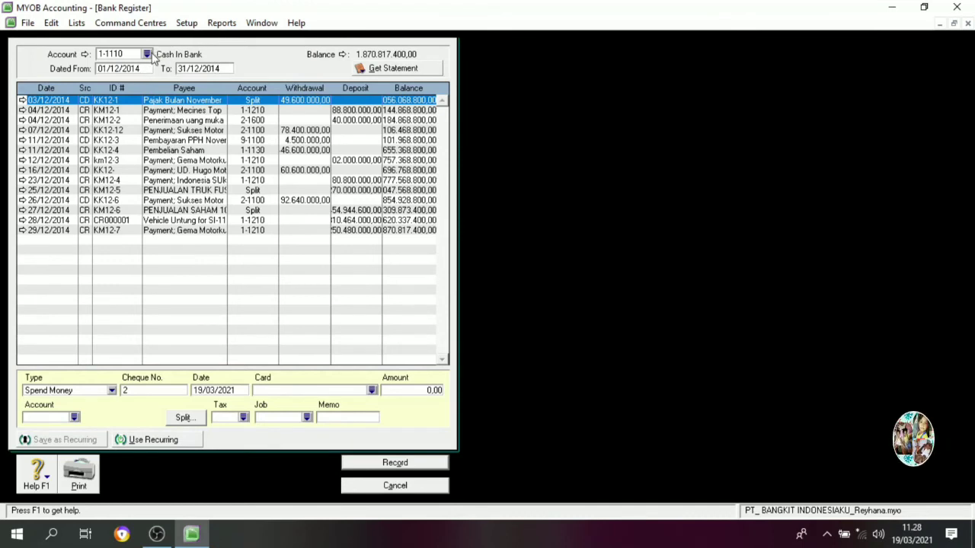
Switch the Bank Register to account 1-1120 Petty Cash
left_click(146, 54)
left_click(410, 199)
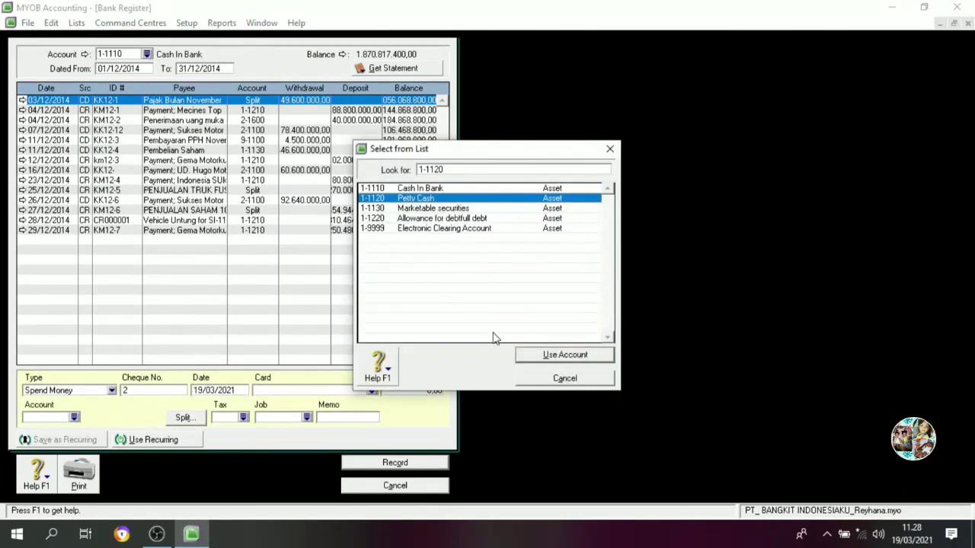
left_click(534, 354)
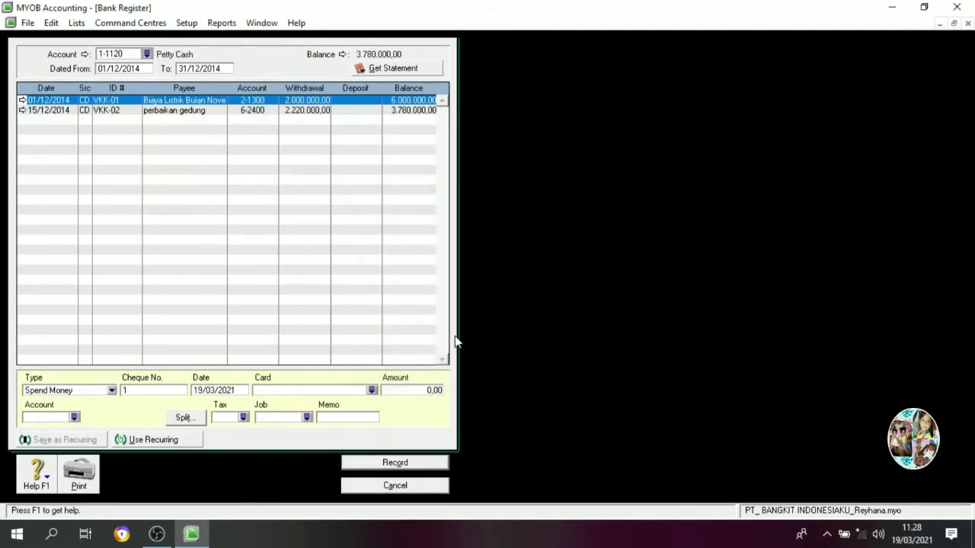
Set the new register entry's type to Receive Money and its ID to KK12-7
left_click(112, 392)
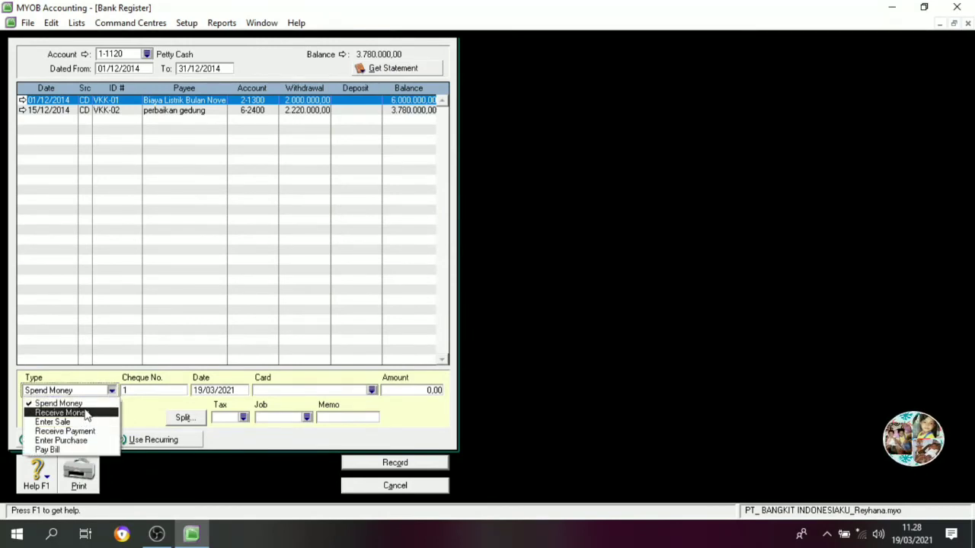
left_click(107, 412)
left_click(163, 391)
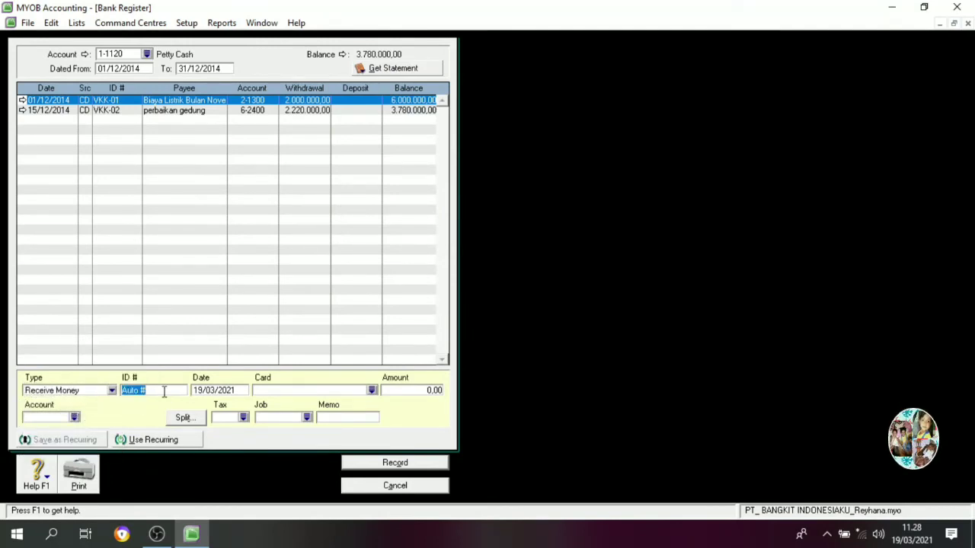
type("kk")
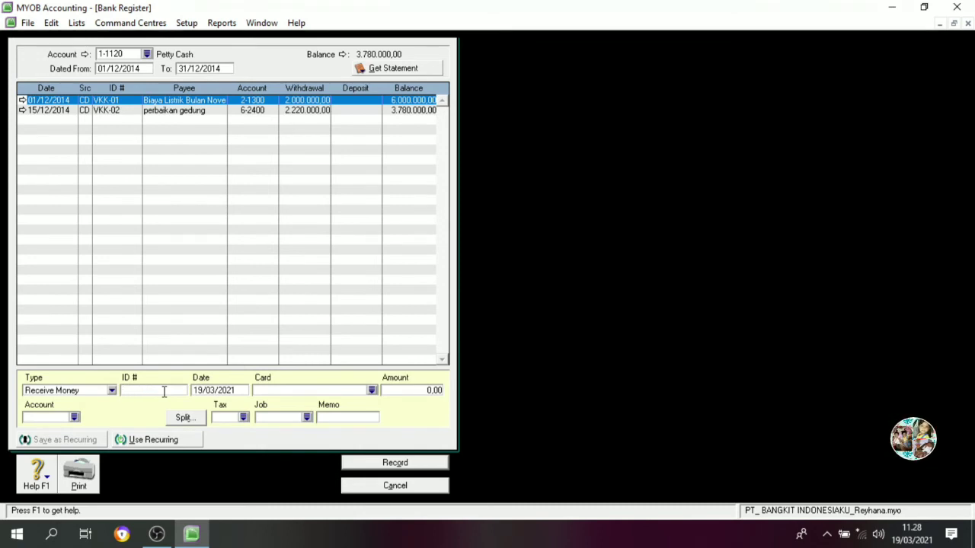
type("KK12-7")
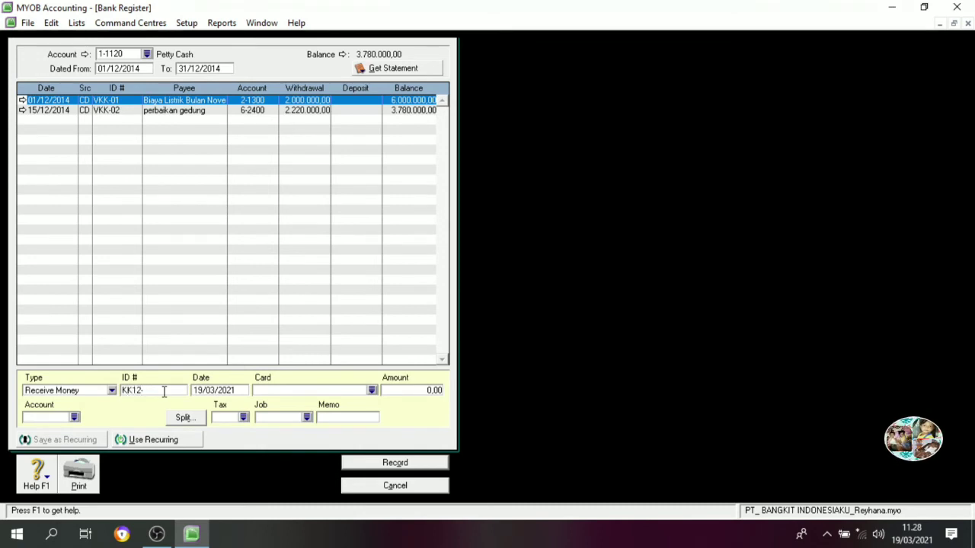
Date the petty cash entry 30/12/2014 and set its amount to 4.220.000
left_click(203, 393)
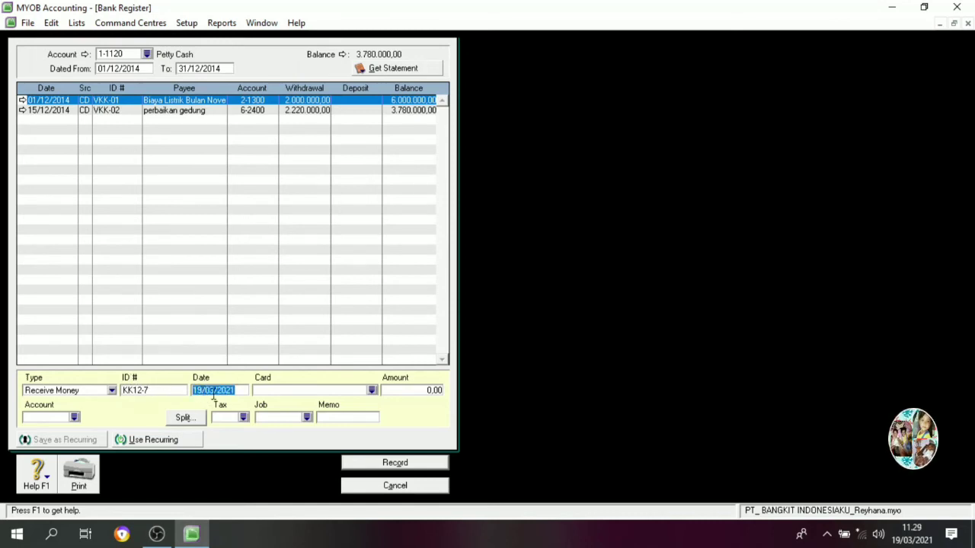
type("30/1")
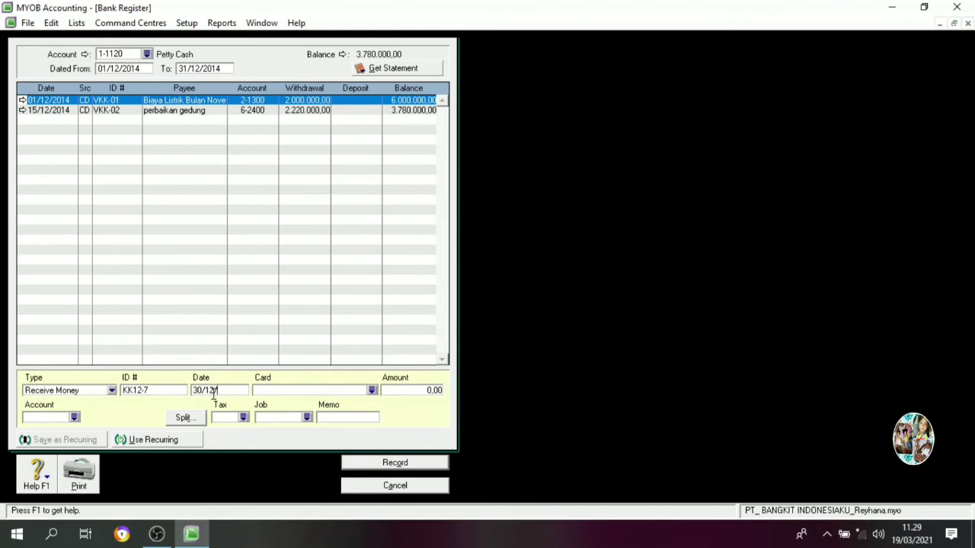
type("2/2014")
key("Tab")
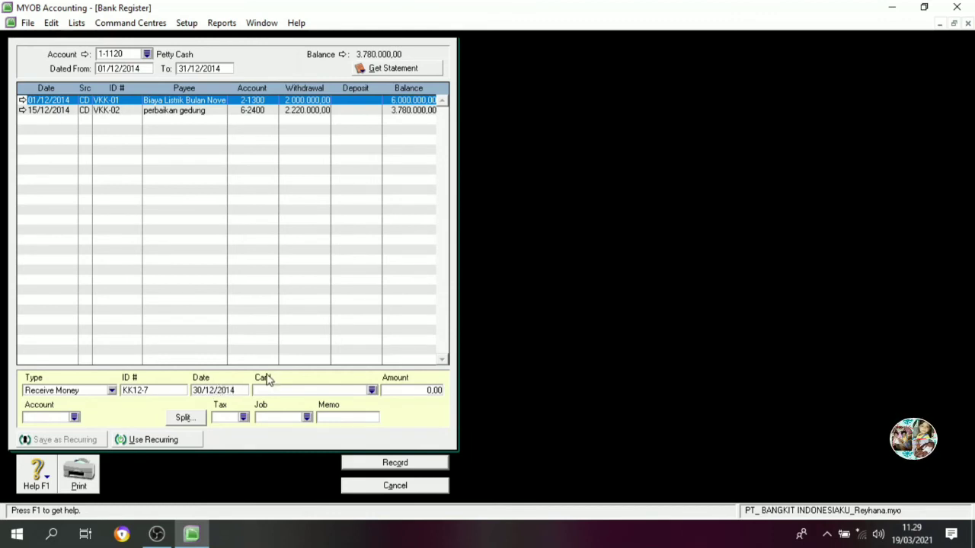
left_click(417, 392)
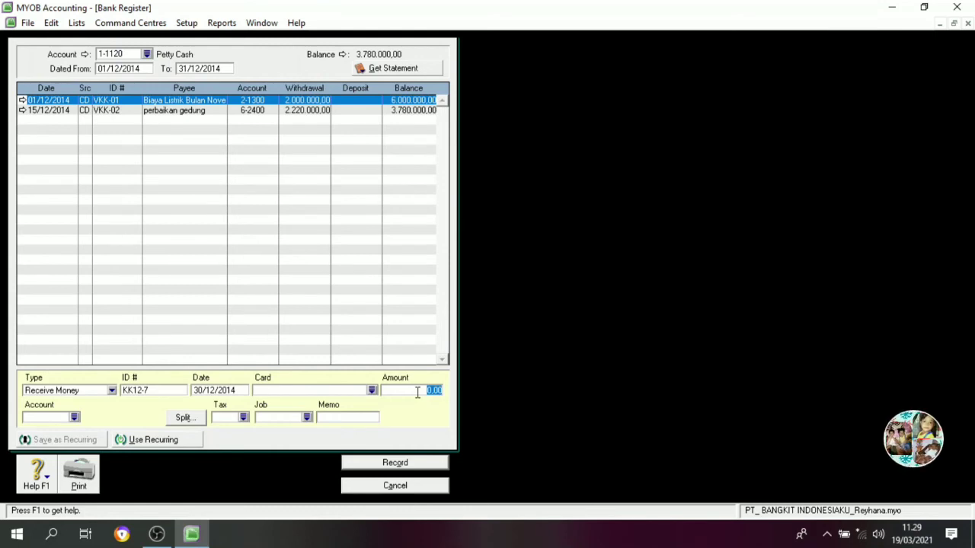
type("4.")
type("22")
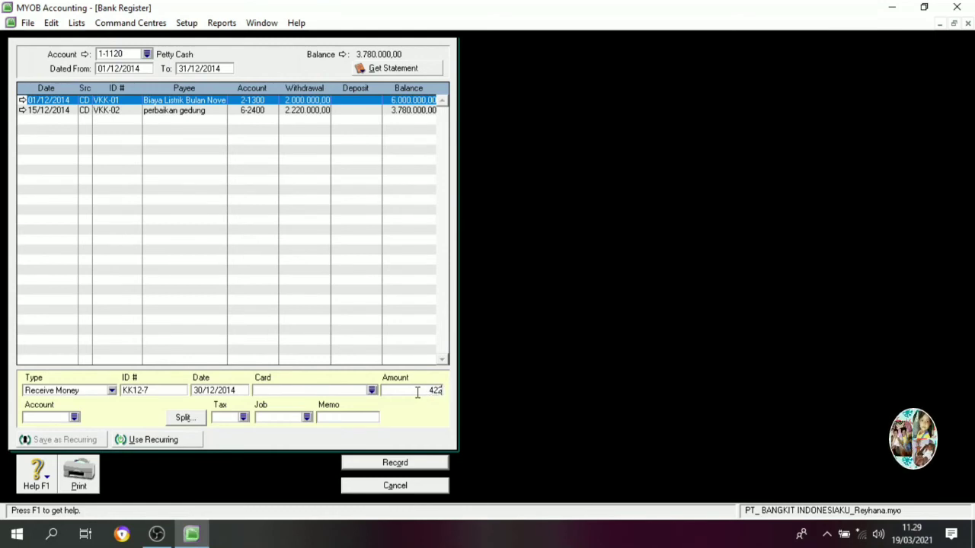
type("0.000")
key("Tab")
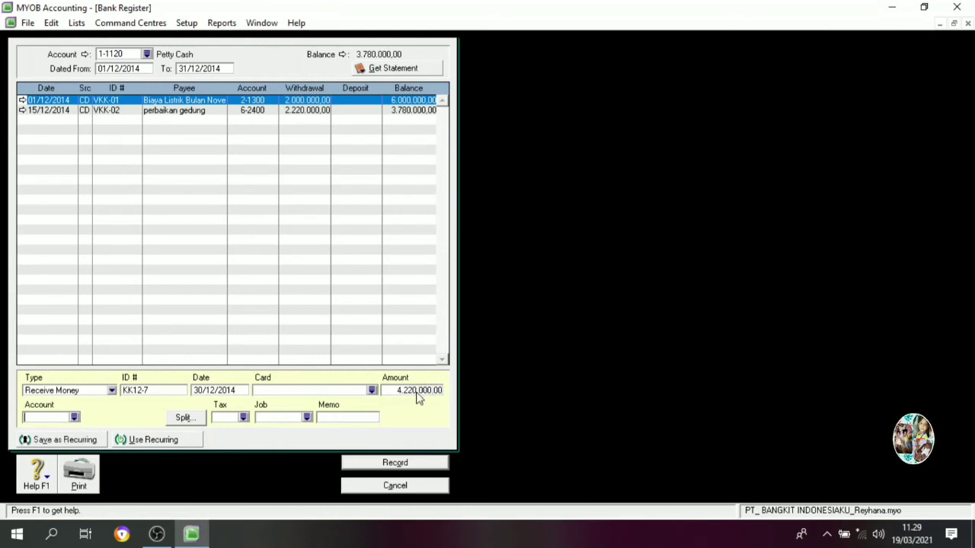
Allocate the petty cash entry to account 1-1110 Cash In Bank
type("4")
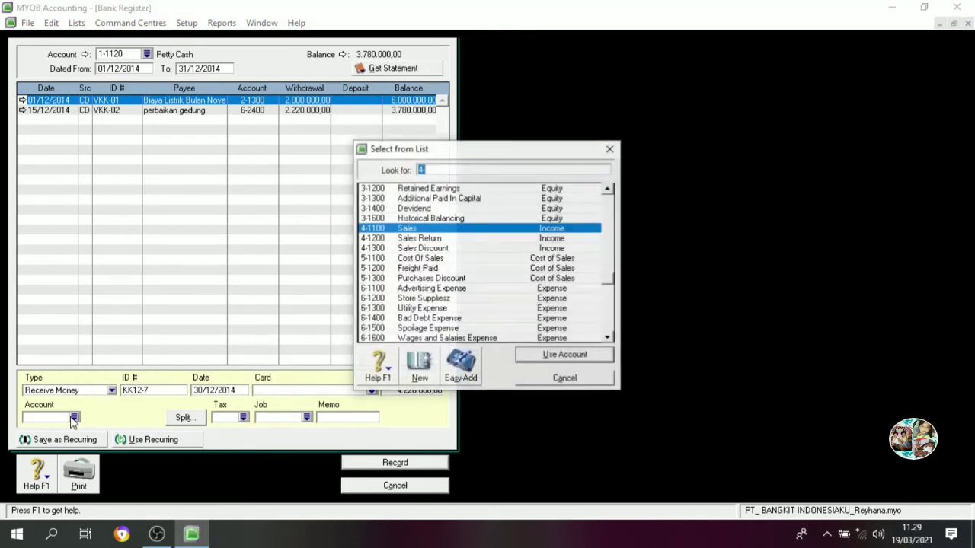
scroll(436, 216, "up", 5)
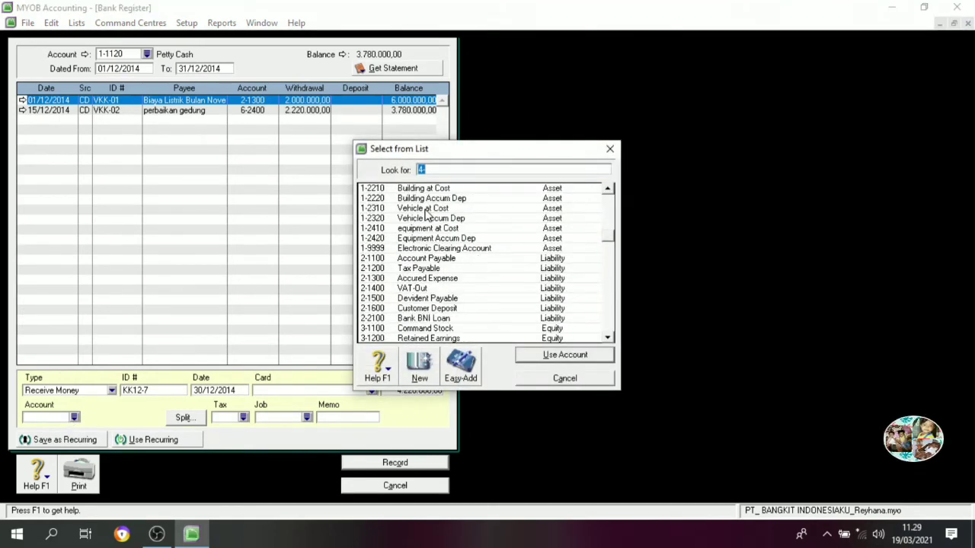
scroll(426, 214, "up", 4)
left_click(434, 192)
left_click(556, 356)
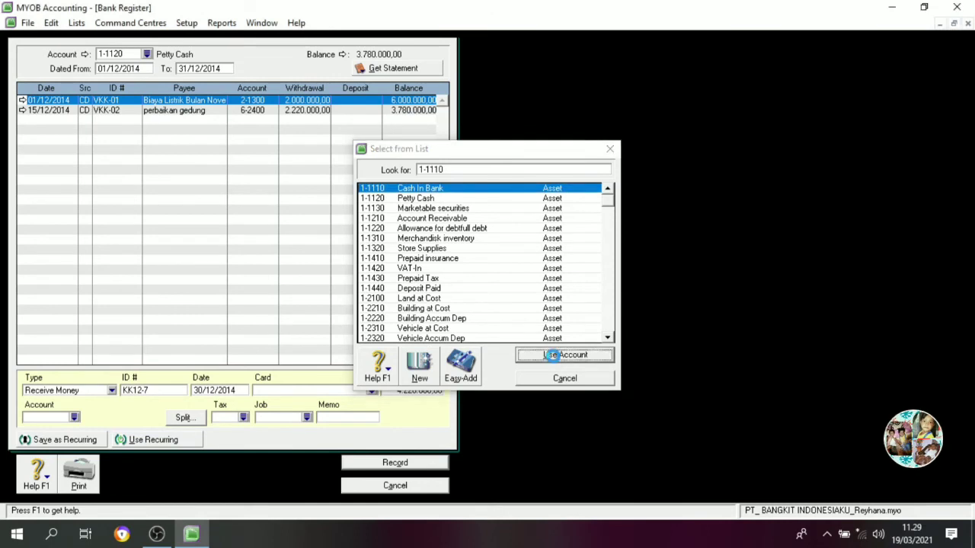
Enter the memo "Pengisian kas kecil" and record the petty cash entry
left_click(330, 416)
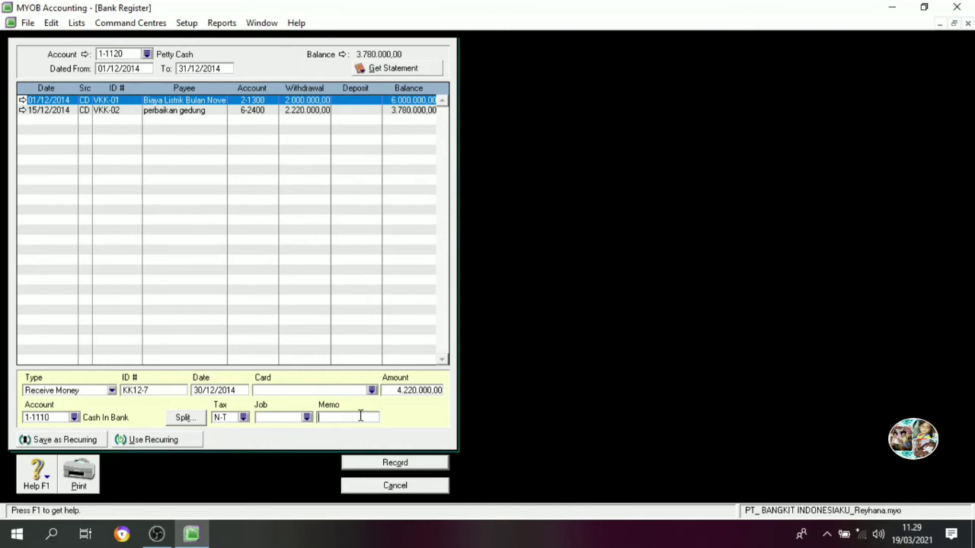
type("Pengisi")
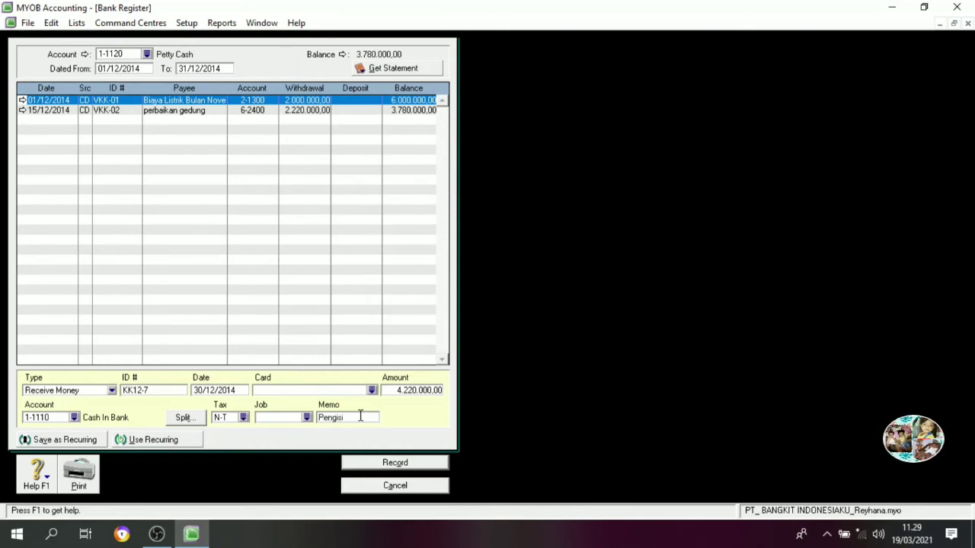
type("an")
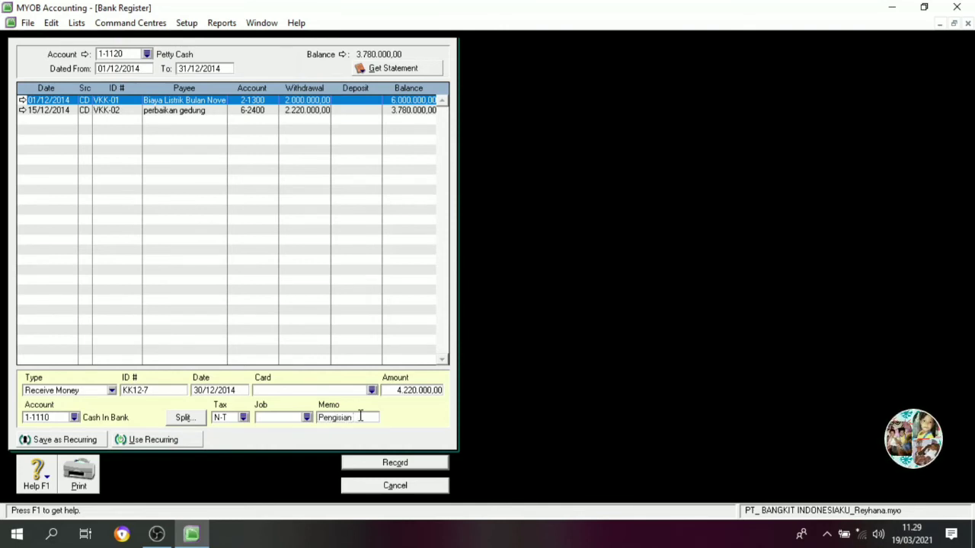
type(" a")
type("kas")
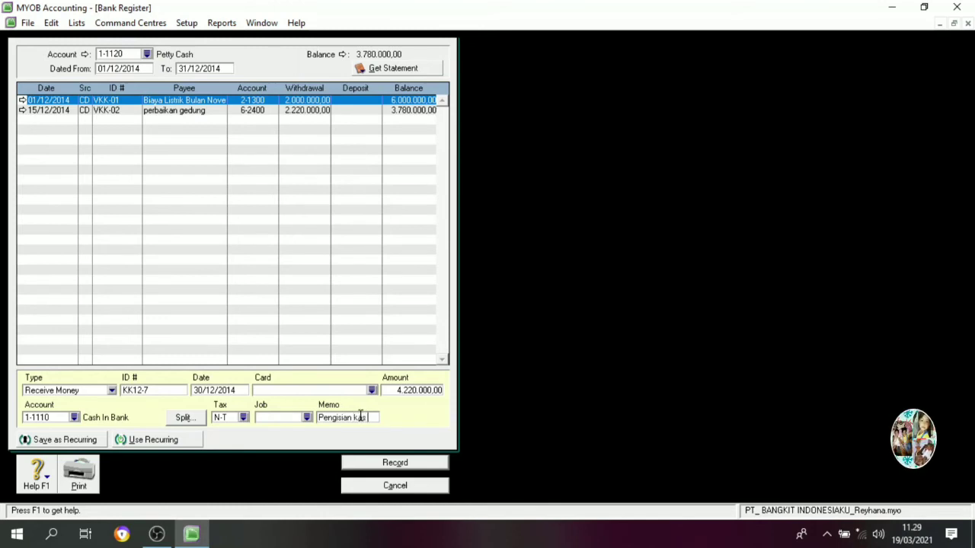
type(" kecil")
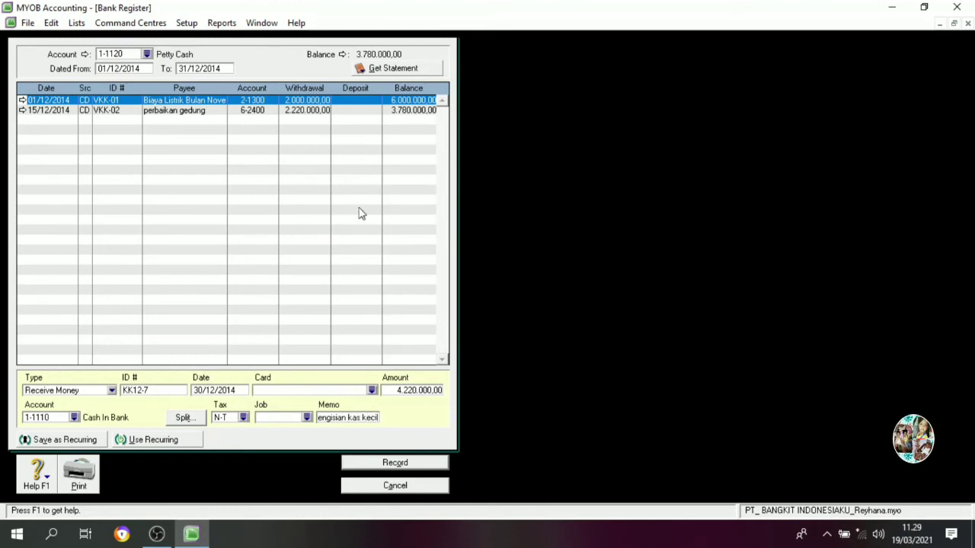
key("Tab")
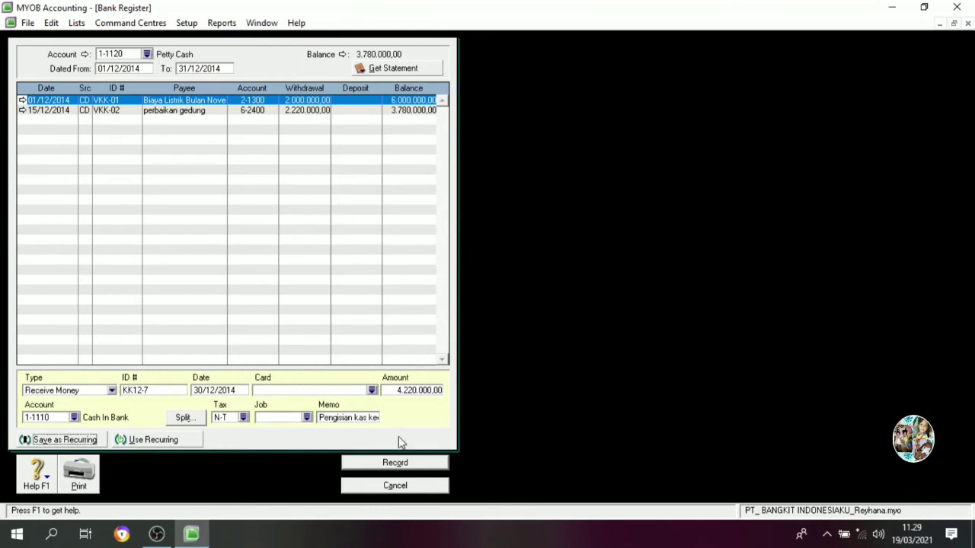
left_click(400, 465)
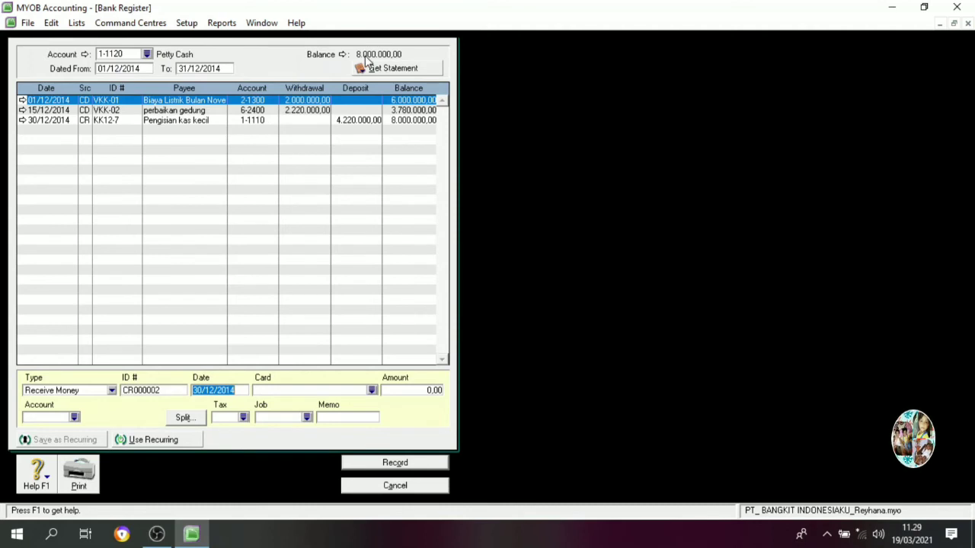
Void the blank deposit CR000002 and delete the voided transaction from the petty cash register
left_click(399, 467)
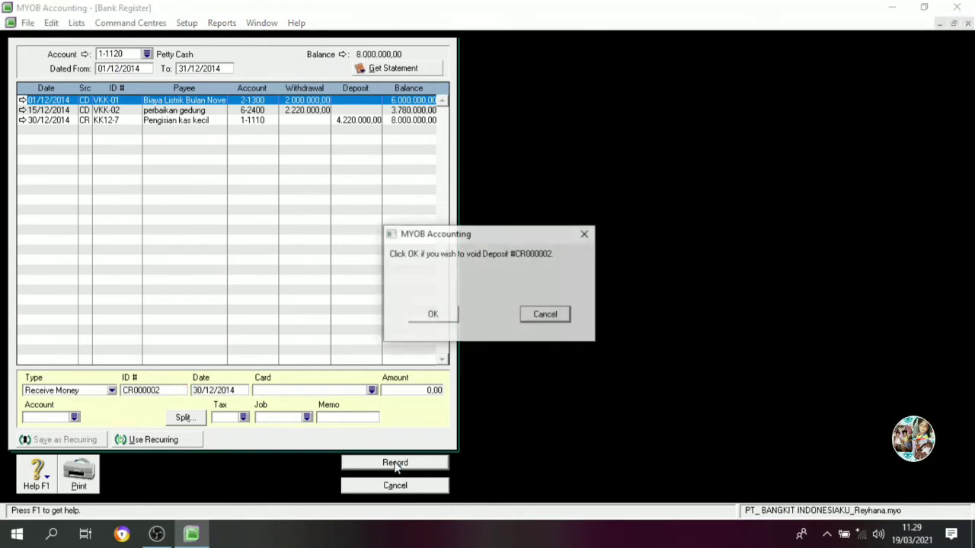
left_click(444, 314)
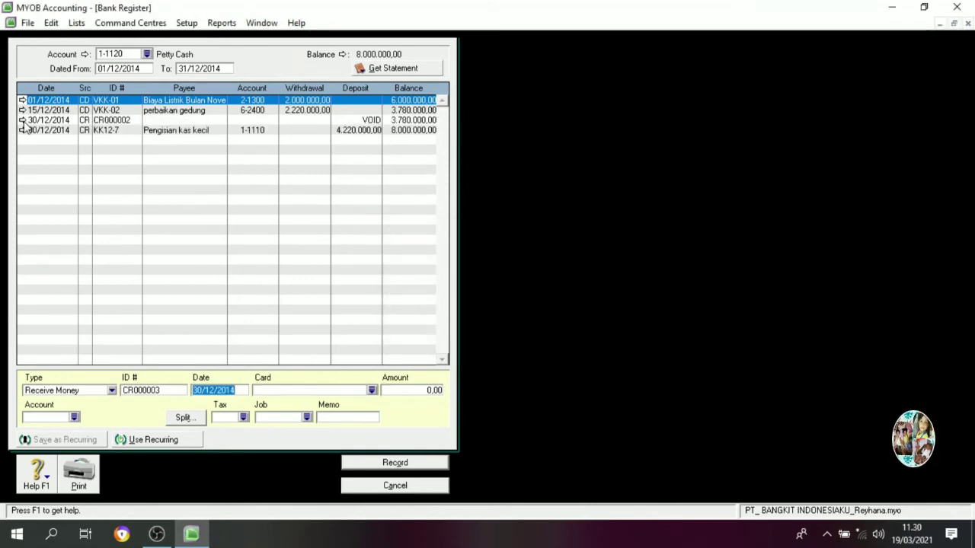
left_click(57, 123)
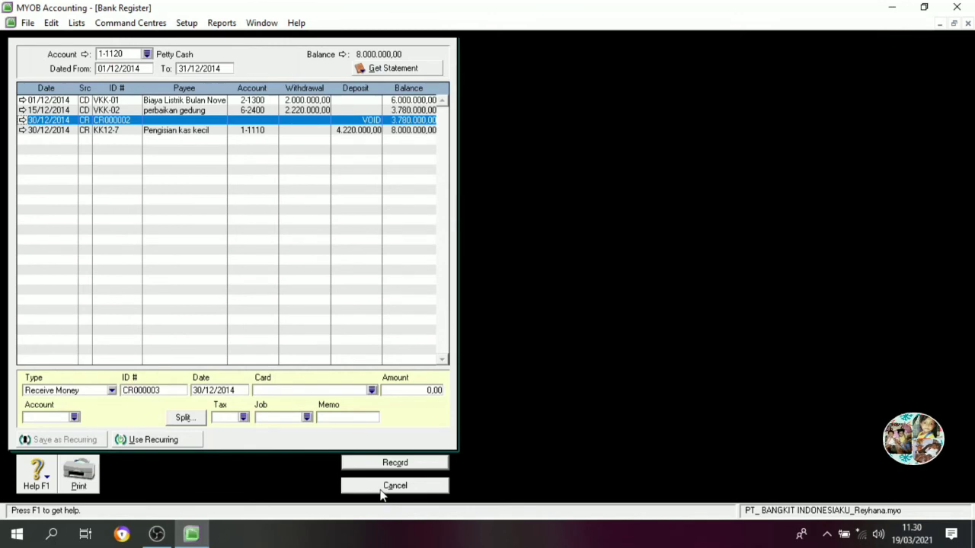
left_click(22, 121)
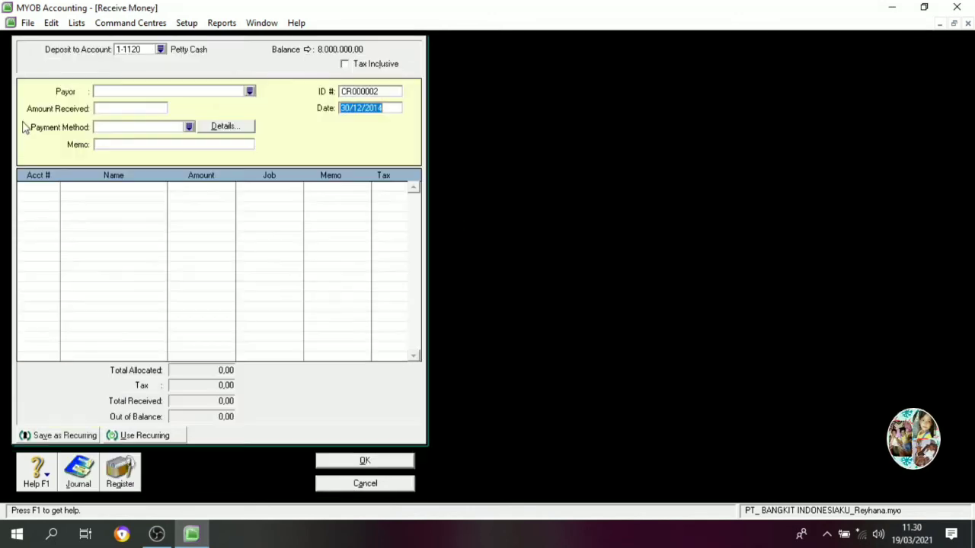
right_click(297, 133)
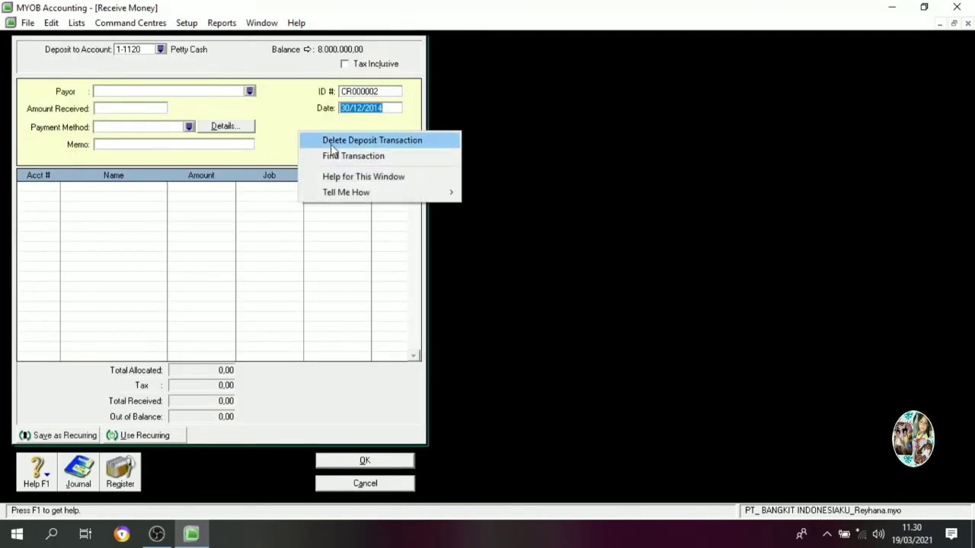
left_click(332, 143)
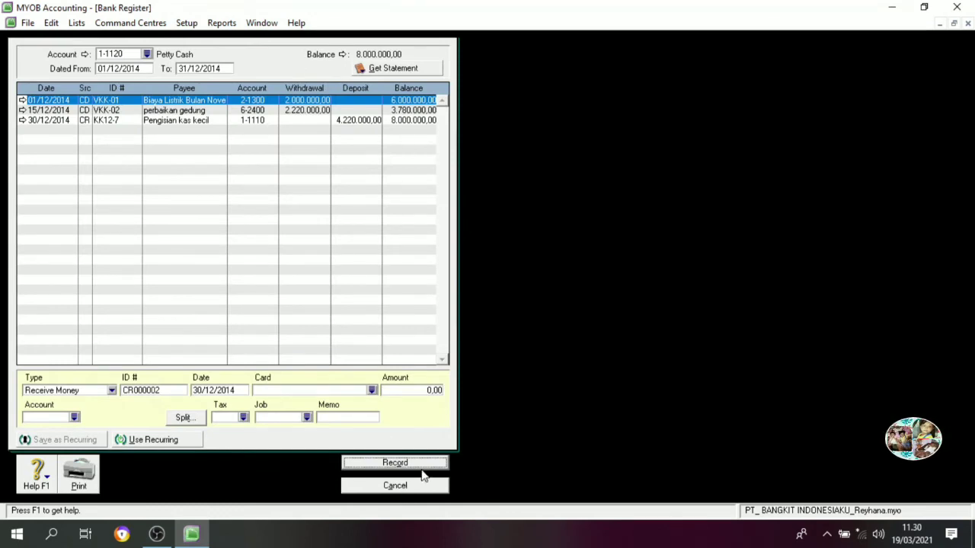
Close the Bank Register and start a Spend Money entry from Cash In Bank with cheque number kk12-8
left_click(405, 487)
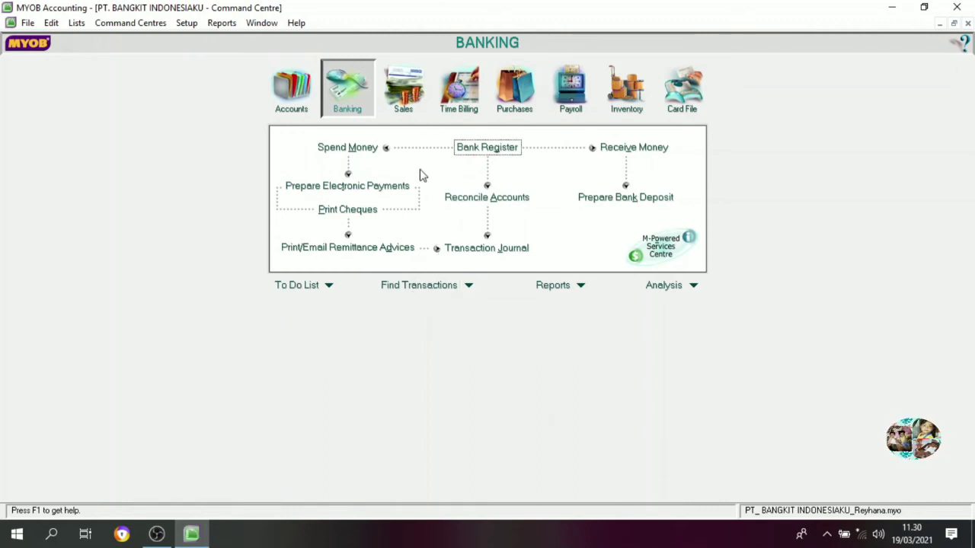
left_click(347, 148)
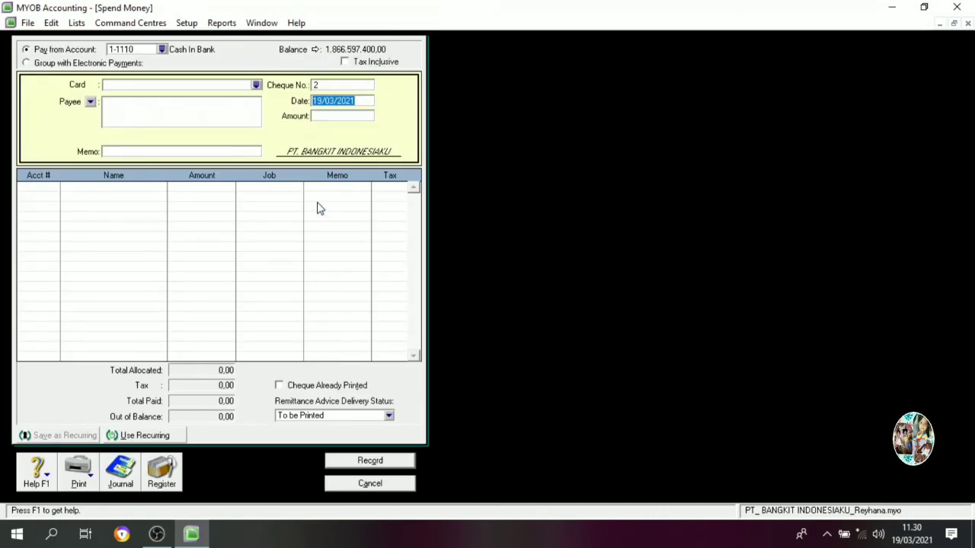
left_click(365, 85)
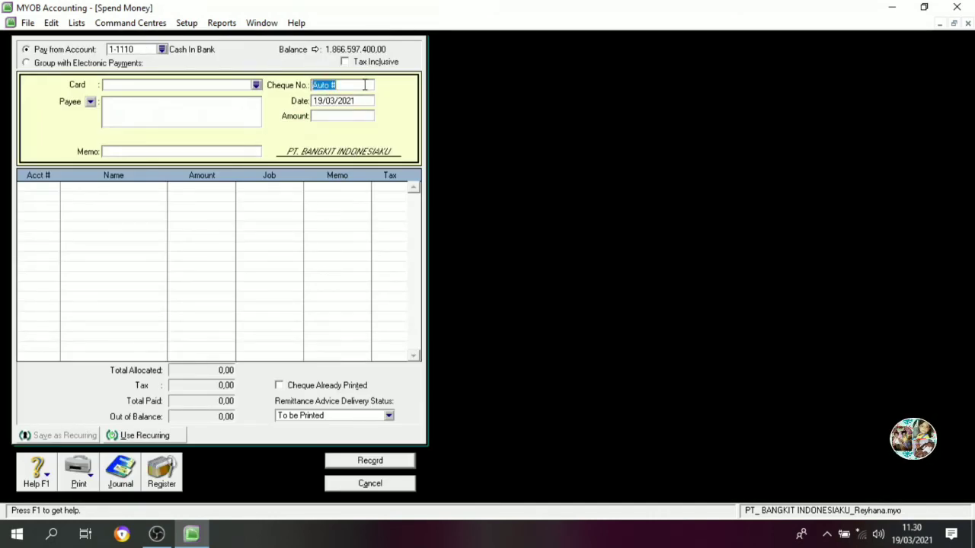
type("kk12")
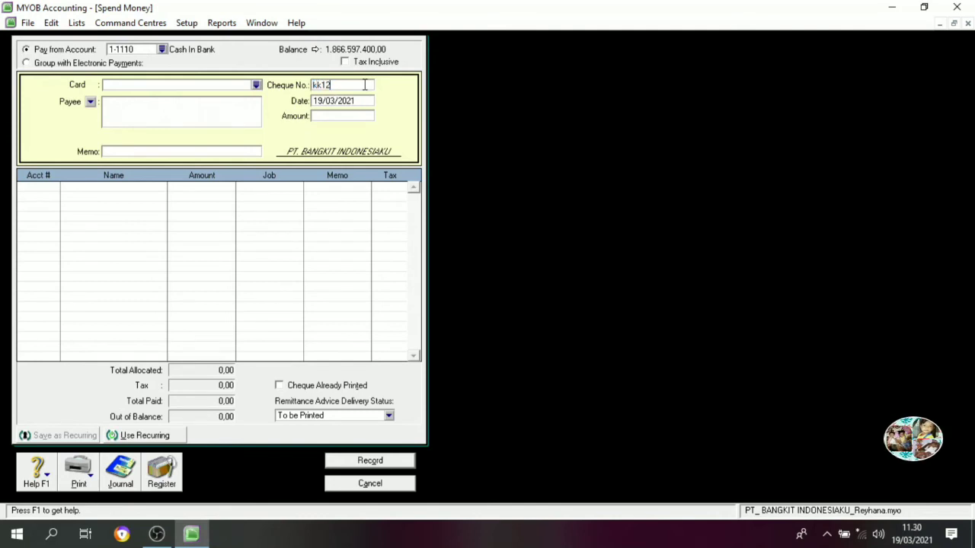
type("-")
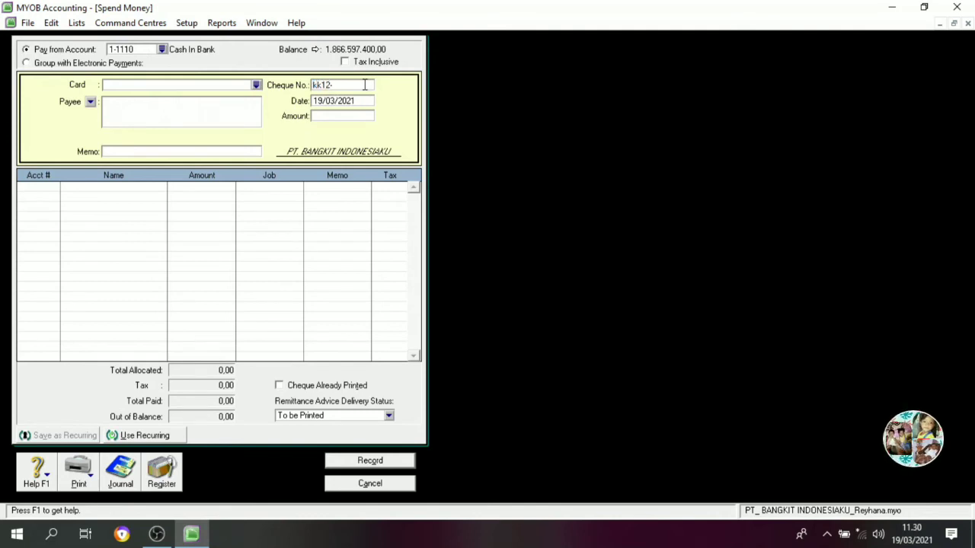
type("8")
key("Tab")
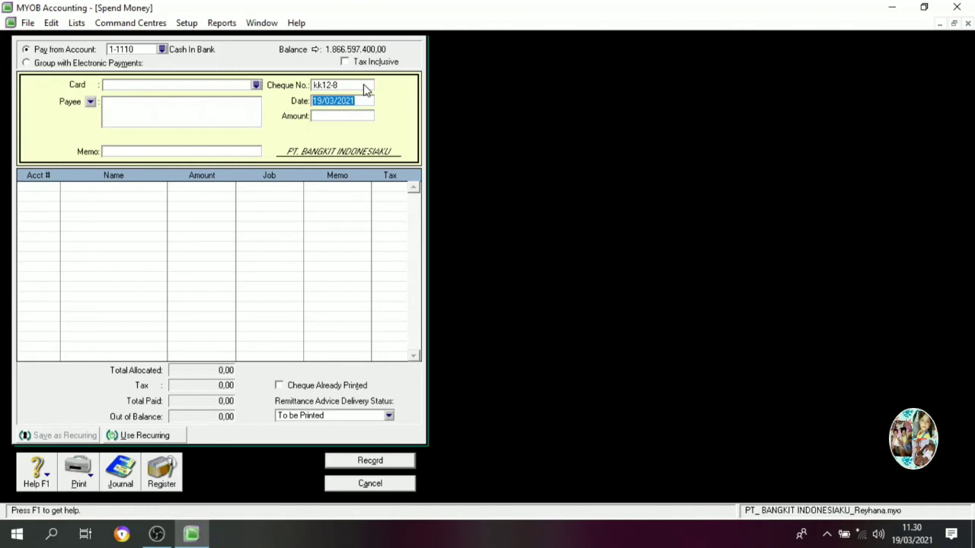
Date the payment 31/12/2014 and set its amount to 37200000
type("31/12/2")
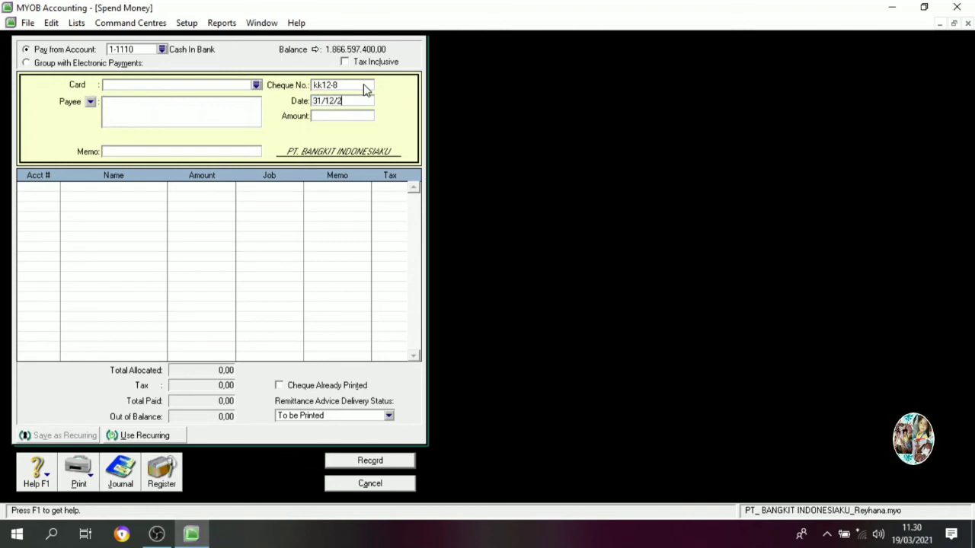
type("014")
key("Tab")
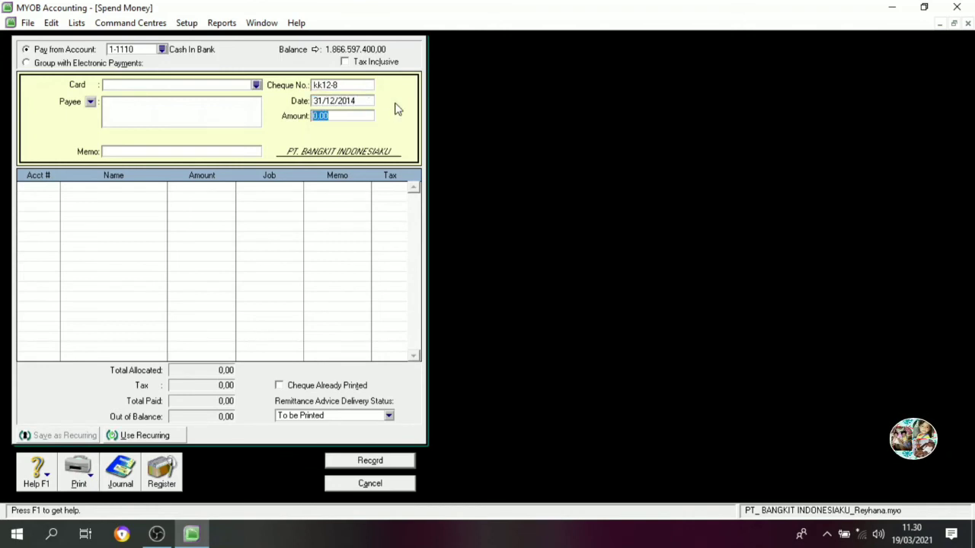
type("37200000")
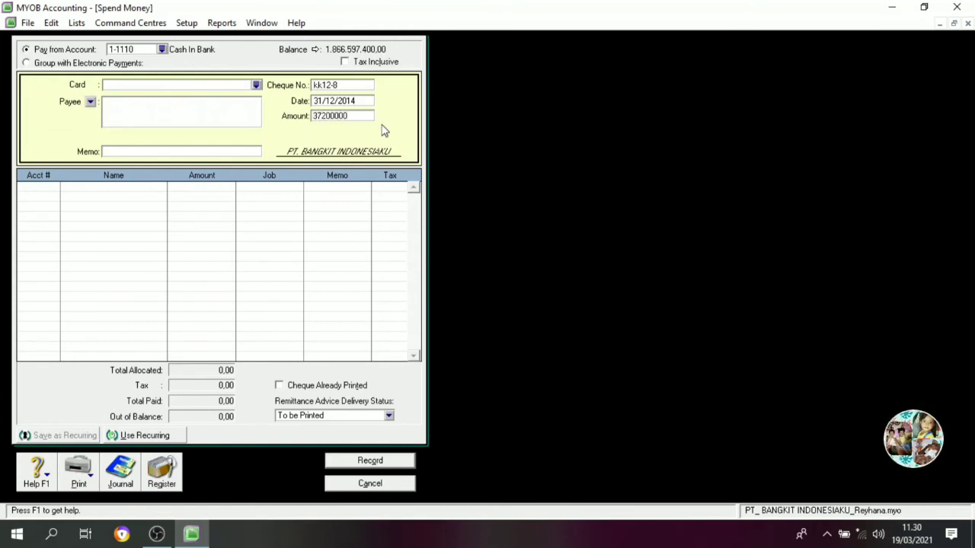
key("Tab")
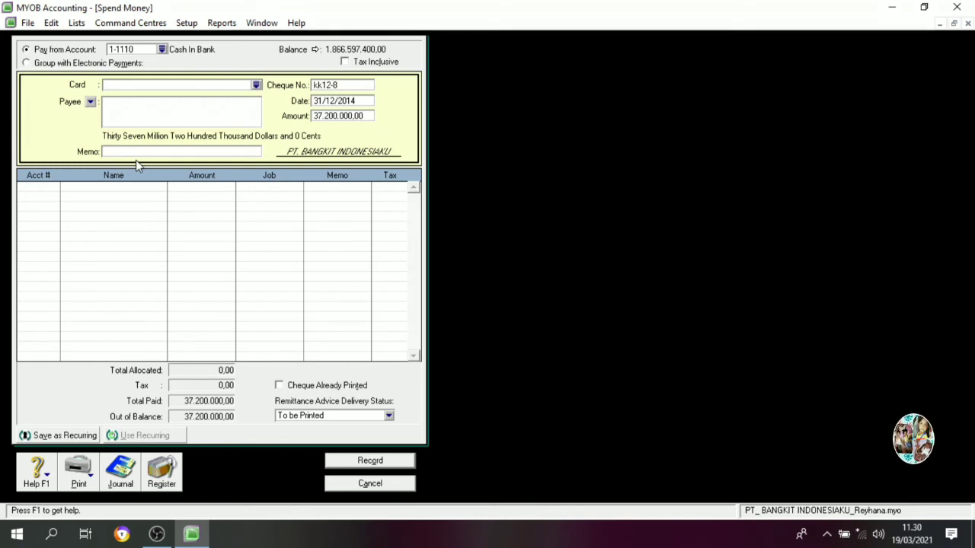
type("beban")
key("BackSpace")
key("BackSpace")
key("BackSpace")
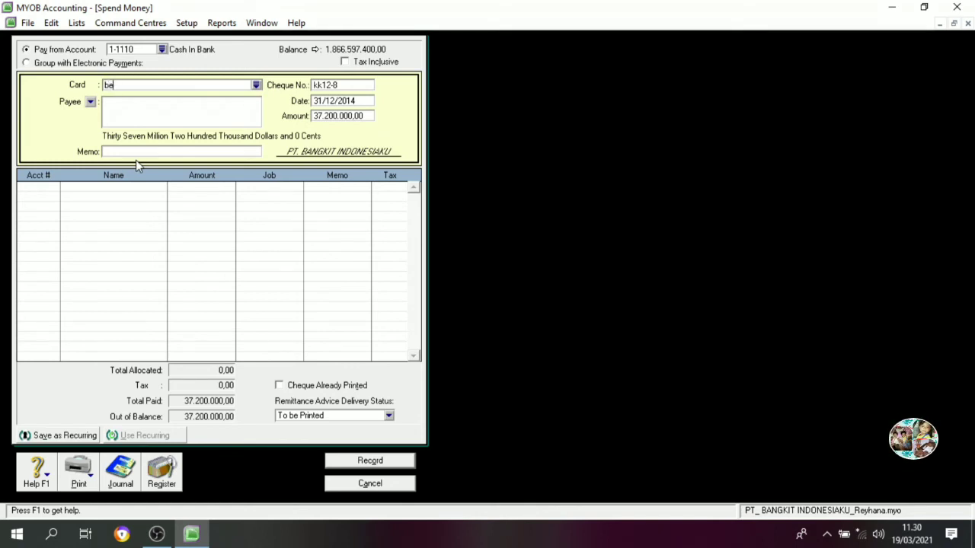
key("BackSpace")
key("BackSpace")
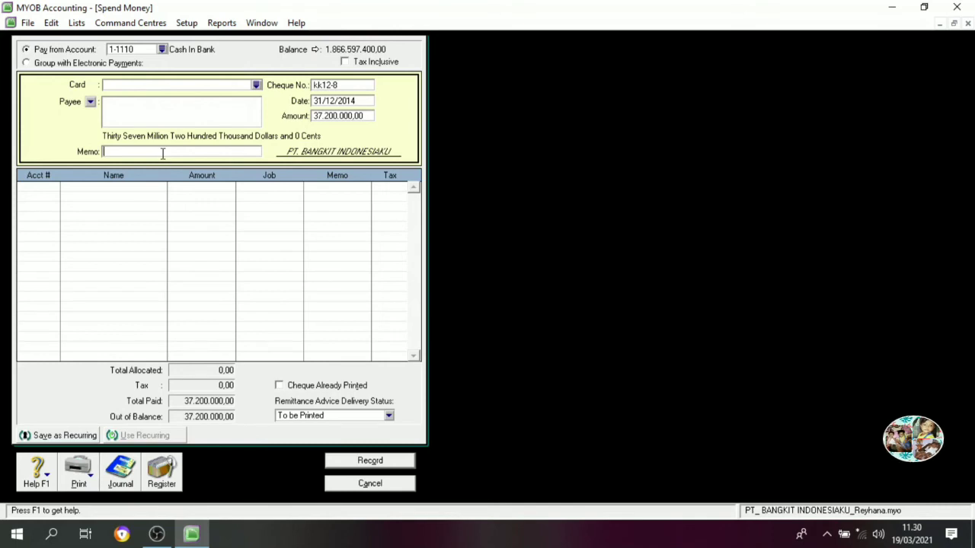
Enter the memo "pembayaran gaji" and allocate 24.000.000 to account 6-2500 Wages & Salaries Expense
type("pembayaran gaji")
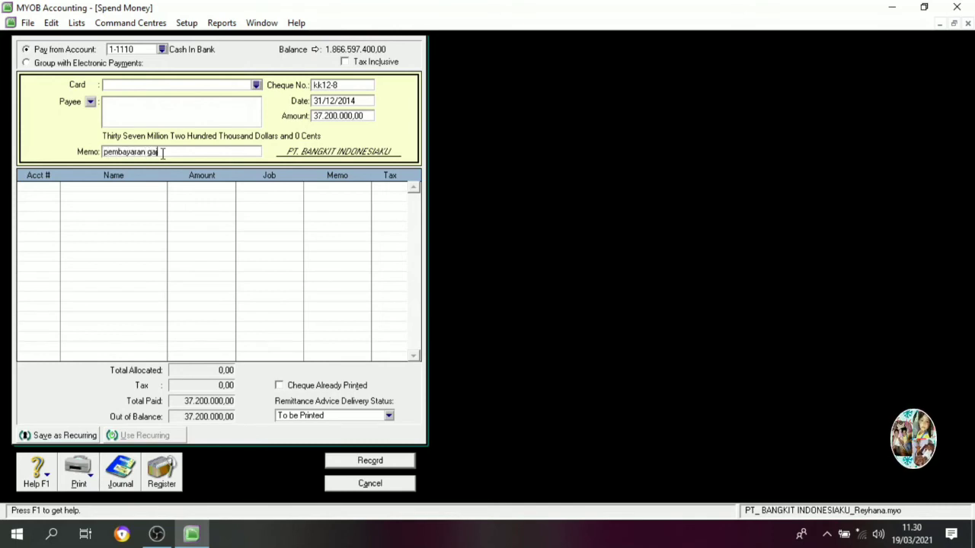
left_click(53, 189)
type("6")
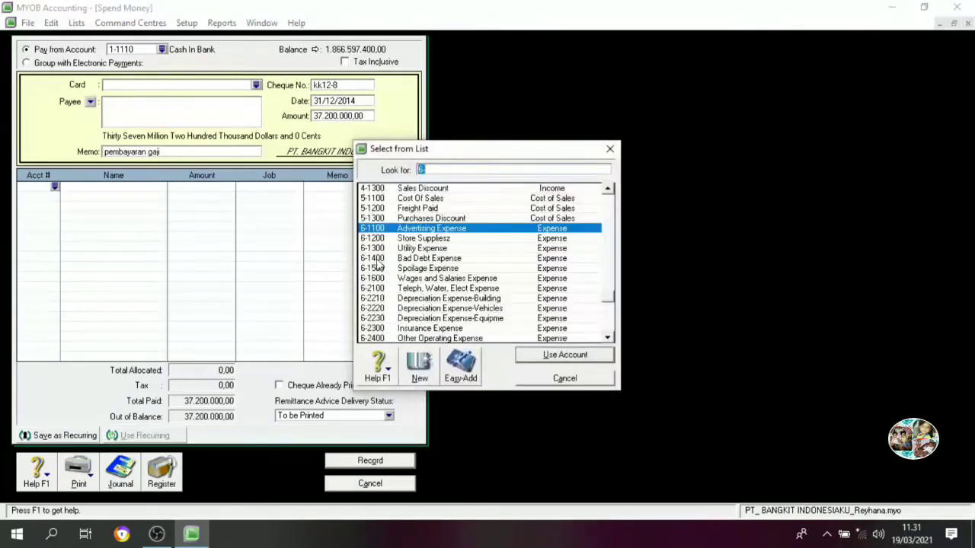
scroll(440, 335, "down", 2)
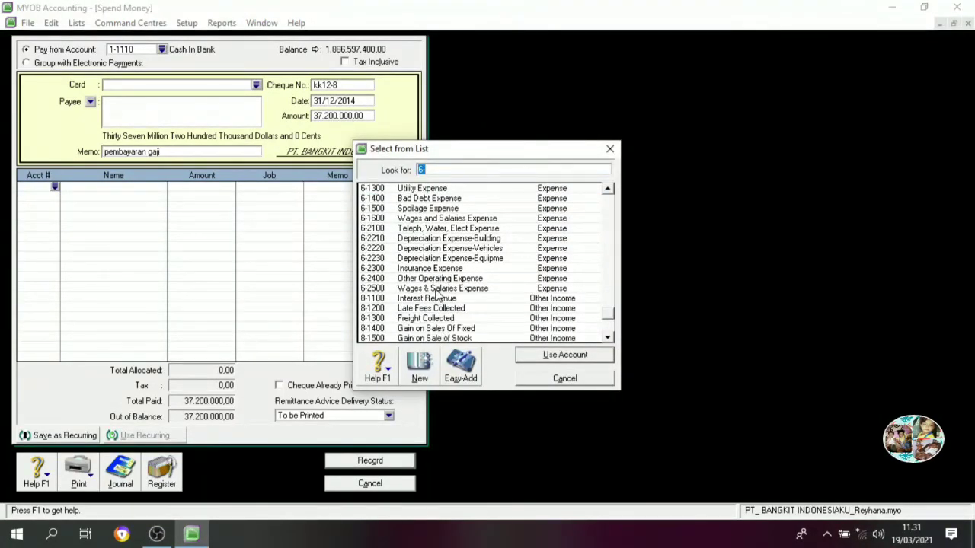
type("6-2500")
left_click(564, 356)
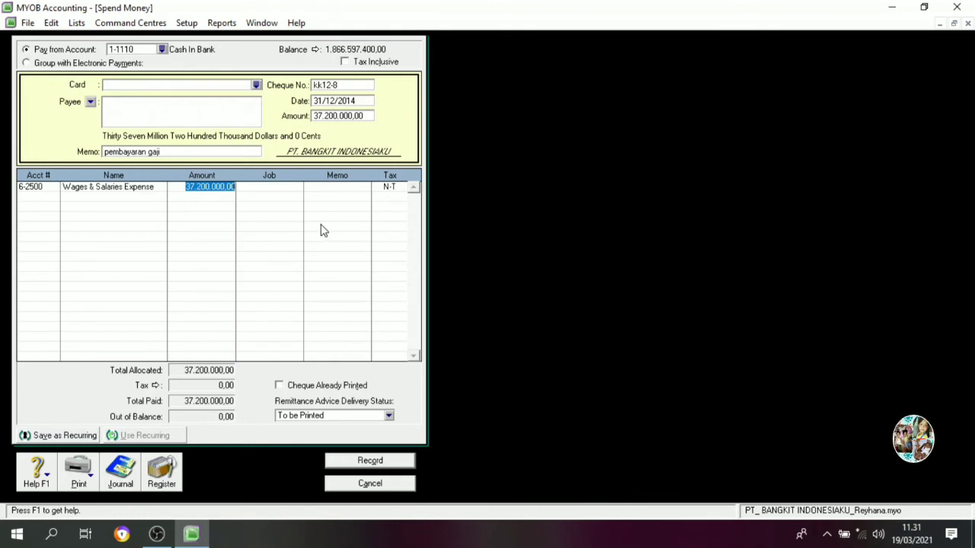
type("24.000.000")
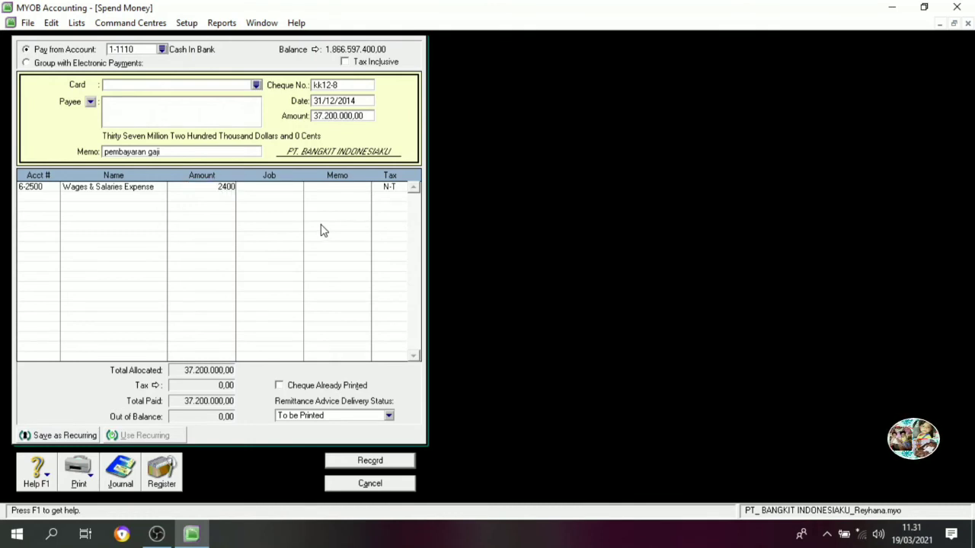
key("Tab")
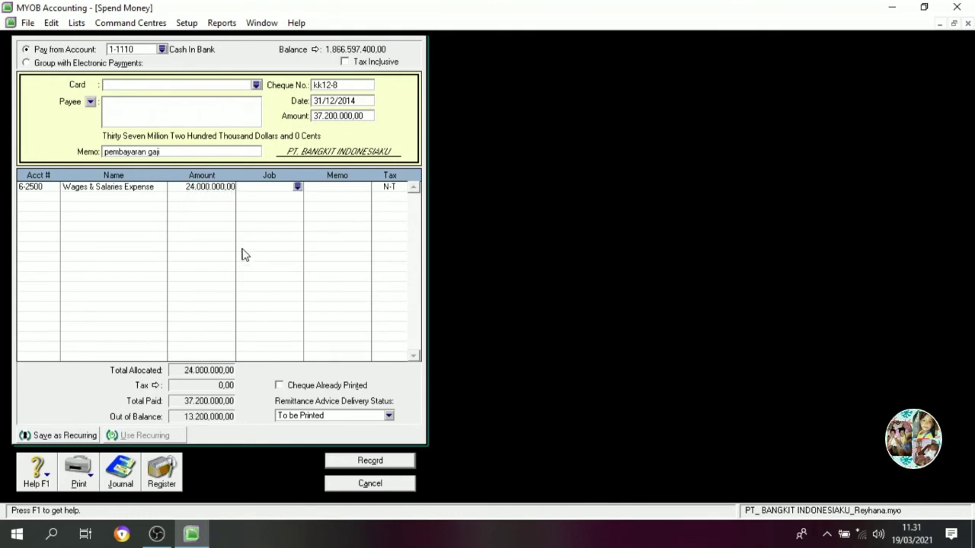
Add a second allocation line of 16.000.000 to account 6-1600 Wages and Salaries Expense
left_click(40, 195)
left_click(55, 196)
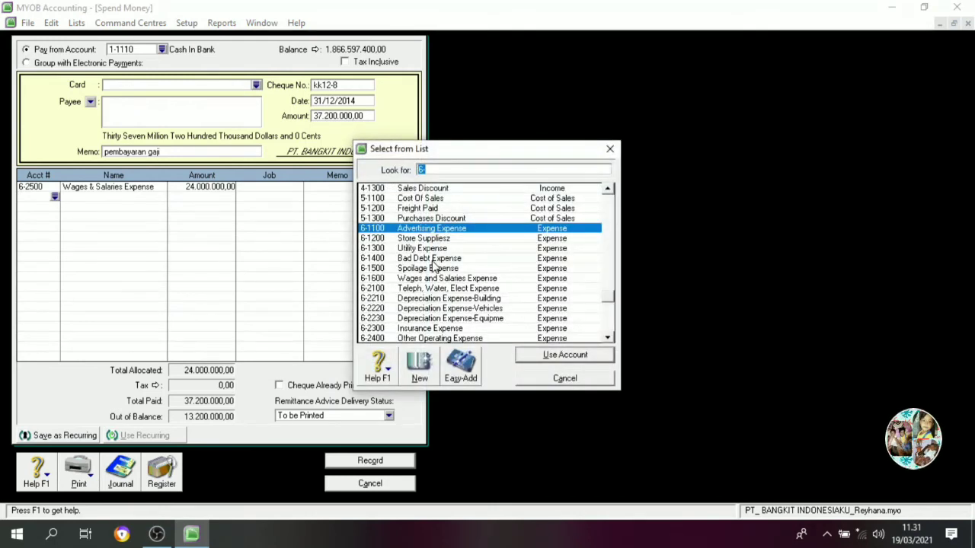
type("6-1600")
left_click(539, 356)
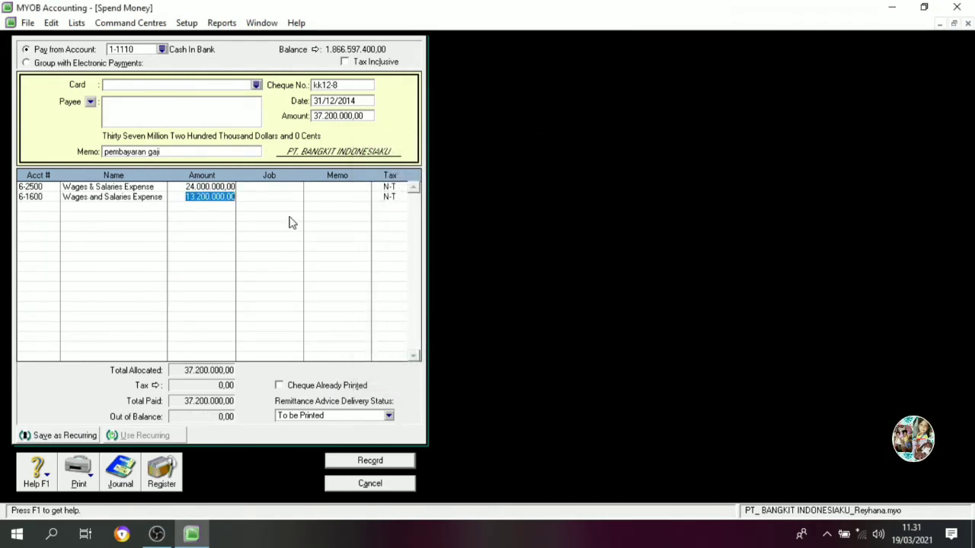
type("16000000")
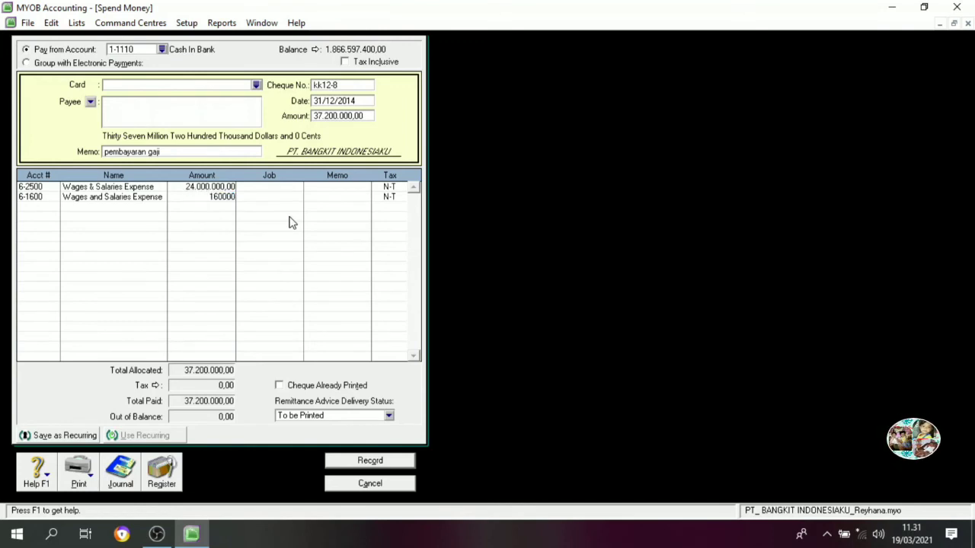
key("Tab")
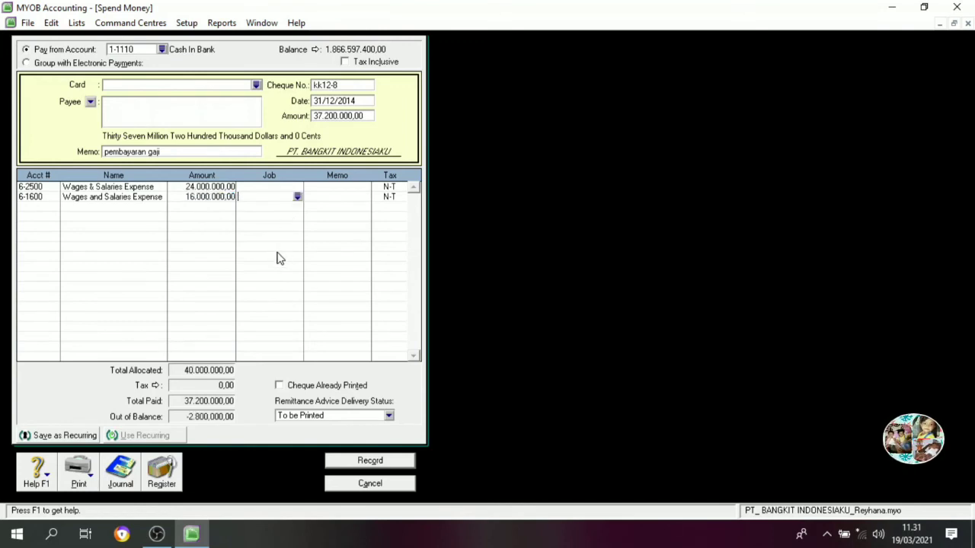
Allocate -2.800.000 to account 2-1200 Tax Payable, then record the salary payment and close the payment form
left_click(53, 208)
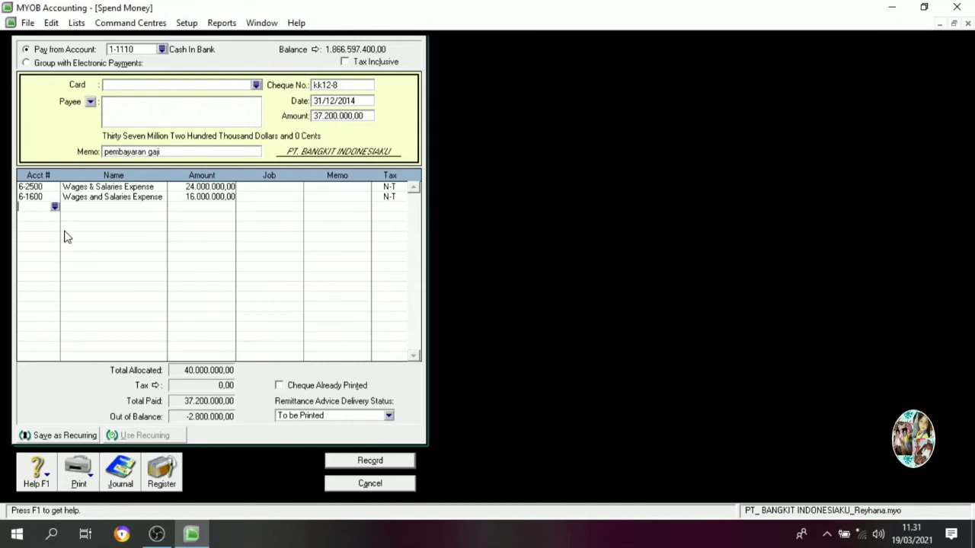
type("6")
scroll(395, 247, "up", 8)
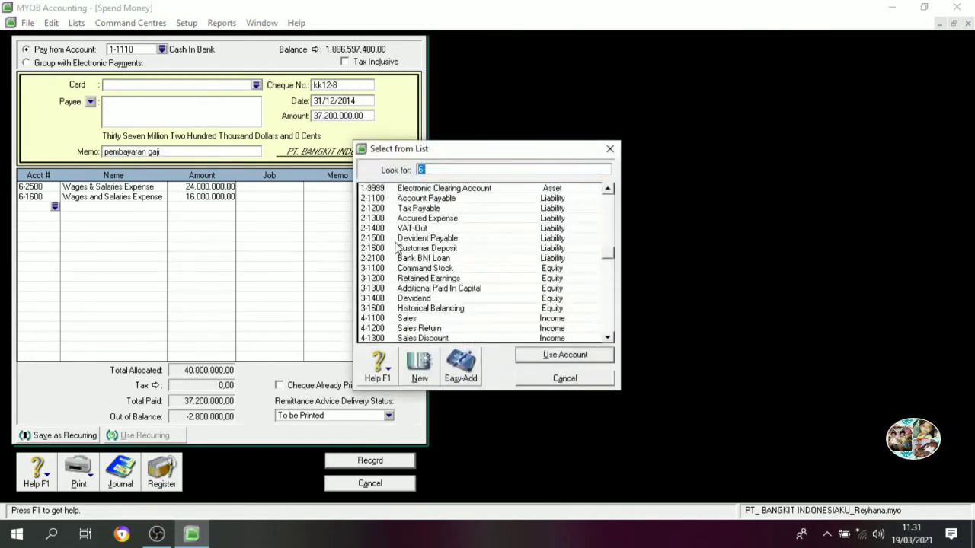
left_click(436, 208)
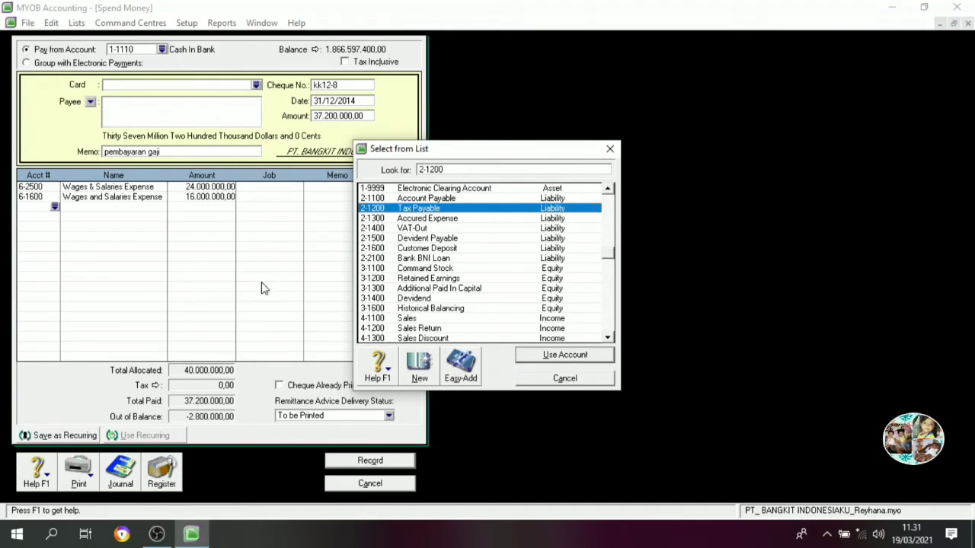
left_click(582, 356)
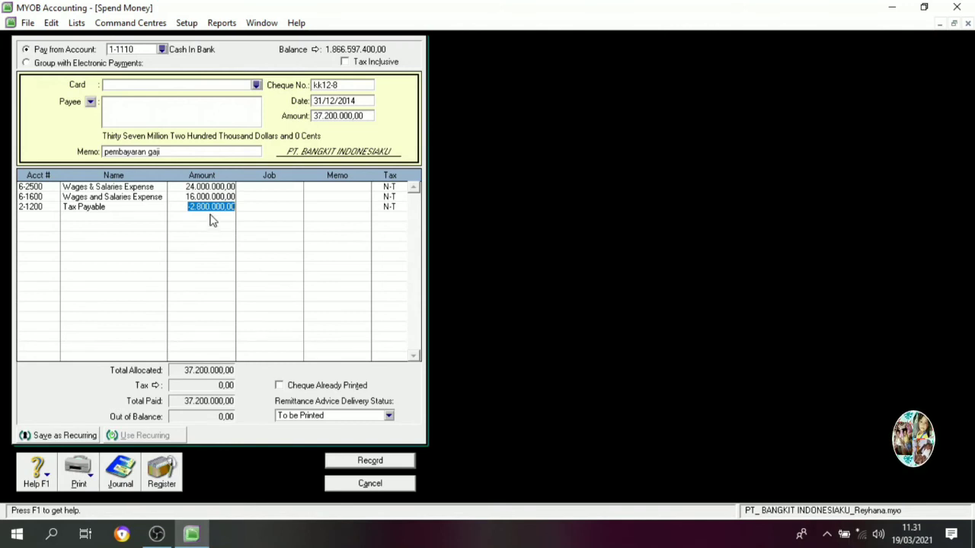
key("Tab")
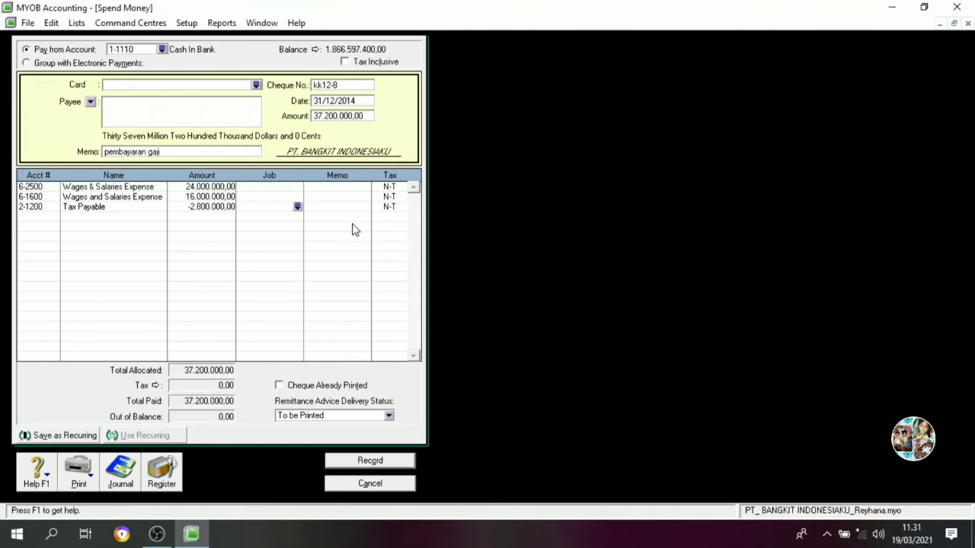
left_click(394, 461)
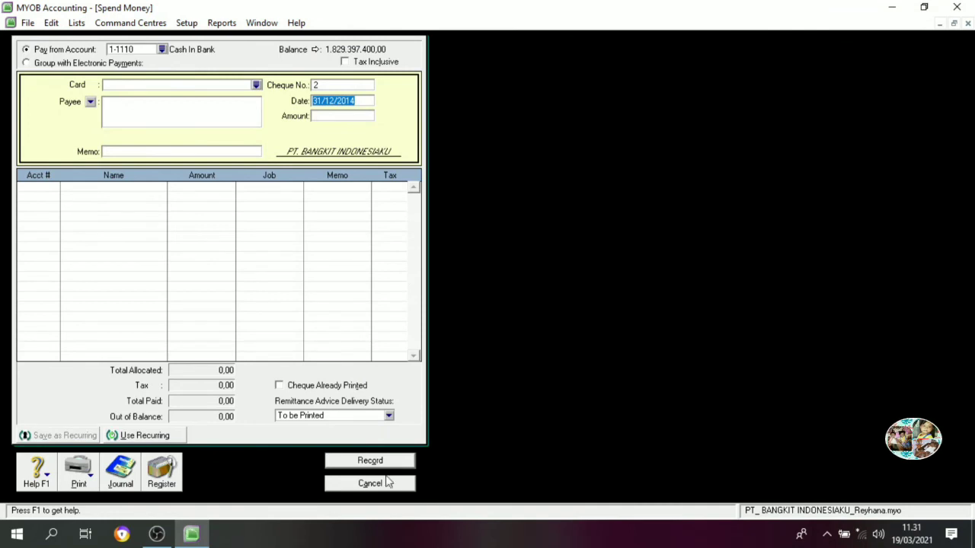
left_click(387, 482)
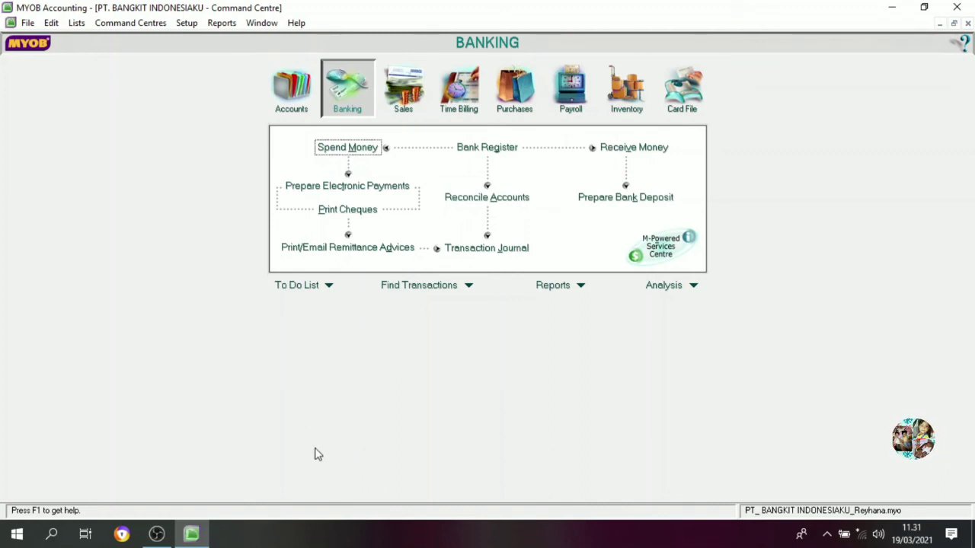
Start a new Spend Money entry from Cash In Bank with cheque number KK12-9 and an amount of 216.000.000
left_click(347, 147)
left_click(327, 84)
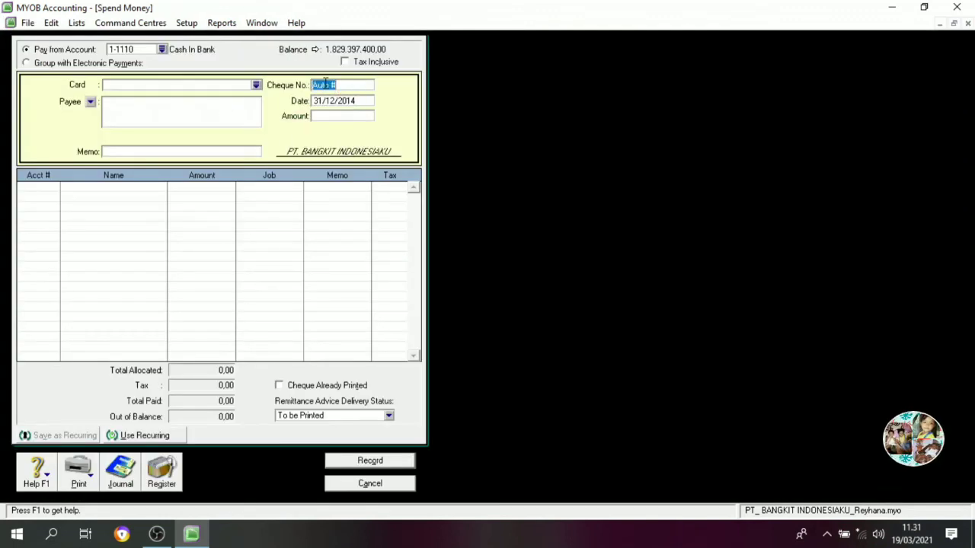
type("K")
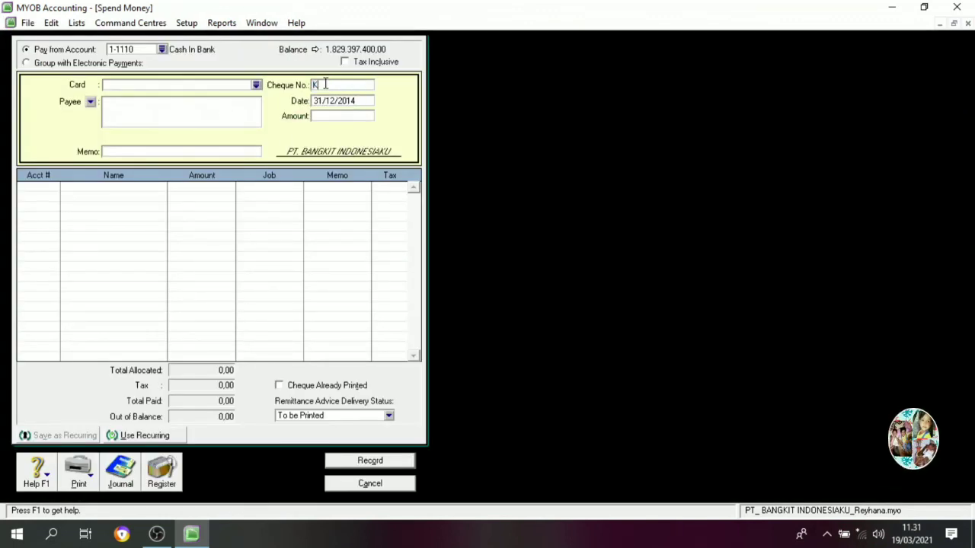
type("K12-9")
key("Tab")
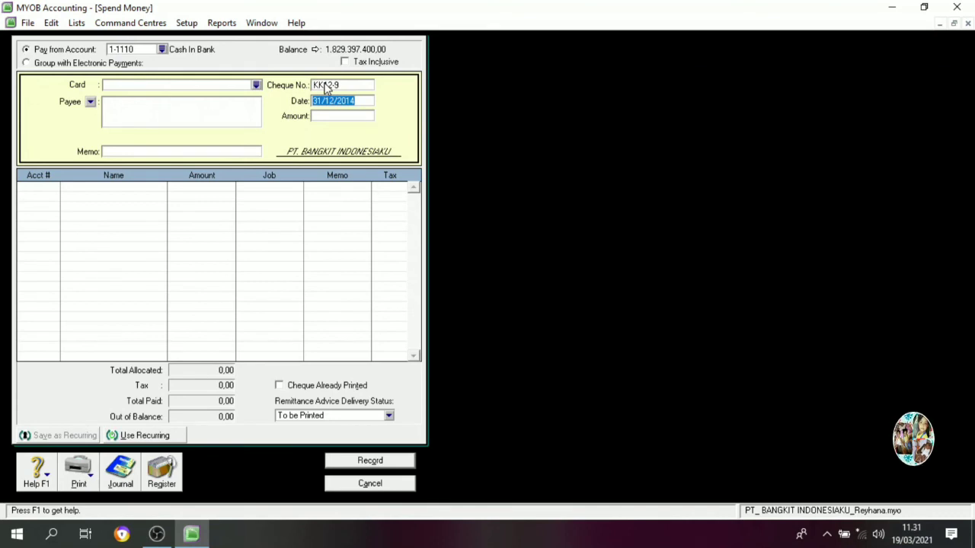
key("Tab")
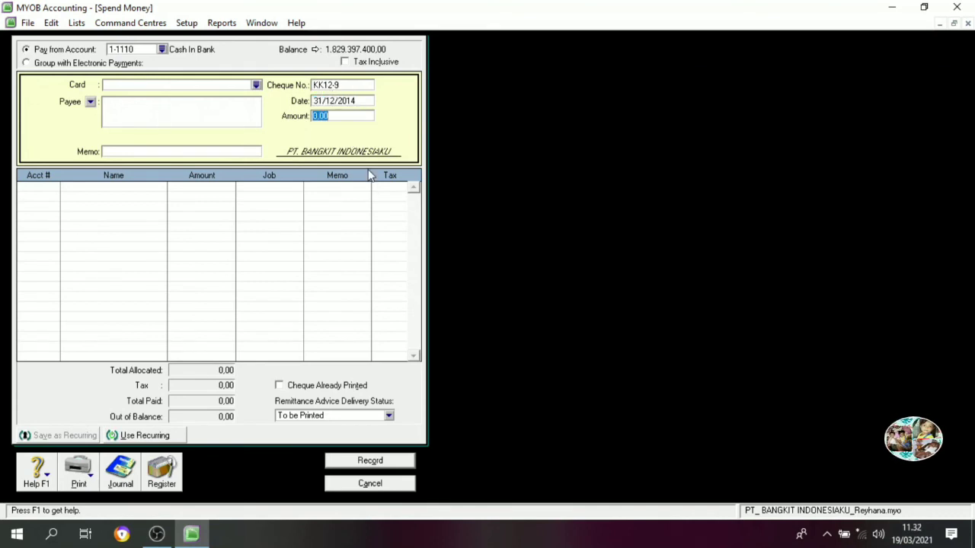
type("216.000.000")
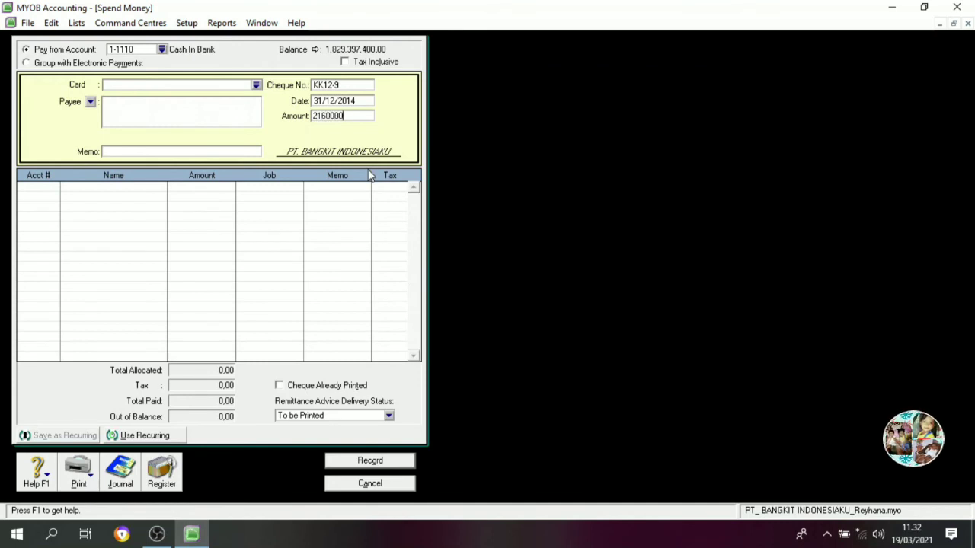
key("Tab")
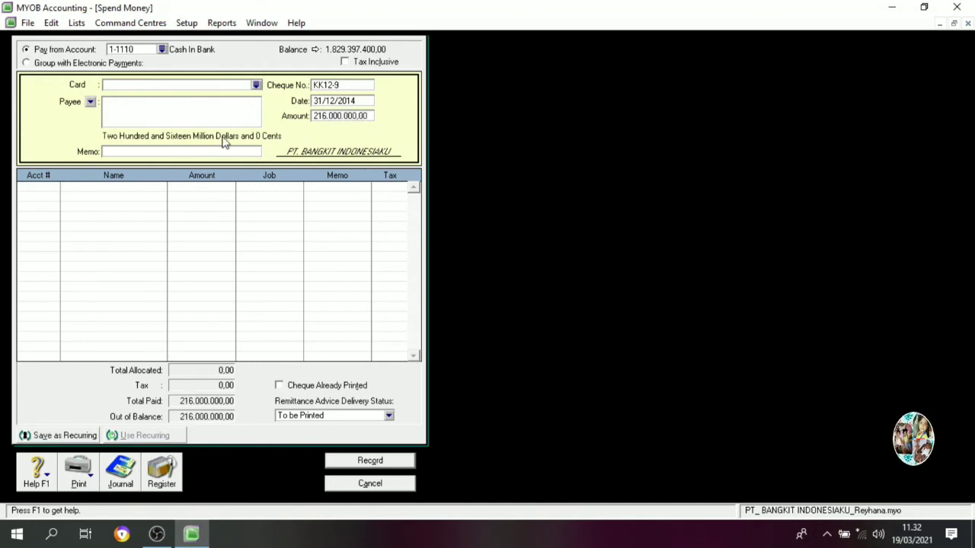
Enter the memo "ANGSURAN BANK" for the payment
left_click(169, 150)
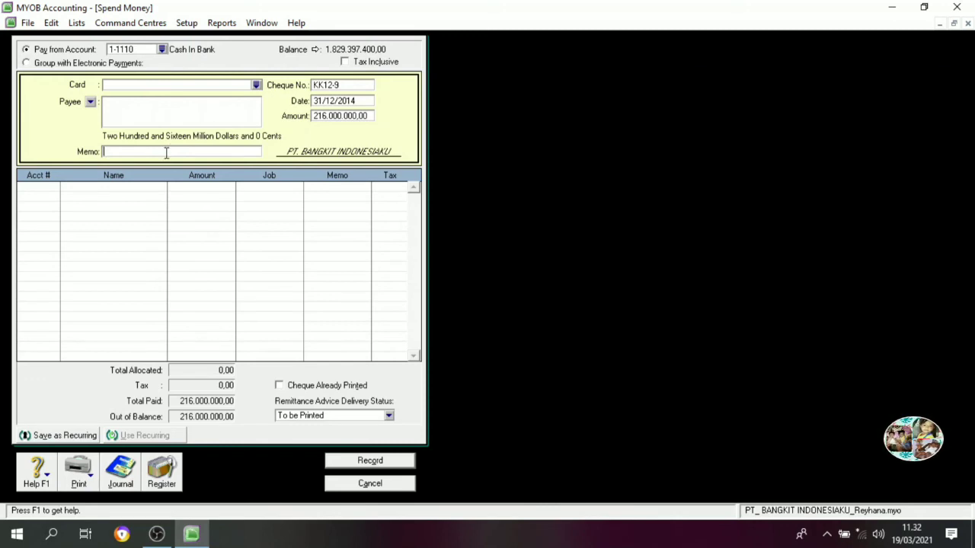
type("ANG")
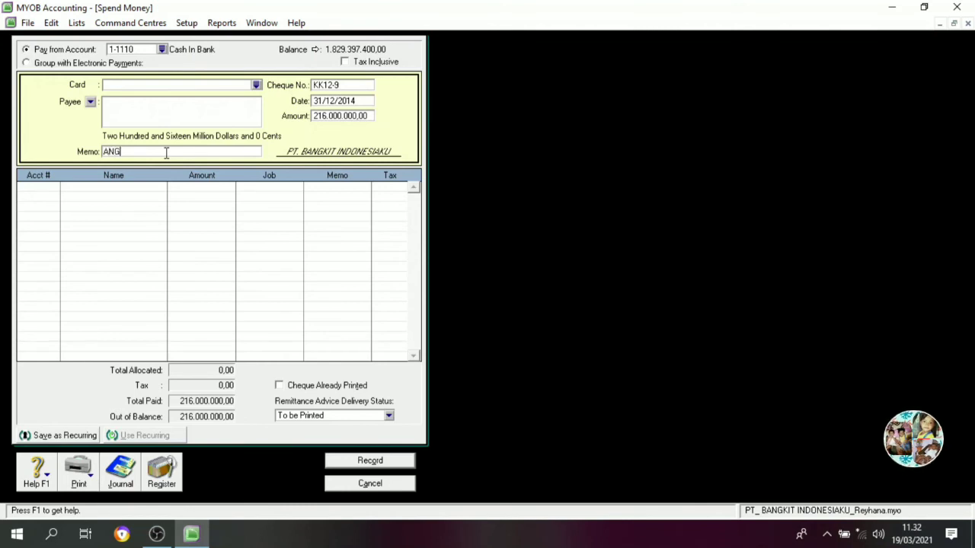
type("SURAN")
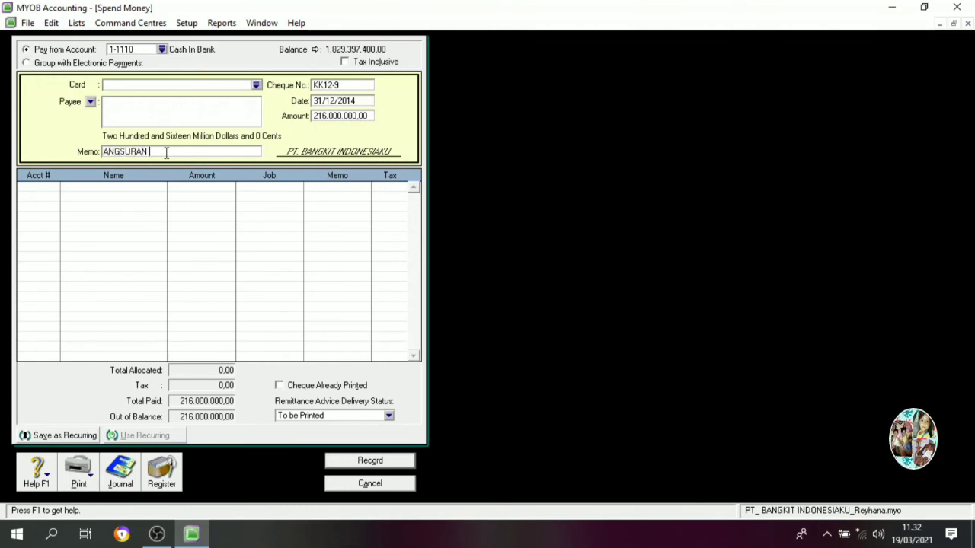
type(" BANK")
key("Tab")
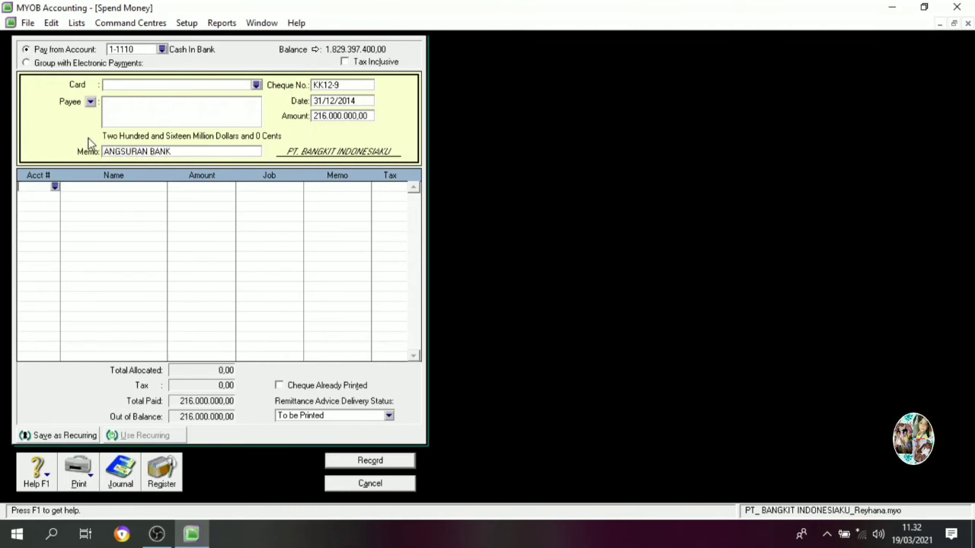
Allocate 200.000.000 of the payment to account 2-2100 Bank BNI Loan
left_click(55, 187)
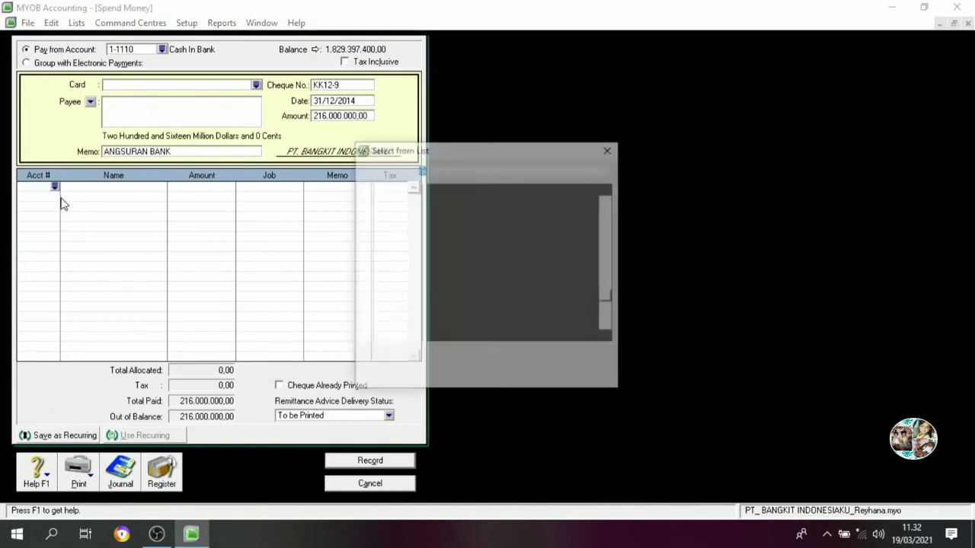
scroll(408, 239, "up", 2)
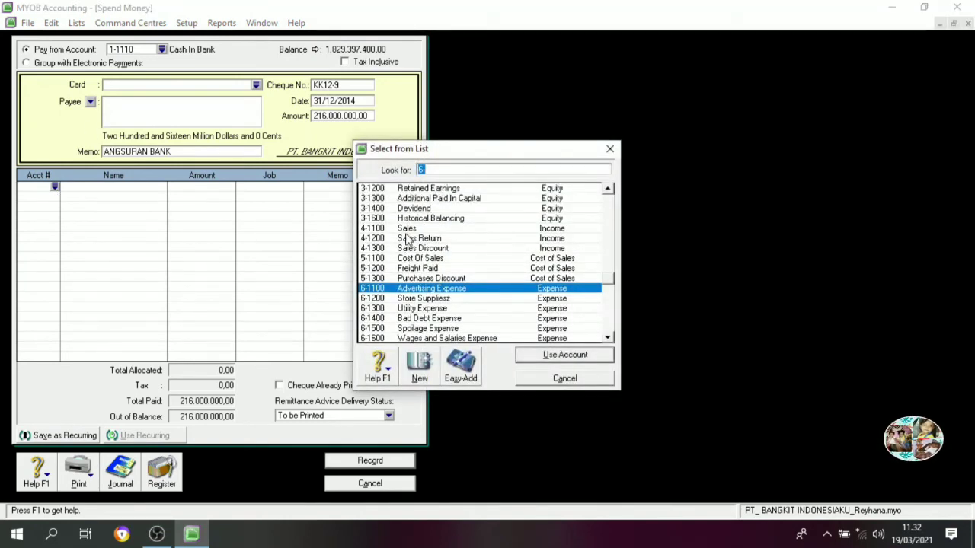
scroll(408, 240, "up", 3)
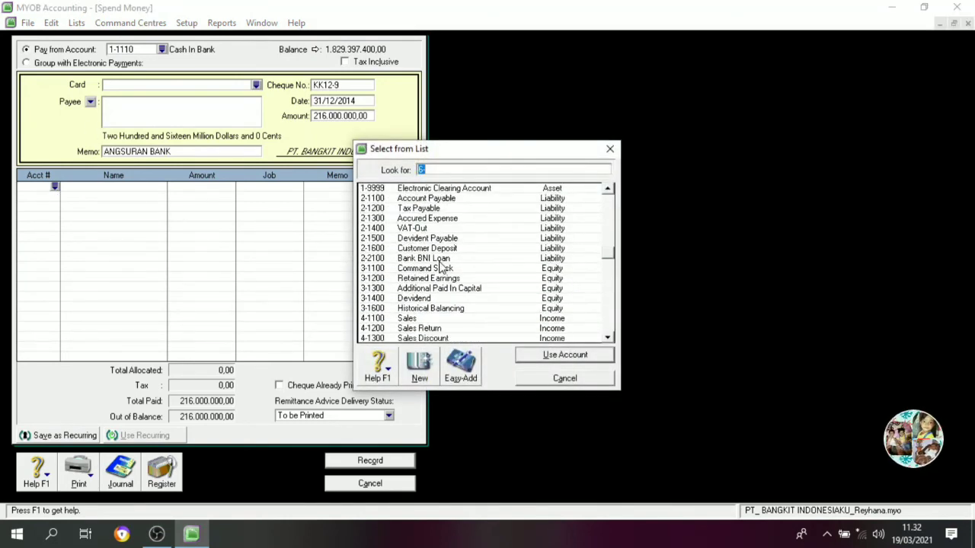
left_click(440, 260)
left_click(524, 356)
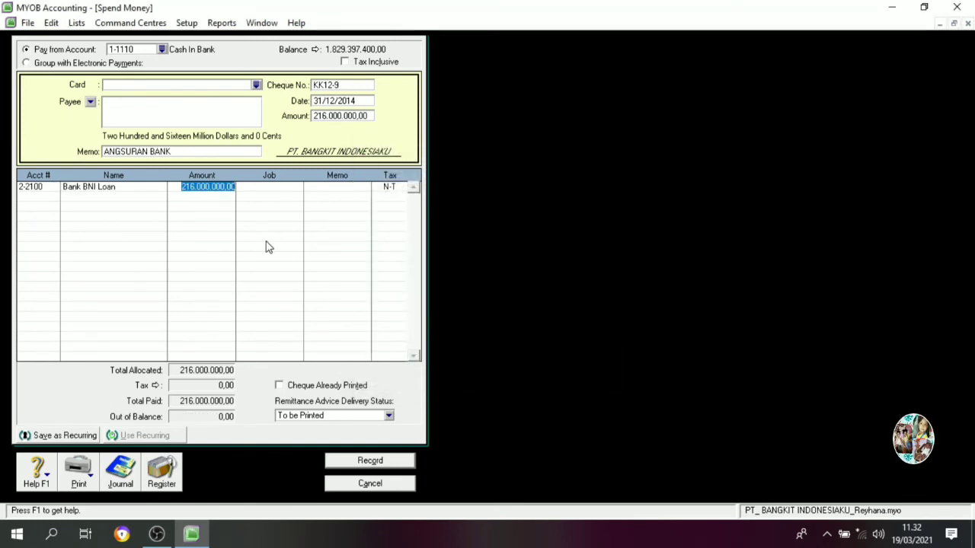
type("200.000.0")
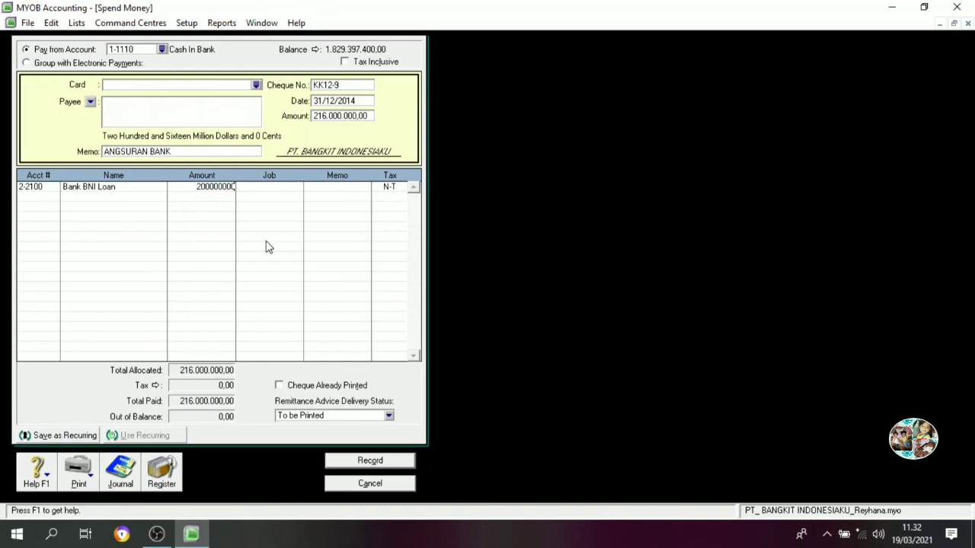
type("00")
key("Tab")
Allocate the remaining 16.000.000 to account 8-2100 InterestExpense on the second line
left_click(44, 199)
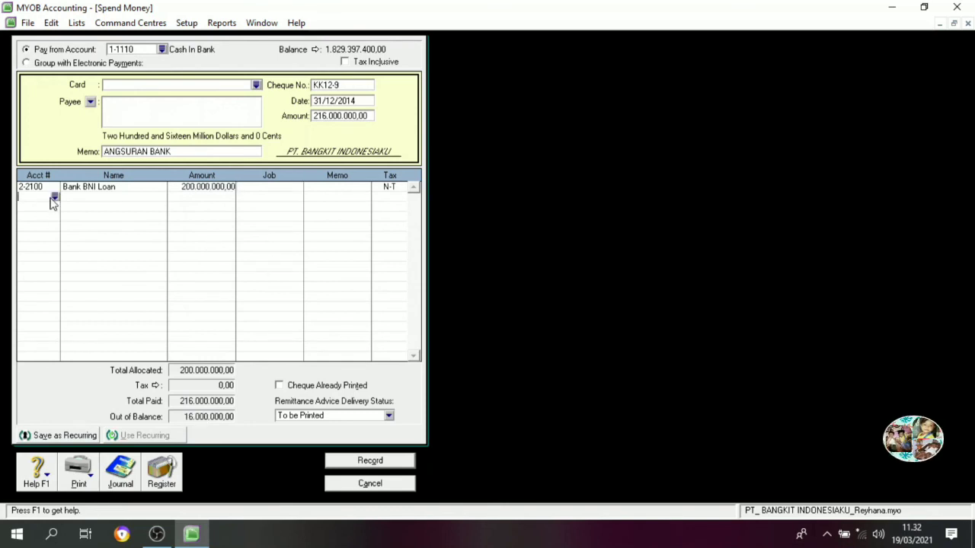
type("6")
scroll(460, 335, "down", 4)
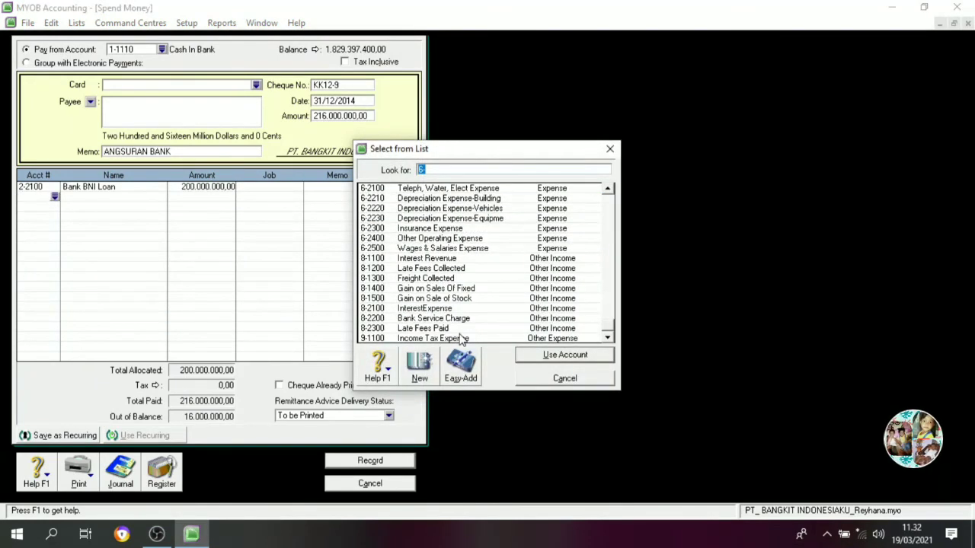
left_click(461, 308)
left_click(542, 358)
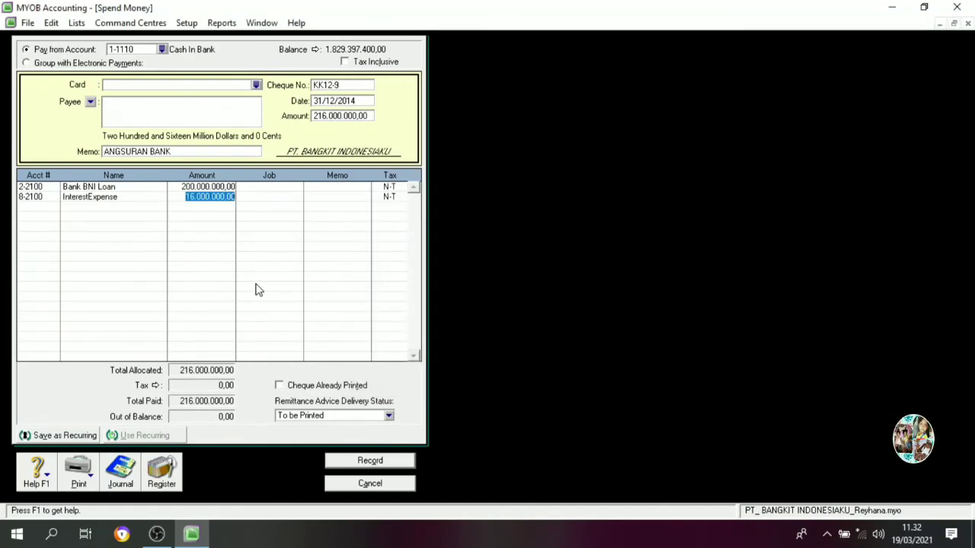
Record the bank loan instalment payment and close the Spend Money window
left_click(370, 460)
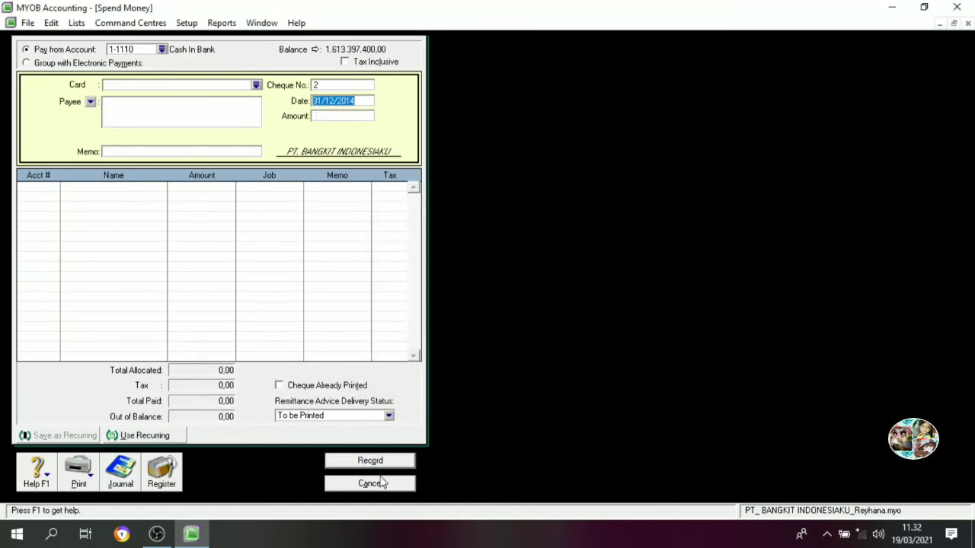
left_click(384, 487)
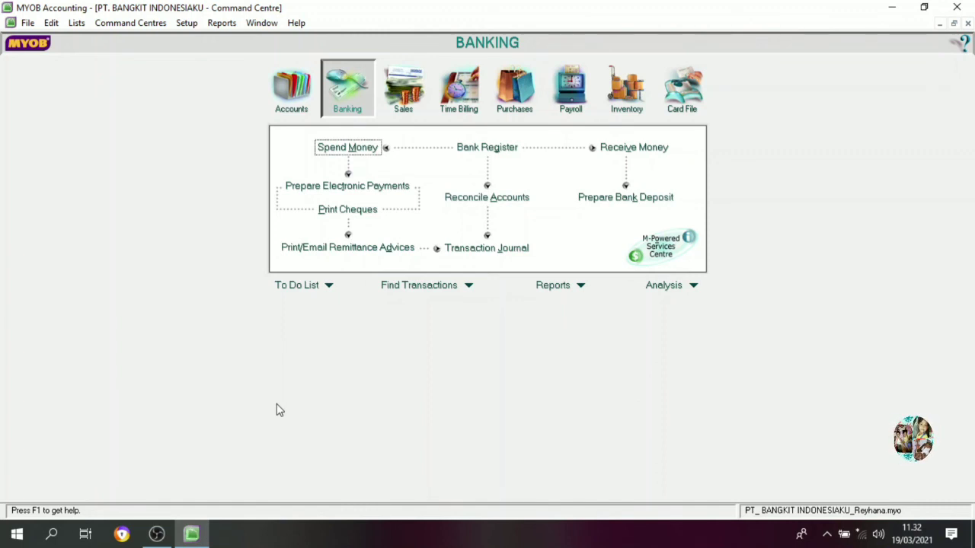
Start a general journal entry numbered BM12-1, dated 31/12/2014, with the memo "PENGUMUMAN DEVIDEN"
left_click(299, 106)
left_click(479, 200)
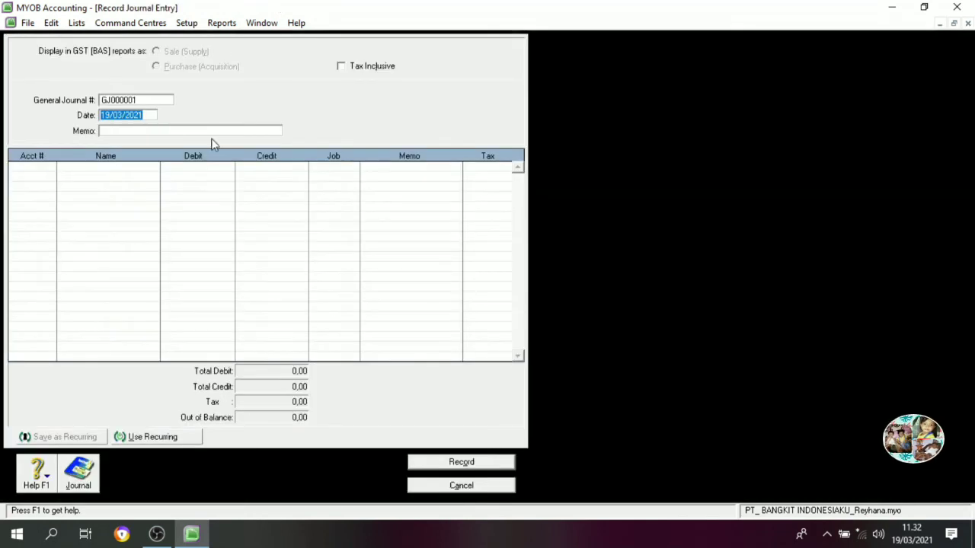
left_click(138, 100)
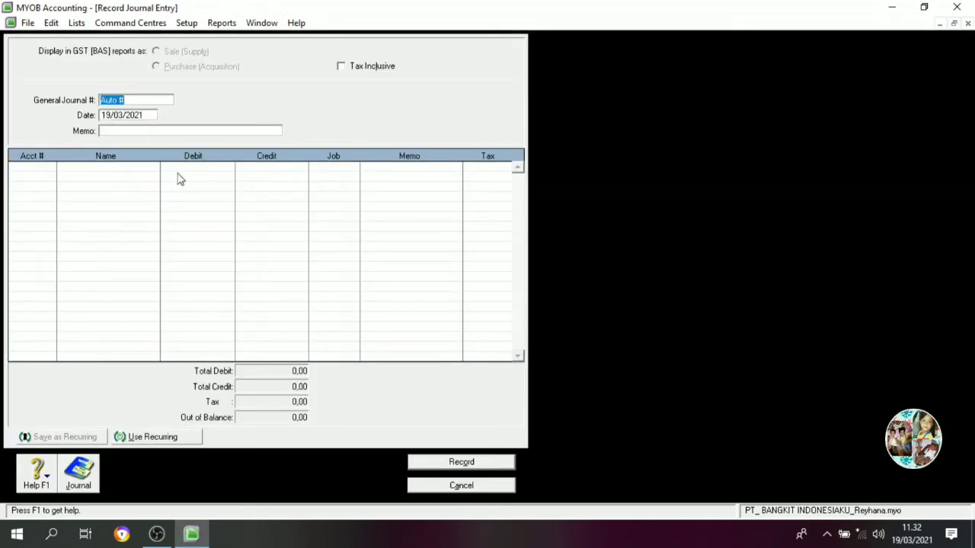
type("BM")
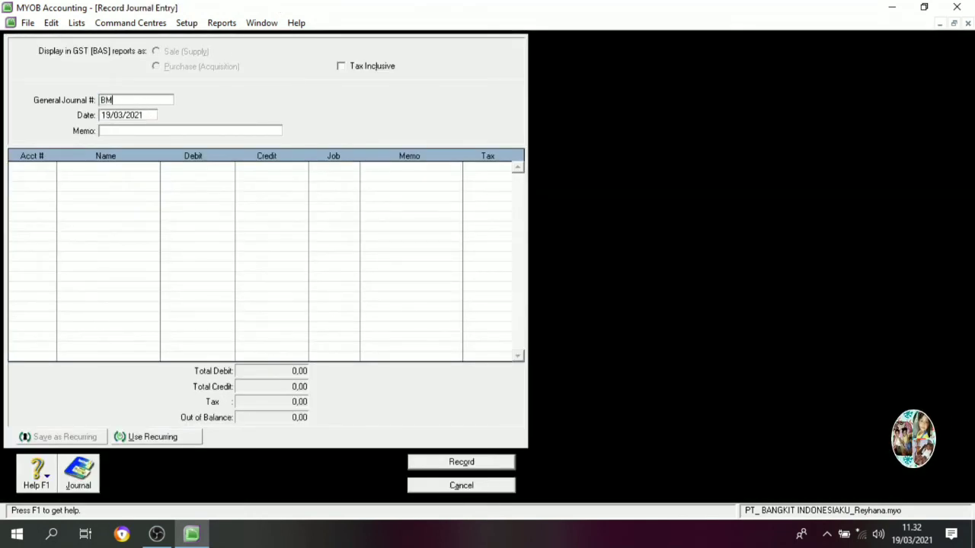
type("12-1")
key("Tab")
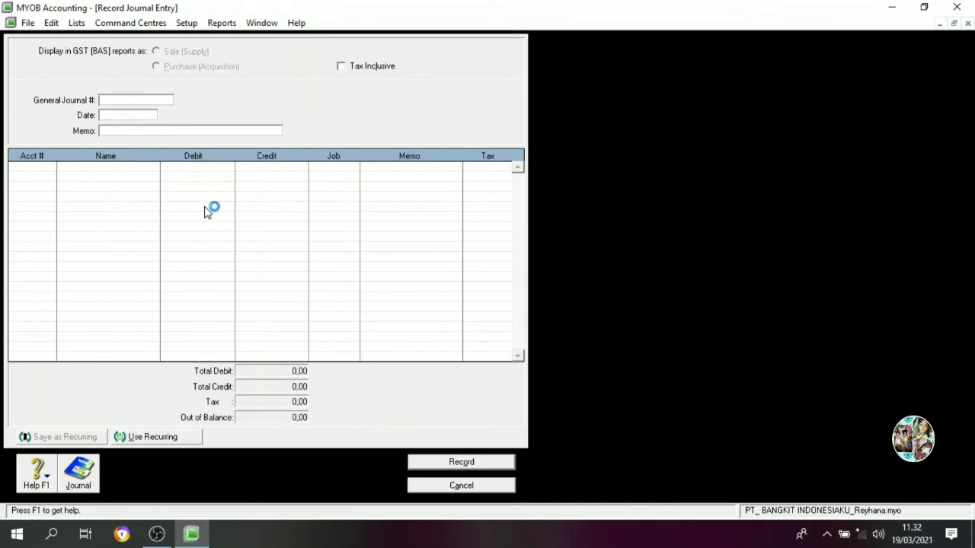
type("31/12/2")
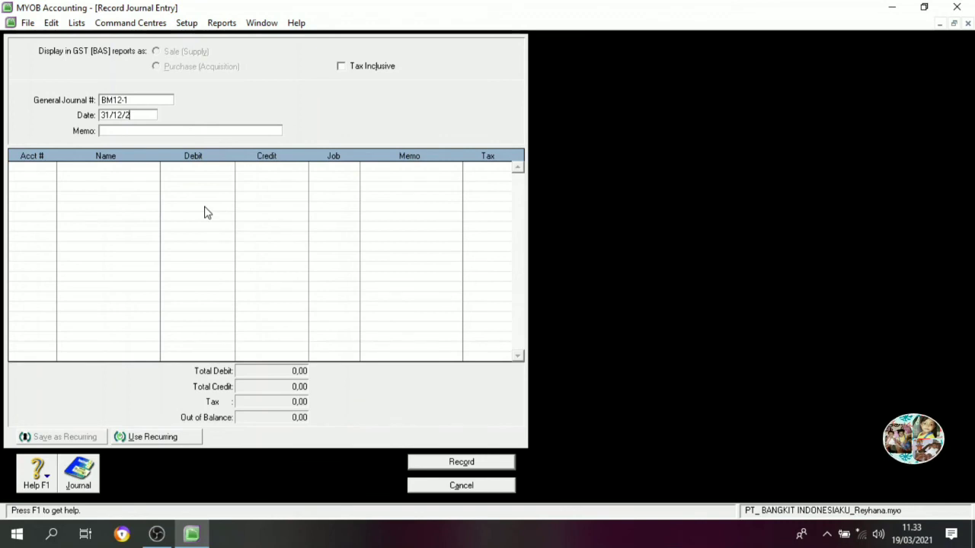
type("014")
key("Tab")
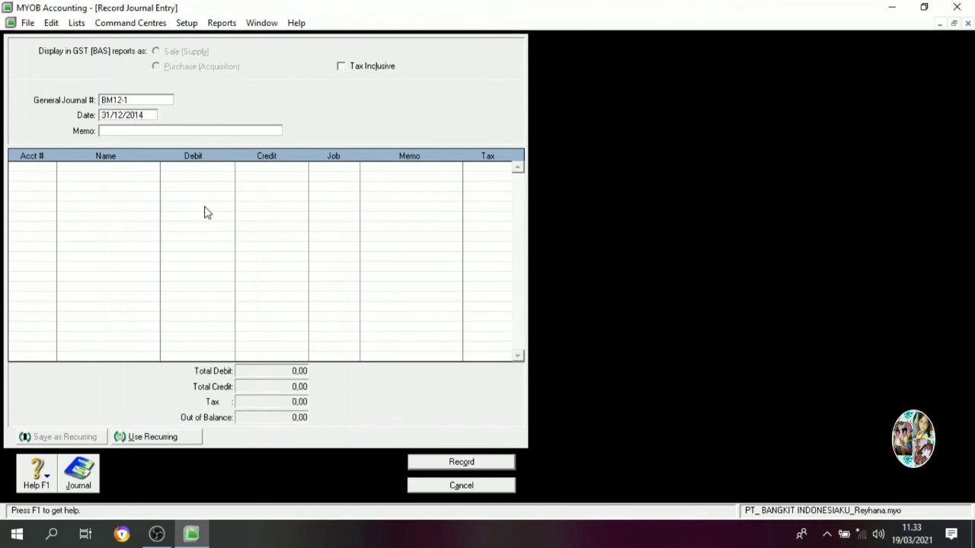
type("PENGUMU")
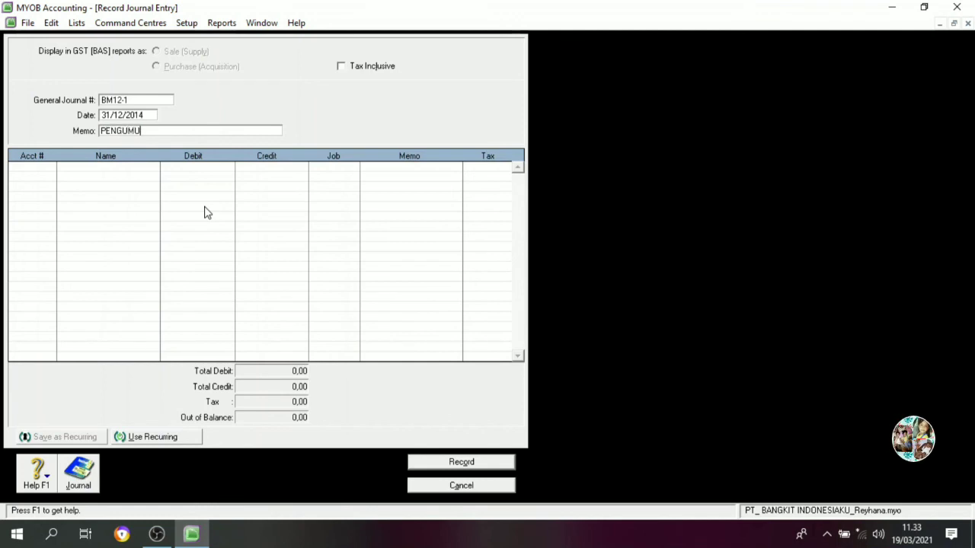
type("MAN DEVIDEN")
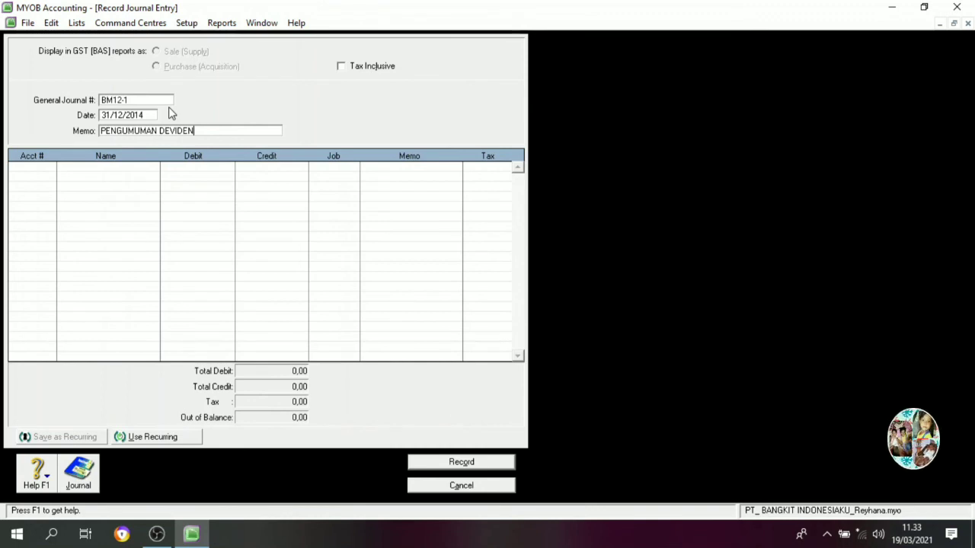
Debit 400.000.000 to account 3-1400 Devidend on the first journal line
left_click(46, 168)
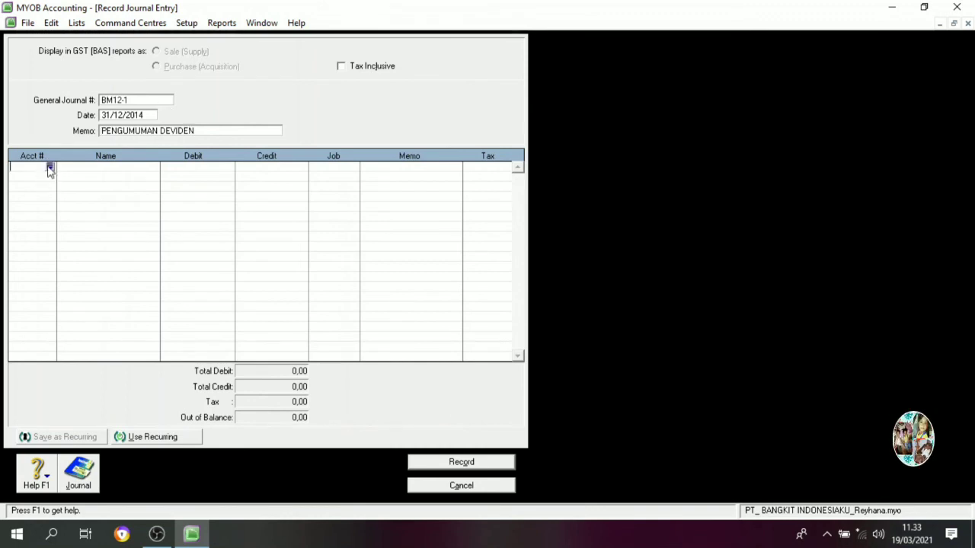
left_click(50, 167)
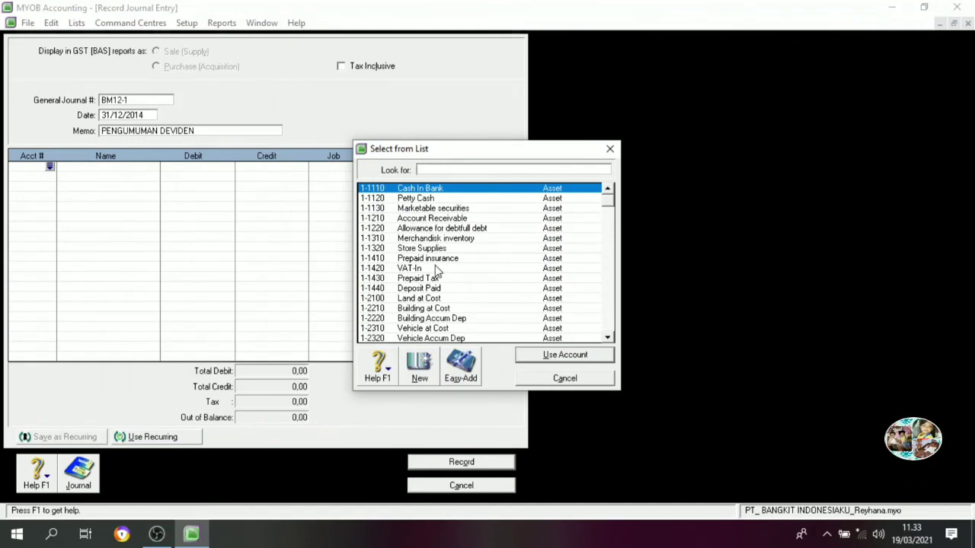
scroll(417, 259, "down", 3)
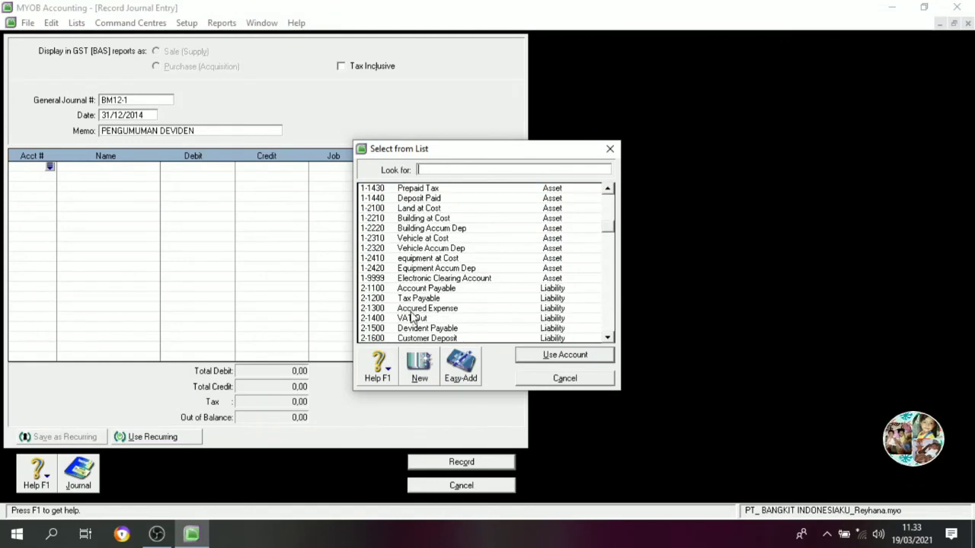
scroll(411, 317, "down", 3)
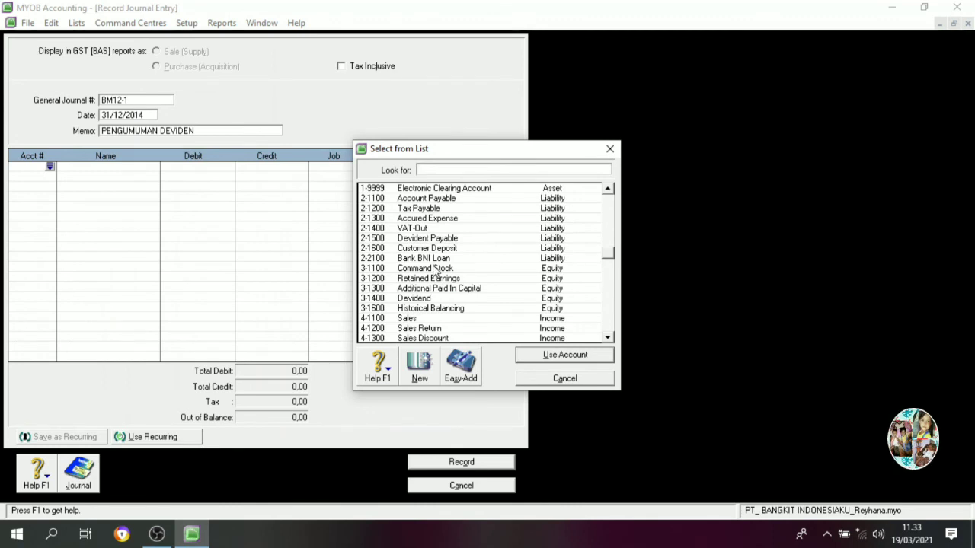
left_click(429, 300)
left_click(524, 358)
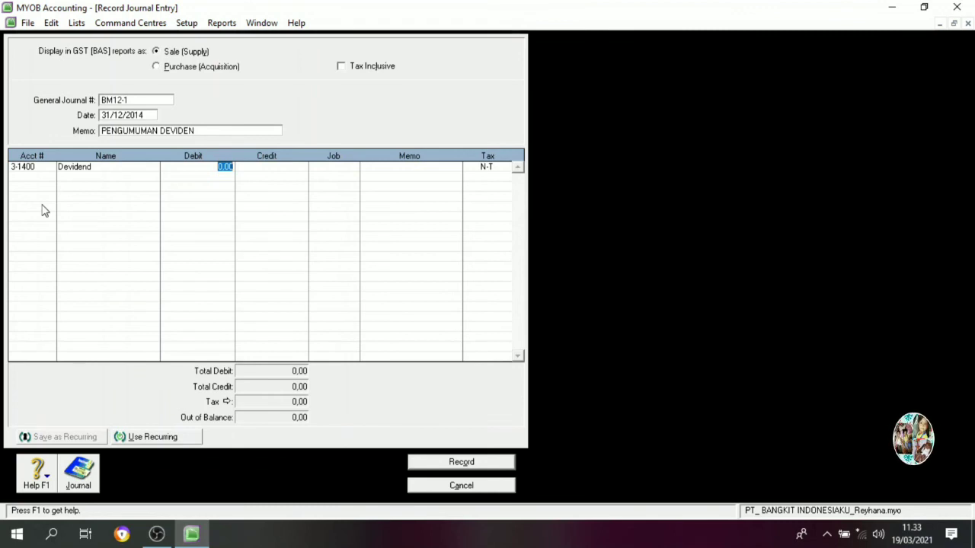
type("400000000")
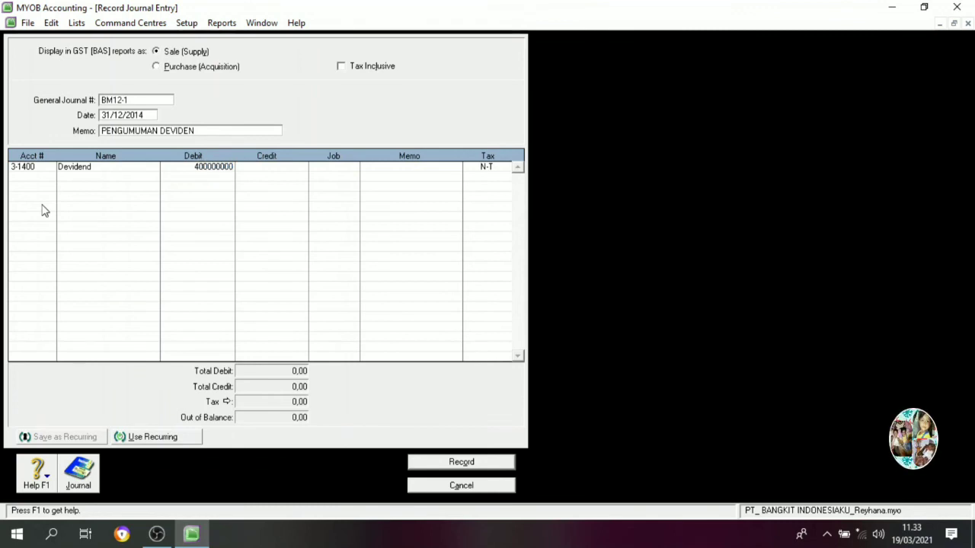
key("Tab")
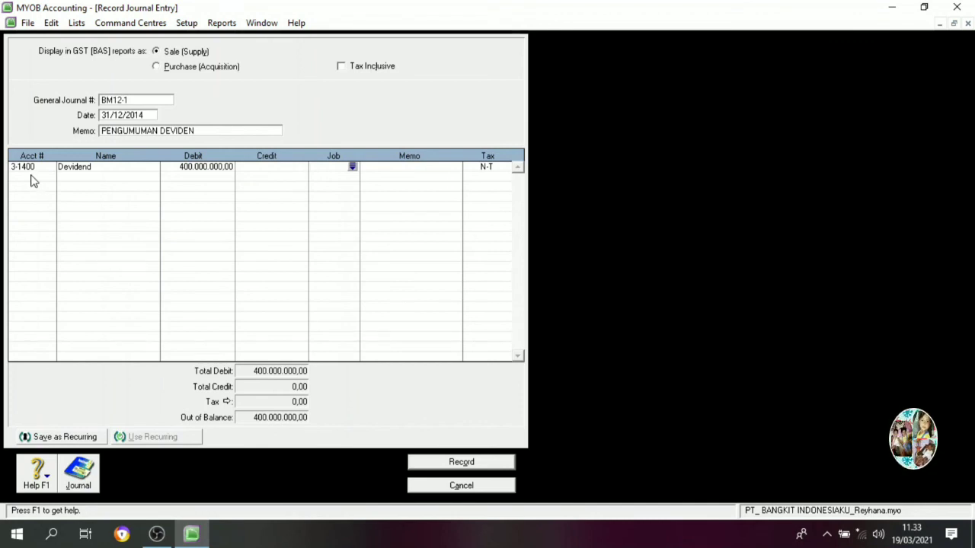
Add account 2-1200 Tax Payable as the second line of the journal entry
left_click(32, 181)
left_click(46, 176)
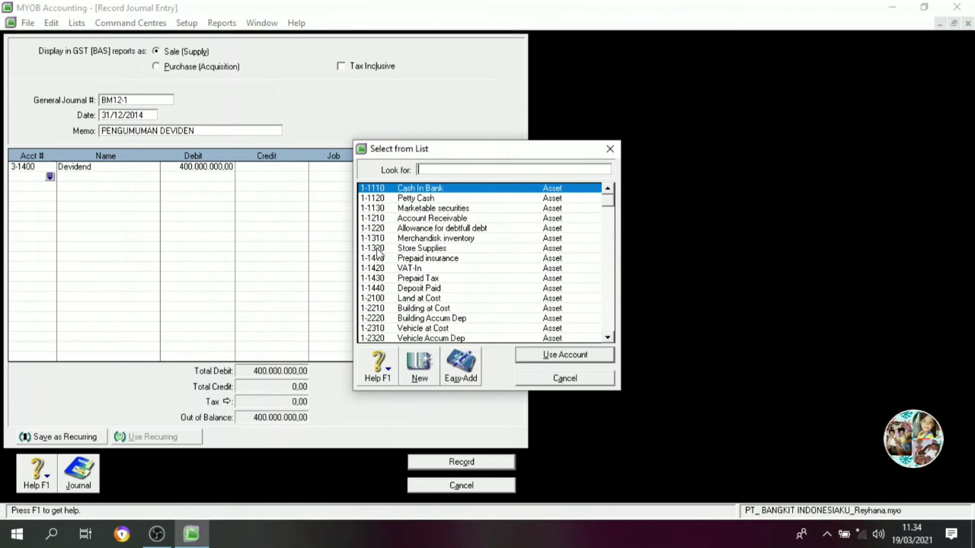
scroll(428, 284, "down", 4)
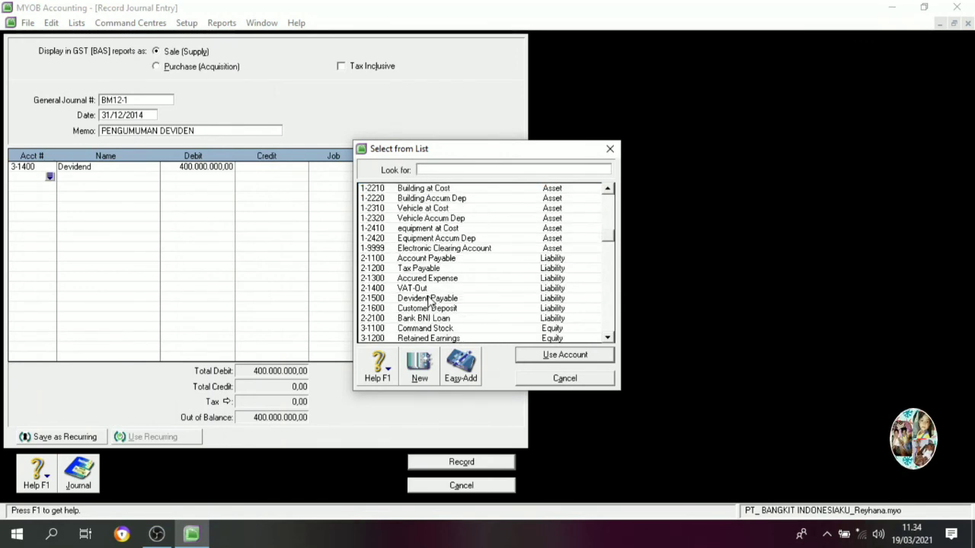
type("2-1200")
left_click(565, 355)
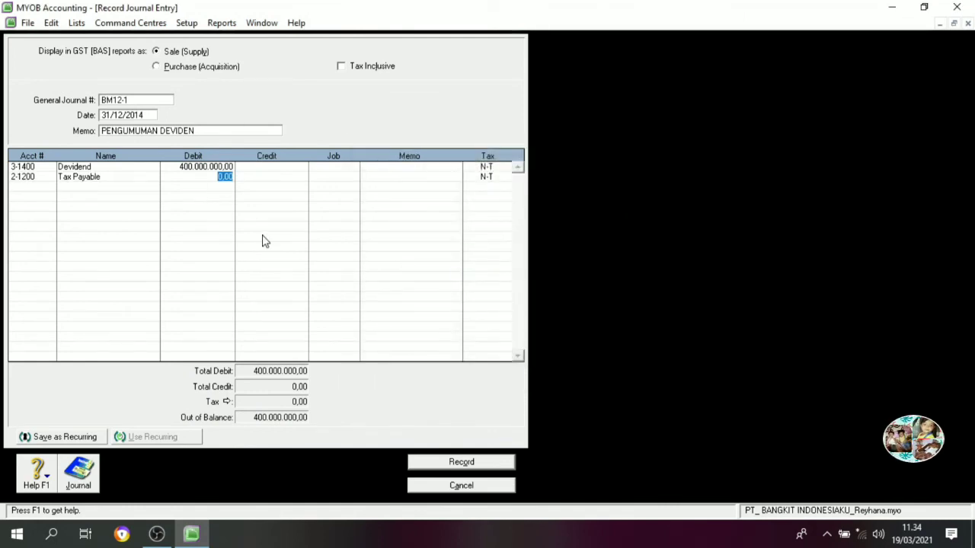
type("40000000")
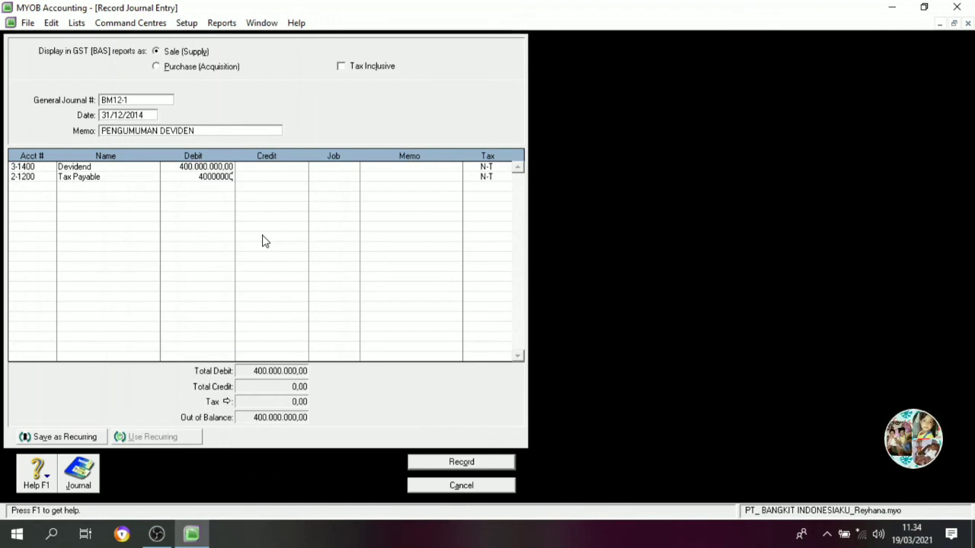
key("Tab")
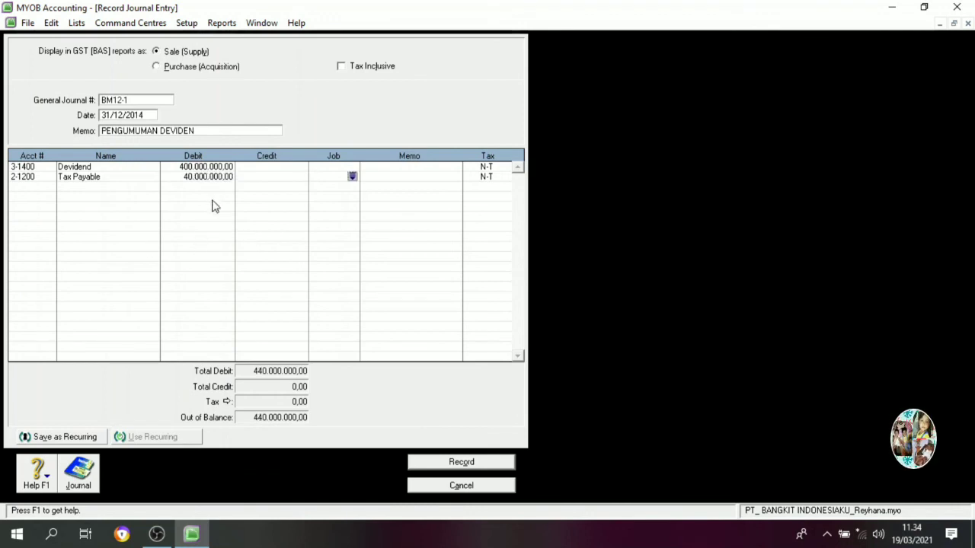
left_click(216, 178)
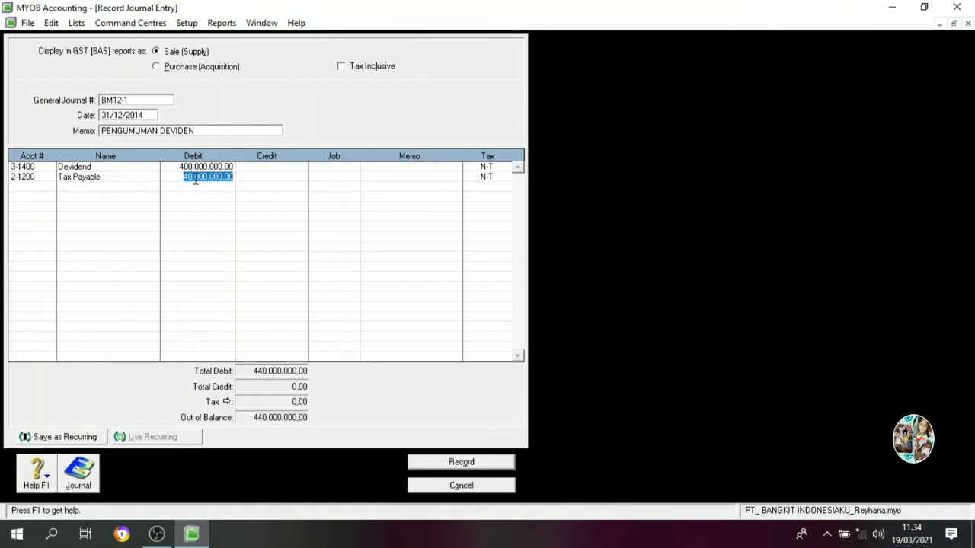
key("Delete")
Enter a credit of 40.000.000 on the Tax Payable line
key("Tab")
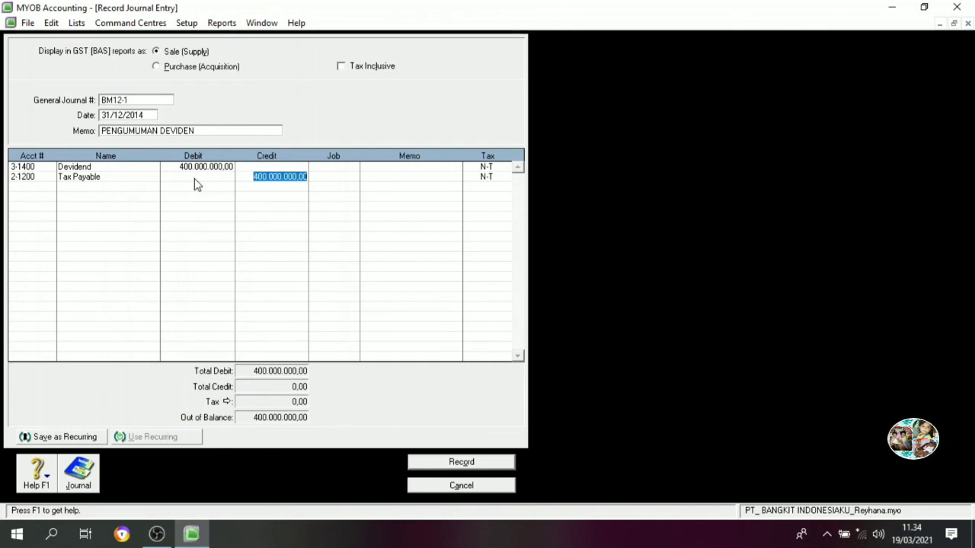
type("40.000.0")
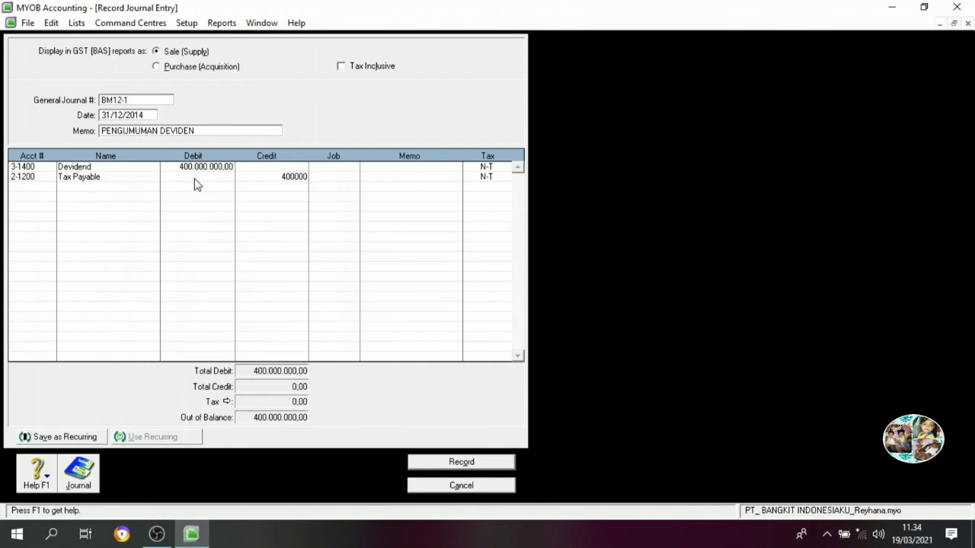
type("00")
key("Tab")
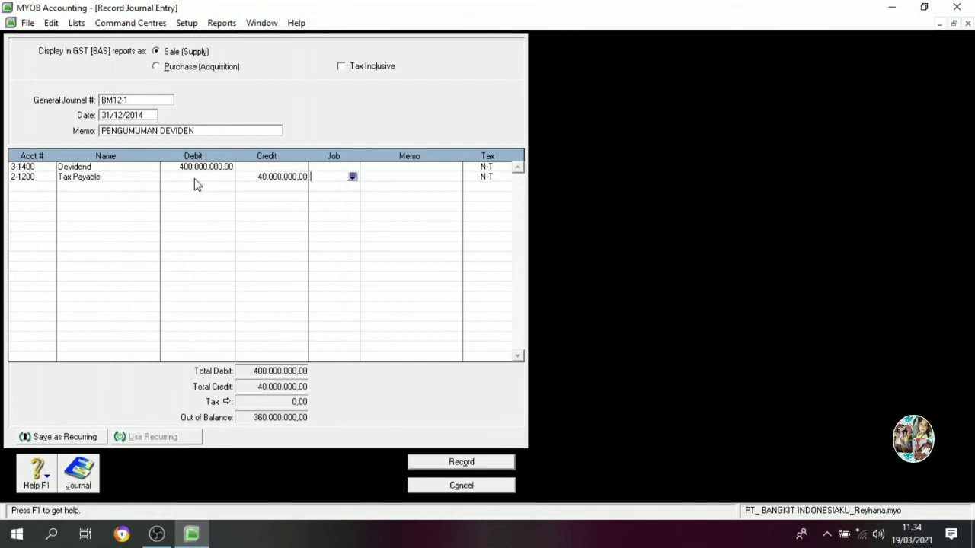
Credit 360.000.000 to account 2-1500 Devident Payable on the third journal line
left_click(35, 186)
left_click(49, 187)
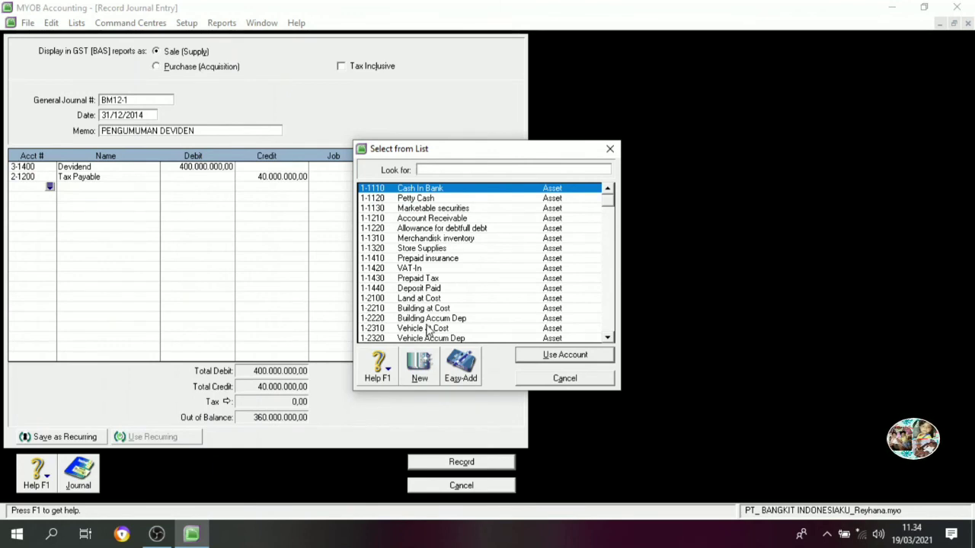
scroll(427, 313, "down", 1)
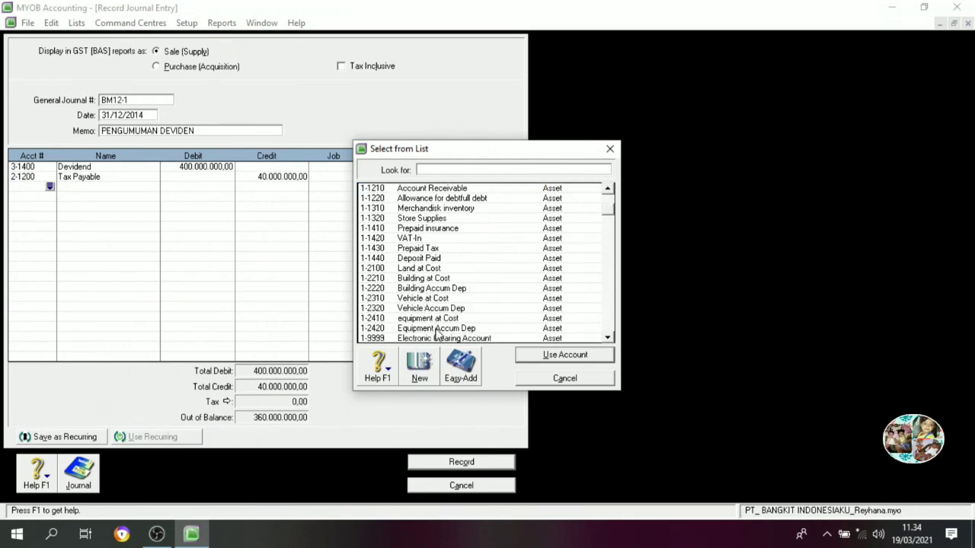
scroll(429, 310, "down", 1)
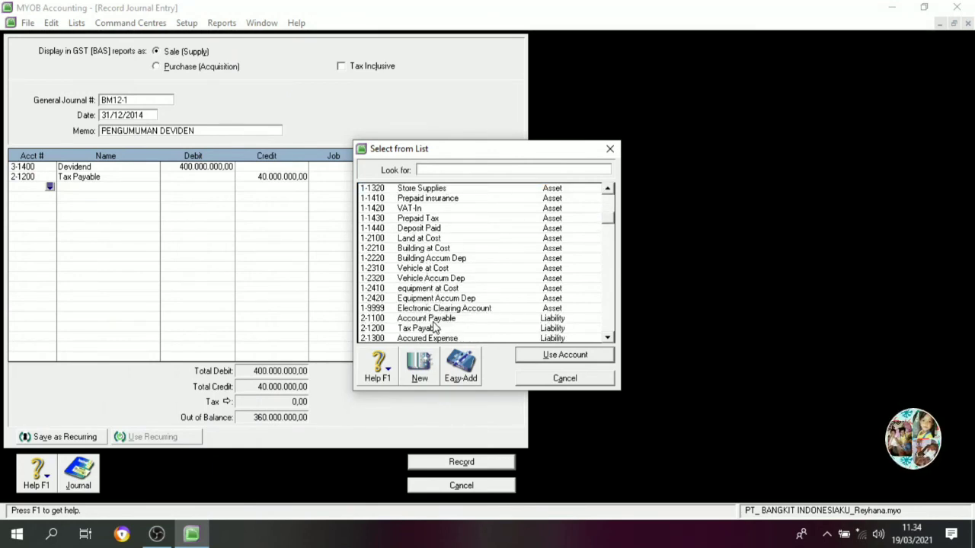
scroll(435, 327, "down", 1)
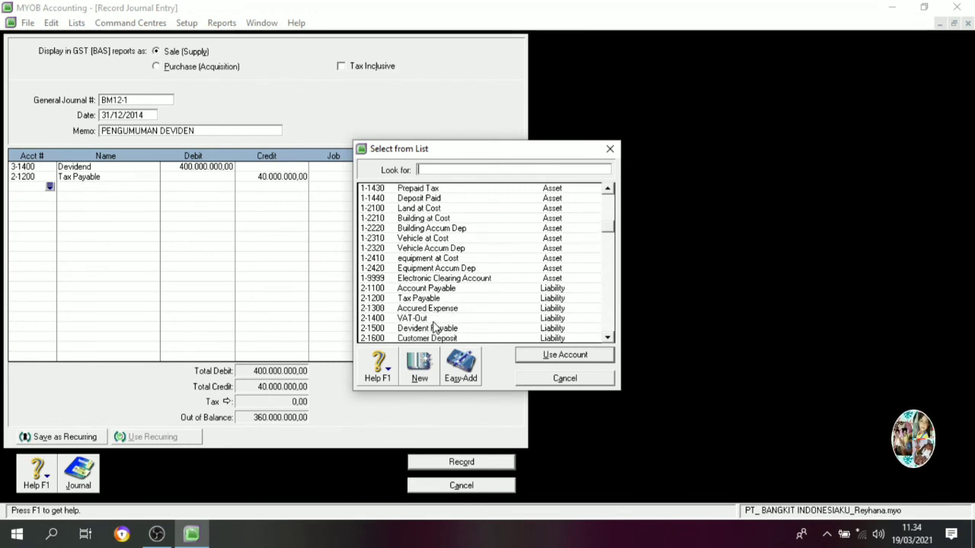
scroll(436, 327, "down", 1)
left_click(439, 300)
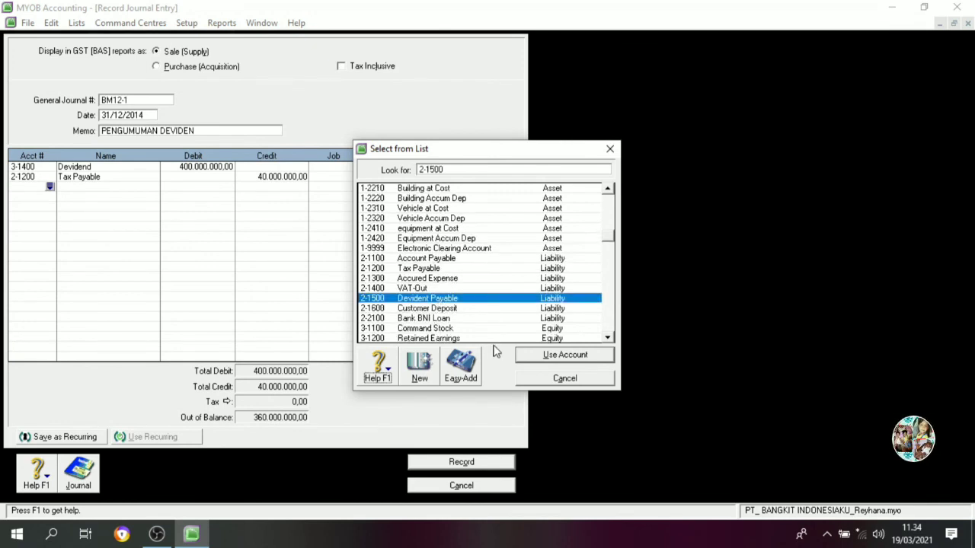
left_click(519, 355)
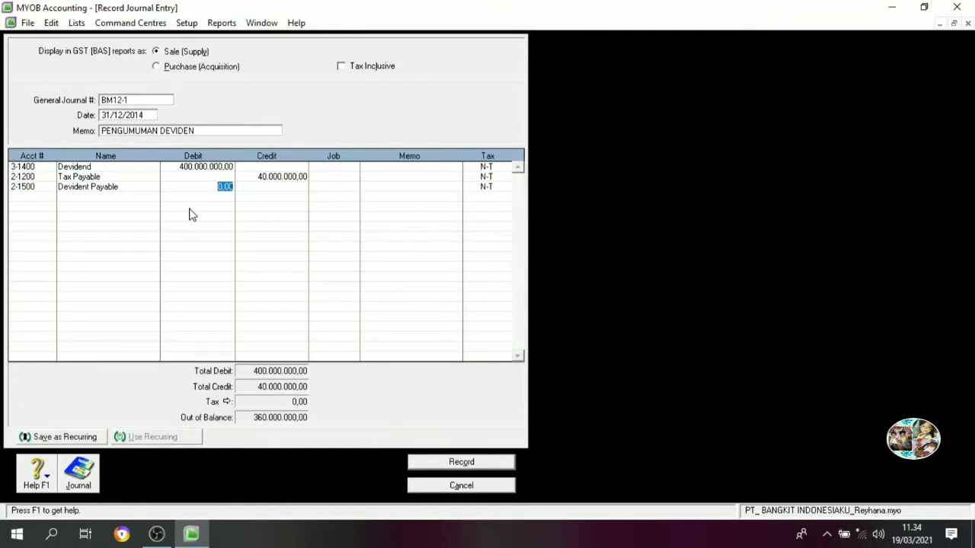
key("Tab")
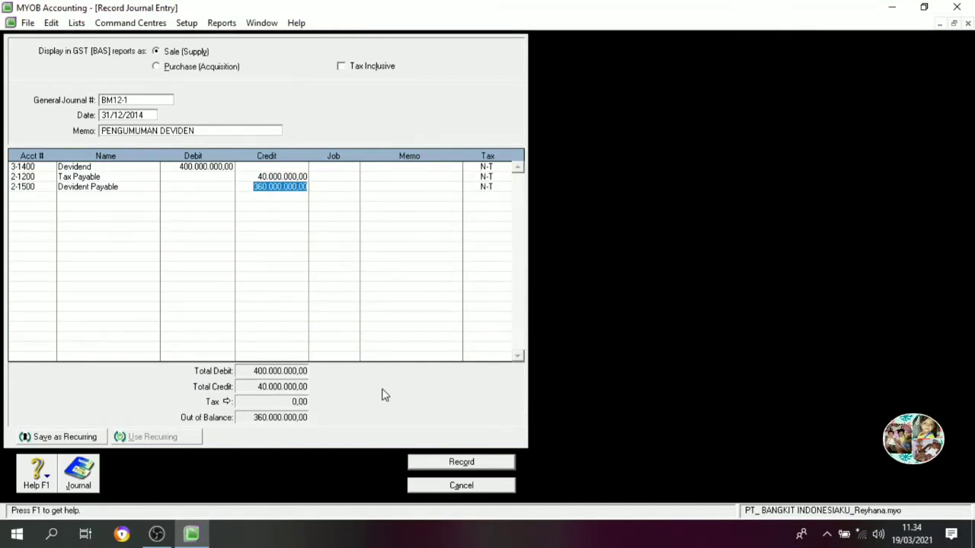
key("Tab")
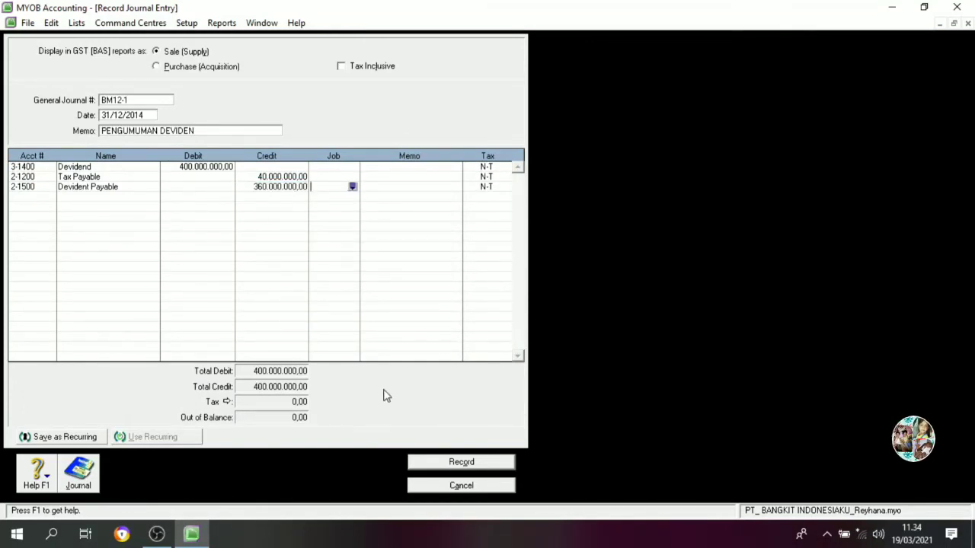
Record the dividend announcement journal entry and close the journal entry window
left_click(470, 461)
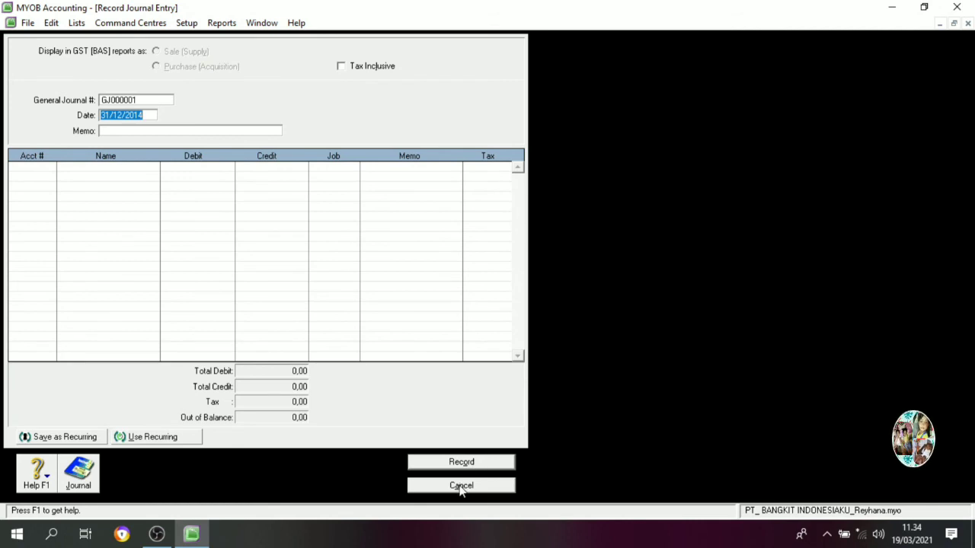
left_click(460, 487)
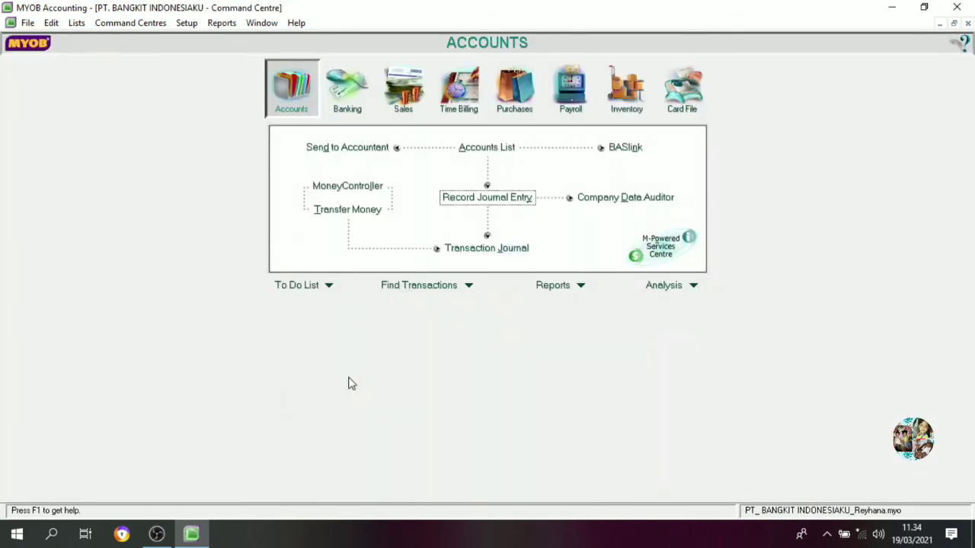